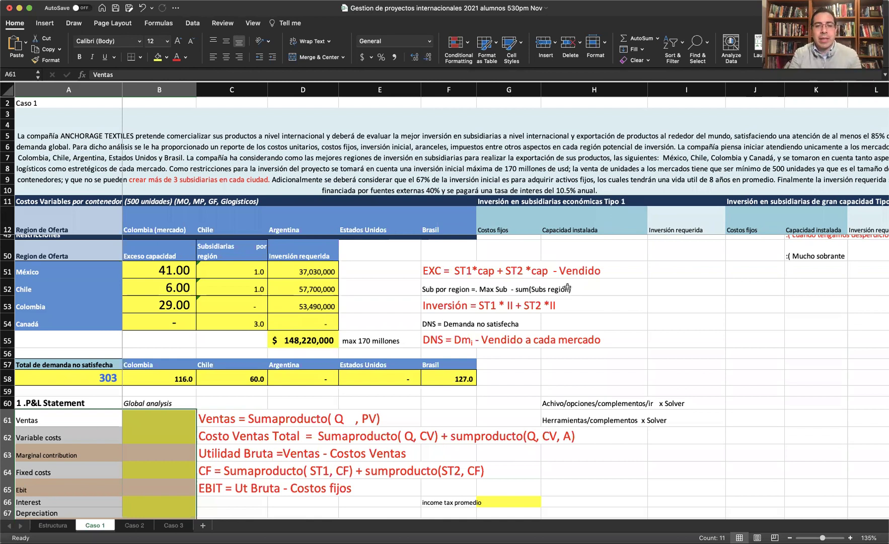
Step: Review the decision variables table, including the allocations to Colombia and Estados Unidos and the subsidiaries opened per region
{"action": "scroll", "coordinate": [589, 363], "scroll_direction": "up", "scroll_amount": 5}
{"action": "scroll", "coordinate": [590, 366], "scroll_direction": "up", "scroll_amount": 2}
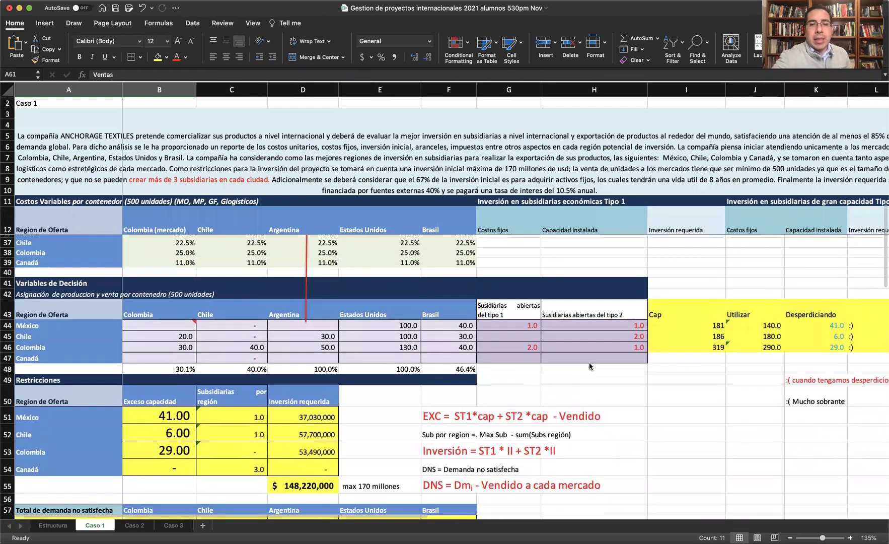
{"action": "scroll", "coordinate": [589, 366], "scroll_direction": "down", "scroll_amount": 3}
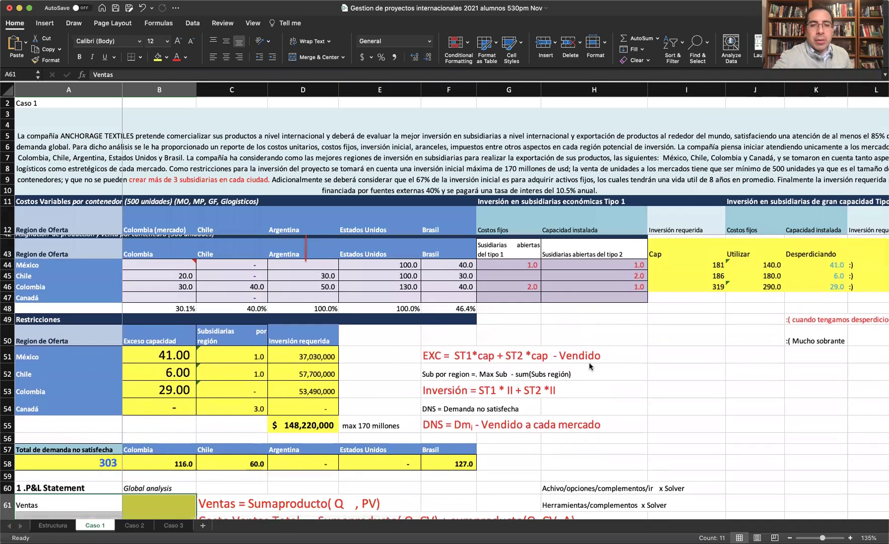
{"action": "left_click_drag", "start_coordinate": [150, 268], "coordinate": [574, 295]}
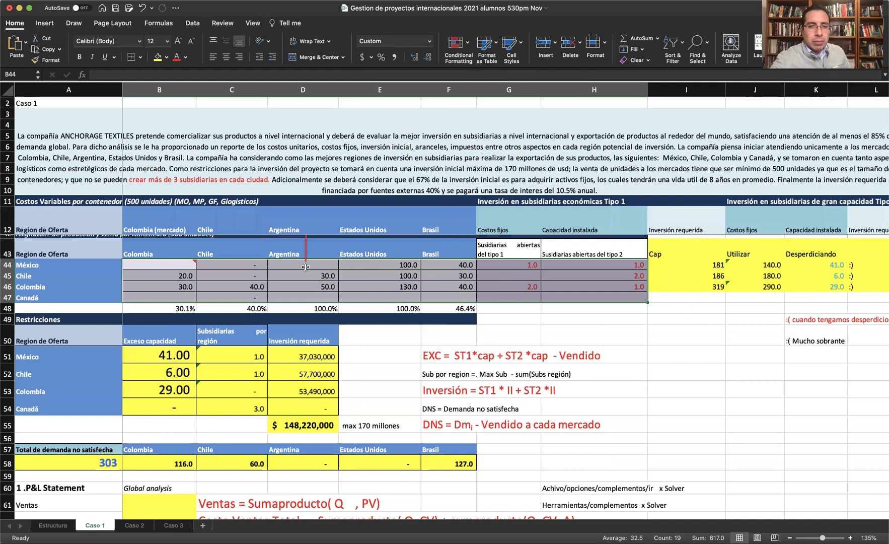
{"action": "left_click_drag", "start_coordinate": [169, 266], "coordinate": [169, 298]}
{"action": "left_click", "coordinate": [170, 308]}
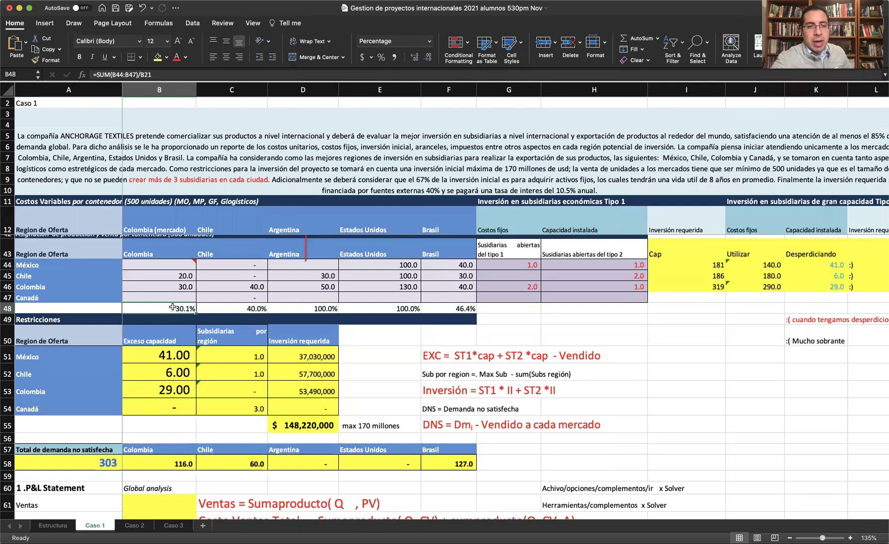
{"action": "left_click_drag", "start_coordinate": [168, 268], "coordinate": [167, 297]}
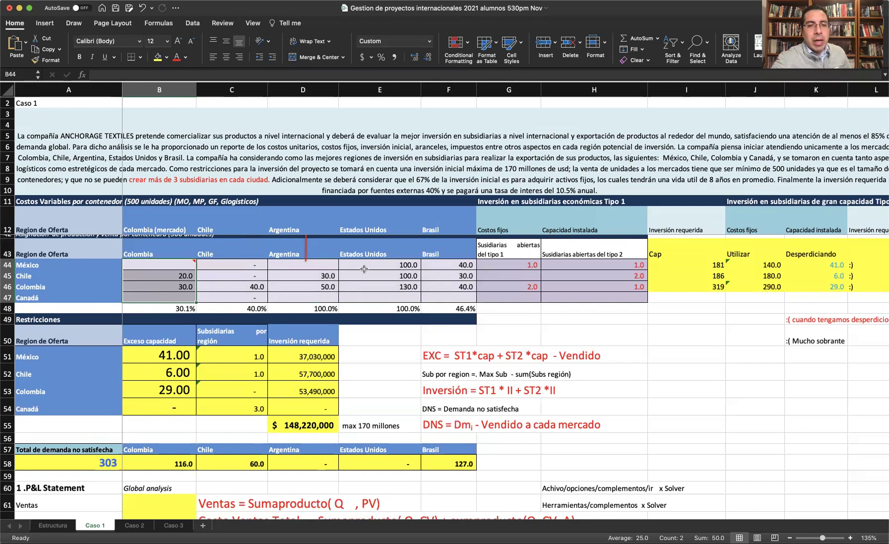
{"action": "left_click_drag", "start_coordinate": [363, 264], "coordinate": [365, 293]}
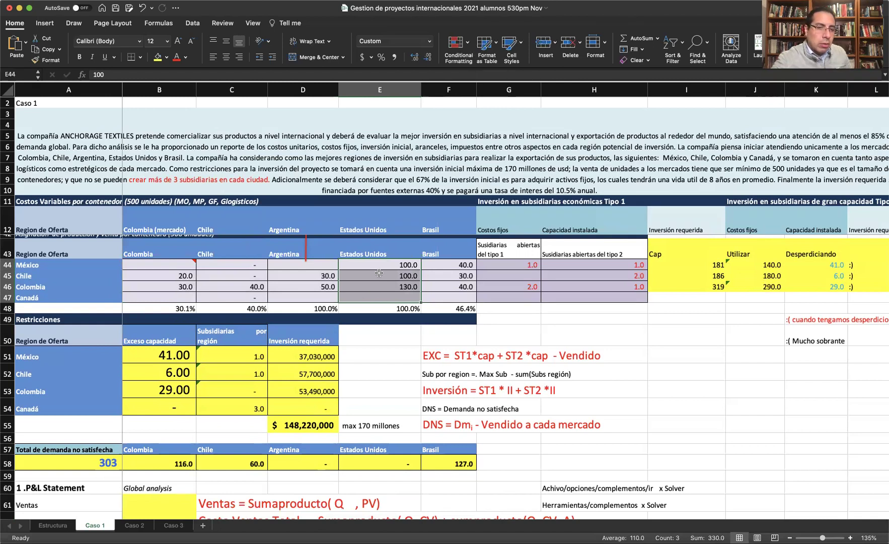
Step: Inspect the Estados Unidos coverage formula in E48, trace its reference to the average market demand, and review the coverage row
{"action": "double_click", "coordinate": [379, 308]}
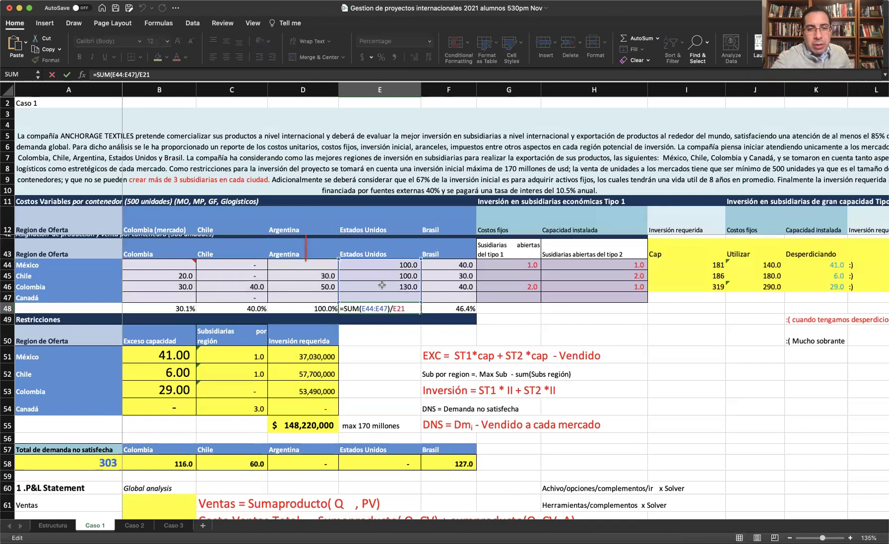
{"action": "scroll", "coordinate": [395, 287], "scroll_direction": "up", "scroll_amount": 5}
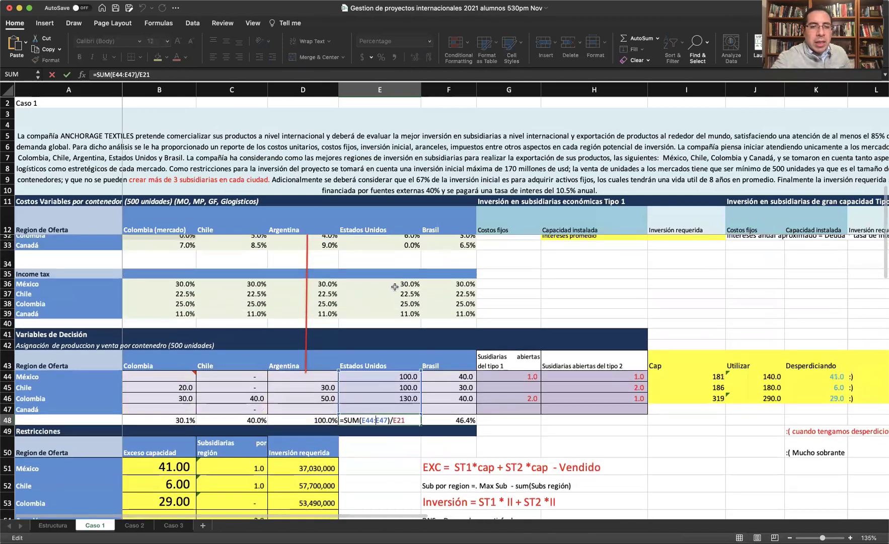
{"action": "scroll", "coordinate": [395, 286], "scroll_direction": "up", "scroll_amount": 1}
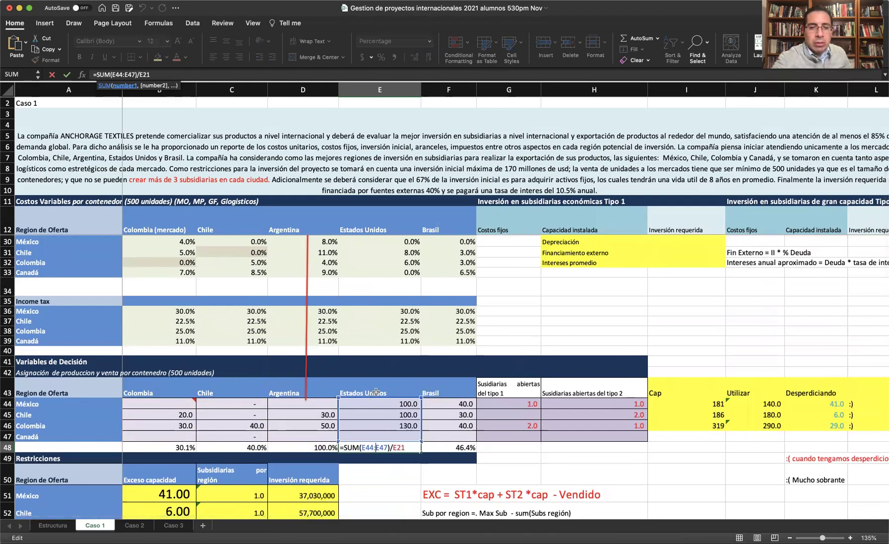
{"action": "scroll", "coordinate": [395, 284], "scroll_direction": "up", "scroll_amount": 10}
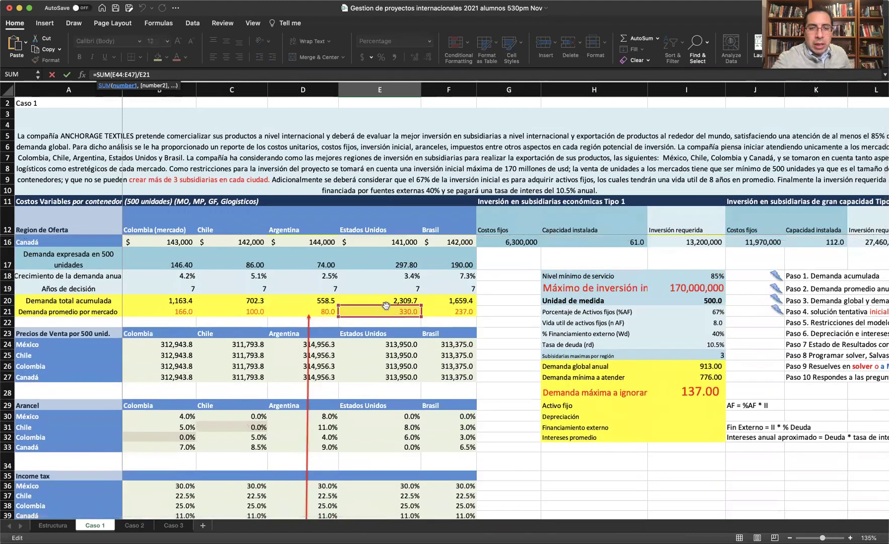
{"action": "scroll", "coordinate": [385, 305], "scroll_direction": "down", "scroll_amount": 12}
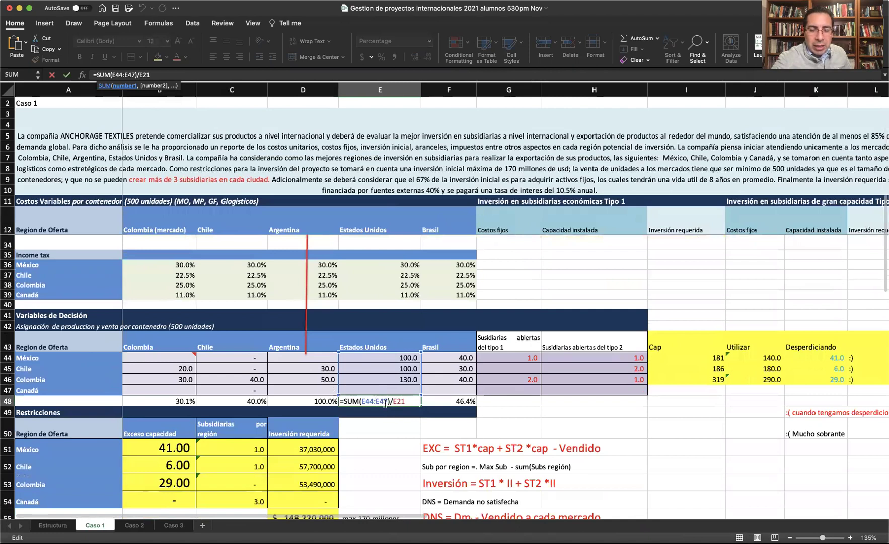
{"action": "key", "text": "Return"}
{"action": "left_click_drag", "start_coordinate": [154, 396], "coordinate": [441, 399]}
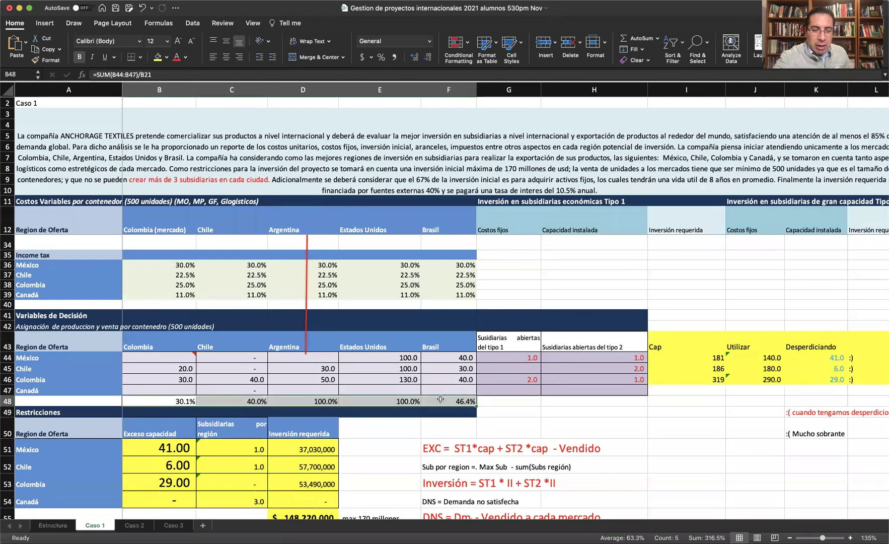
{"action": "scroll", "coordinate": [412, 400], "scroll_direction": "down", "scroll_amount": 2}
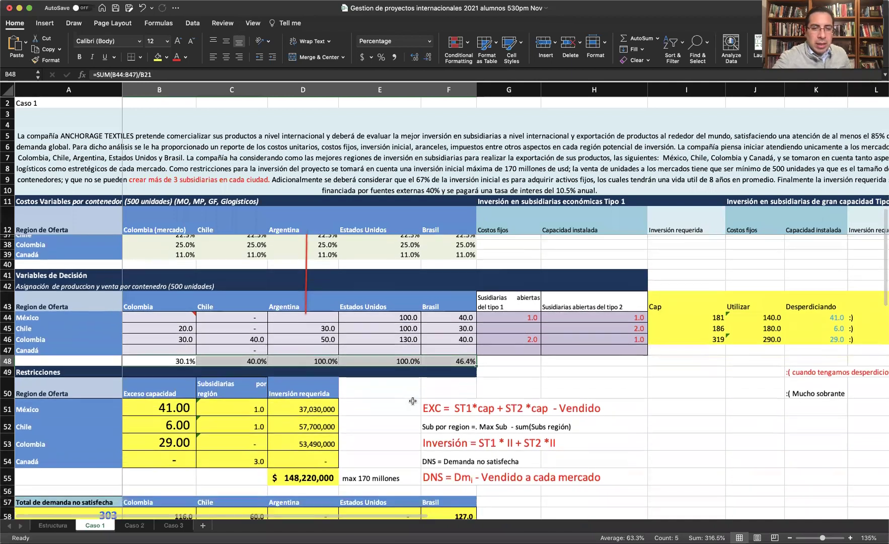
{"action": "scroll", "coordinate": [413, 401], "scroll_direction": "down", "scroll_amount": 2}
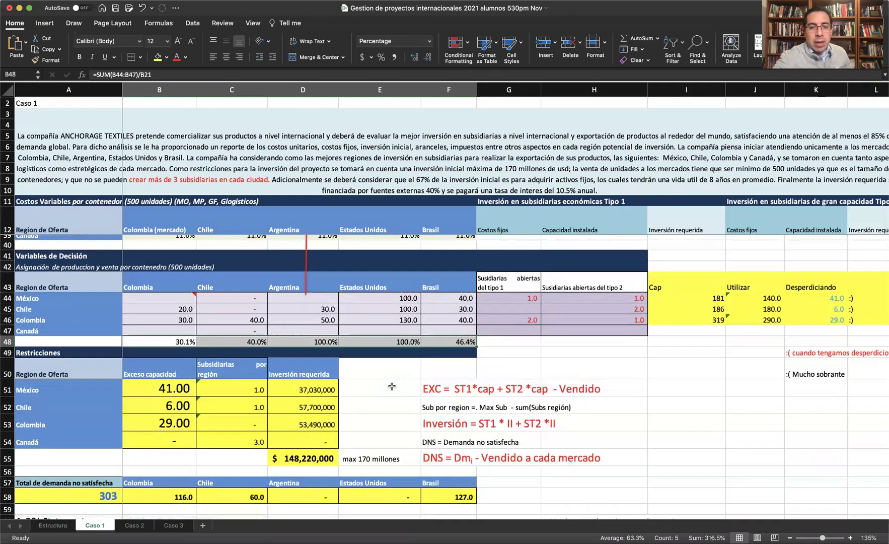
Step: Examine Argentina's coverage, the full production allocation block B44:F47, and the excess capacity restrictions for each supply region
{"action": "left_click", "coordinate": [287, 341]}
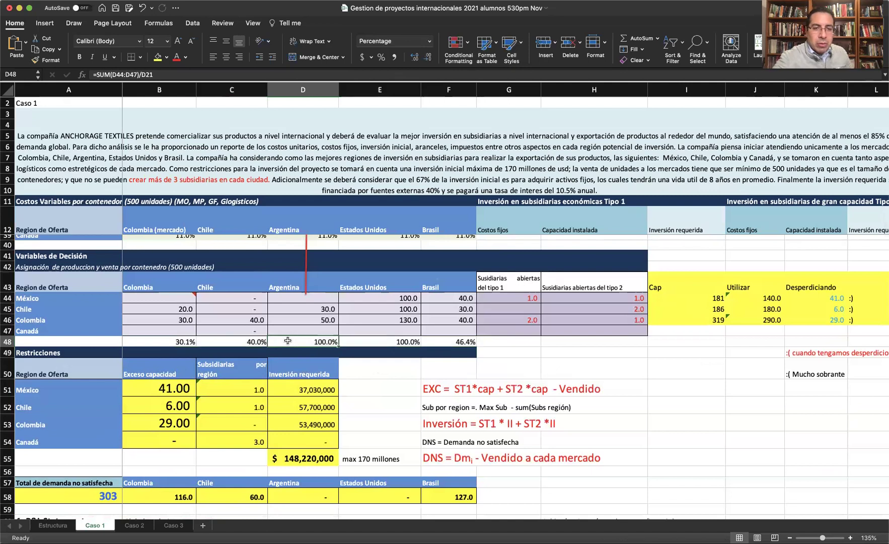
{"action": "left_click_drag", "start_coordinate": [301, 332], "coordinate": [304, 299]}
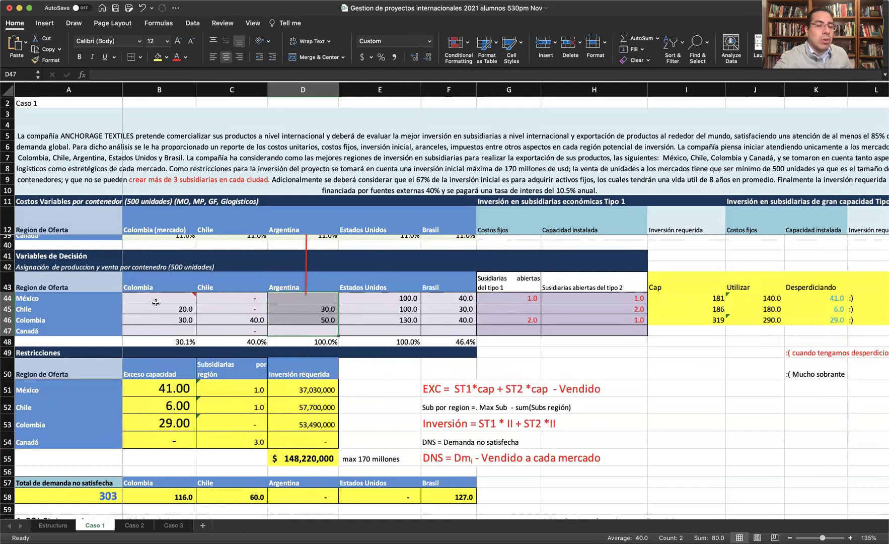
{"action": "mouse_move", "coordinate": [153, 301]}
{"action": "left_click_drag", "start_coordinate": [153, 301], "coordinate": [446, 331]}
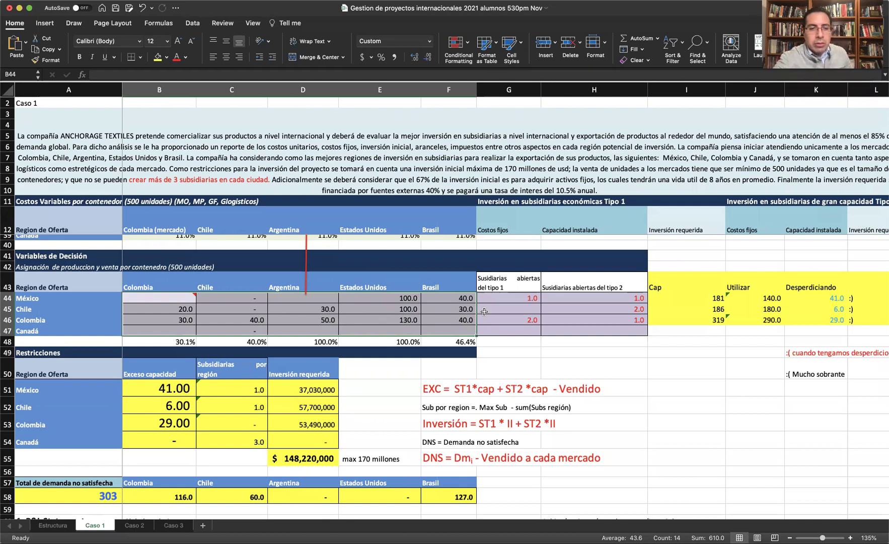
{"action": "scroll", "coordinate": [483, 312], "scroll_direction": "down", "scroll_amount": 3}
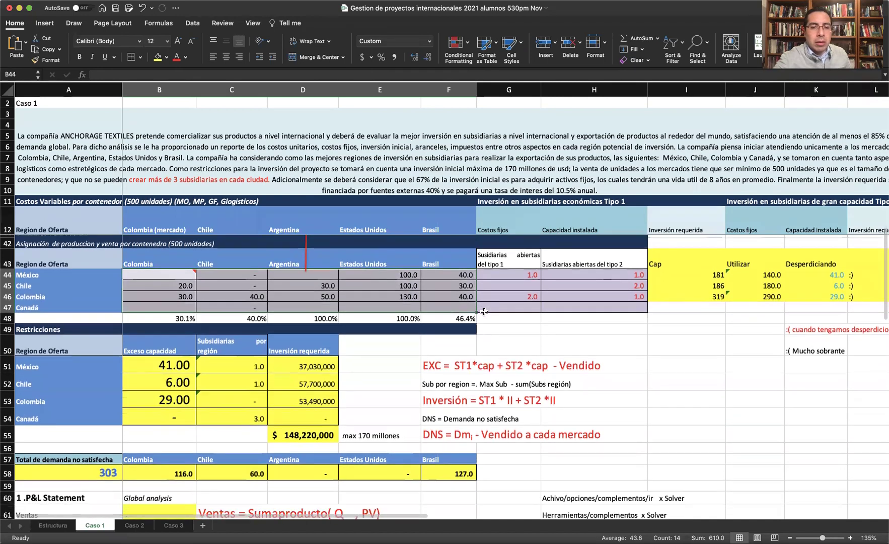
{"action": "scroll", "coordinate": [484, 312], "scroll_direction": "down", "scroll_amount": 3}
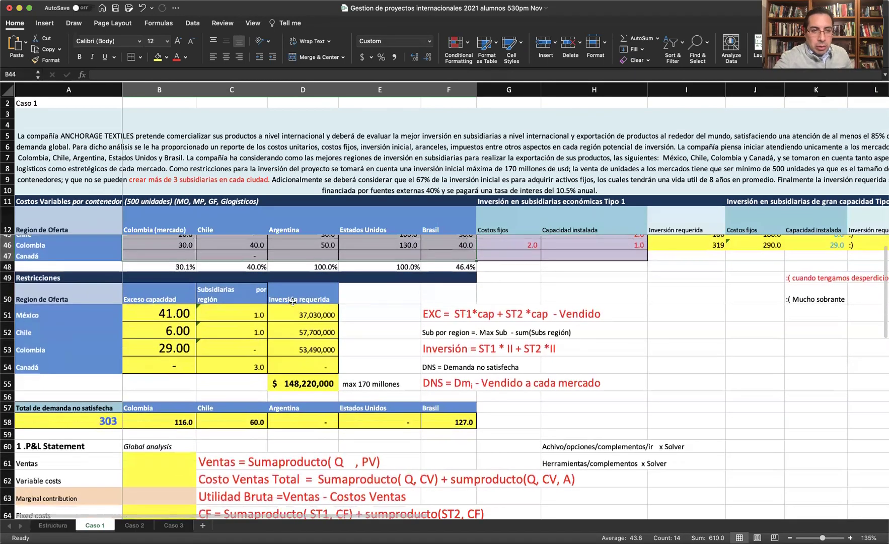
{"action": "left_click_drag", "start_coordinate": [154, 310], "coordinate": [161, 362]}
{"action": "left_click_drag", "start_coordinate": [161, 313], "coordinate": [156, 367]}
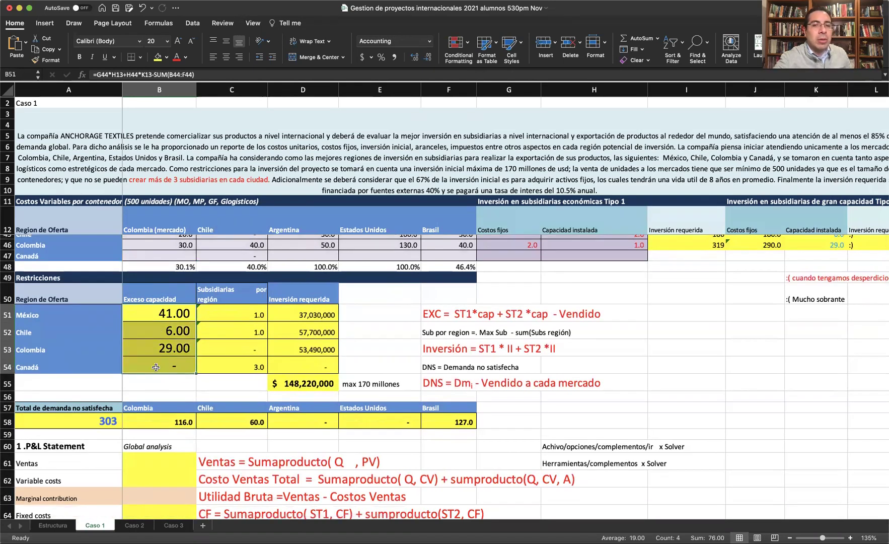
{"action": "scroll", "coordinate": [217, 349], "scroll_direction": "up", "scroll_amount": 4}
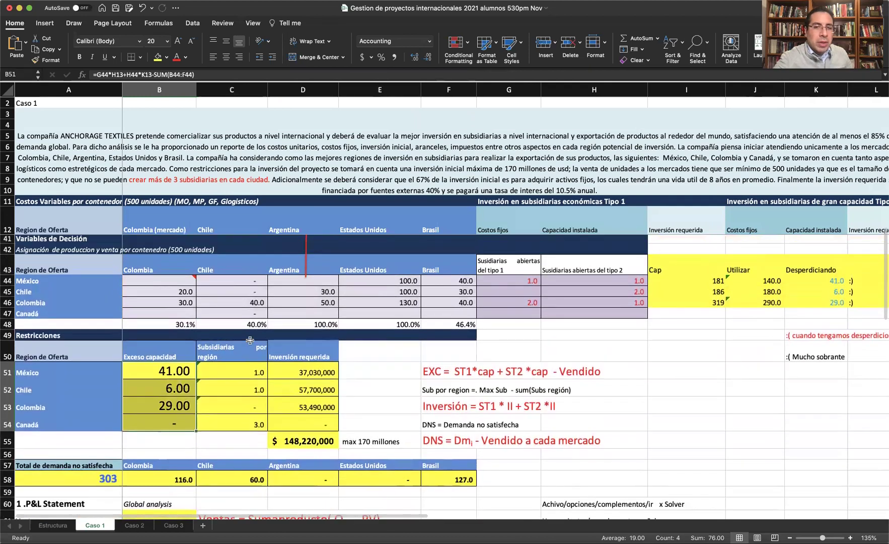
Step: Try an allocation of 15 from Canadá to Estados Unidos in E47 and check Canadá's excess capacity and open subsidiaries
{"action": "left_click", "coordinate": [348, 314]}
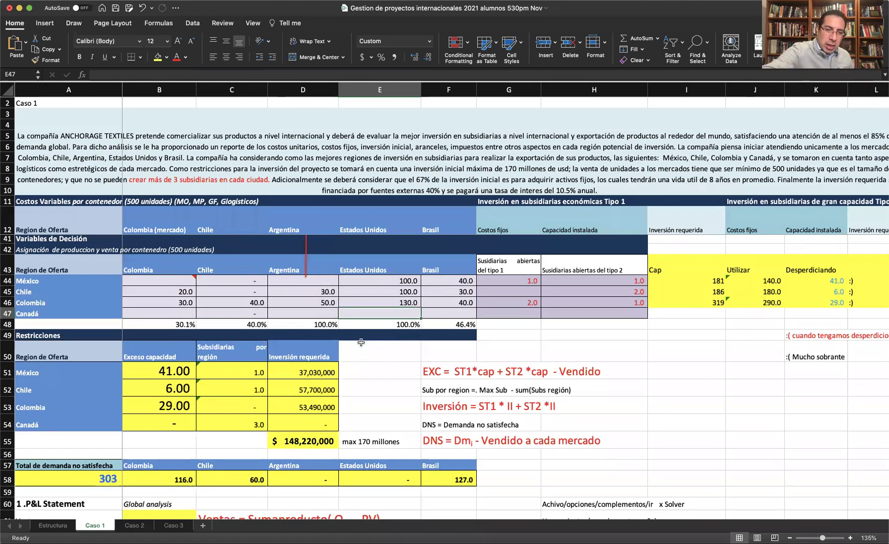
{"action": "type", "text": "15"}
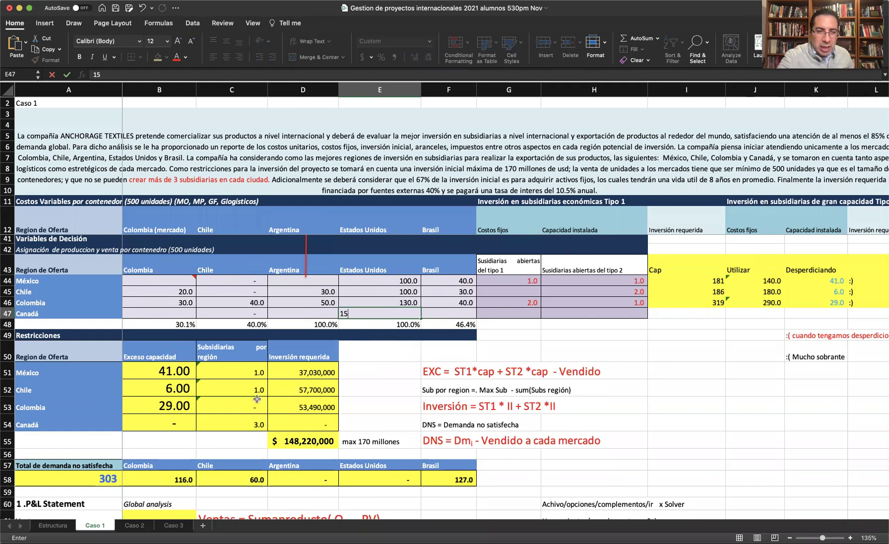
{"action": "left_click", "coordinate": [174, 425]}
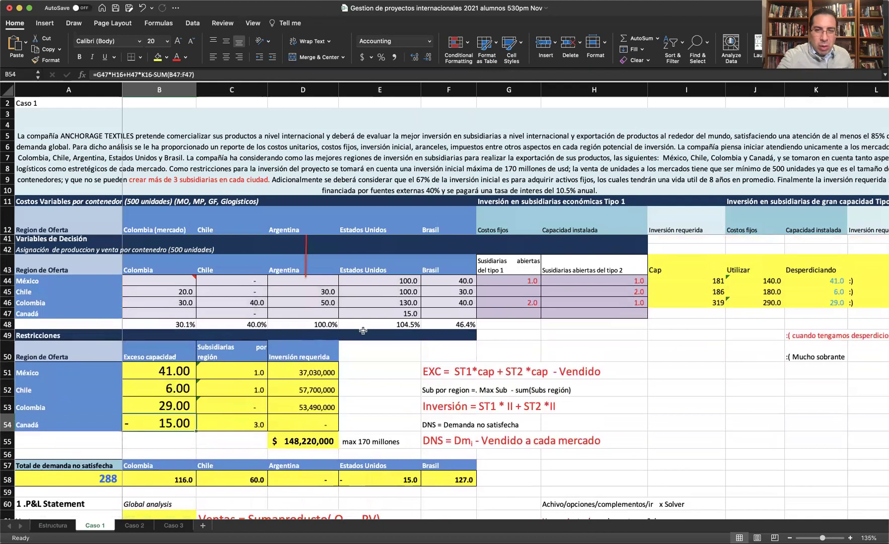
{"action": "left_click", "coordinate": [383, 315]}
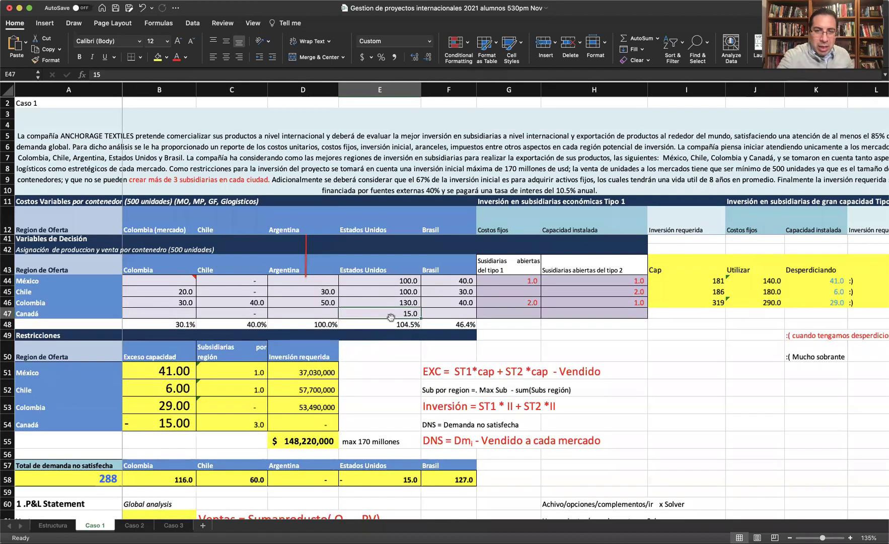
{"action": "left_click", "coordinate": [517, 311]}
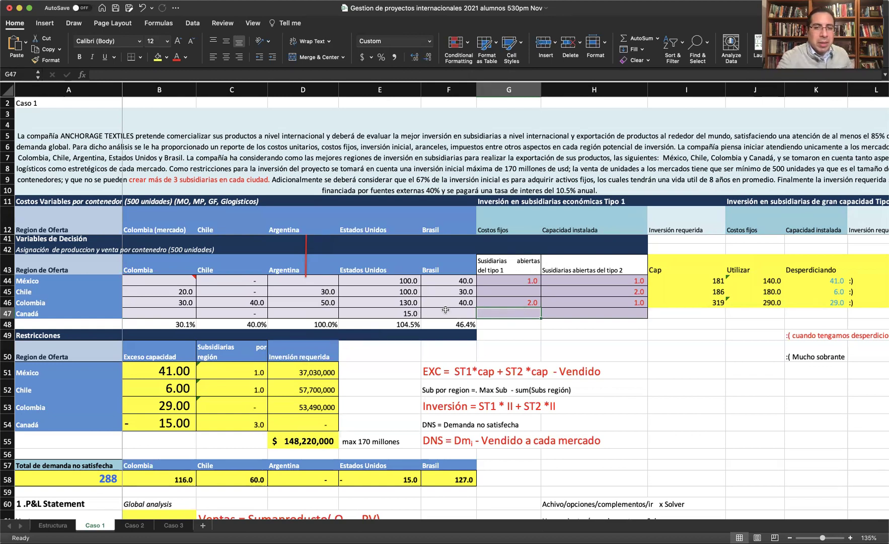
{"action": "left_click", "coordinate": [400, 312]}
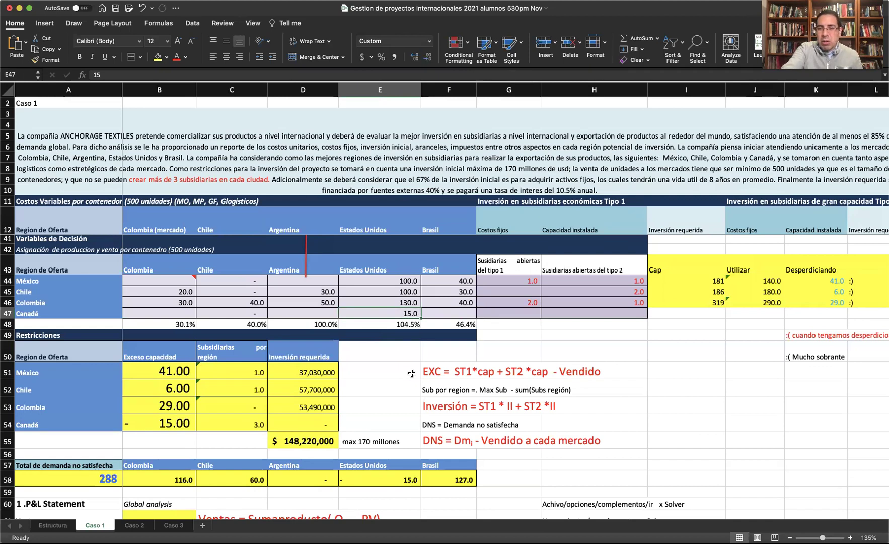
Step: Clear the trial allocation from Canadá to Estados Unidos in E47
{"action": "key", "text": "Delete"}
{"action": "key", "text": "Left"}
{"action": "key", "text": "Right"}
{"action": "key", "text": "Right"}
{"action": "key", "text": "Left"}
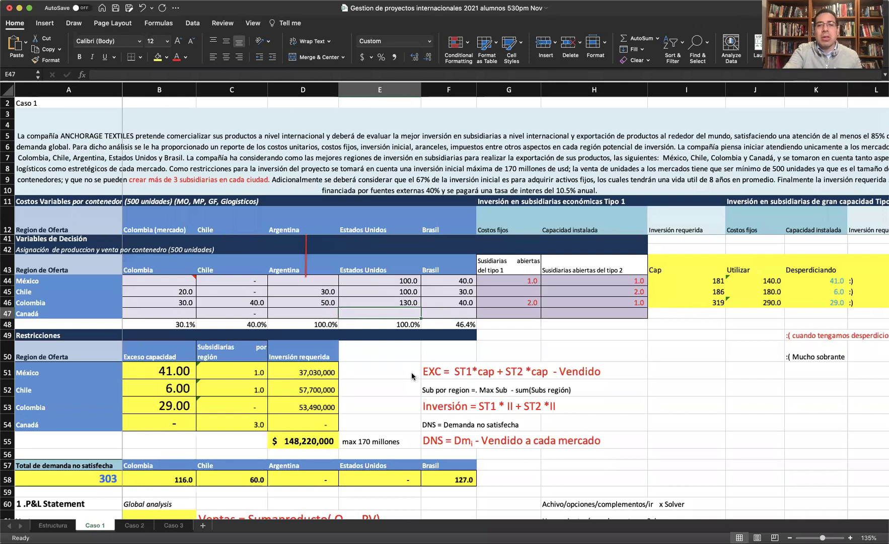
{"action": "key", "text": "Right"}
{"action": "key", "text": "Right"}
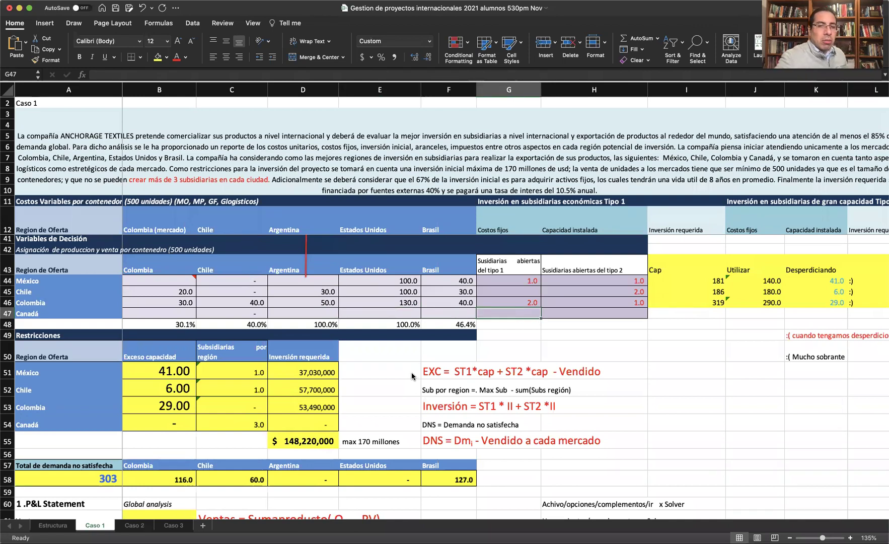
Step: Start a SUMPRODUCT formula for Ventas in B61 of the global P&L statement
{"action": "scroll", "coordinate": [305, 398], "scroll_direction": "down", "scroll_amount": 2}
{"action": "scroll", "coordinate": [305, 398], "scroll_direction": "down", "scroll_amount": 3}
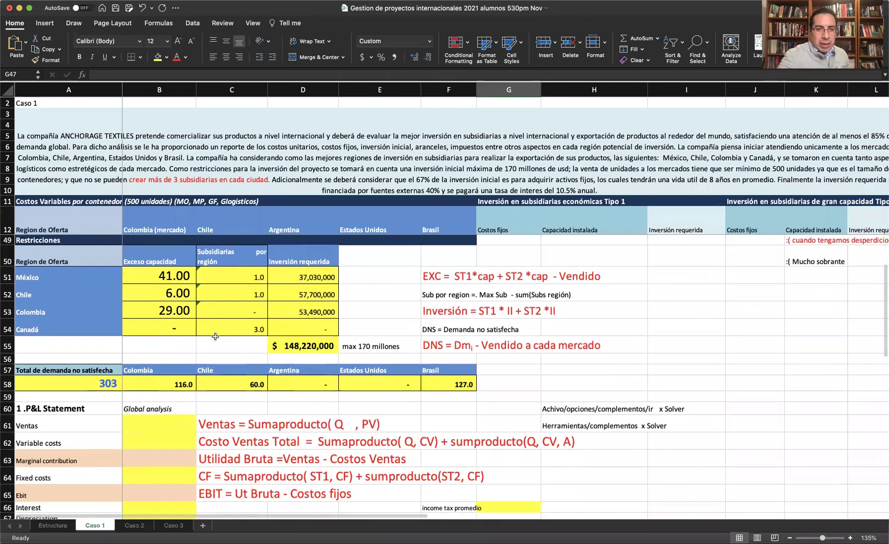
{"action": "scroll", "coordinate": [260, 387], "scroll_direction": "down", "scroll_amount": 3}
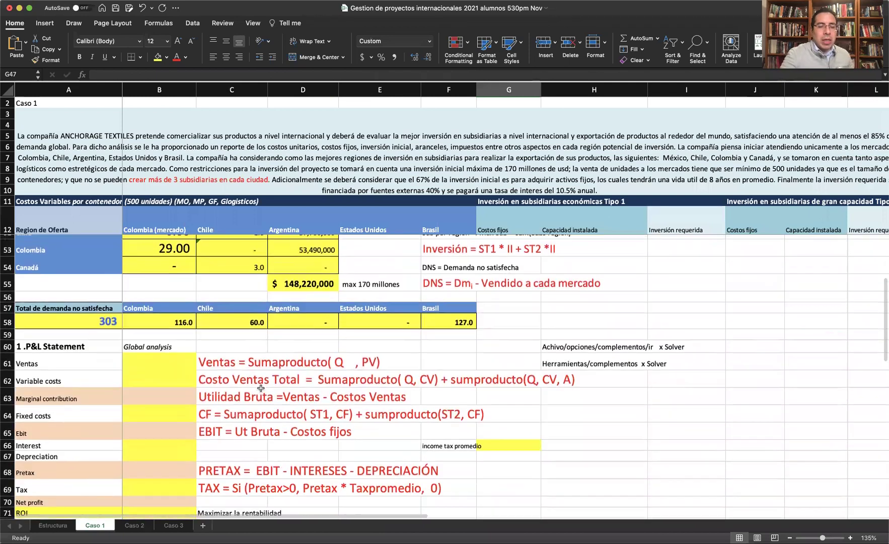
{"action": "left_click_drag", "start_coordinate": [46, 323], "coordinate": [149, 474]}
{"action": "left_click", "coordinate": [152, 326]}
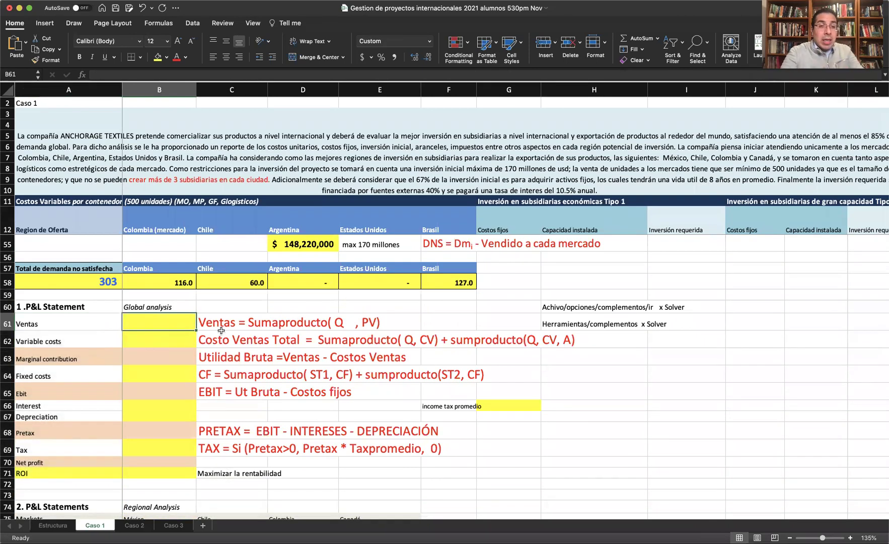
{"action": "type", "text": "="}
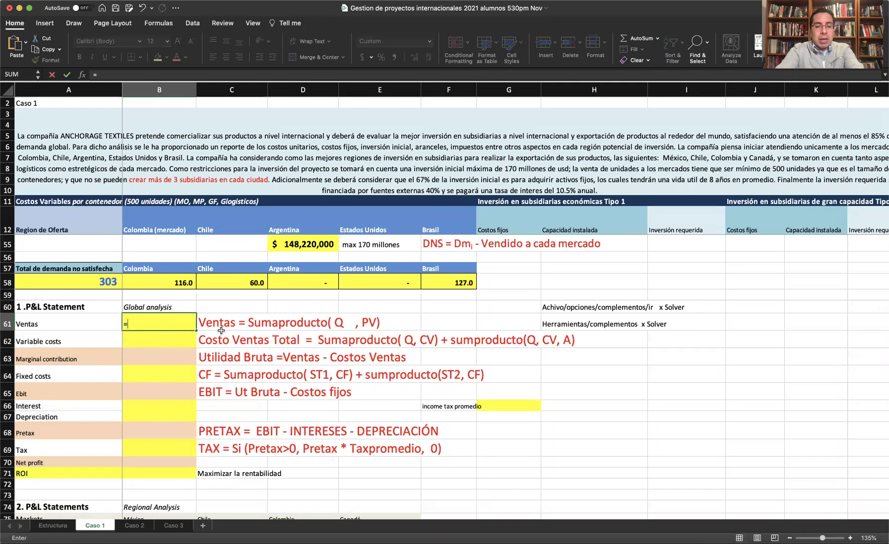
{"action": "type", "text": "sump"}
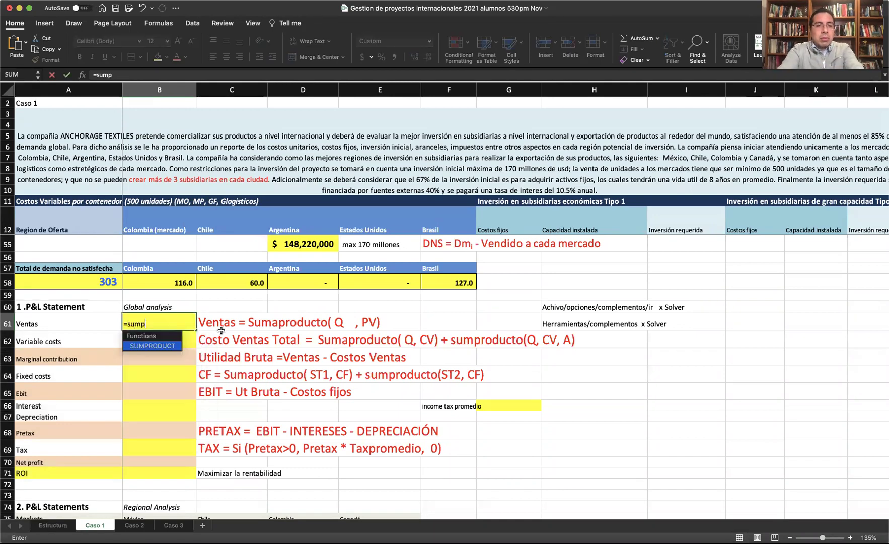
{"action": "type", "text": "a"}
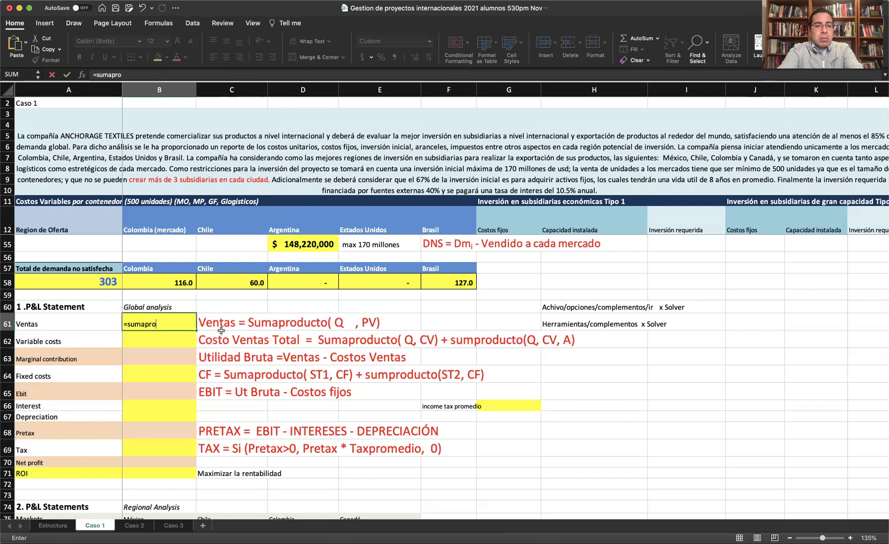
{"action": "key", "text": "BackSpace"}
{"action": "key", "text": "BackSpace"}
{"action": "type", "text": "opr"}
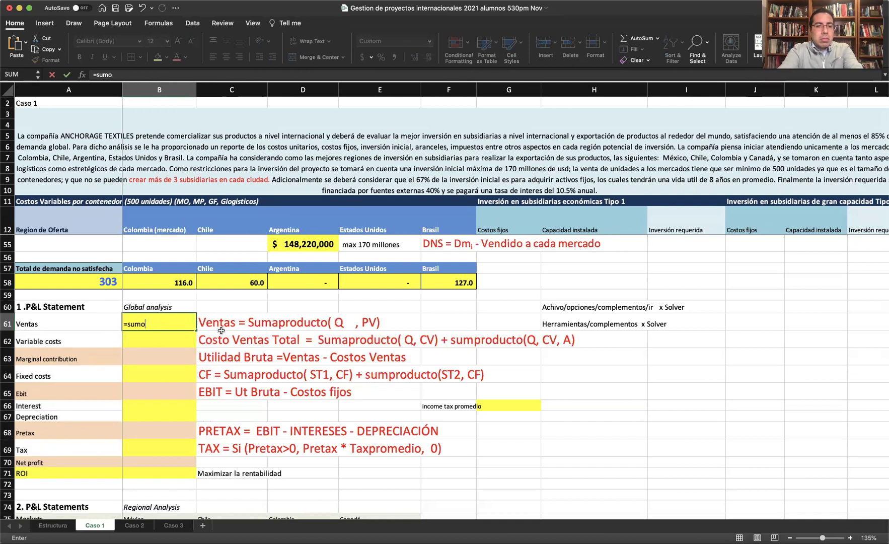
{"action": "key", "text": "BackSpace"}
{"action": "type", "text": "product("}
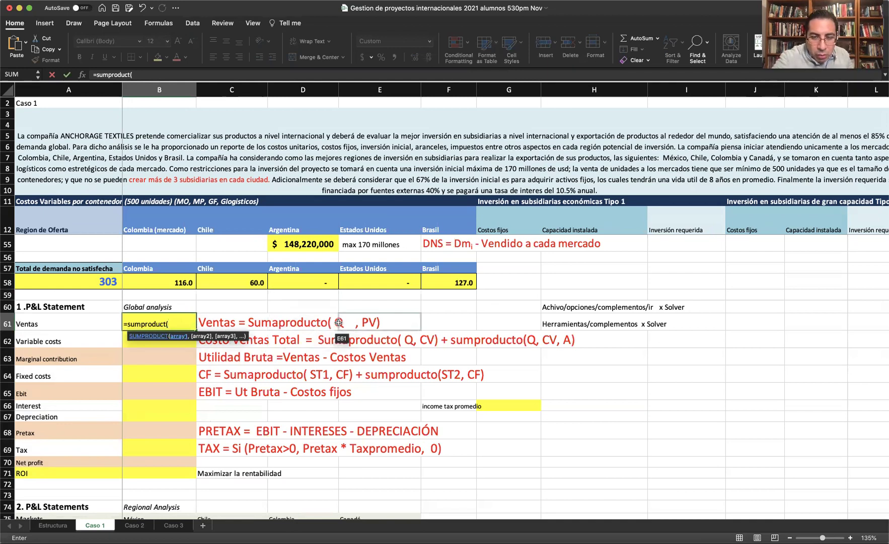
Step: Add the production allocation block B44:F47 as the first SUMPRODUCT array of the Ventas formula
{"action": "scroll", "coordinate": [215, 281], "scroll_direction": "up", "scroll_amount": 6}
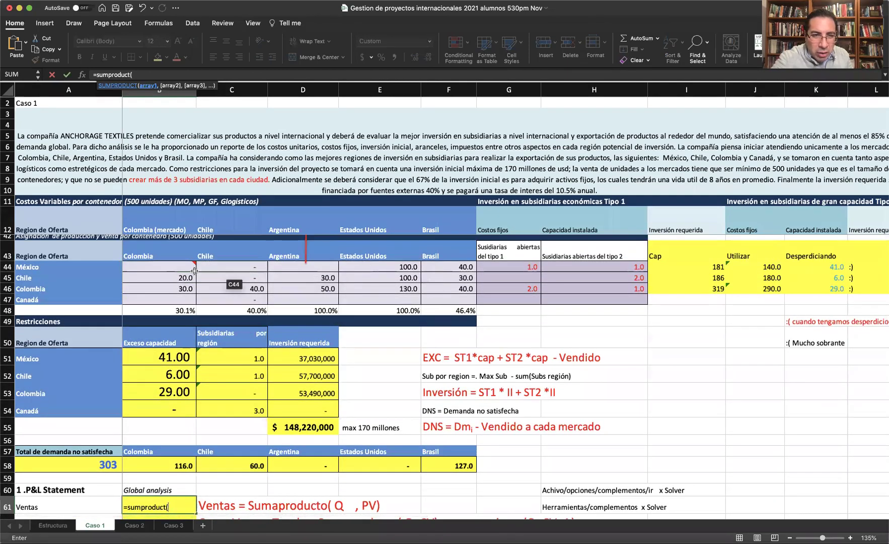
{"action": "scroll", "coordinate": [324, 345], "scroll_direction": "down", "scroll_amount": 5}
{"action": "scroll", "coordinate": [324, 346], "scroll_direction": "right", "scroll_amount": 3}
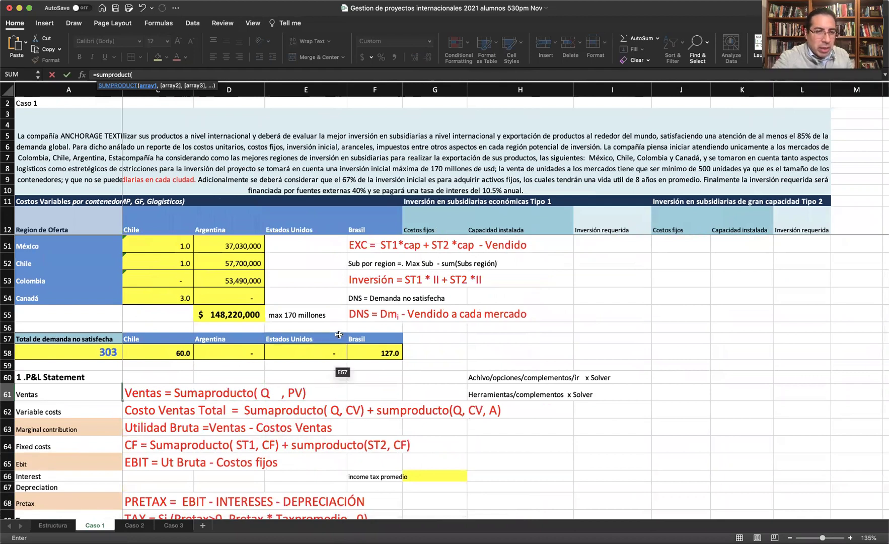
{"action": "scroll", "coordinate": [339, 334], "scroll_direction": "up", "scroll_amount": 3}
{"action": "scroll", "coordinate": [339, 334], "scroll_direction": "left", "scroll_amount": 1}
{"action": "scroll", "coordinate": [264, 335], "scroll_direction": "up", "scroll_amount": 1}
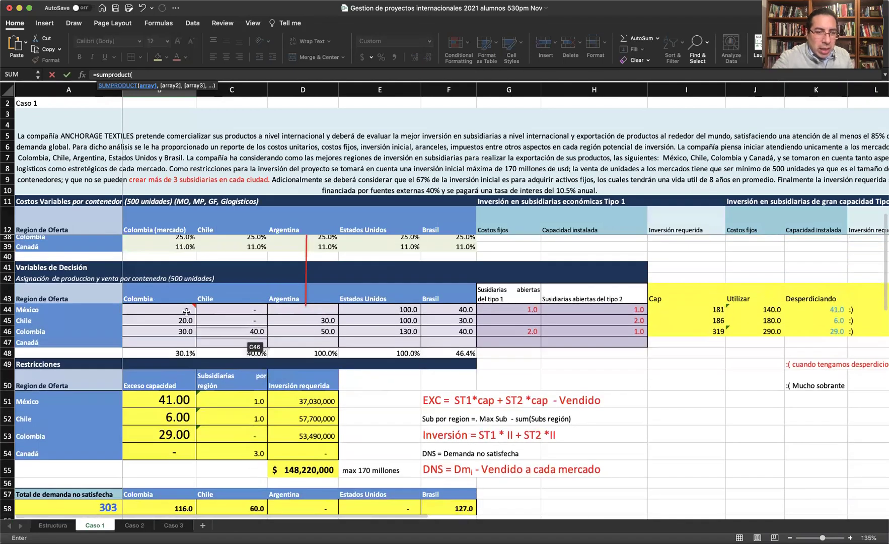
{"action": "mouse_move", "coordinate": [159, 308]}
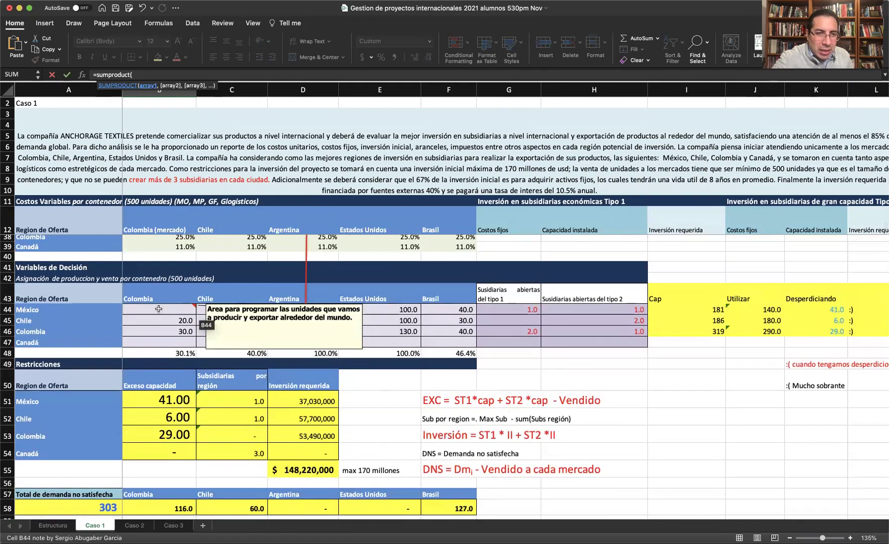
{"action": "left_click_drag", "start_coordinate": [158, 308], "coordinate": [456, 341]}
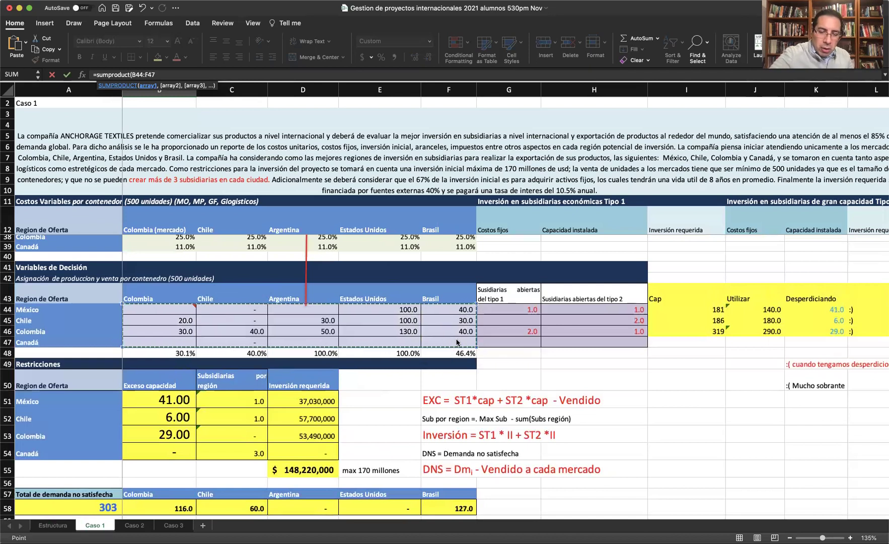
{"action": "type", "text": ","}
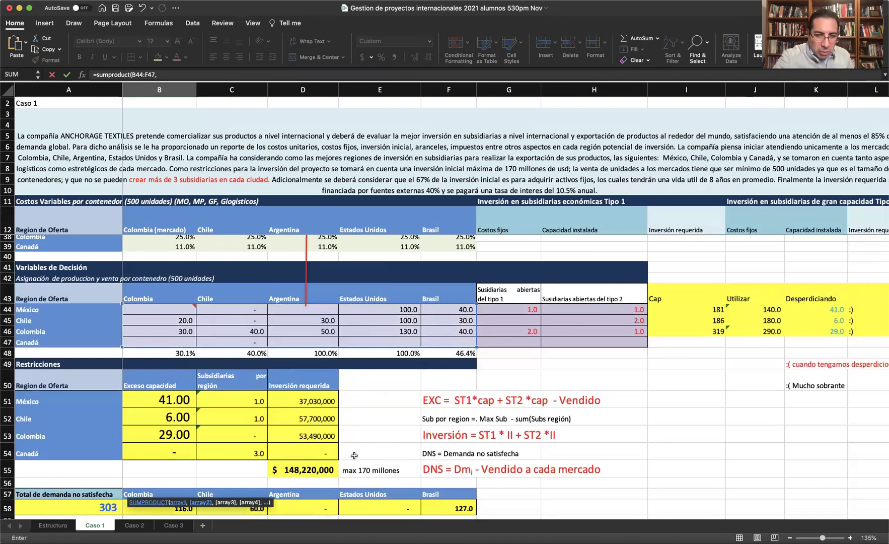
Step: Add the selling prices B24:F27 as the second array and complete the Ventas formula in B61
{"action": "scroll", "coordinate": [354, 454], "scroll_direction": "down", "scroll_amount": 4}
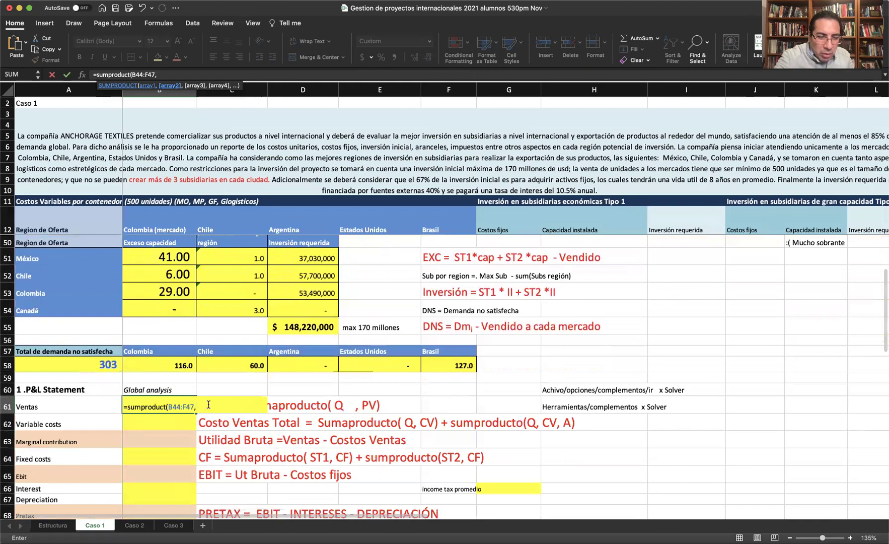
{"action": "scroll", "coordinate": [276, 391], "scroll_direction": "up", "scroll_amount": 2}
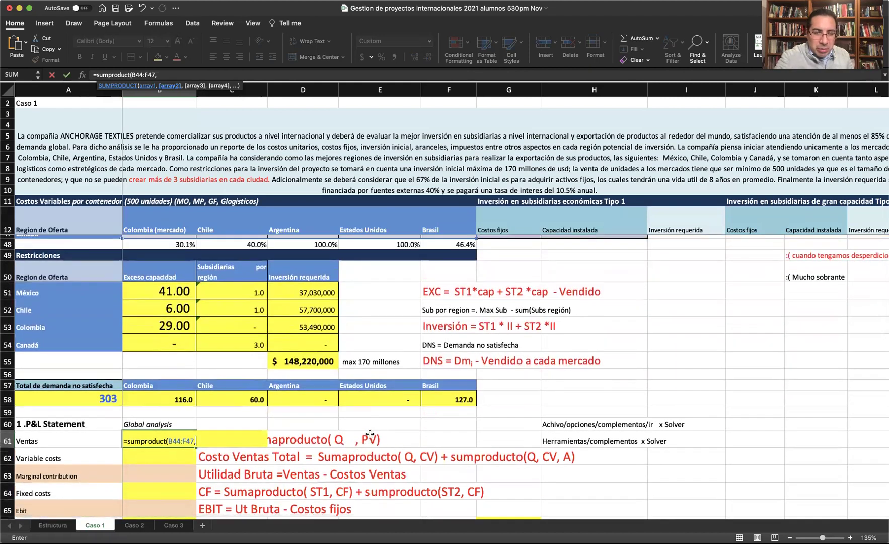
{"action": "scroll", "coordinate": [352, 332], "scroll_direction": "up", "scroll_amount": 10}
{"action": "scroll", "coordinate": [351, 325], "scroll_direction": "up", "scroll_amount": 1}
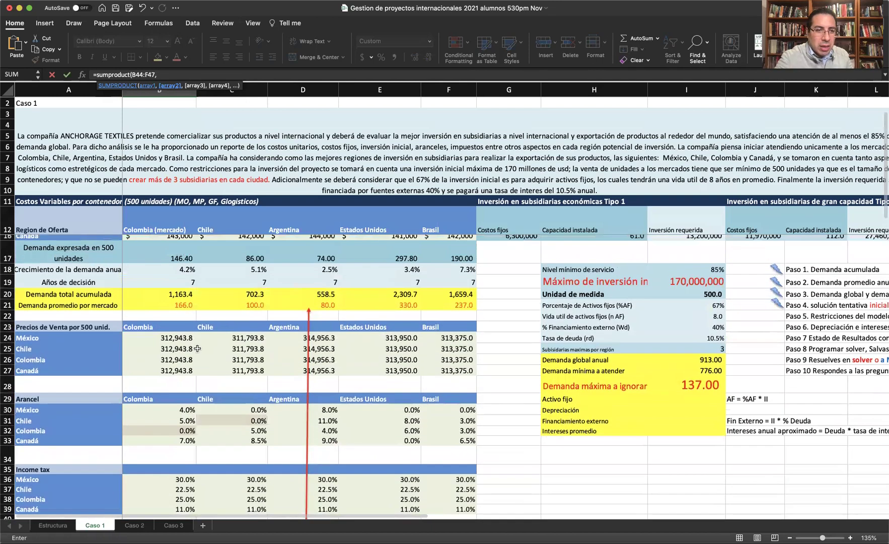
{"action": "left_click", "coordinate": [141, 338]}
{"action": "left_click_drag", "start_coordinate": [251, 351], "coordinate": [447, 368]}
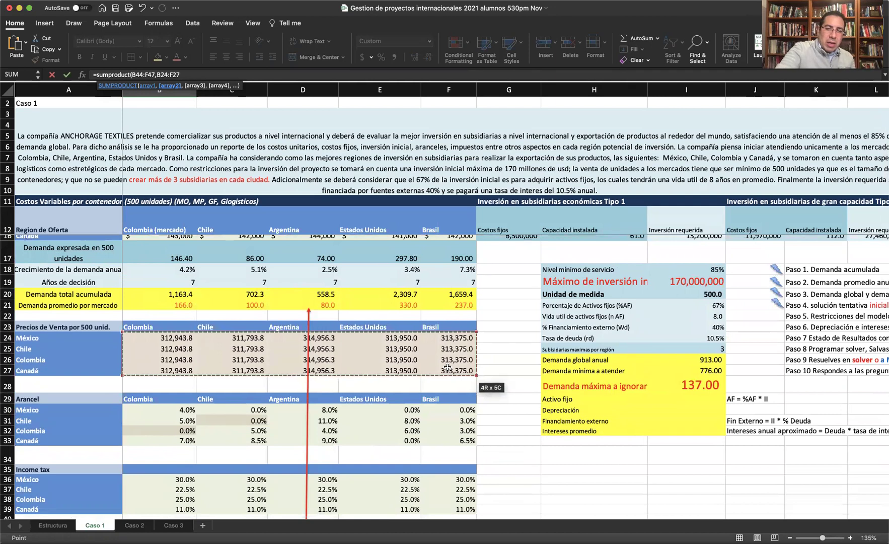
{"action": "key", "text": "Return"}
{"action": "scroll", "coordinate": [364, 389], "scroll_direction": "down", "scroll_amount": 9}
{"action": "scroll", "coordinate": [364, 388], "scroll_direction": "down", "scroll_amount": 4}
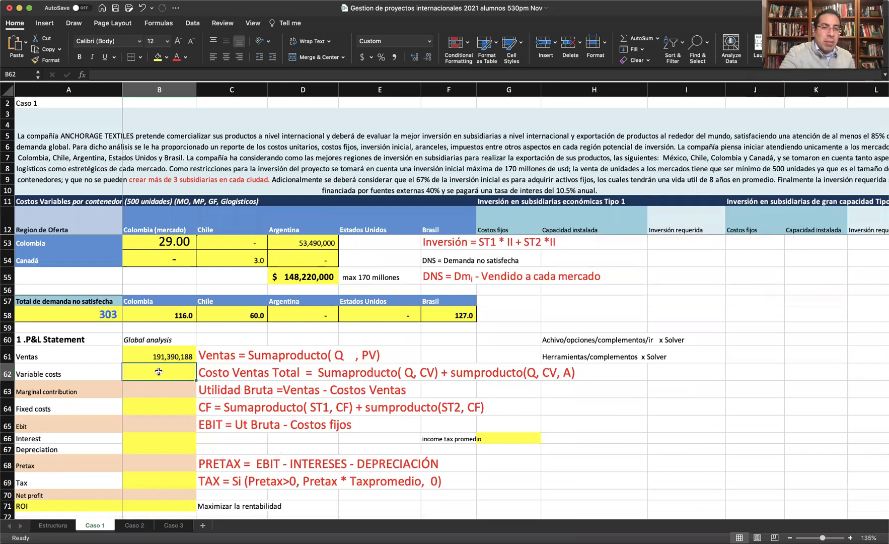
Step: Review the production and sales allocation block B44:F47 under Variables de Decisión
{"action": "scroll", "coordinate": [158, 371], "scroll_direction": "up", "scroll_amount": 5}
{"action": "left_click_drag", "start_coordinate": [146, 291], "coordinate": [433, 322]}
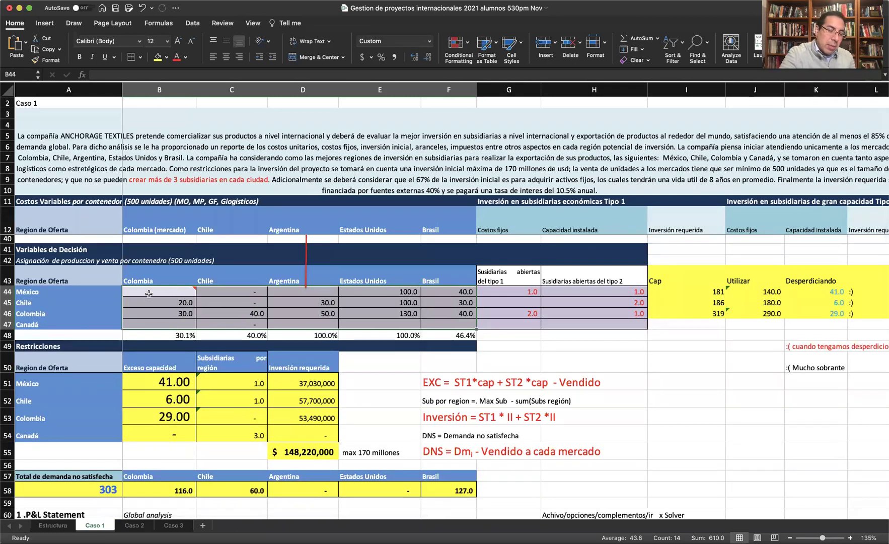
{"action": "scroll", "coordinate": [282, 391], "scroll_direction": "down", "scroll_amount": 1}
{"action": "scroll", "coordinate": [282, 390], "scroll_direction": "down", "scroll_amount": 6}
Step: Start the Variable costs formula in B62 with SUMPRODUCT, using the allocation block B44:F47 as its first array
{"action": "left_click", "coordinate": [183, 389]}
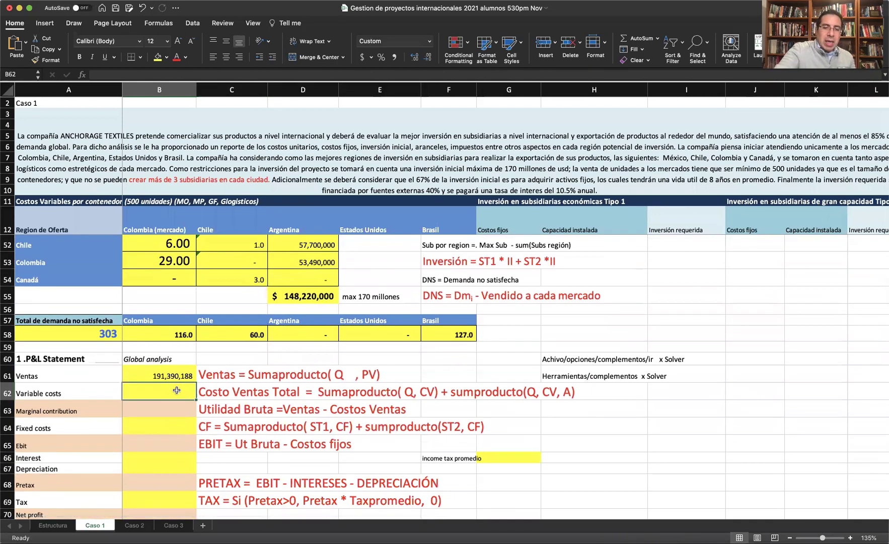
{"action": "type", "text": "="}
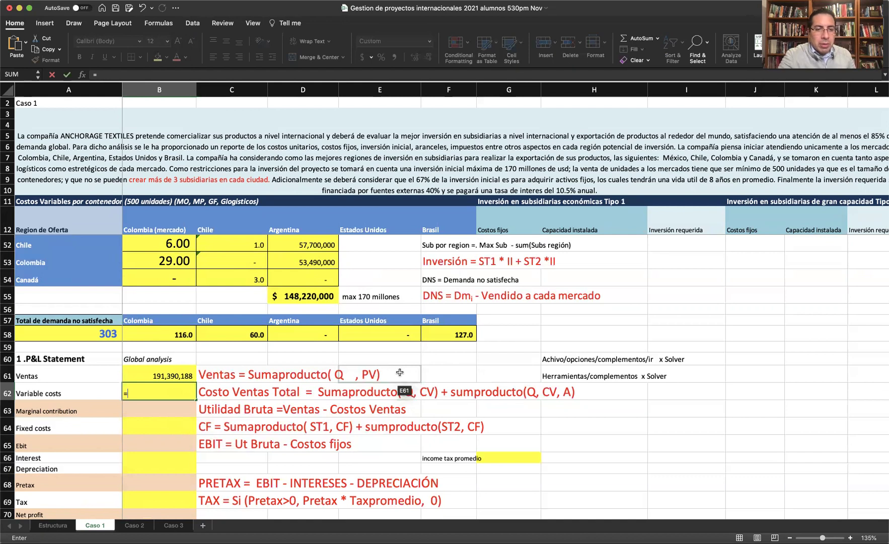
{"action": "type", "text": "sumproduct8"}
{"action": "key", "text": "BackSpace"}
{"action": "type", "text": "("}
{"action": "scroll", "coordinate": [313, 267], "scroll_direction": "up", "scroll_amount": 5}
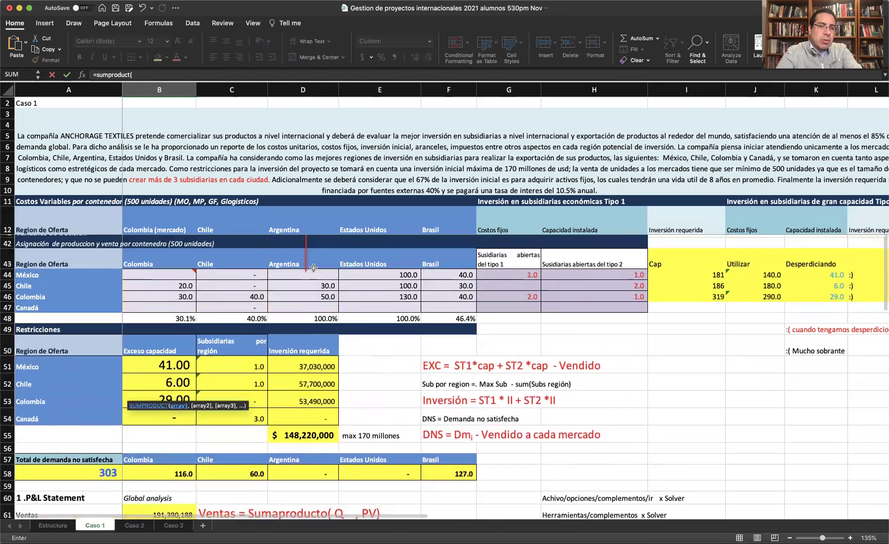
{"action": "scroll", "coordinate": [314, 267], "scroll_direction": "up", "scroll_amount": 3}
{"action": "left_click_drag", "start_coordinate": [159, 318], "coordinate": [328, 339]}
{"action": "left_click_drag", "start_coordinate": [430, 343], "coordinate": [459, 346]}
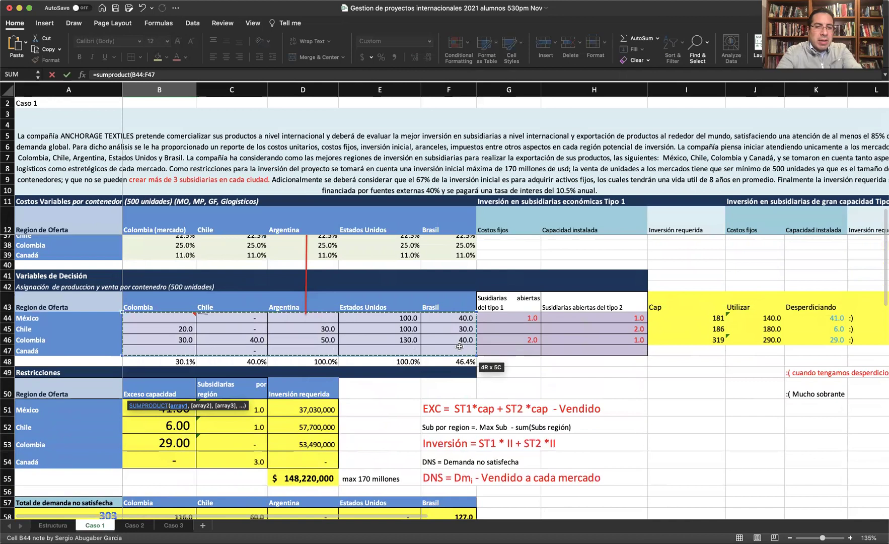
{"action": "type", "text": ","}
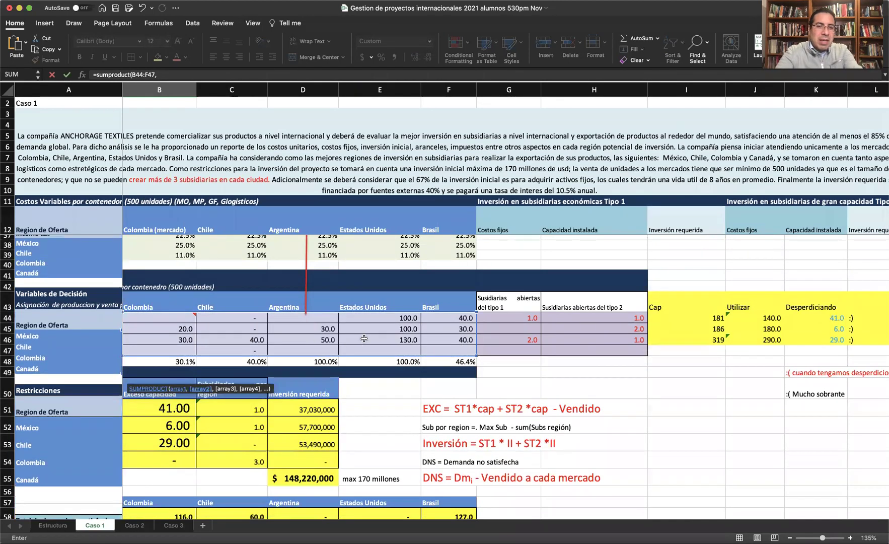
Step: Add the variable costs per container B13:F16 as the second array in B62 and close the SUMPRODUCT expression
{"action": "scroll", "coordinate": [364, 339], "scroll_direction": "up", "scroll_amount": 10}
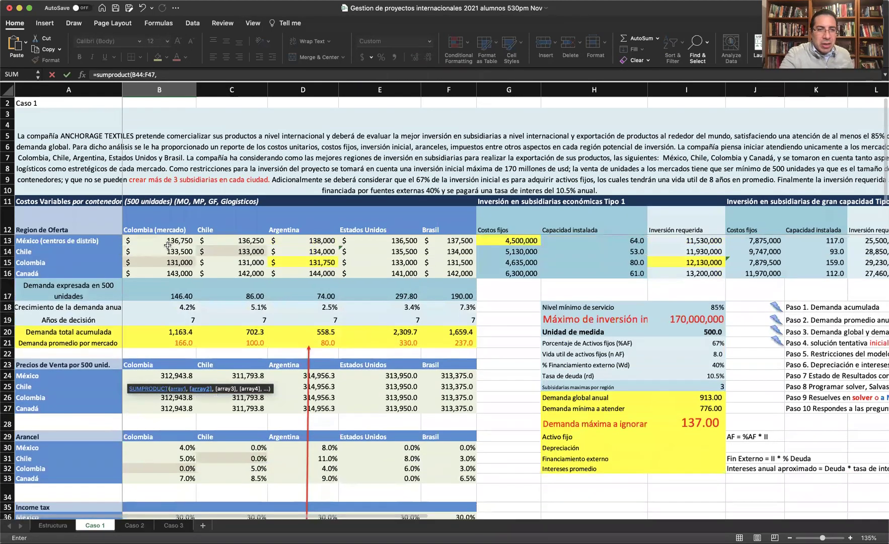
{"action": "left_click_drag", "start_coordinate": [167, 245], "coordinate": [446, 273]}
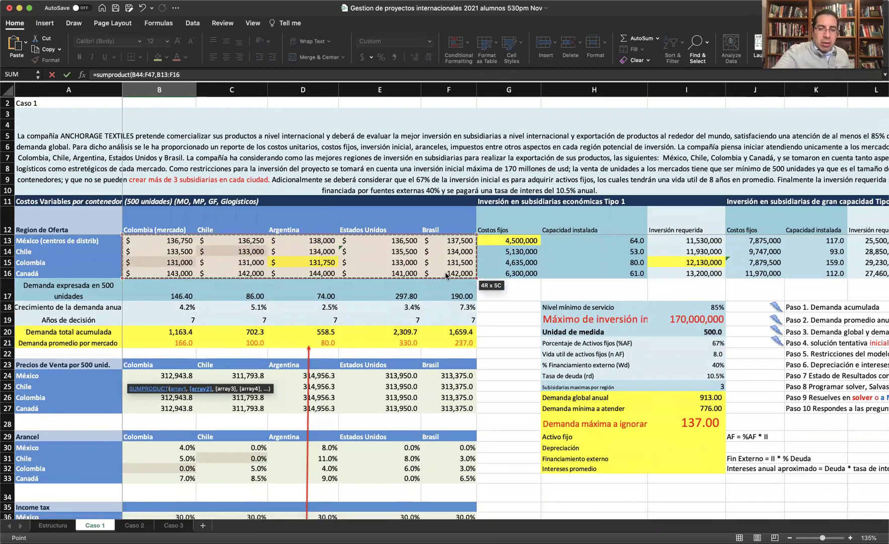
{"action": "type", "text": "0"}
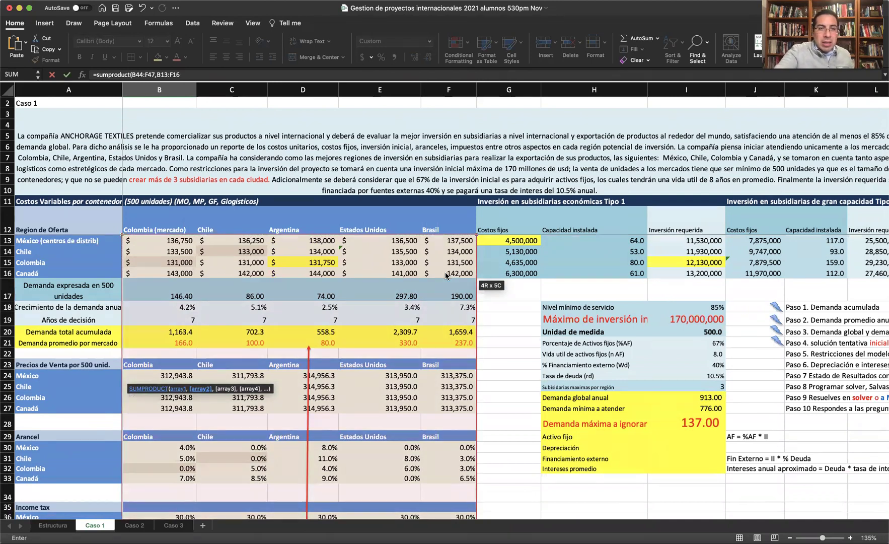
{"action": "key", "text": "BackSpace"}
{"action": "type", "text": ")"}
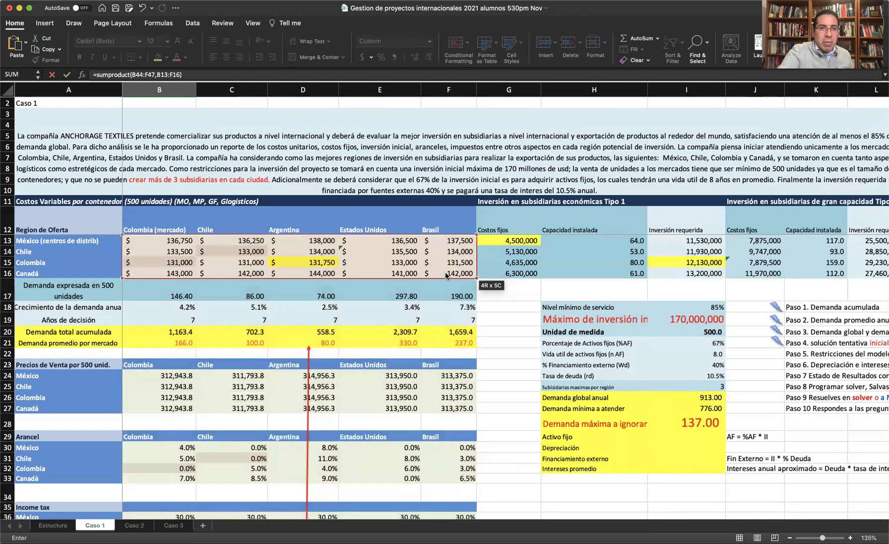
{"action": "scroll", "coordinate": [438, 343], "scroll_direction": "down", "scroll_amount": 10}
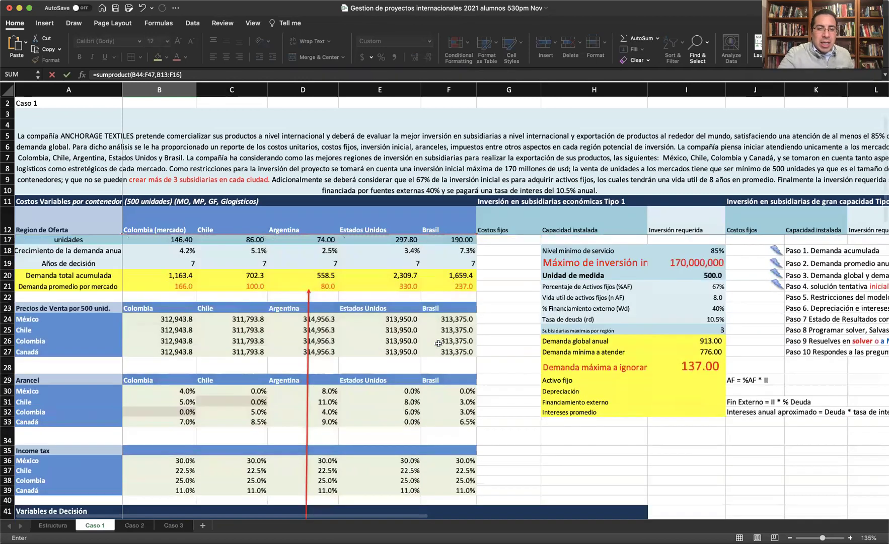
{"action": "scroll", "coordinate": [439, 352], "scroll_direction": "down", "scroll_amount": 2}
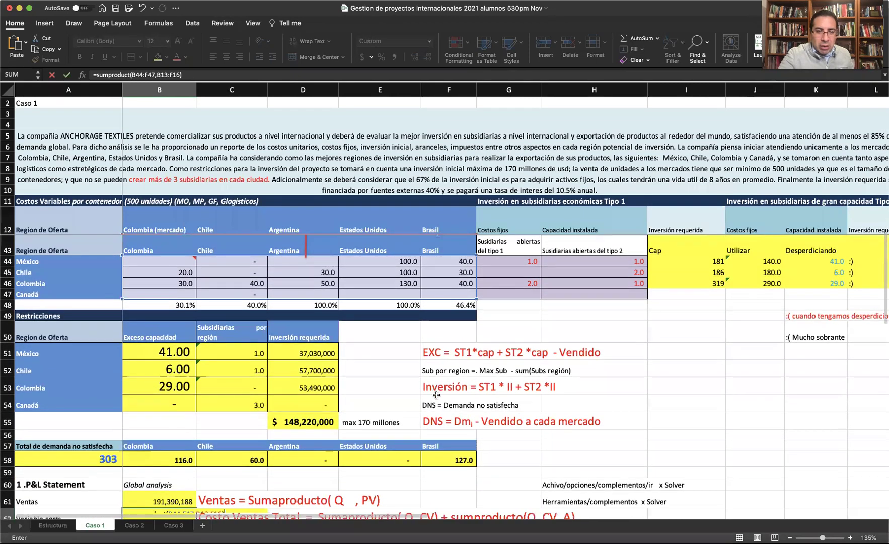
{"action": "scroll", "coordinate": [427, 398], "scroll_direction": "down", "scroll_amount": 6}
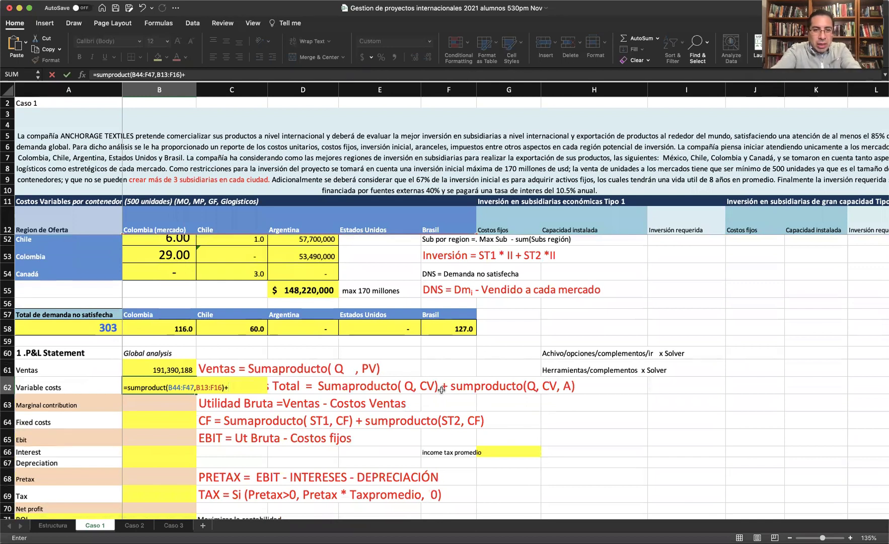
{"action": "type", "text": "sump"}
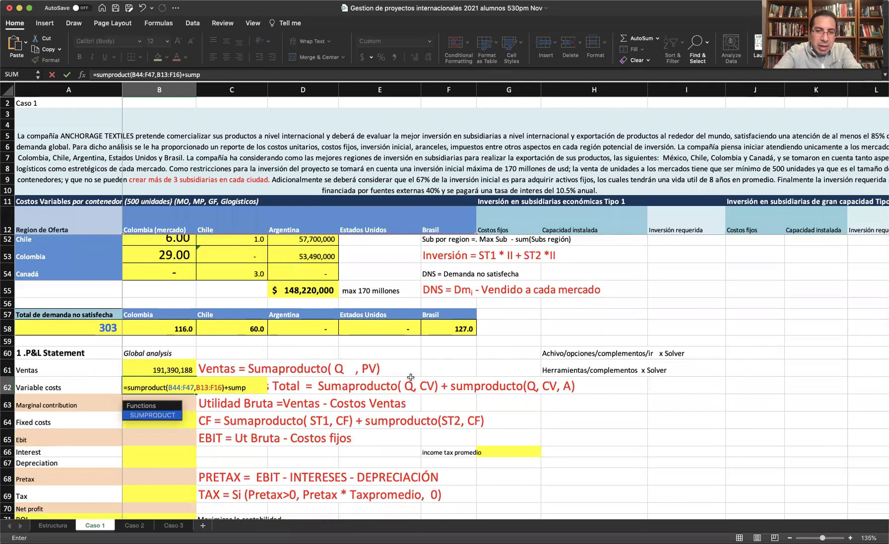
{"action": "key", "text": "BackSpace"}
{"action": "key", "text": "BackSpace"}
{"action": "key", "text": "BackSpace"}
{"action": "key", "text": "BackSpace"}
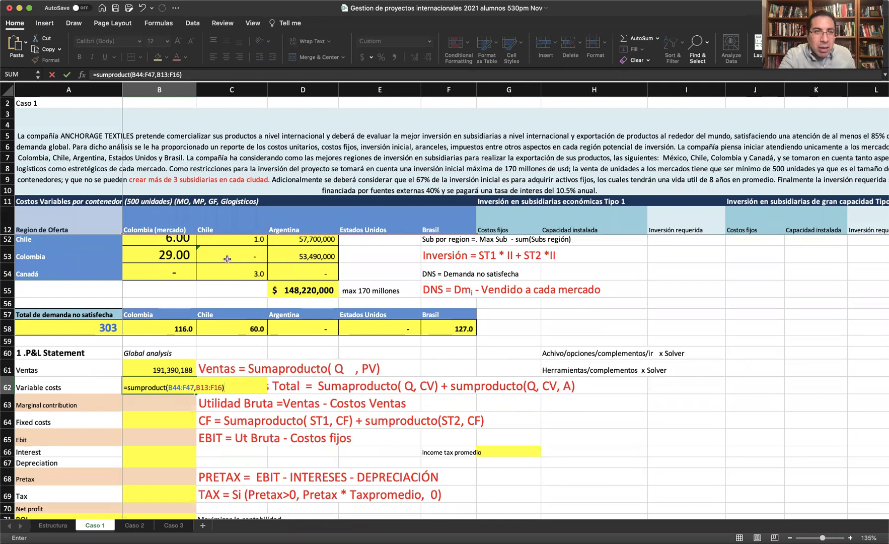
Step: Append a duplicate of the SUMPRODUCT(B44:F47,B13:F16) term to the Variable costs formula in B62, joined by a plus sign
{"action": "left_click_drag", "start_coordinate": [183, 72], "coordinate": [96, 77]}
{"action": "key", "text": "super+c"}
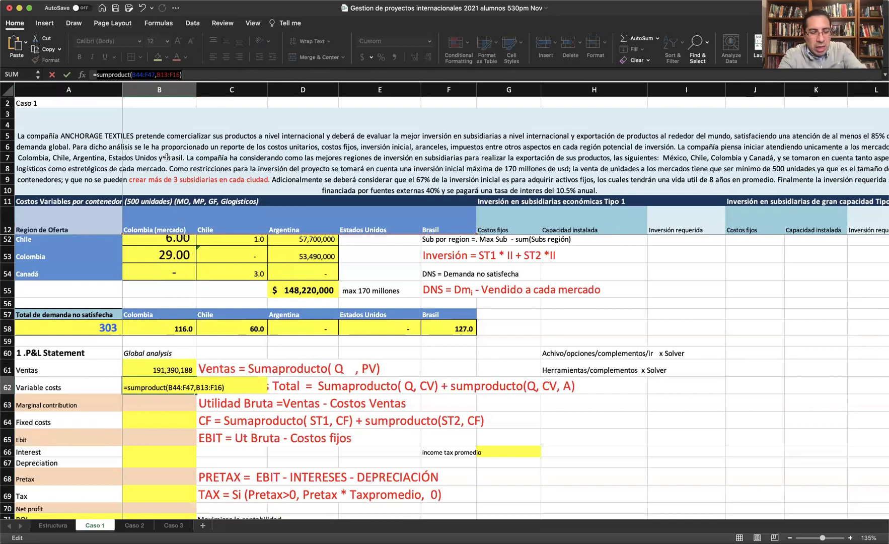
{"action": "left_click", "coordinate": [235, 388]}
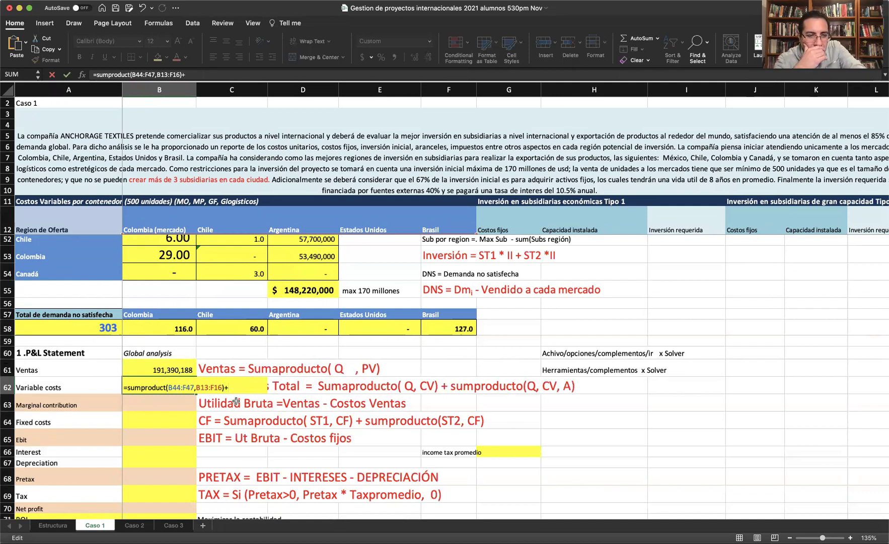
{"action": "key", "text": "super+v"}
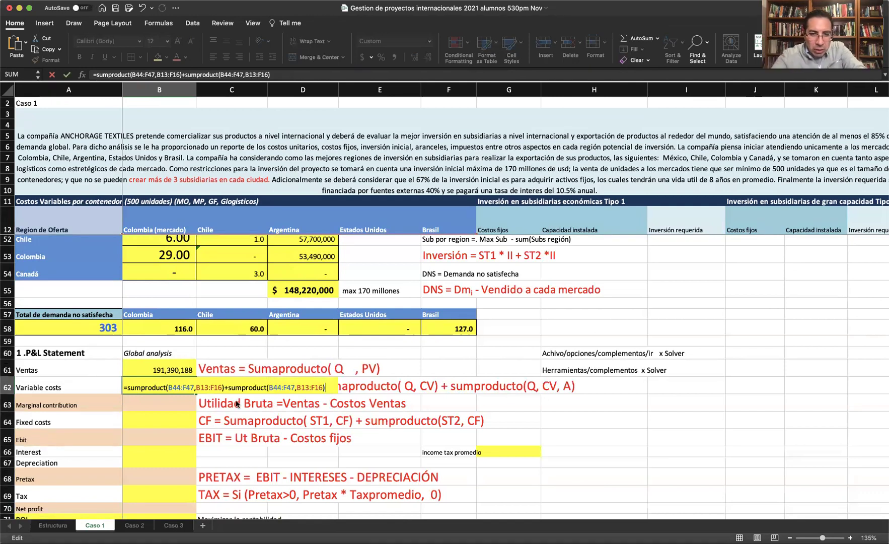
Step: Add the Arancel rates B30:F33 as the third array of the second SUMPRODUCT and complete the Variable costs formula in B62
{"action": "key", "text": "BackSpace"}
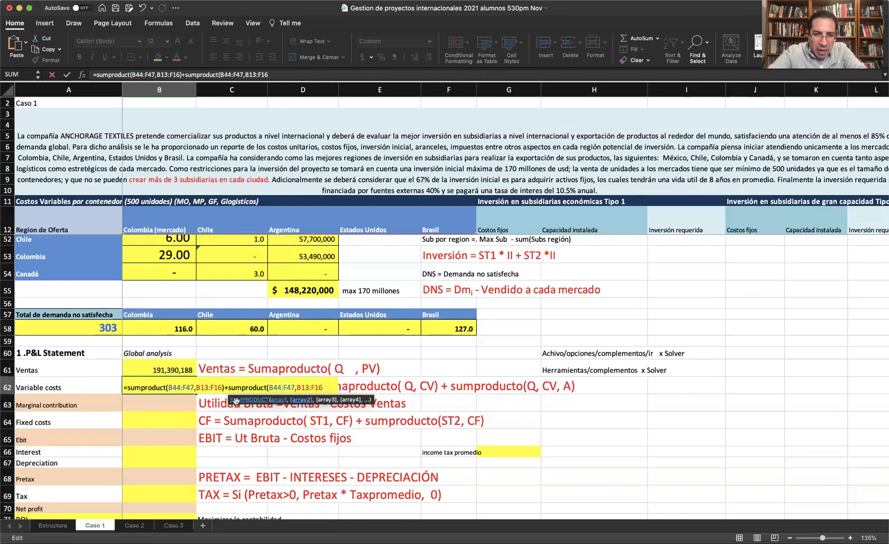
{"action": "type", "text": ","}
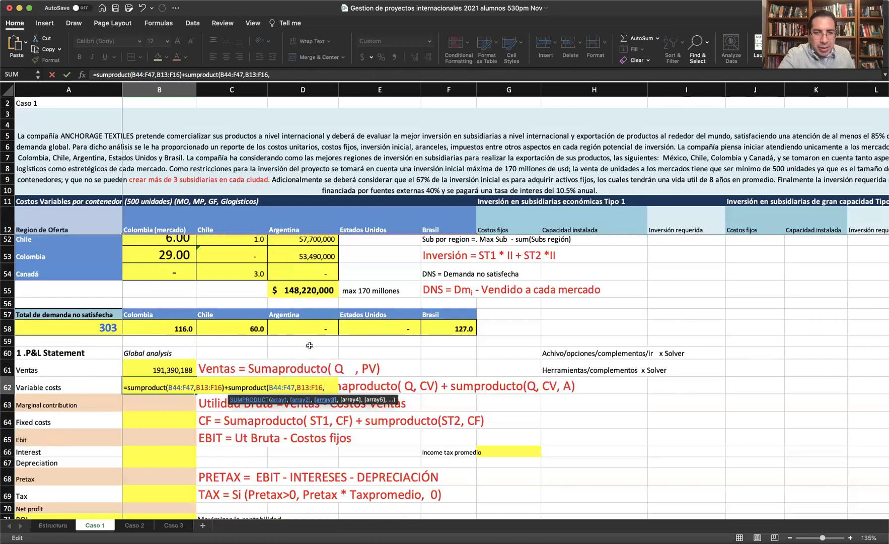
{"action": "scroll", "coordinate": [309, 345], "scroll_direction": "up", "scroll_amount": 10}
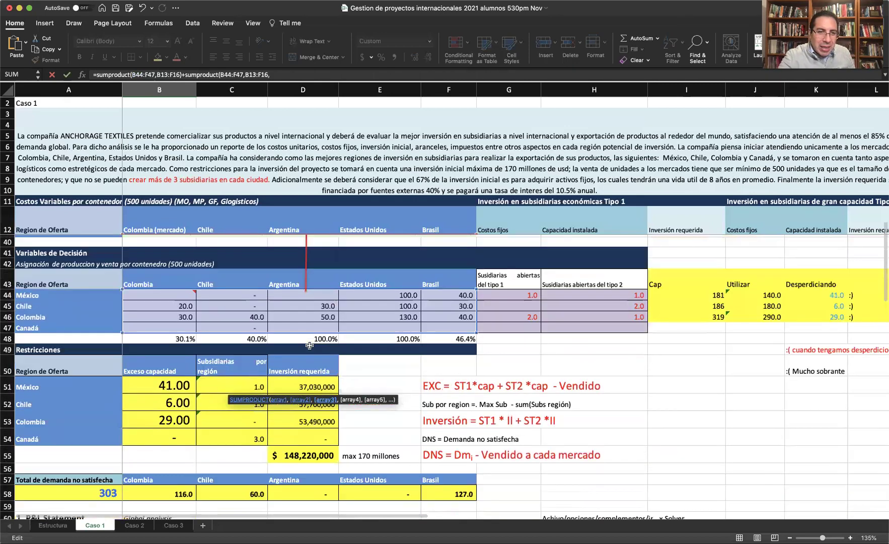
{"action": "scroll", "coordinate": [310, 345], "scroll_direction": "up", "scroll_amount": 2}
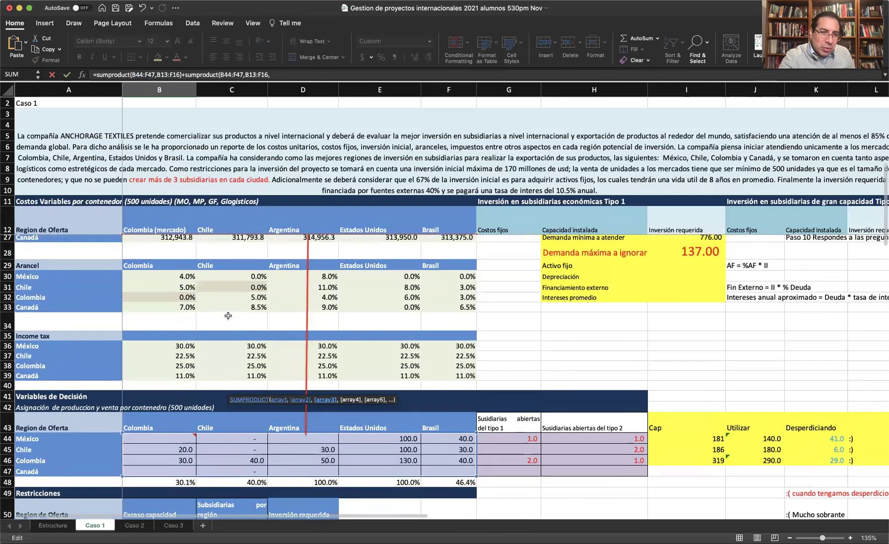
{"action": "left_click_drag", "start_coordinate": [159, 274], "coordinate": [437, 307]}
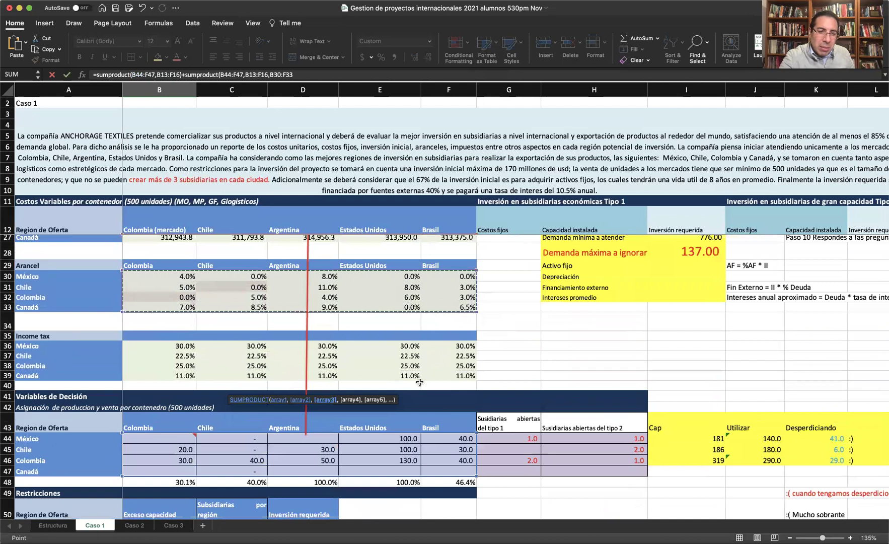
{"action": "scroll", "coordinate": [419, 382], "scroll_direction": "down", "scroll_amount": 7}
{"action": "scroll", "coordinate": [419, 382], "scroll_direction": "down", "scroll_amount": 4}
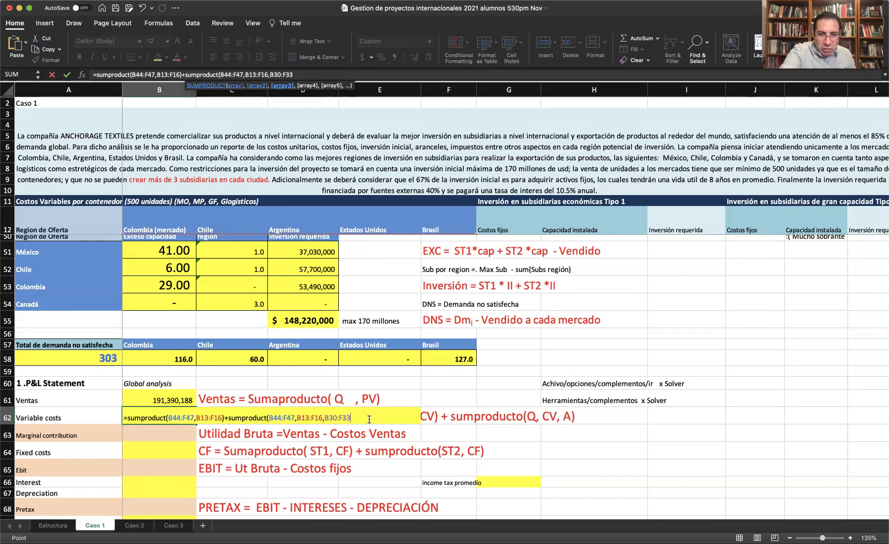
{"action": "type", "text": ")"}
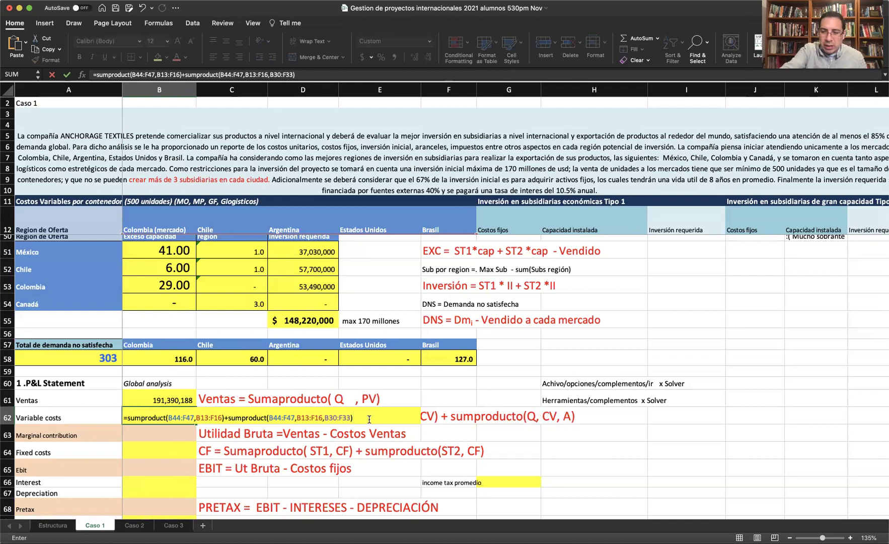
{"action": "key", "text": "Return"}
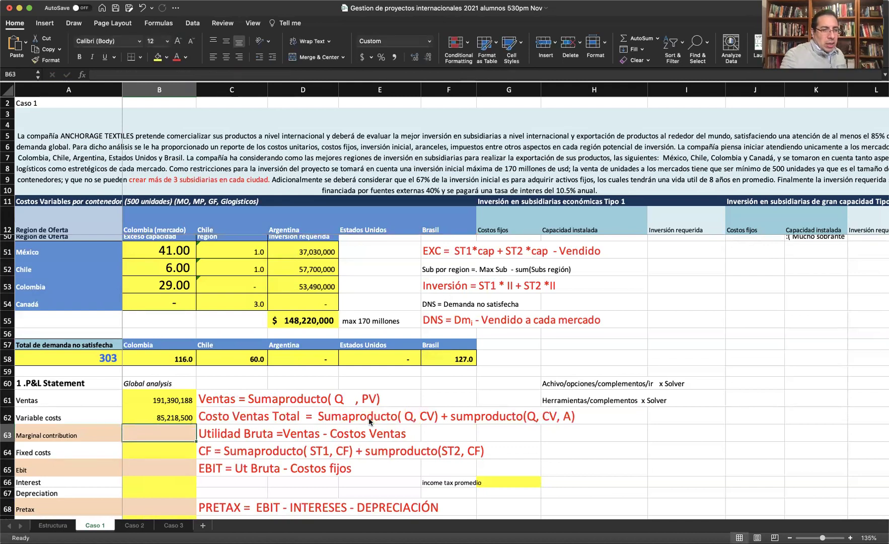
Step: Review the Ventas and Variable costs formulas in B61 and B62 against the notes beside them
{"action": "key", "text": "Up"}
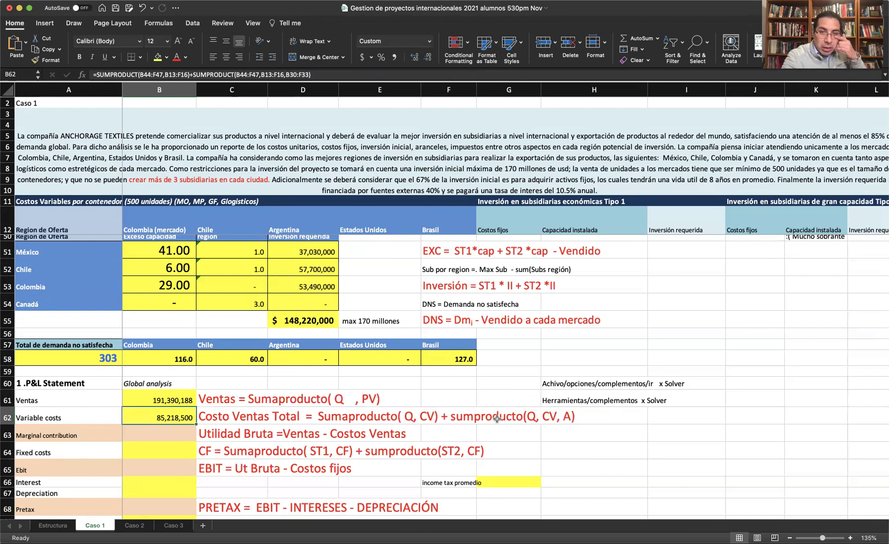
{"action": "left_click", "coordinate": [219, 417]}
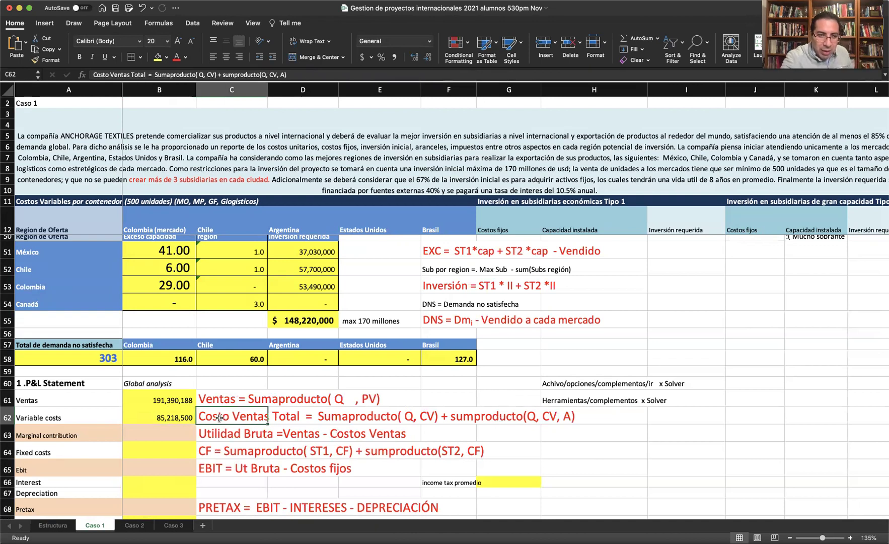
{"action": "left_click", "coordinate": [216, 399]}
{"action": "left_click", "coordinate": [163, 397]}
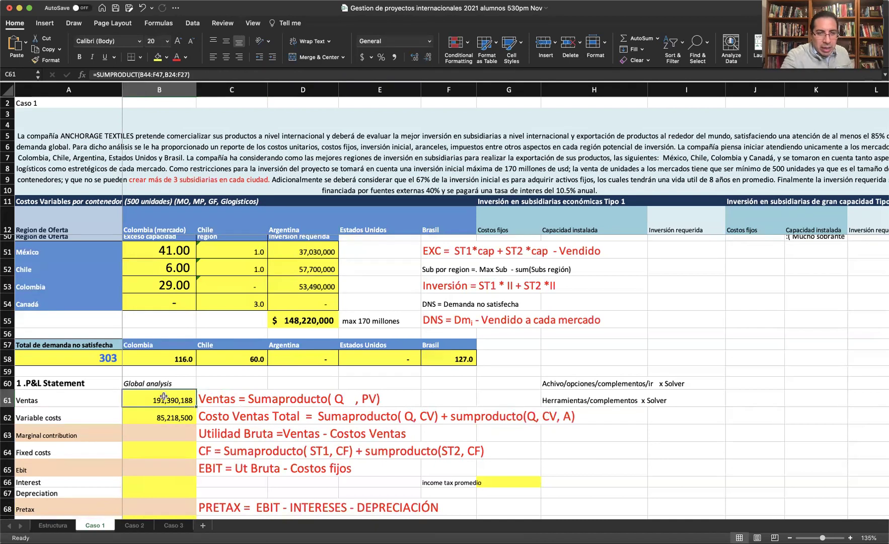
{"action": "left_click_drag", "start_coordinate": [164, 397], "coordinate": [164, 413]}
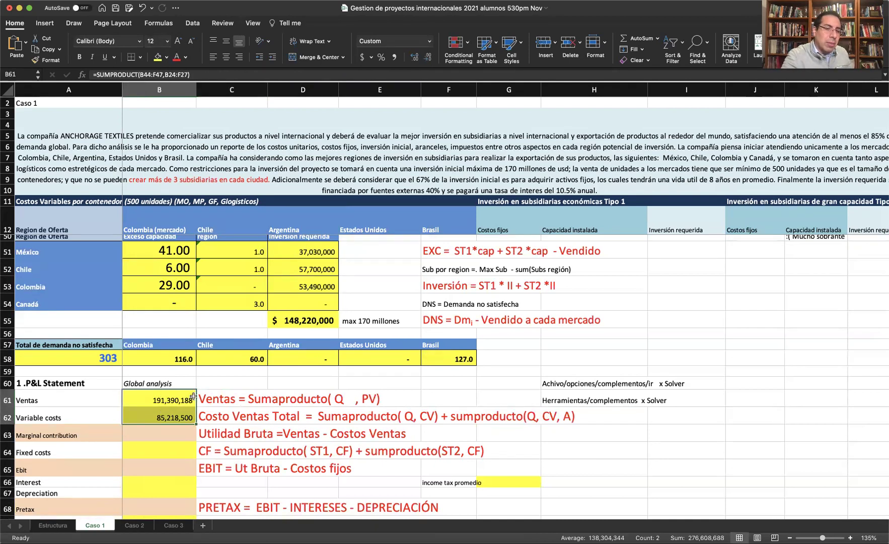
{"action": "scroll", "coordinate": [194, 396], "scroll_direction": "up", "scroll_amount": 5}
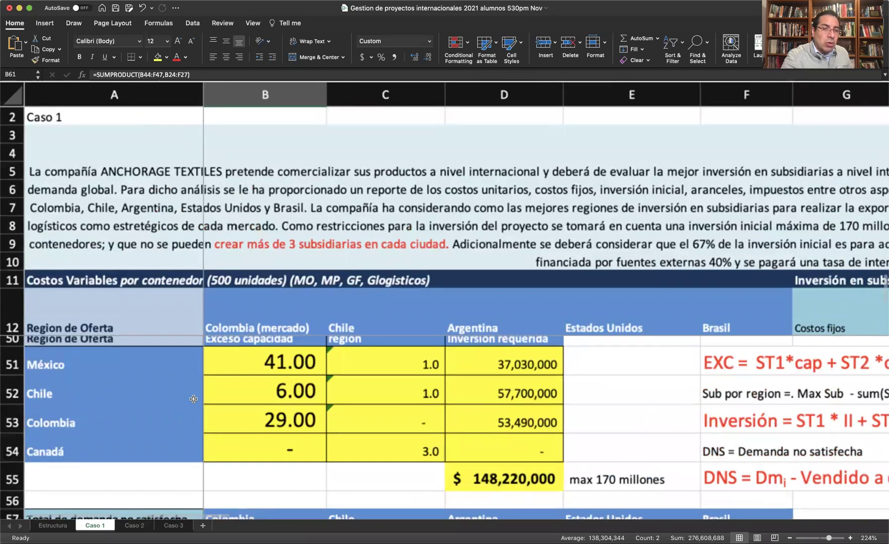
{"action": "scroll", "coordinate": [294, 421], "scroll_direction": "down", "scroll_amount": 3}
{"action": "scroll", "coordinate": [293, 421], "scroll_direction": "down", "scroll_amount": 5}
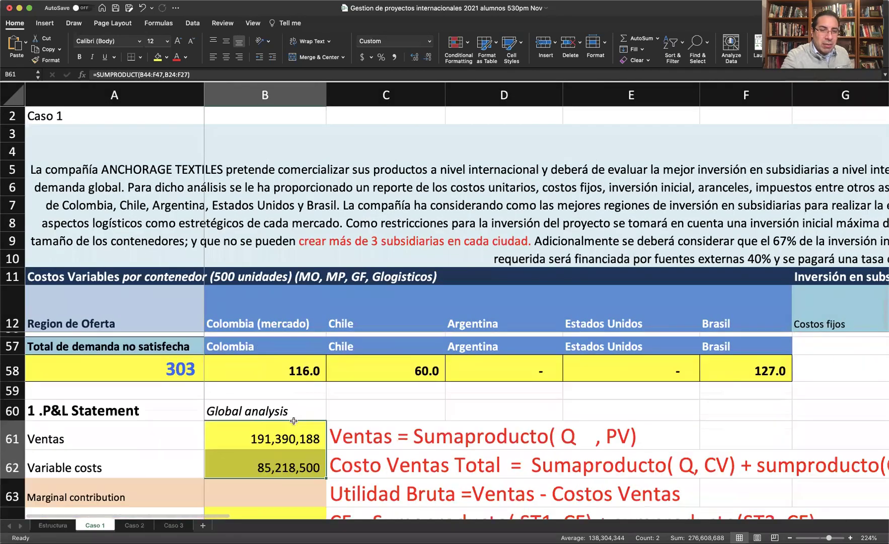
{"action": "left_click", "coordinate": [268, 375]}
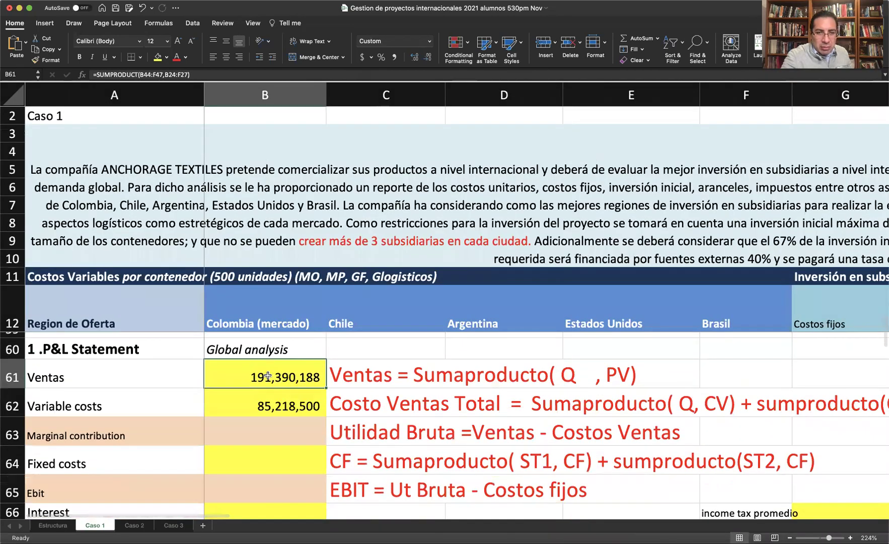
{"action": "left_click", "coordinate": [279, 406]}
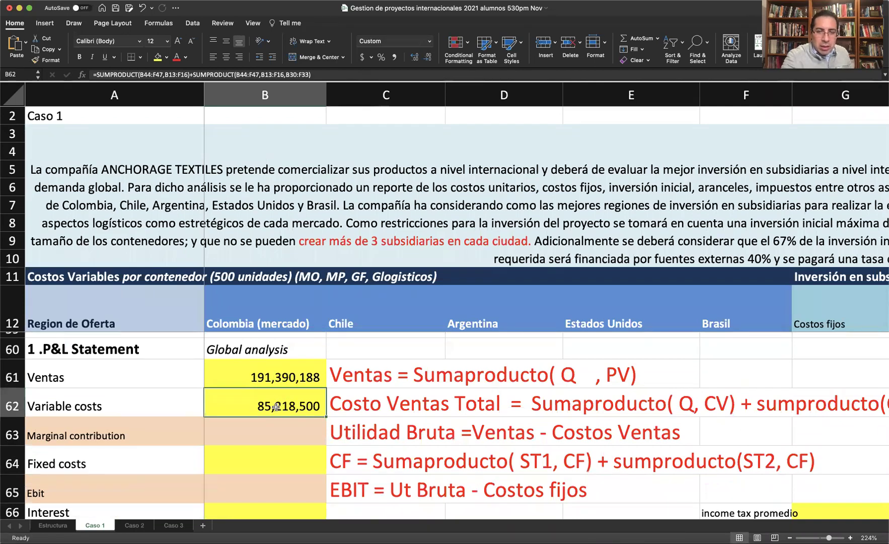
{"action": "left_click", "coordinate": [267, 380]}
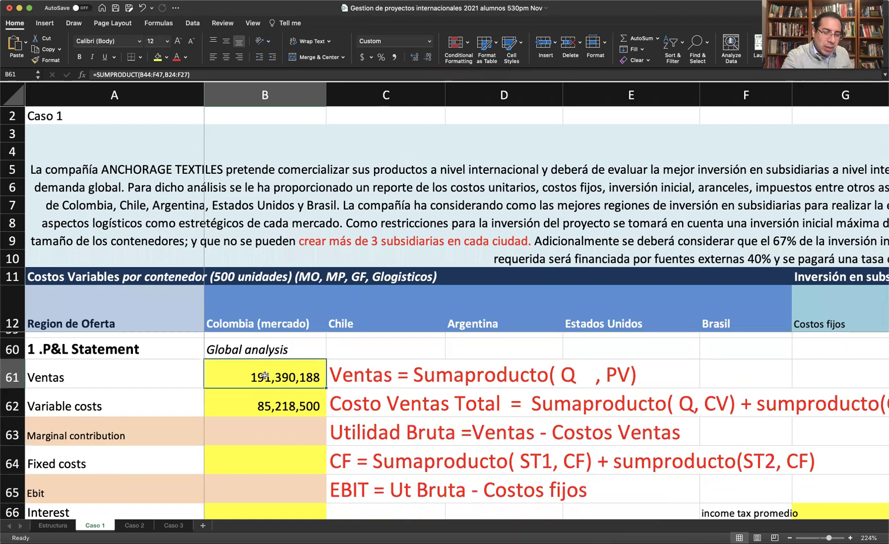
{"action": "left_click", "coordinate": [282, 402]}
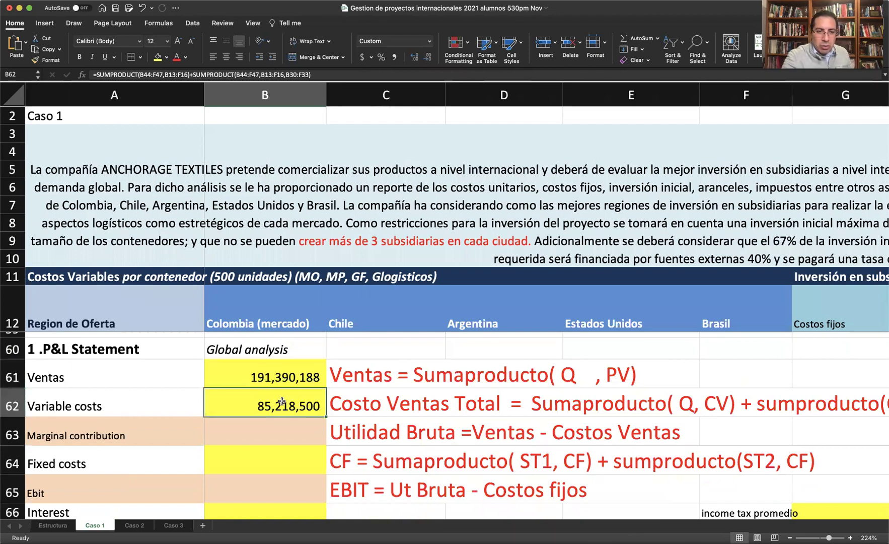
Step: Calculate the Marginal contribution in B63 as Ventas minus Variable costs with =B61-B62
{"action": "left_click", "coordinate": [276, 432]}
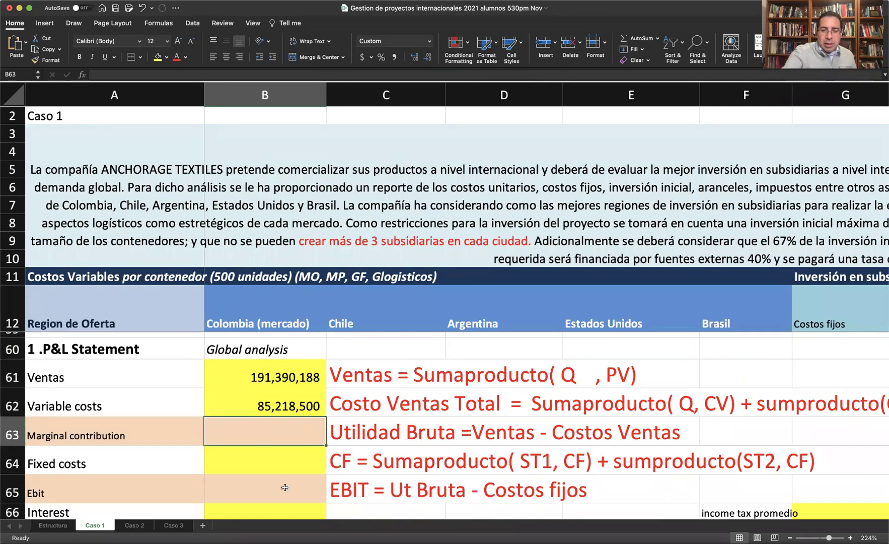
{"action": "type", "text": "="}
{"action": "key", "text": "Up"}
{"action": "type", "text": "-"}
{"action": "key", "text": "Up"}
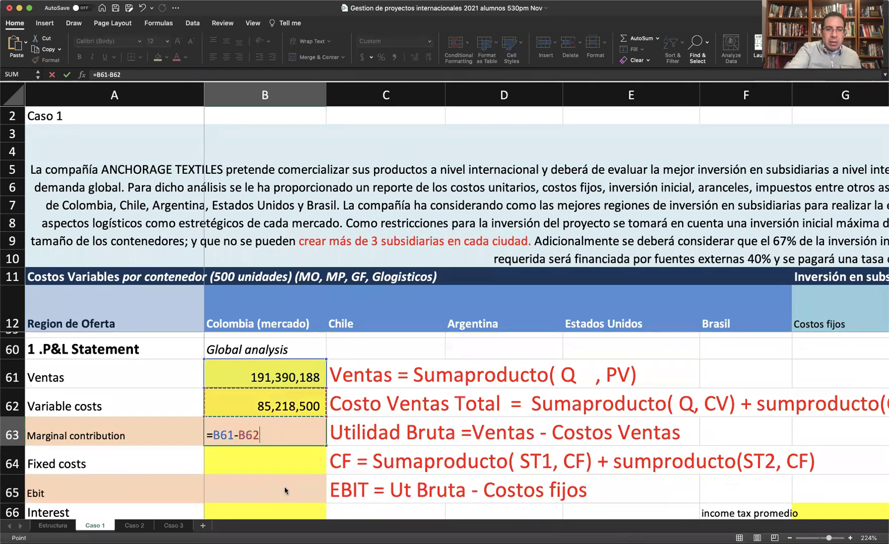
{"action": "key", "text": "Return"}
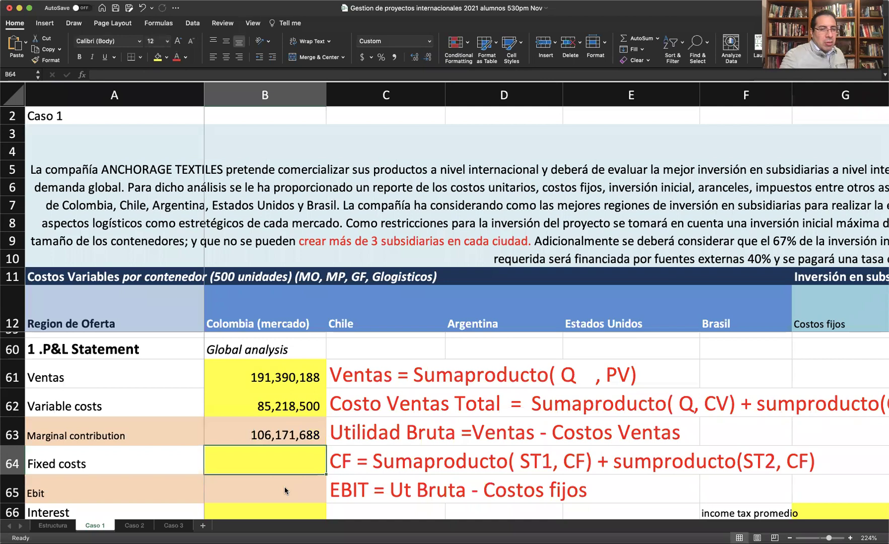
Step: Start the Fixed costs formula in B64 with SUMPRODUCT, using the open type 1 subsidiaries G44:G47 as its first array
{"action": "scroll", "coordinate": [284, 489], "scroll_direction": "down", "scroll_amount": 1}
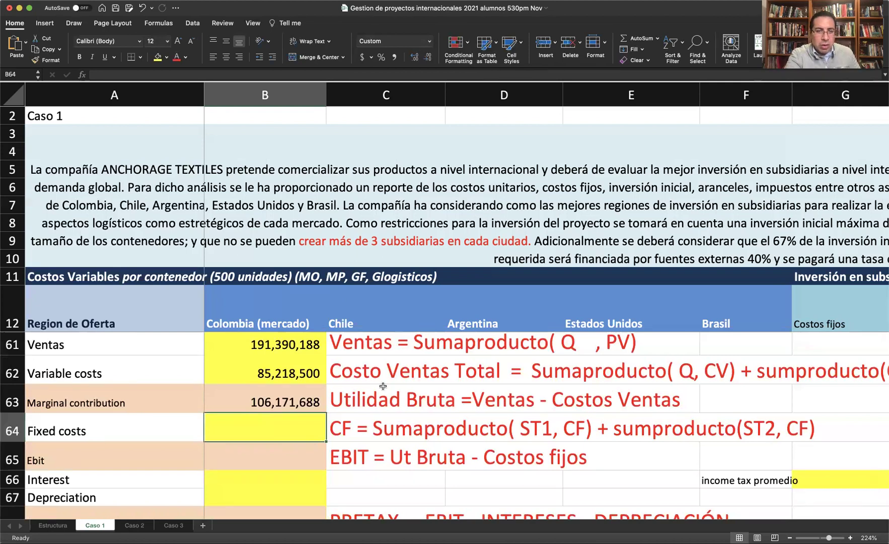
{"action": "type", "text": "=sumproduct("}
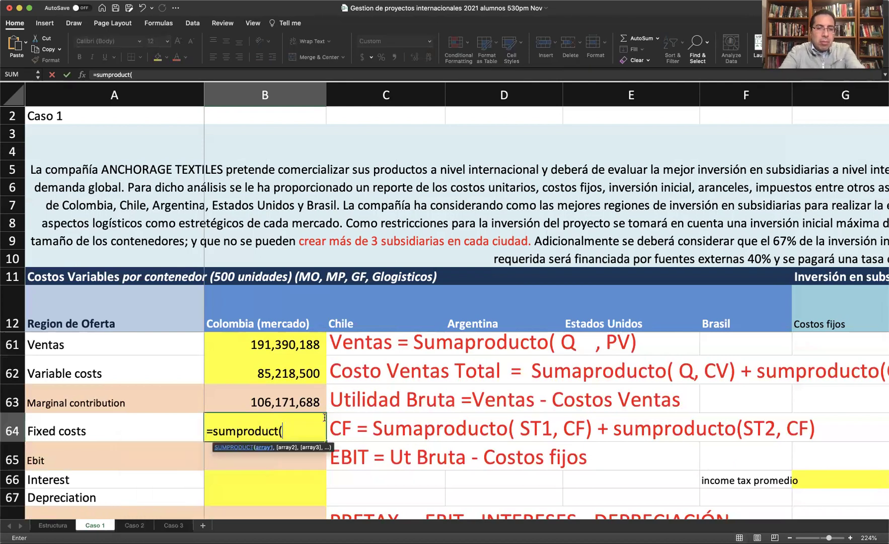
{"action": "scroll", "coordinate": [496, 414], "scroll_direction": "up", "scroll_amount": 1}
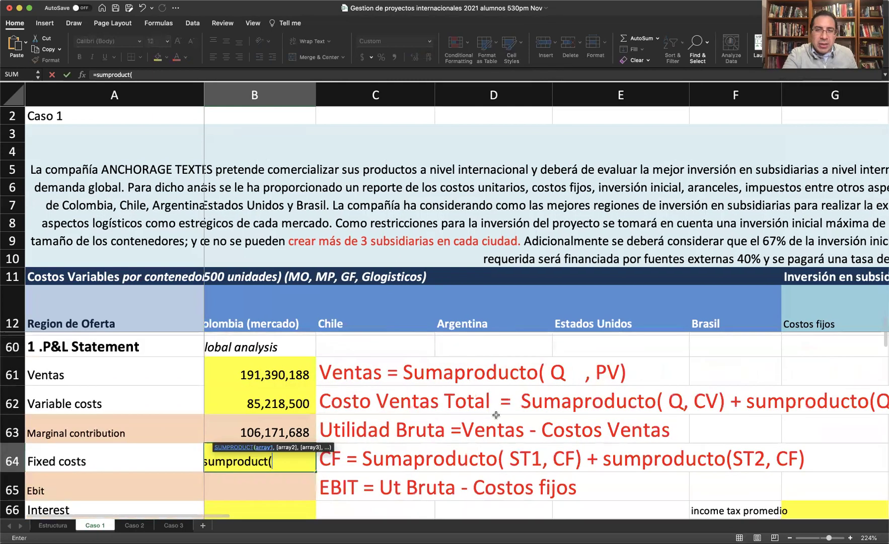
{"action": "scroll", "coordinate": [495, 414], "scroll_direction": "up", "scroll_amount": 10}
{"action": "scroll", "coordinate": [496, 414], "scroll_direction": "right", "scroll_amount": 2}
{"action": "scroll", "coordinate": [496, 414], "scroll_direction": "up", "scroll_amount": 5}
{"action": "scroll", "coordinate": [495, 414], "scroll_direction": "right", "scroll_amount": 1}
{"action": "left_click", "coordinate": [541, 378]}
{"action": "left_click_drag", "start_coordinate": [542, 376], "coordinate": [545, 428]}
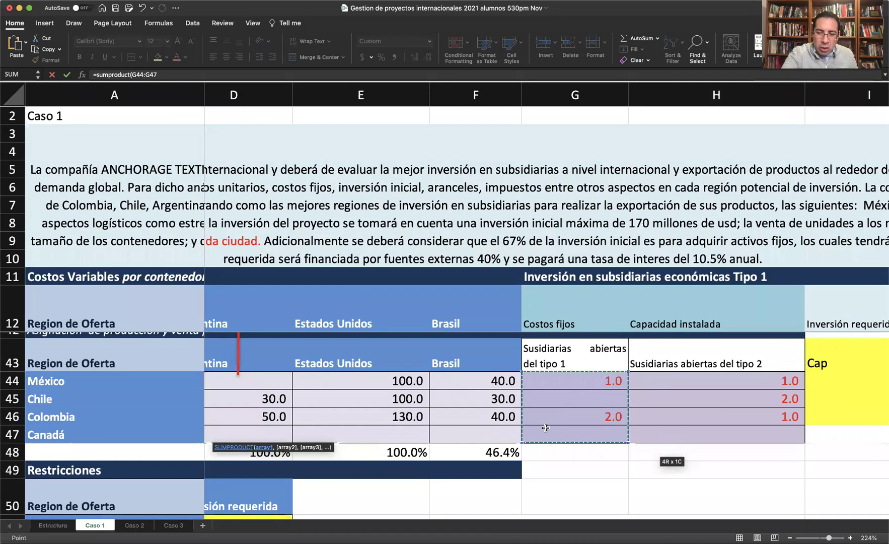
Step: Add the type 1 Costos fijos G13:G16 as the second array in B64 and close the SUMPRODUCT expression
{"action": "type", "text": ","}
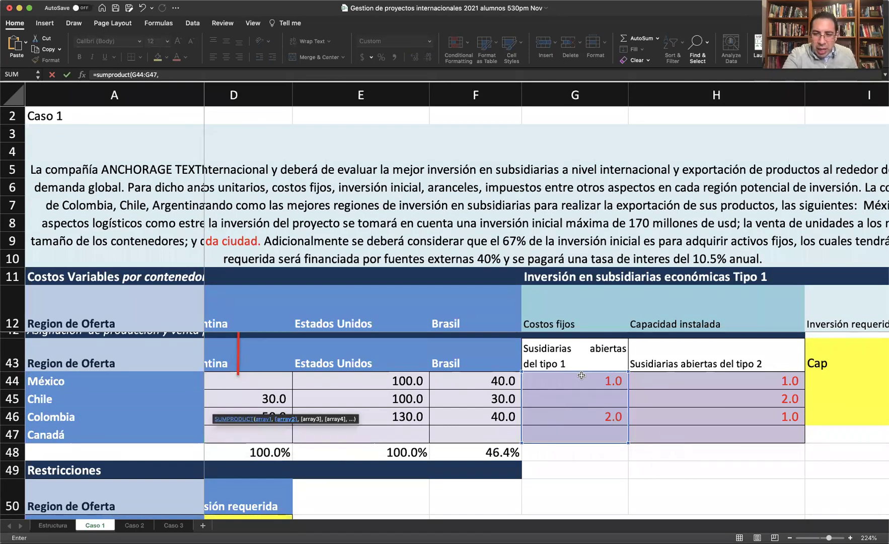
{"action": "scroll", "coordinate": [581, 419], "scroll_direction": "up", "scroll_amount": 10}
{"action": "scroll", "coordinate": [581, 419], "scroll_direction": "right", "scroll_amount": 1}
{"action": "scroll", "coordinate": [582, 375], "scroll_direction": "up", "scroll_amount": 8}
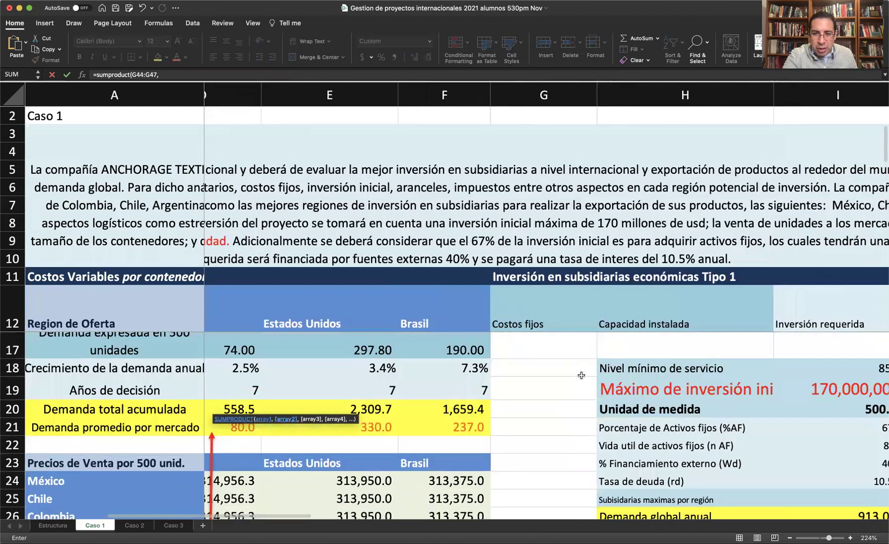
{"action": "scroll", "coordinate": [564, 357], "scroll_direction": "right", "scroll_amount": 1}
{"action": "left_click_drag", "start_coordinate": [549, 343], "coordinate": [549, 393]}
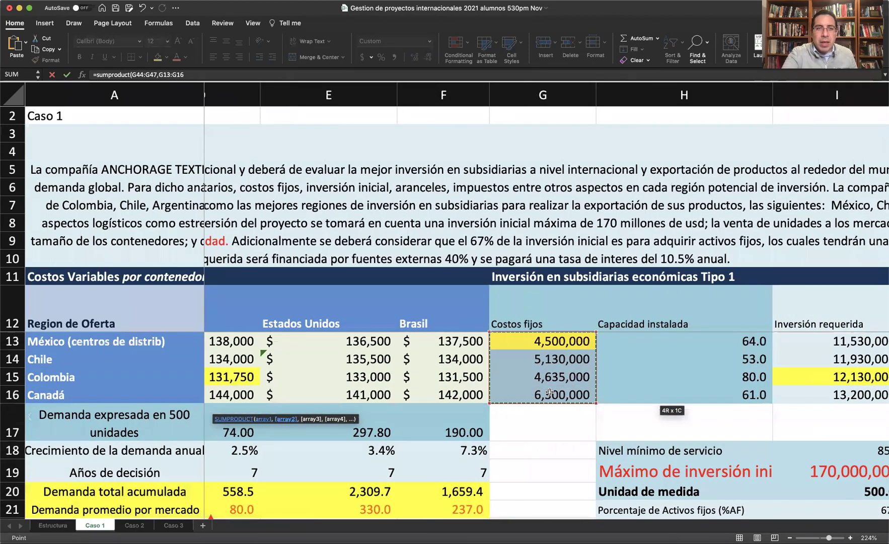
{"action": "type", "text": ")"}
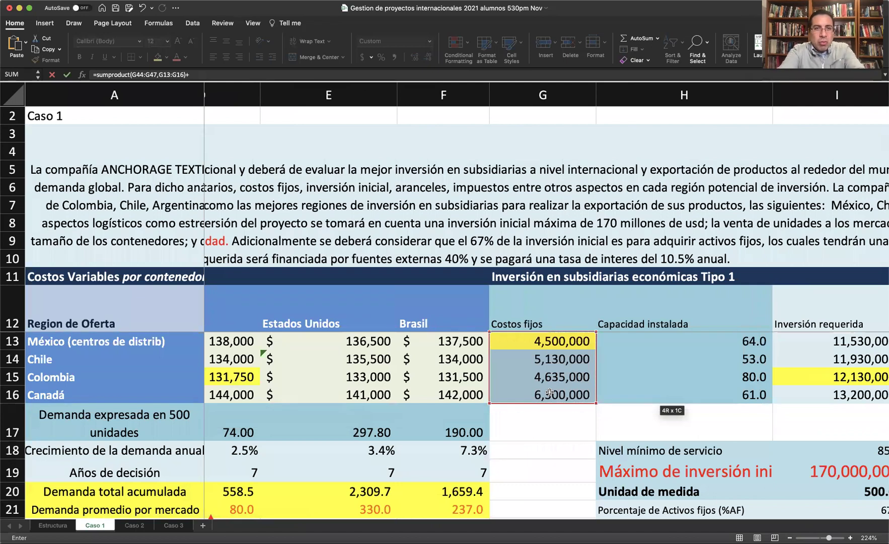
Step: Append a second SUMPRODUCT to the Fixed costs formula, using the open type 2 subsidiaries H44:H47 as its first array
{"action": "type", "text": "+sumproduc"}
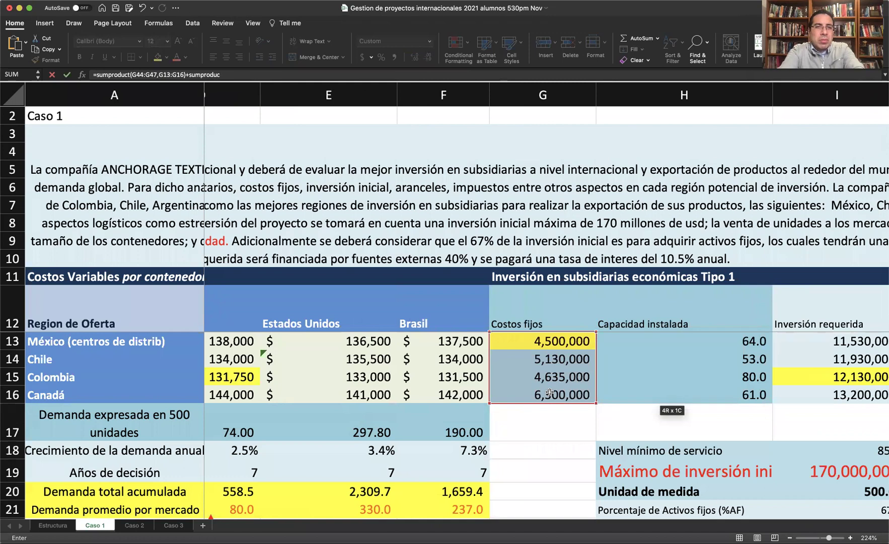
{"action": "type", "text": "t("}
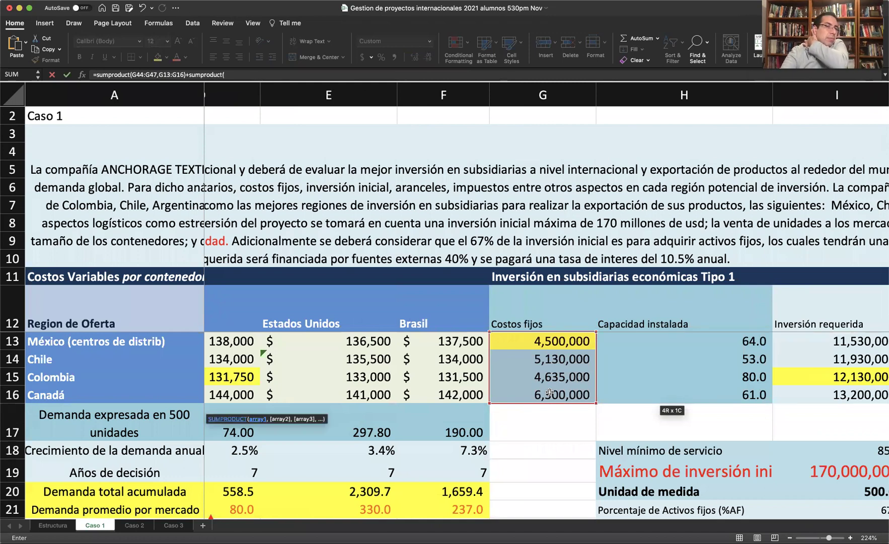
{"action": "scroll", "coordinate": [657, 387], "scroll_direction": "down", "scroll_amount": 4}
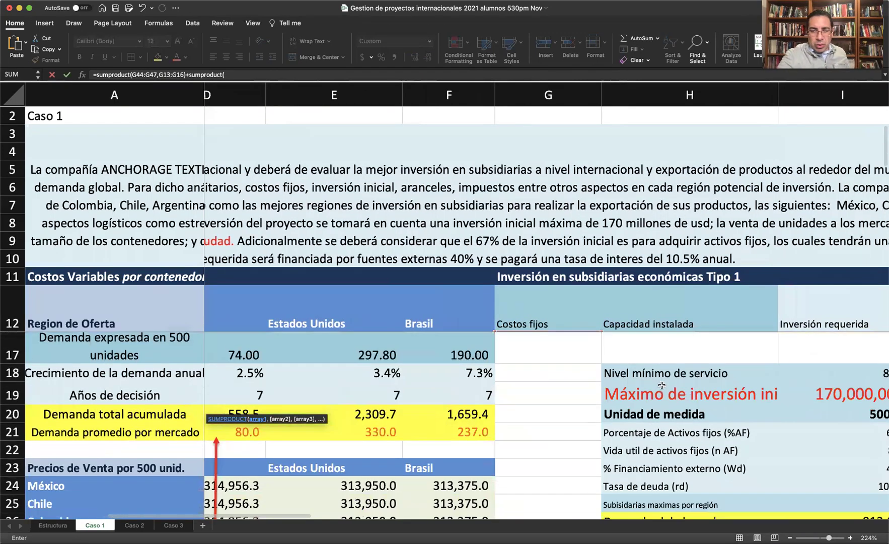
{"action": "scroll", "coordinate": [660, 385], "scroll_direction": "down", "scroll_amount": 10}
{"action": "left_click_drag", "start_coordinate": [649, 380], "coordinate": [658, 426]}
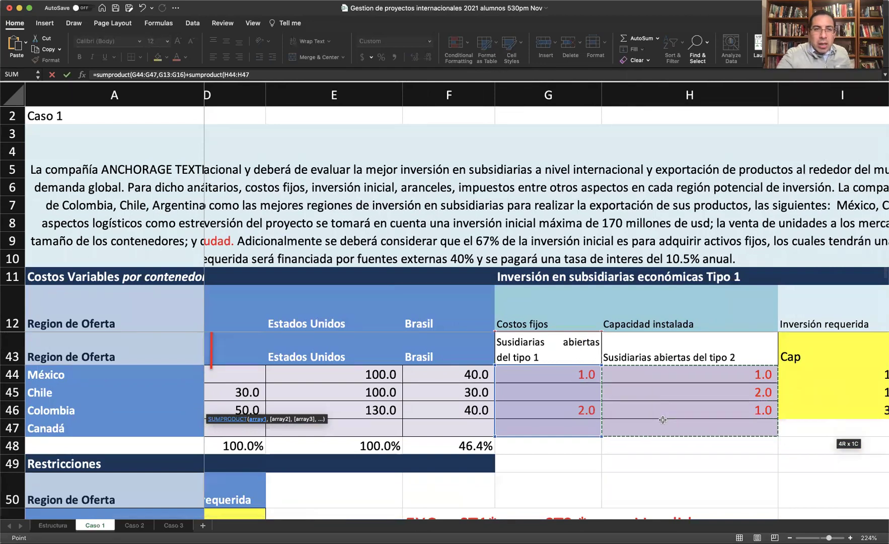
{"action": "type", "text": ","}
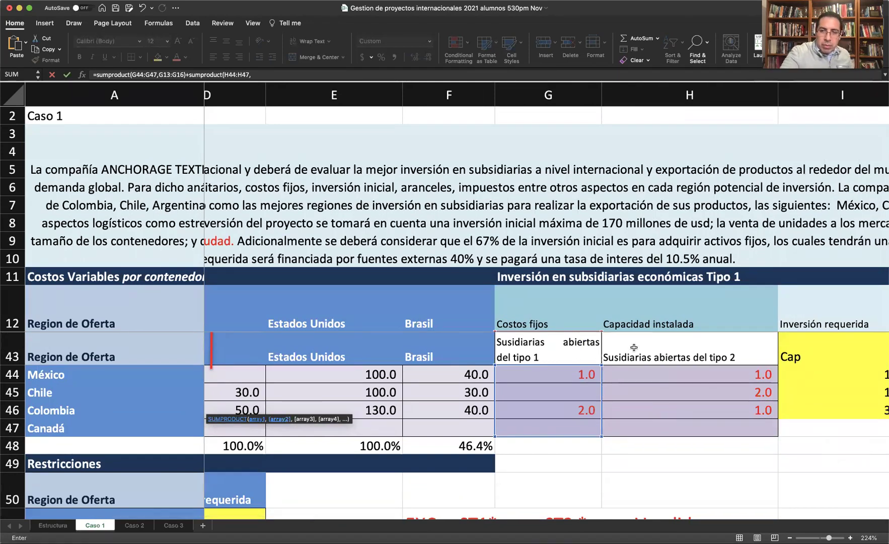
Step: Add the type 2 Costos fijos J13:J16 as the second array and enter the completed Fixed costs formula in B64
{"action": "scroll", "coordinate": [634, 347], "scroll_direction": "up", "scroll_amount": 10}
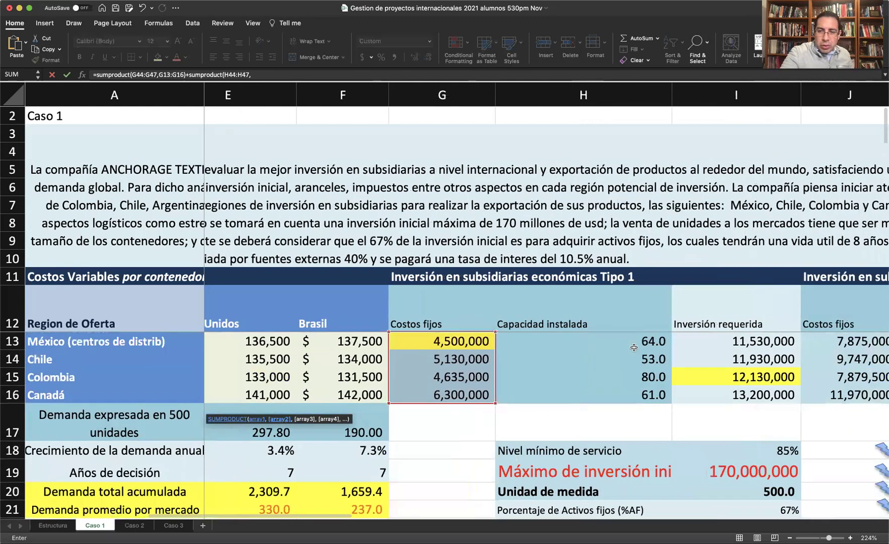
{"action": "scroll", "coordinate": [634, 347], "scroll_direction": "right", "scroll_amount": 2}
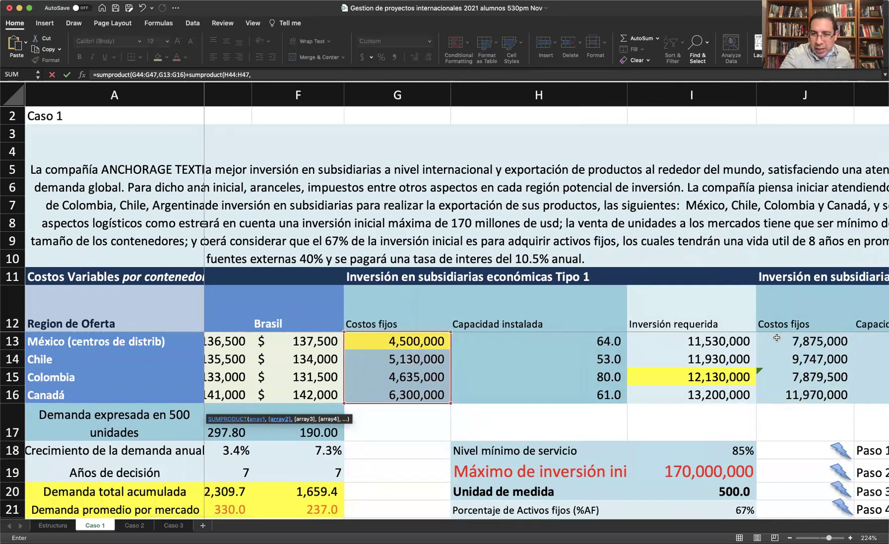
{"action": "left_click_drag", "start_coordinate": [783, 340], "coordinate": [786, 394]}
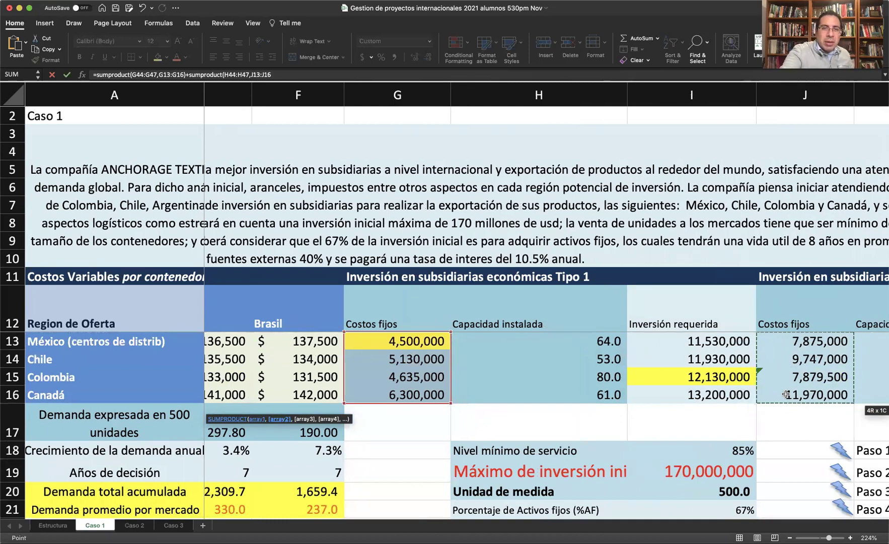
{"action": "type", "text": ")"}
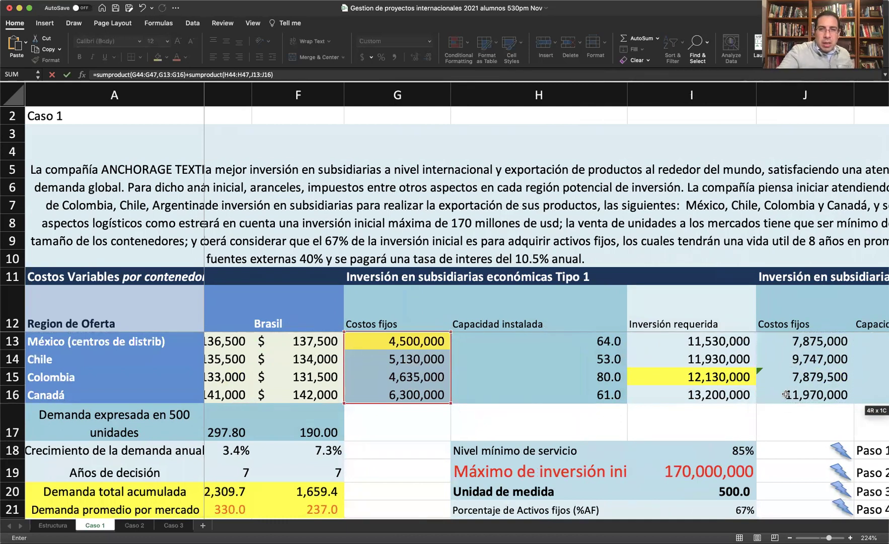
{"action": "key", "text": "Return"}
Step: Review both SUMPRODUCT terms of the Fixed costs formula in B64
{"action": "scroll", "coordinate": [710, 409], "scroll_direction": "down", "scroll_amount": 3}
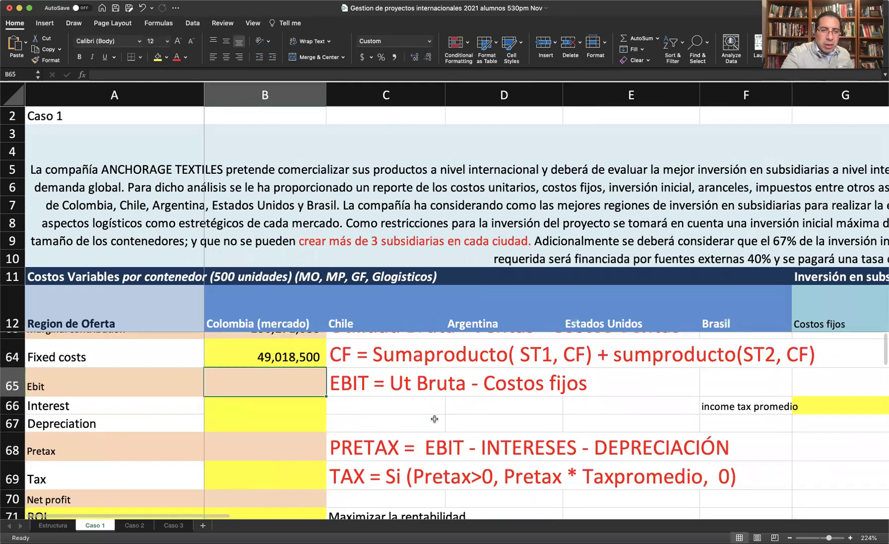
{"action": "double_click", "coordinate": [293, 359]}
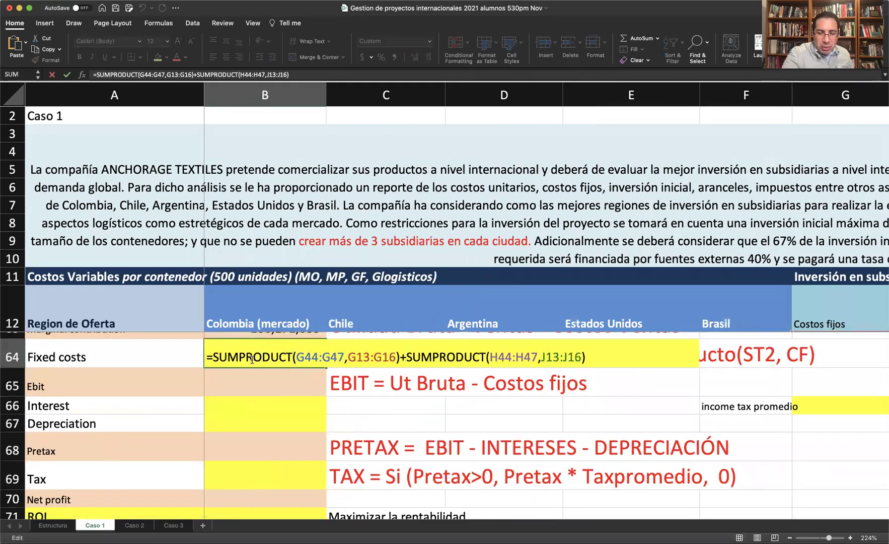
{"action": "left_click_drag", "start_coordinate": [215, 356], "coordinate": [595, 365]}
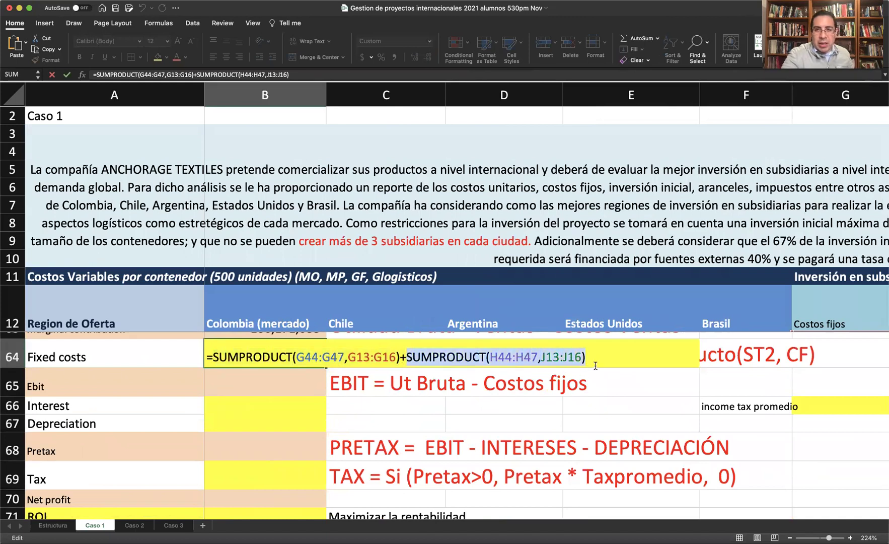
{"action": "key", "text": "Return"}
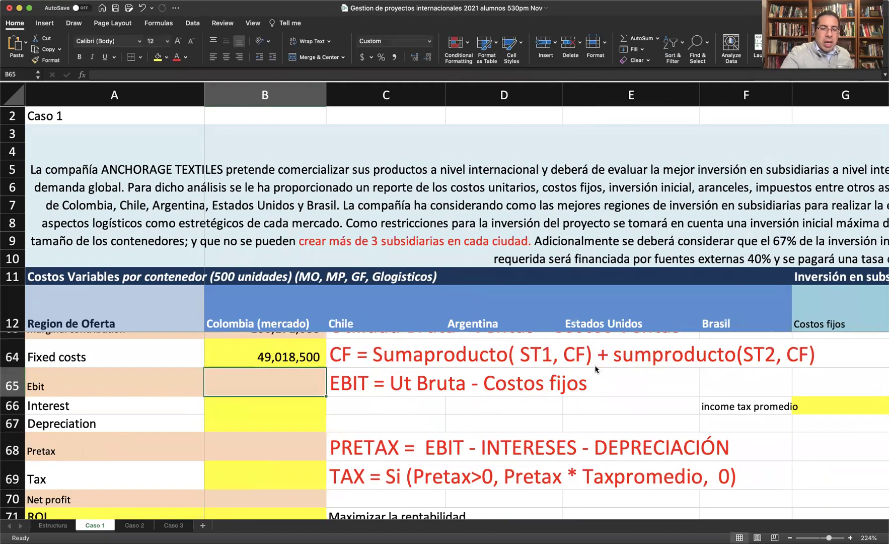
Step: Calculate the Ebit in B65 as Marginal contribution minus Fixed costs with =B63-B64
{"action": "scroll", "coordinate": [295, 376], "scroll_direction": "up", "scroll_amount": 2}
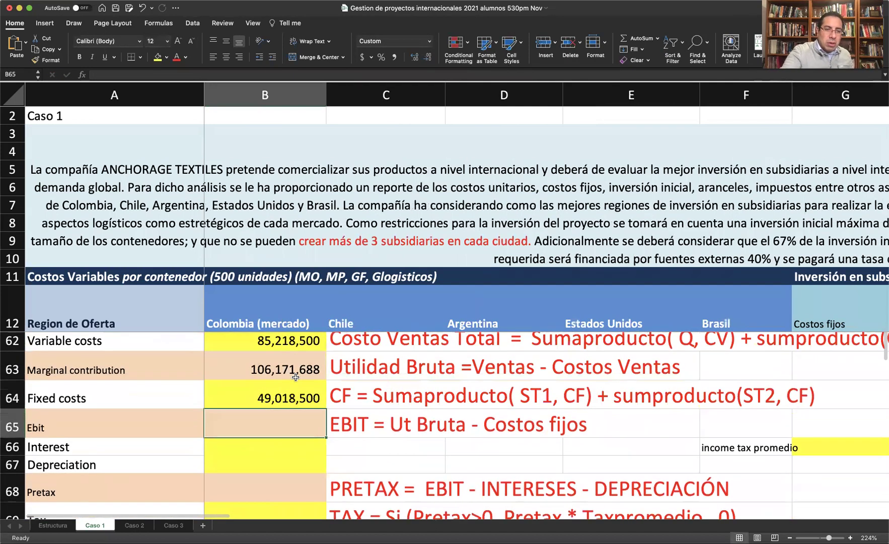
{"action": "type", "text": "="}
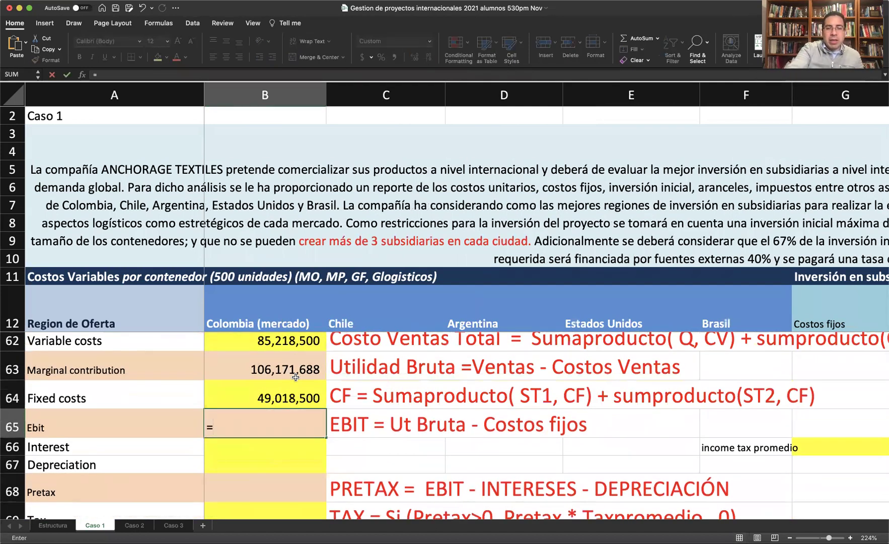
{"action": "left_click", "coordinate": [296, 377]}
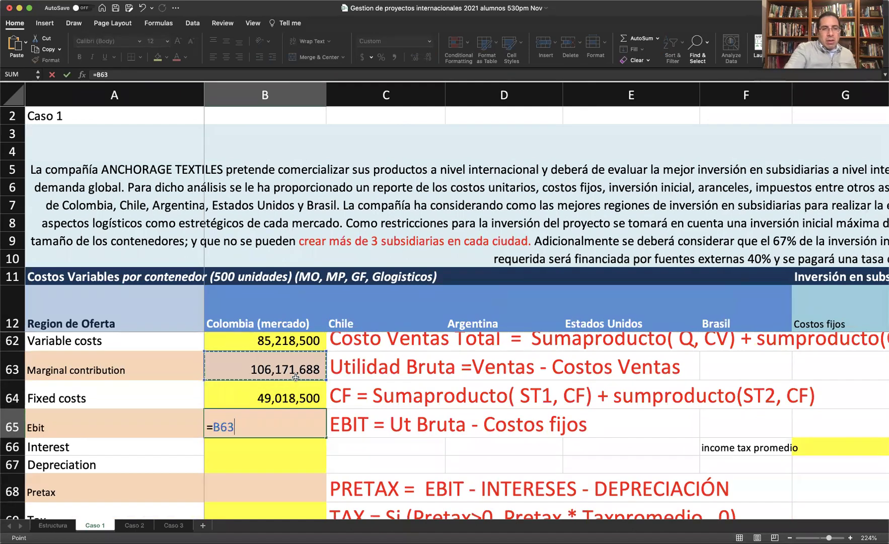
{"action": "type", "text": "-"}
{"action": "left_click", "coordinate": [291, 389]}
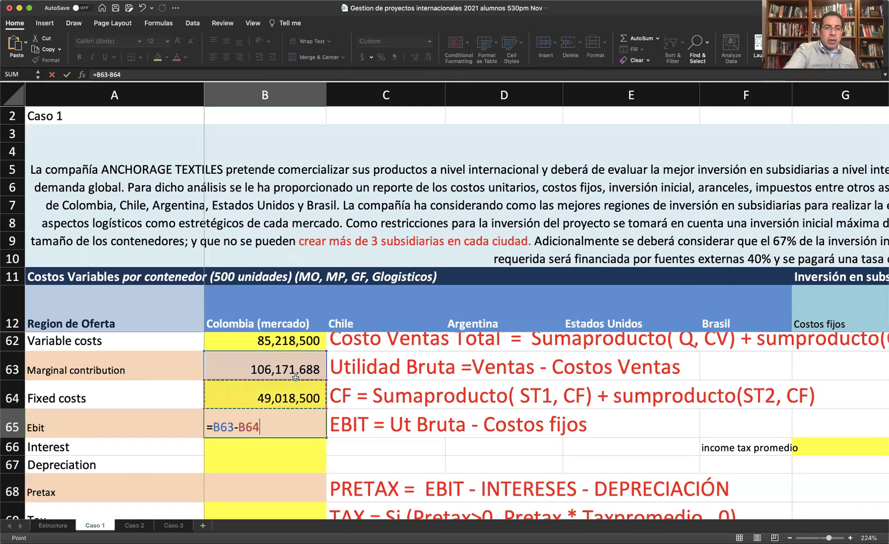
{"action": "key", "text": "Return"}
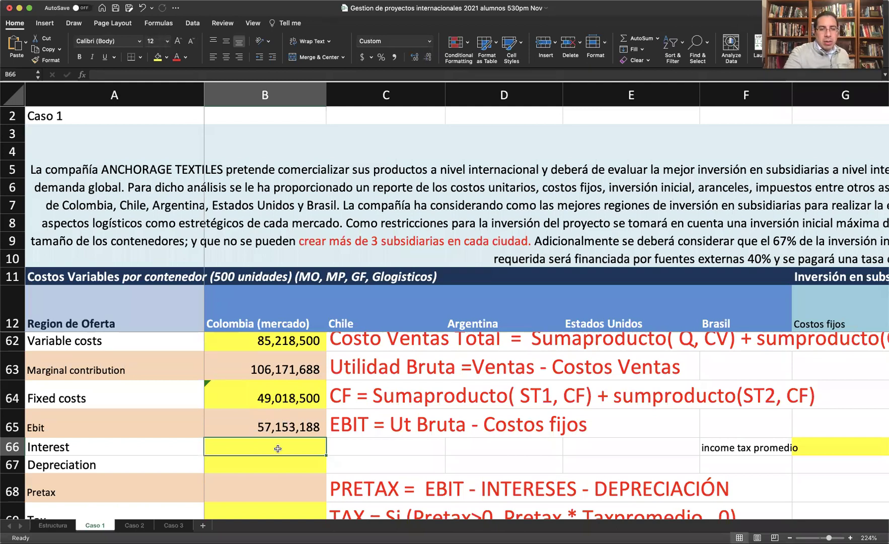
Step: Examine the empty Interest and Depreciation rows of the P&L and the total required investment in D55
{"action": "mouse_move", "coordinate": [101, 444]}
{"action": "left_mouse_down"}
{"action": "mouse_move", "coordinate": [215, 463]}
{"action": "mouse_move", "coordinate": [242, 456]}
{"action": "left_mouse_up"}
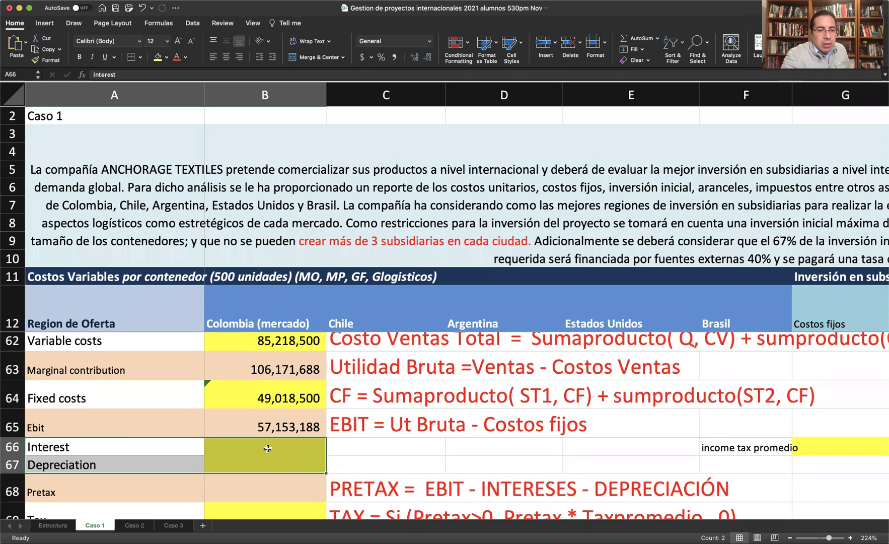
{"action": "scroll", "coordinate": [358, 377], "scroll_direction": "up", "scroll_amount": 5}
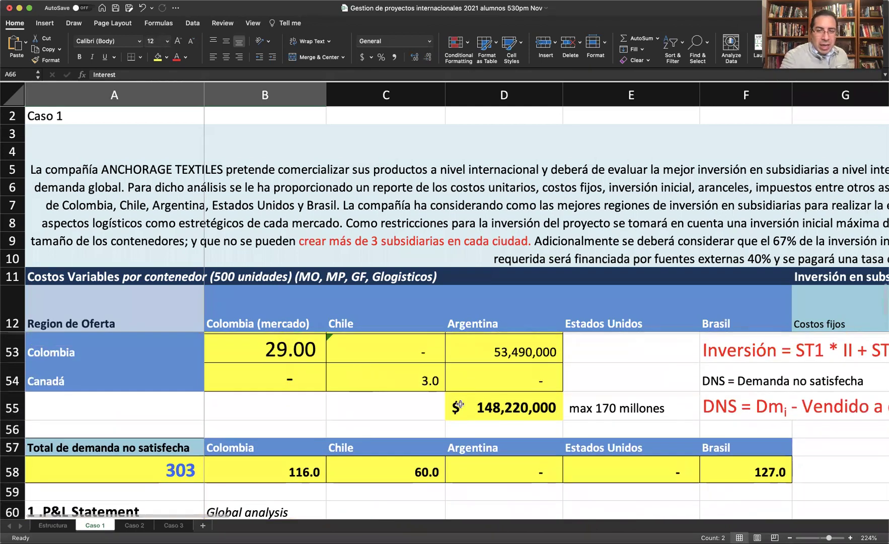
{"action": "left_click", "coordinate": [460, 404]}
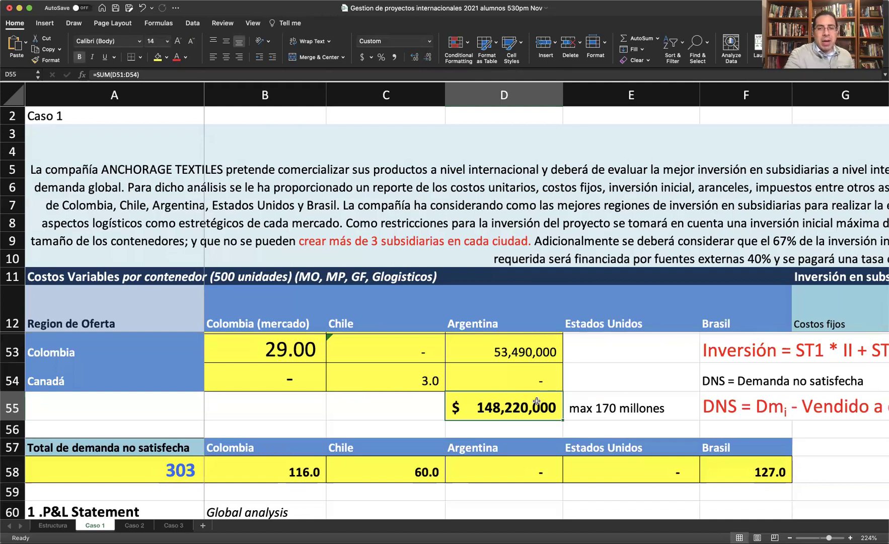
Step: Examine the Activo fijo to Intereses promedio block H29:I32 and the formula note for Activo fijo in J29
{"action": "scroll", "coordinate": [604, 374], "scroll_direction": "up", "scroll_amount": 3}
{"action": "scroll", "coordinate": [604, 374], "scroll_direction": "right", "scroll_amount": 4}
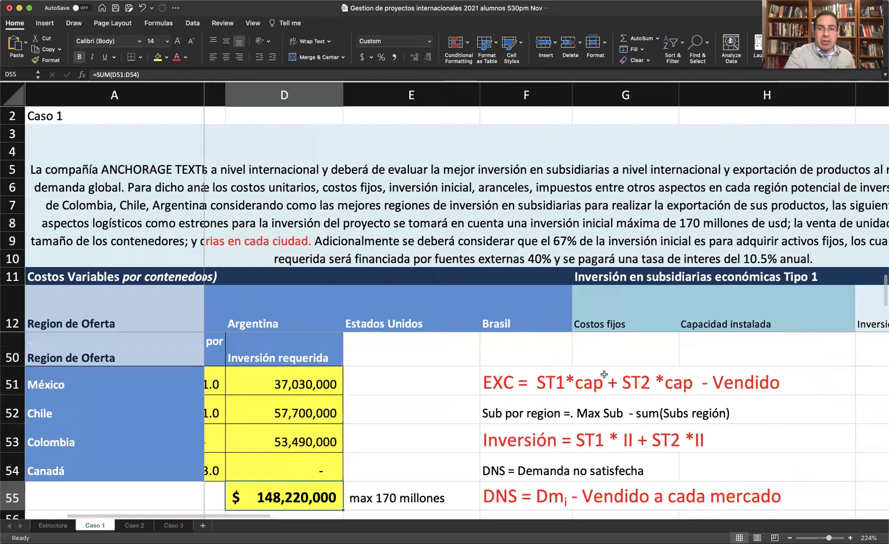
{"action": "scroll", "coordinate": [604, 374], "scroll_direction": "up", "scroll_amount": 10}
{"action": "scroll", "coordinate": [604, 374], "scroll_direction": "right", "scroll_amount": 4}
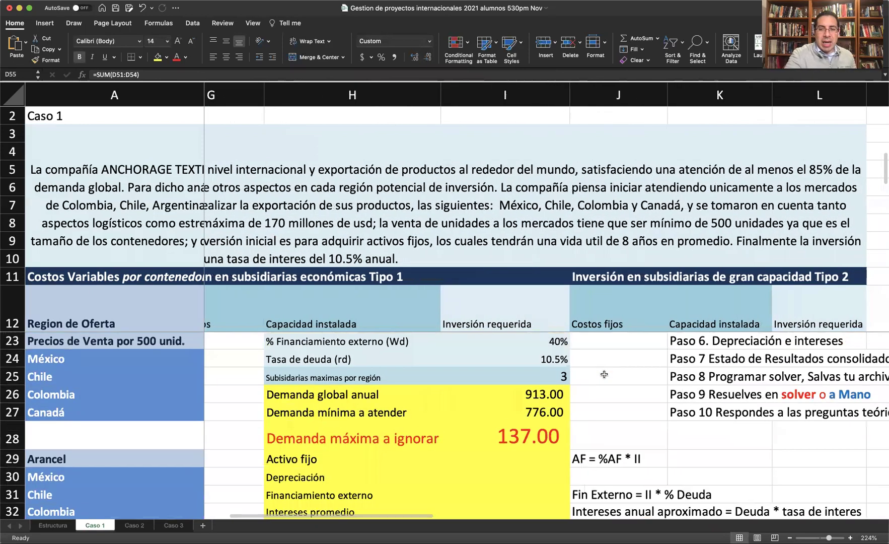
{"action": "scroll", "coordinate": [604, 398], "scroll_direction": "down", "scroll_amount": 2}
{"action": "scroll", "coordinate": [603, 398], "scroll_direction": "left", "scroll_amount": 1}
{"action": "left_click_drag", "start_coordinate": [319, 424], "coordinate": [531, 469]}
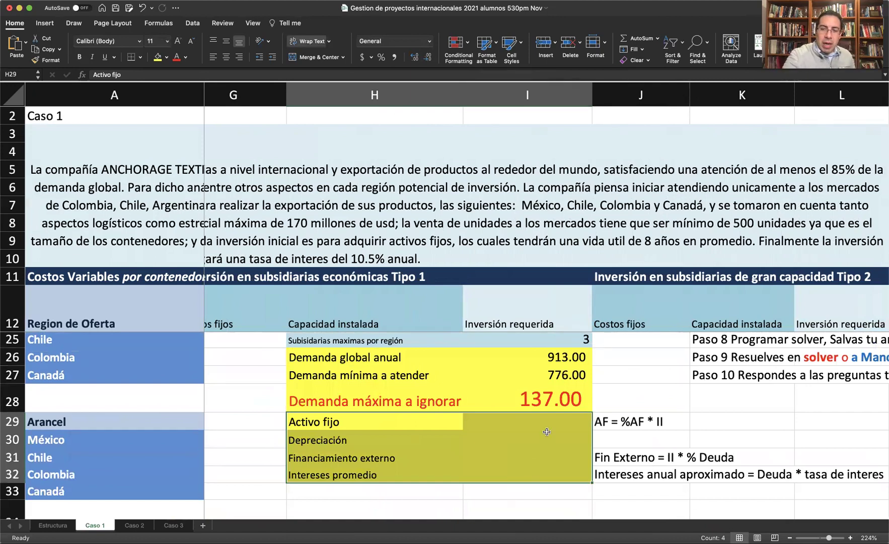
{"action": "left_click", "coordinate": [614, 421]}
Step: Write the Activo fijo formula in I29 as =I21*D55, multiplying the Porcentaje de Activos fijos by the total required investment
{"action": "scroll", "coordinate": [649, 410], "scroll_direction": "up", "scroll_amount": 1}
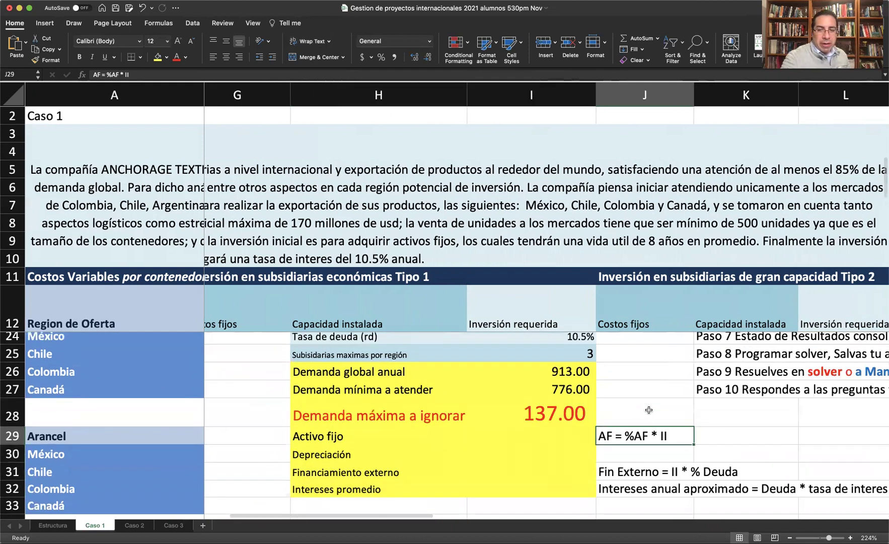
{"action": "scroll", "coordinate": [649, 410], "scroll_direction": "up", "scroll_amount": 2}
{"action": "scroll", "coordinate": [649, 410], "scroll_direction": "up", "scroll_amount": 3}
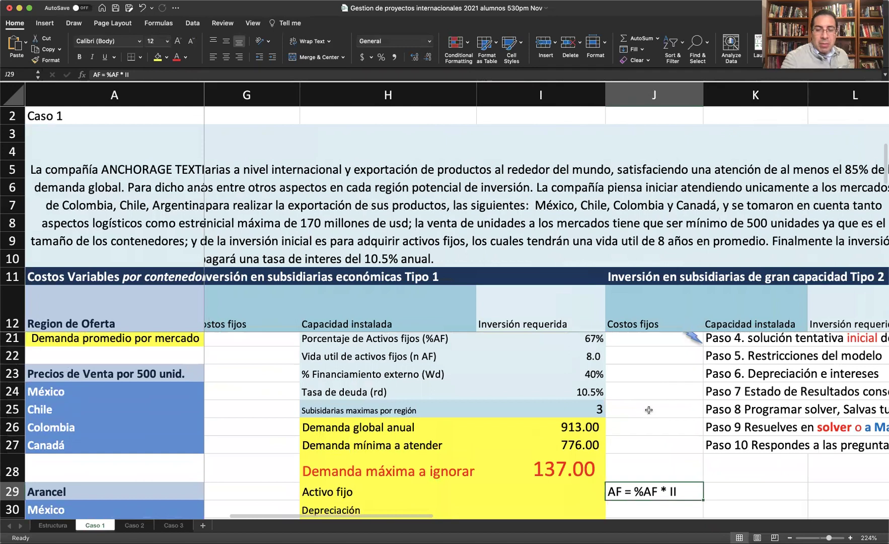
{"action": "left_click", "coordinate": [522, 488]}
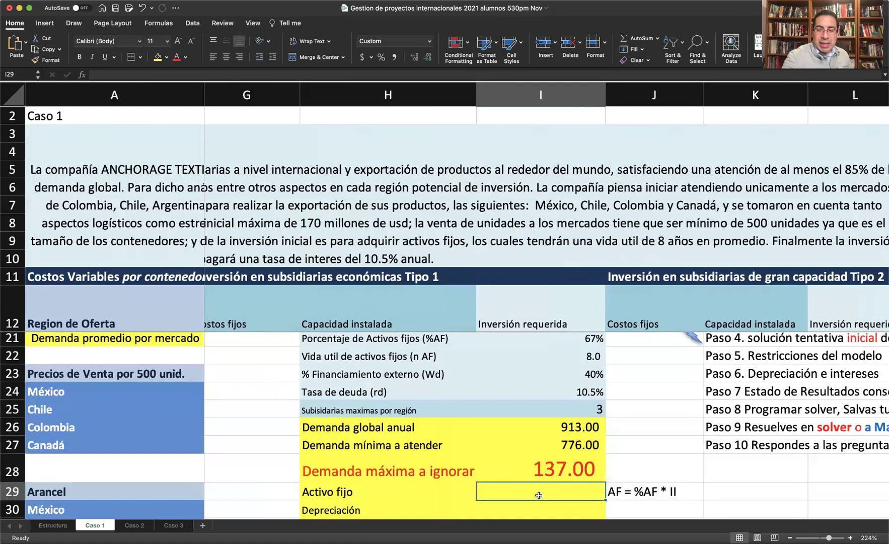
{"action": "type", "text": "="}
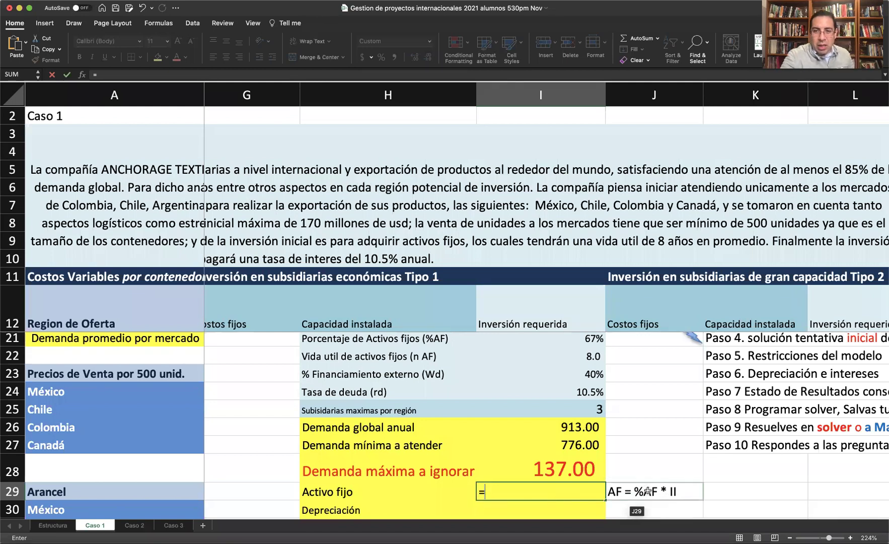
{"action": "scroll", "coordinate": [403, 402], "scroll_direction": "up", "scroll_amount": 1}
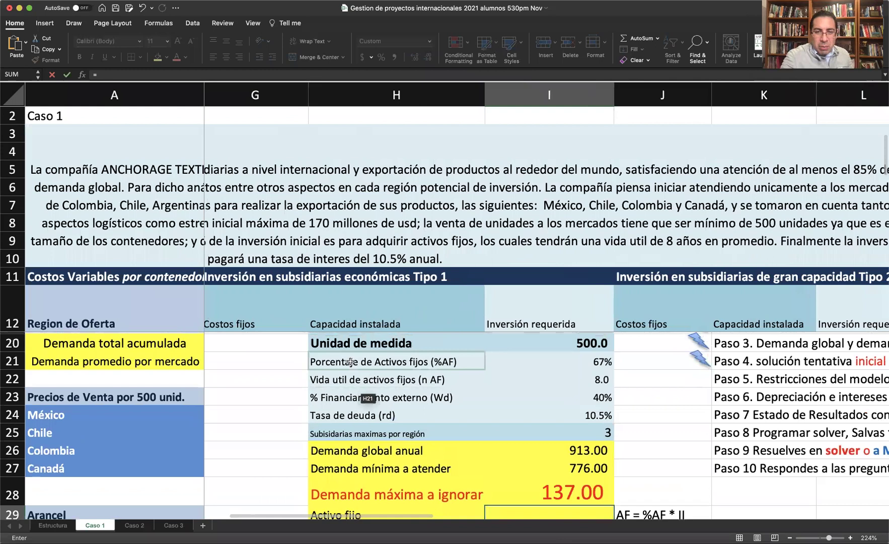
{"action": "left_click", "coordinate": [570, 360]}
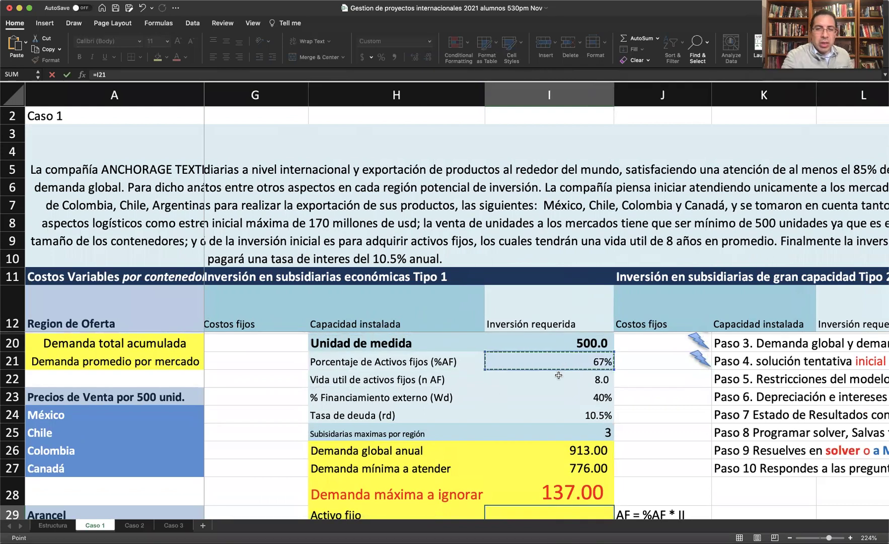
{"action": "scroll", "coordinate": [558, 375], "scroll_direction": "down", "scroll_amount": 1}
{"action": "scroll", "coordinate": [559, 375], "scroll_direction": "left", "scroll_amount": 1}
{"action": "type", "text": "*"}
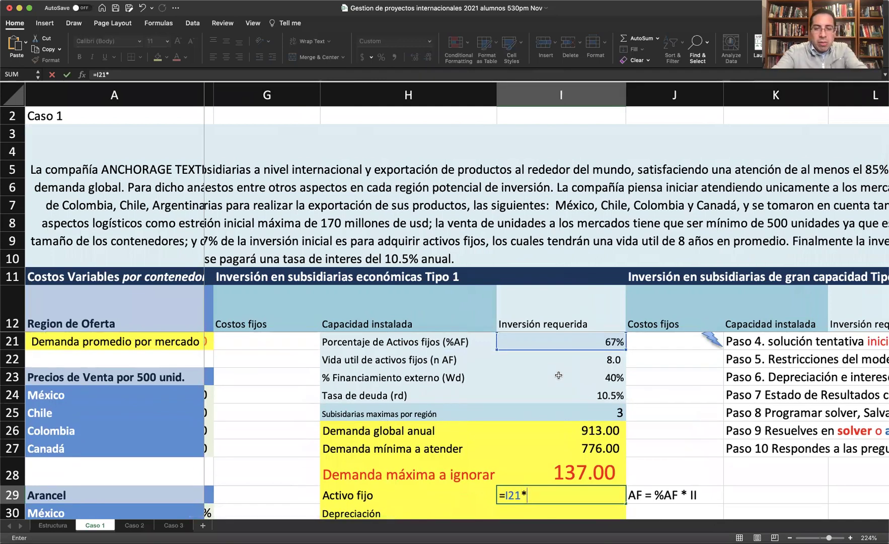
{"action": "type", "text": "D55"}
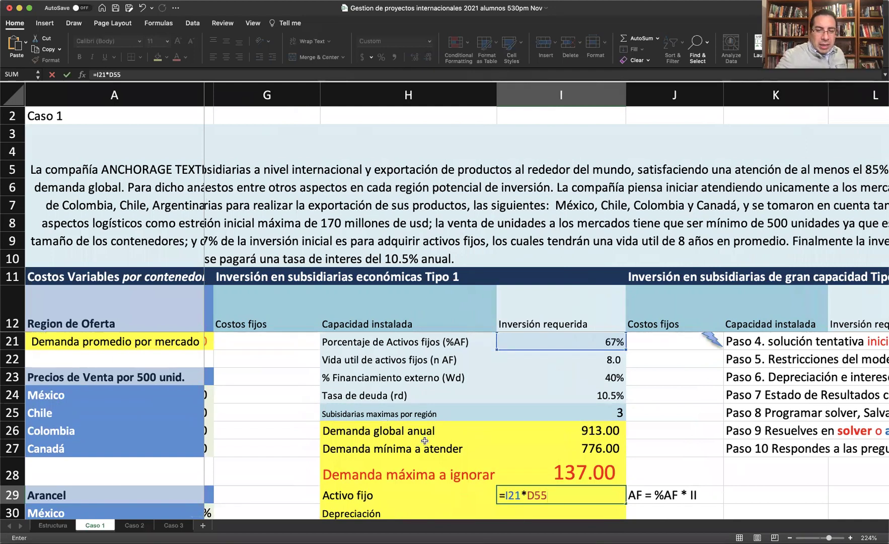
Step: Check that the D55 reference in the Activo fijo formula points to the total required investment, keeping I29 in editing
{"action": "scroll", "coordinate": [422, 440], "scroll_direction": "down", "scroll_amount": 5}
{"action": "scroll", "coordinate": [421, 441], "scroll_direction": "left", "scroll_amount": 3}
{"action": "scroll", "coordinate": [422, 441], "scroll_direction": "down", "scroll_amount": 8}
{"action": "scroll", "coordinate": [422, 440], "scroll_direction": "left", "scroll_amount": 2}
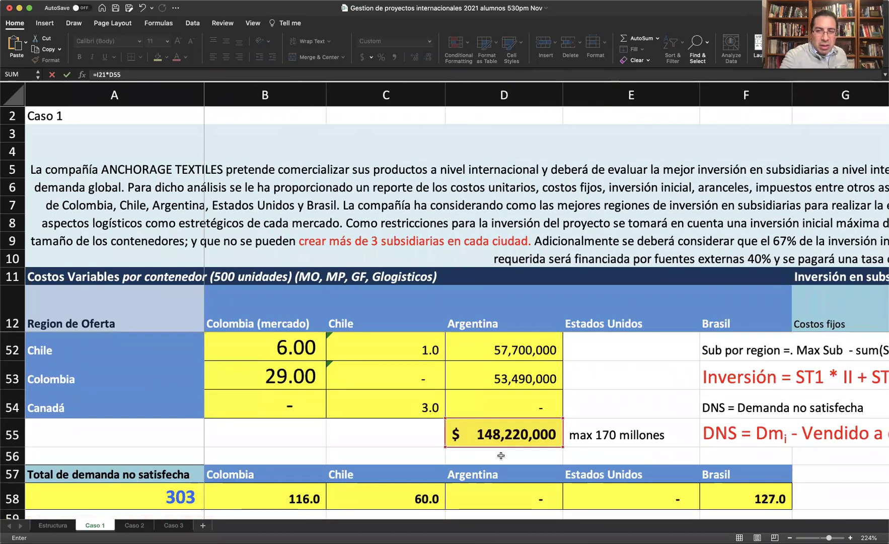
{"action": "scroll", "coordinate": [483, 443], "scroll_direction": "up", "scroll_amount": 10}
{"action": "scroll", "coordinate": [484, 443], "scroll_direction": "right", "scroll_amount": 4}
{"action": "scroll", "coordinate": [501, 455], "scroll_direction": "right", "scroll_amount": 1}
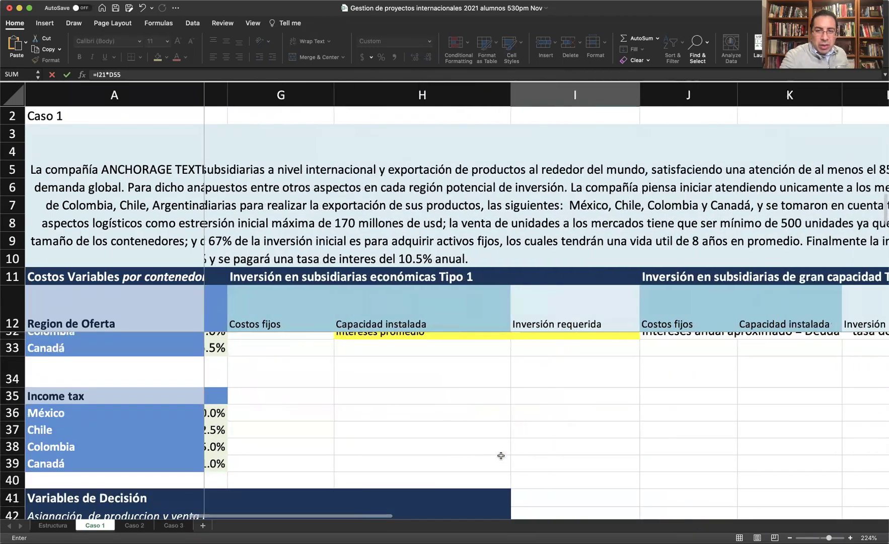
{"action": "scroll", "coordinate": [501, 455], "scroll_direction": "up", "scroll_amount": 3}
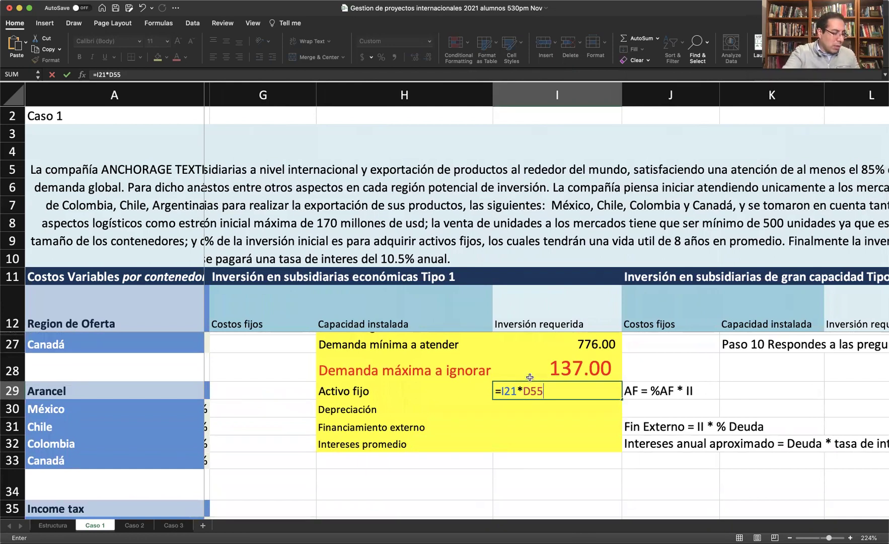
Step: Commit the Activo fijo formula in I29 and locate the Vida util de activos fijos input in row 22
{"action": "key", "text": "Return"}
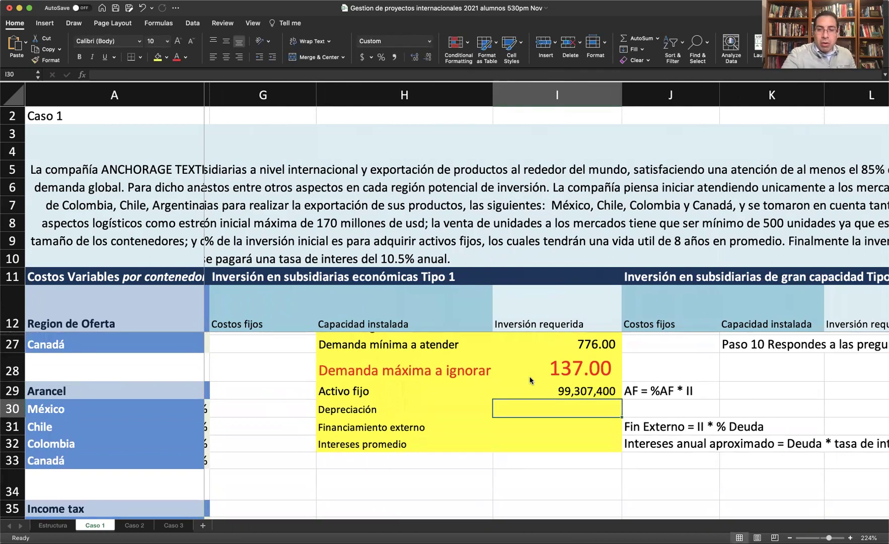
{"action": "scroll", "coordinate": [532, 343], "scroll_direction": "up", "scroll_amount": 5}
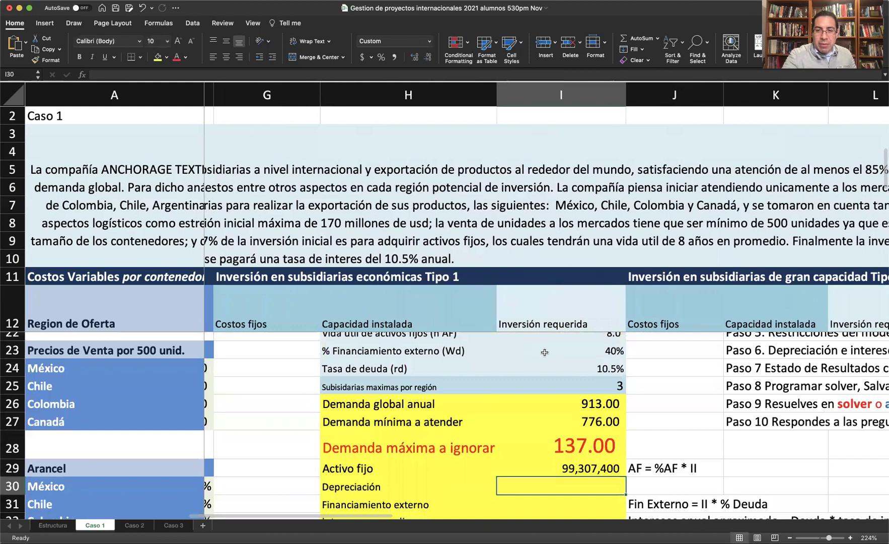
{"action": "scroll", "coordinate": [526, 343], "scroll_direction": "up", "scroll_amount": 2}
{"action": "left_click_drag", "start_coordinate": [392, 354], "coordinate": [549, 354]}
{"action": "scroll", "coordinate": [544, 404], "scroll_direction": "down", "scroll_amount": 1}
{"action": "scroll", "coordinate": [544, 404], "scroll_direction": "down", "scroll_amount": 2}
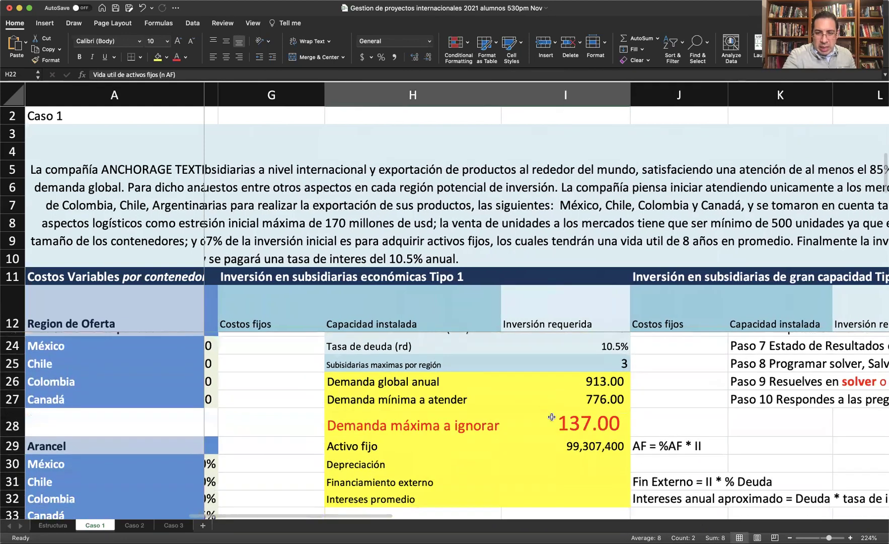
Step: Calculate Depreciación in I30 as =I29/I22, dividing Activo fijo by the Vida util de activos fijos
{"action": "left_click", "coordinate": [564, 463]}
{"action": "type", "text": "="}
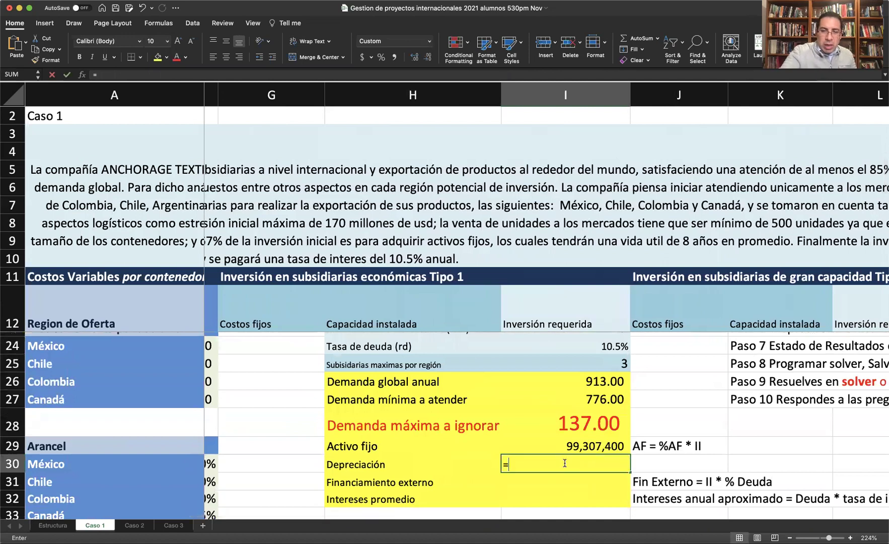
{"action": "key", "text": "Up"}
{"action": "type", "text": "/"}
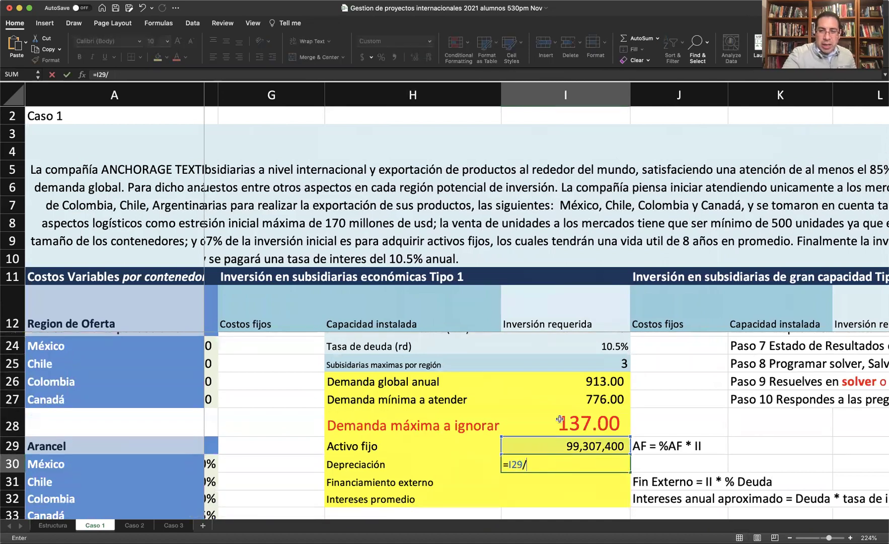
{"action": "scroll", "coordinate": [558, 408], "scroll_direction": "up", "scroll_amount": 3}
{"action": "left_click", "coordinate": [583, 359]}
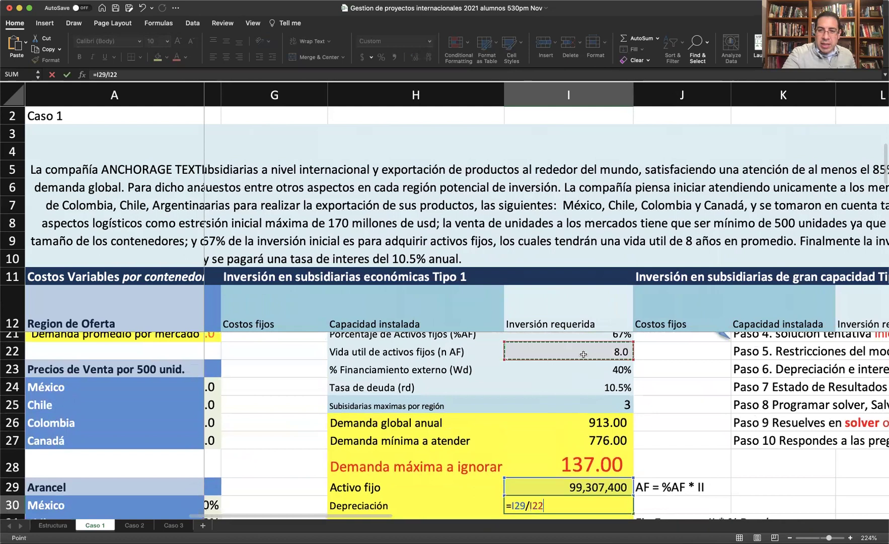
{"action": "scroll", "coordinate": [574, 378], "scroll_direction": "down", "scroll_amount": 2}
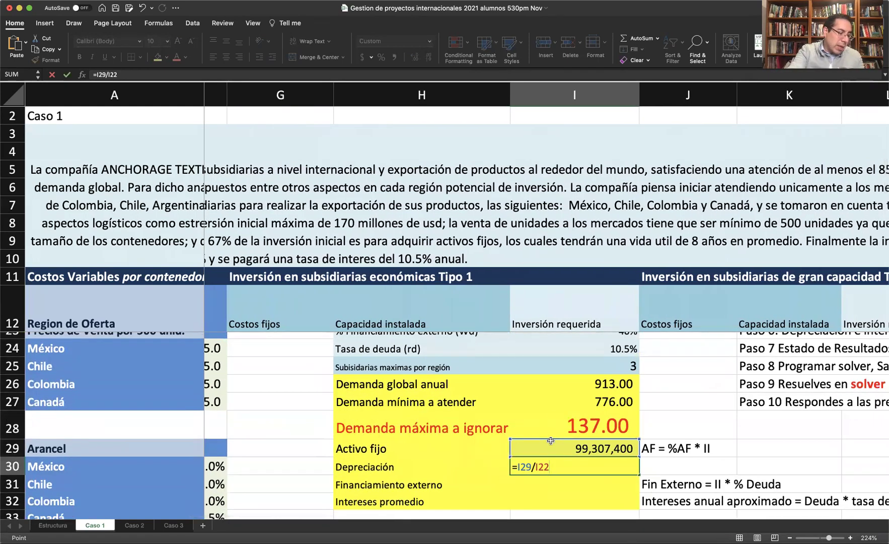
{"action": "key", "text": "Return"}
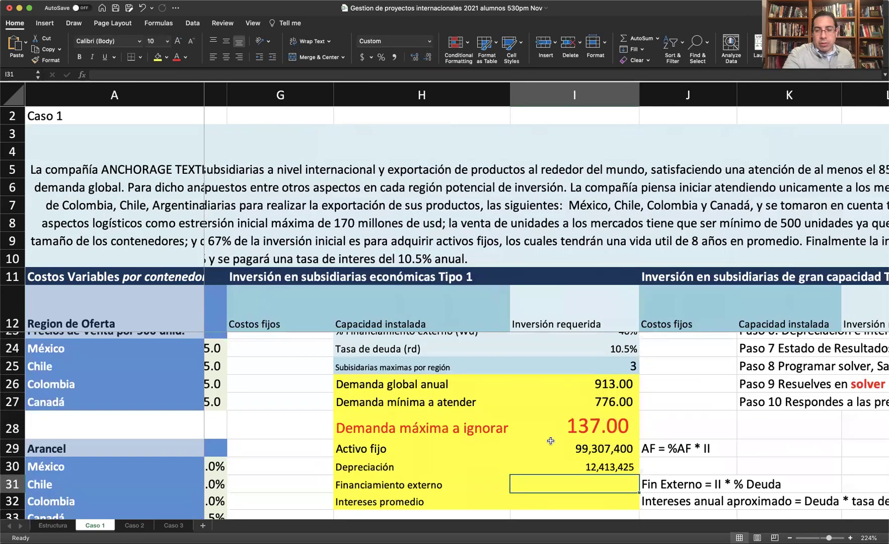
{"action": "key", "text": "Up"}
{"action": "key", "text": "Down"}
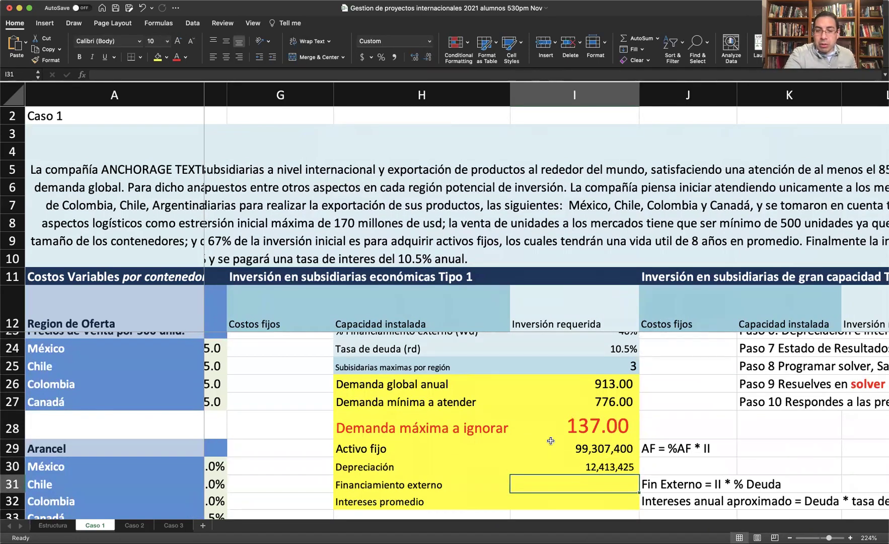
Step: Calculate Financiamiento externo in I31 as =D55*I23, multiplying the total required investment by the % Financiamiento externo
{"action": "left_click", "coordinate": [355, 481]}
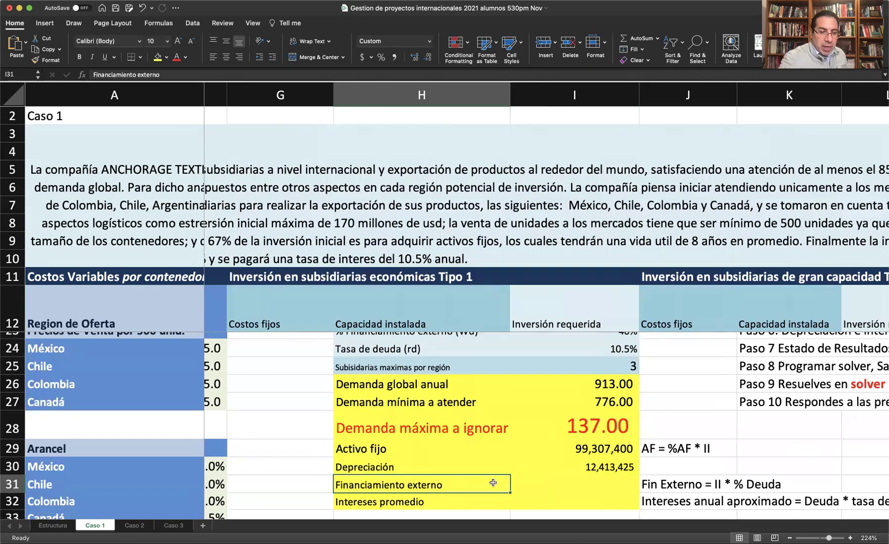
{"action": "left_click_drag", "start_coordinate": [493, 483], "coordinate": [560, 478]}
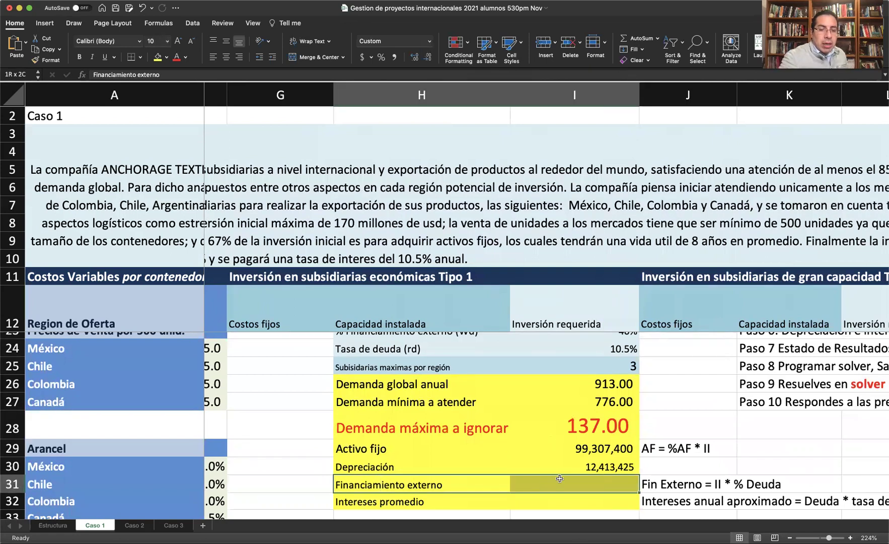
{"action": "left_click_drag", "start_coordinate": [560, 488], "coordinate": [559, 497]}
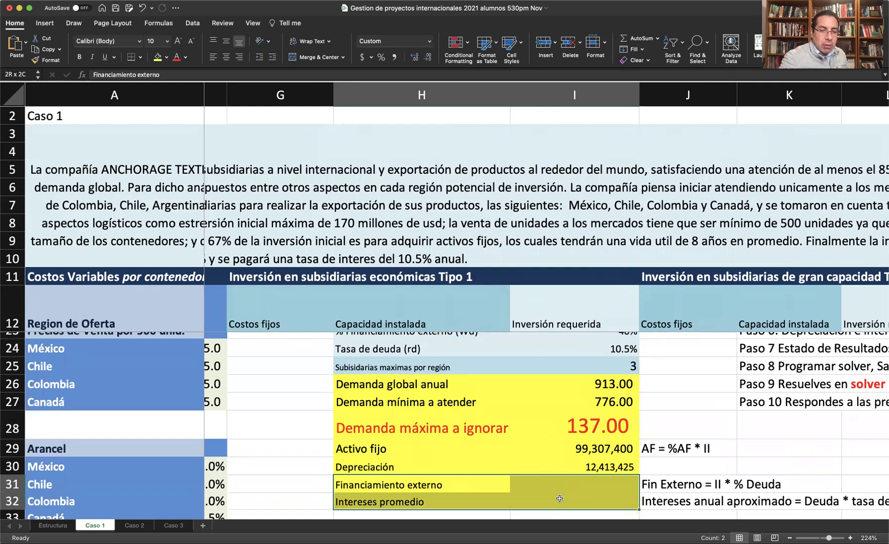
{"action": "scroll", "coordinate": [560, 484], "scroll_direction": "up", "scroll_amount": 1}
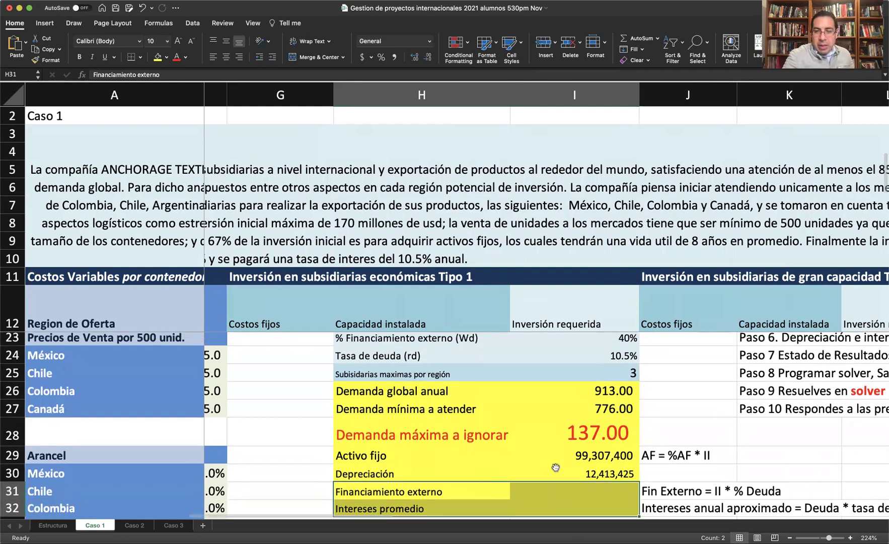
{"action": "left_click", "coordinate": [563, 490]}
{"action": "scroll", "coordinate": [562, 490], "scroll_direction": "down", "scroll_amount": 2}
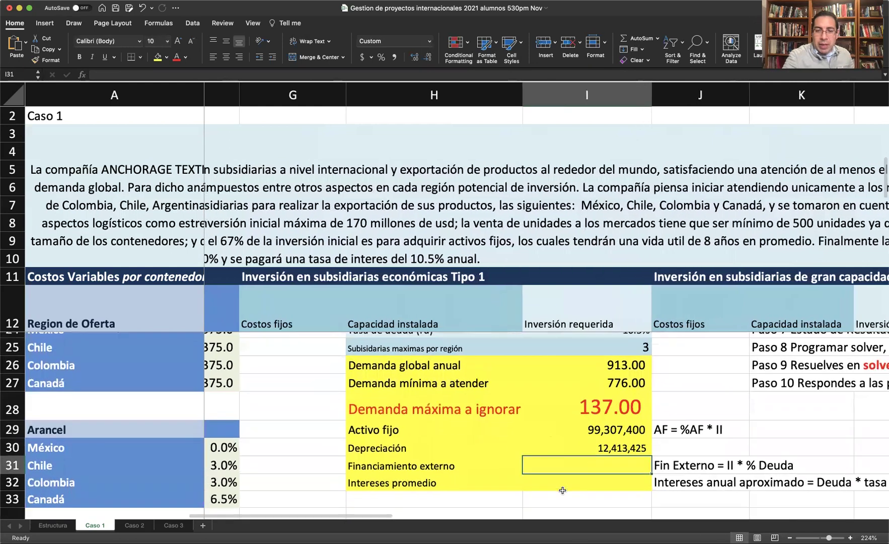
{"action": "type", "text": "="}
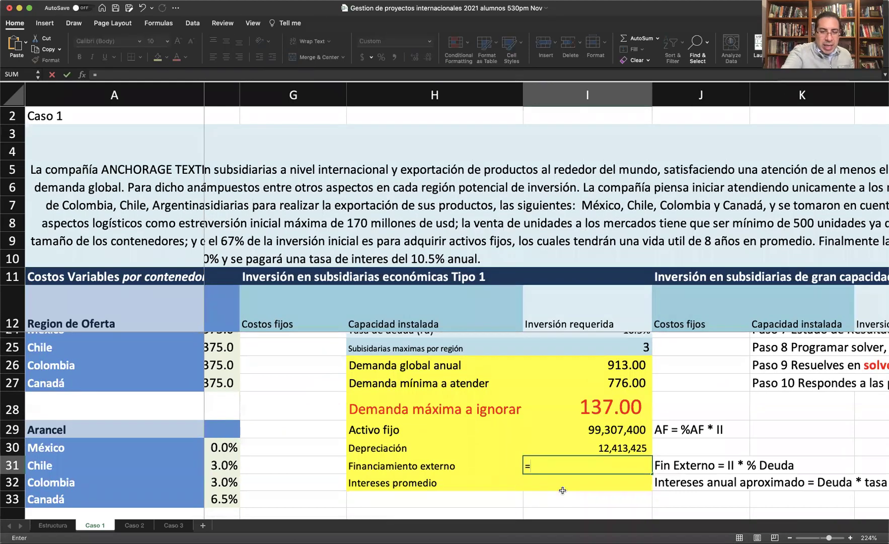
{"action": "type", "text": "d55*"}
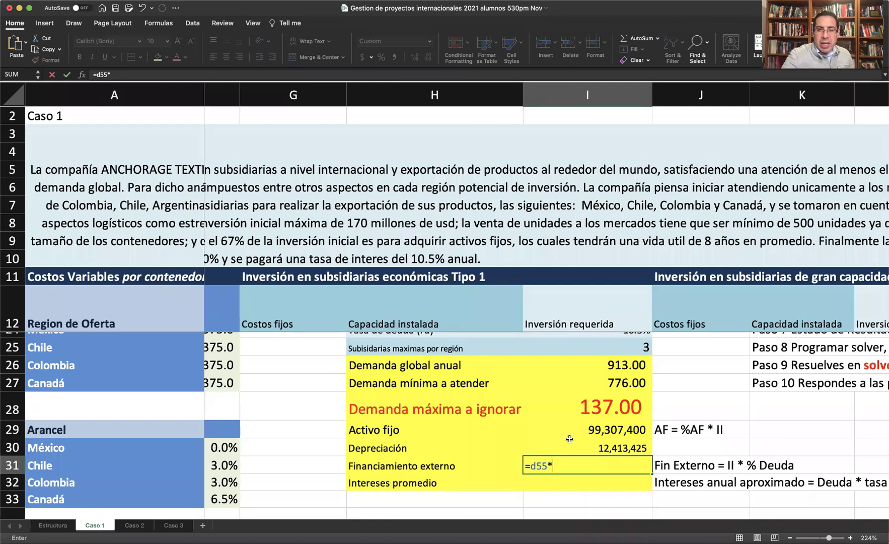
{"action": "scroll", "coordinate": [569, 439], "scroll_direction": "up", "scroll_amount": 3}
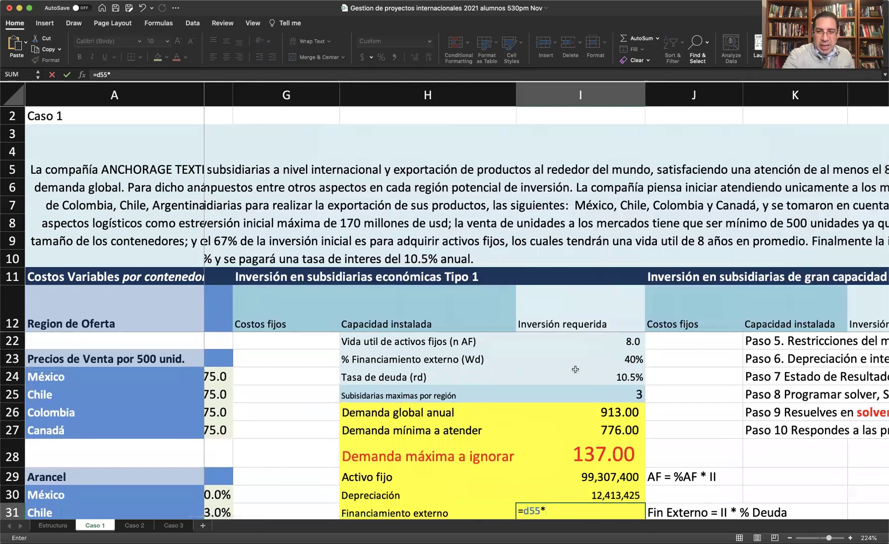
{"action": "left_click", "coordinate": [594, 362]}
{"action": "scroll", "coordinate": [528, 373], "scroll_direction": "down", "scroll_amount": 1}
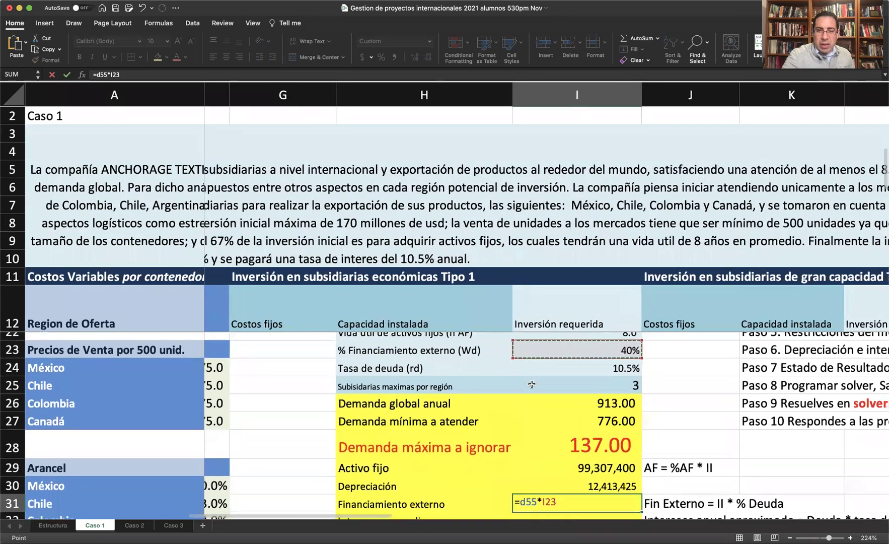
{"action": "scroll", "coordinate": [532, 384], "scroll_direction": "up", "scroll_amount": 1}
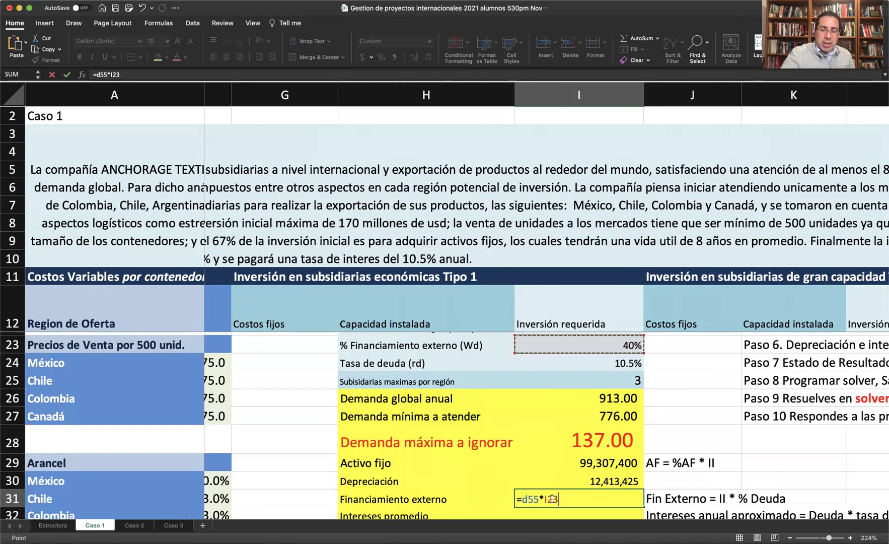
{"action": "key", "text": "Return"}
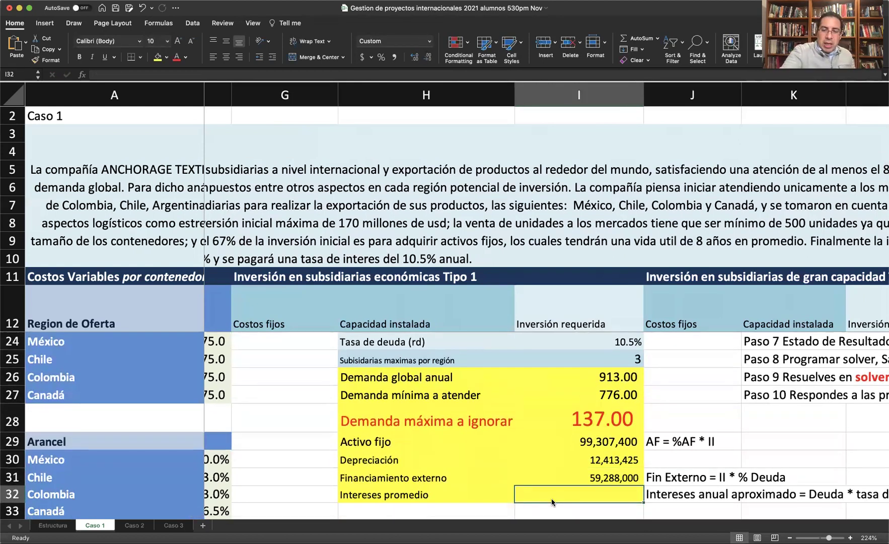
Step: Calculate Intereses promedio in I32 as =I31*I24, multiplying Financiamiento externo by the Tasa de deuda
{"action": "type", "text": "="}
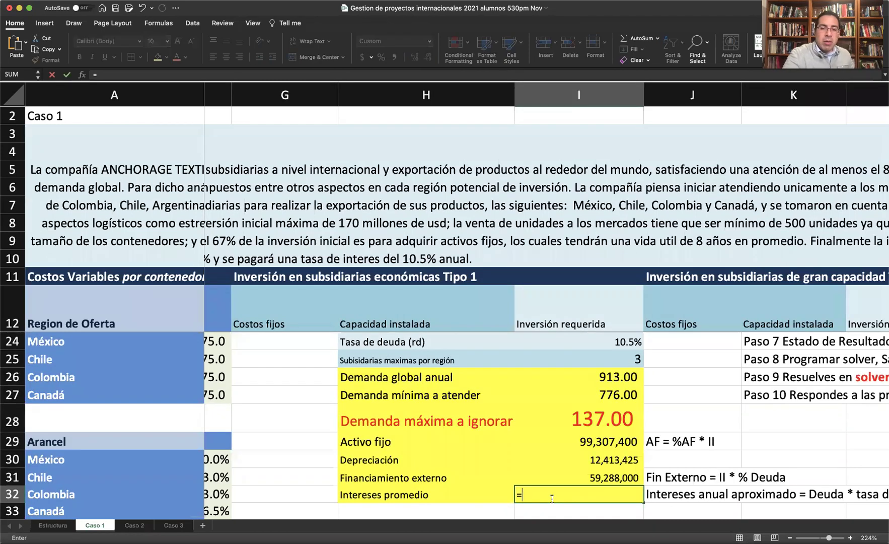
{"action": "key", "text": "Up"}
{"action": "type", "text": "*"}
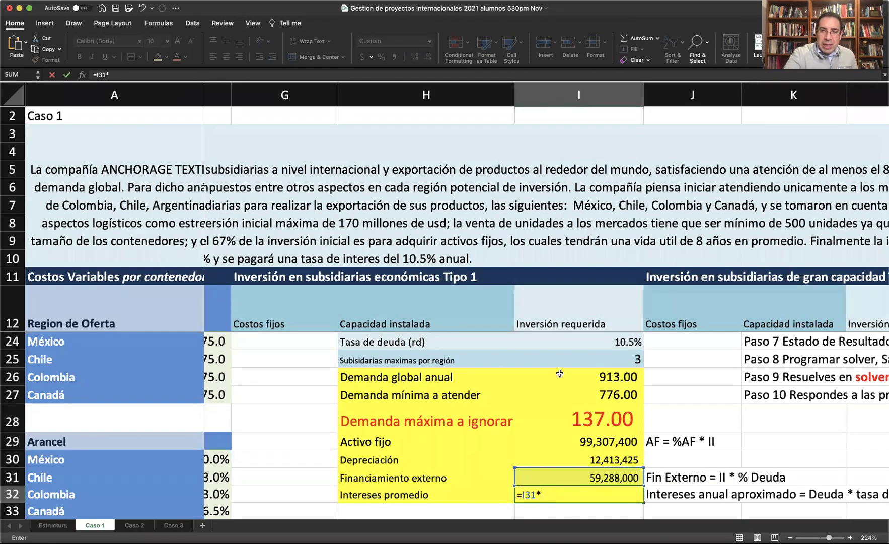
{"action": "scroll", "coordinate": [560, 373], "scroll_direction": "up", "scroll_amount": 2}
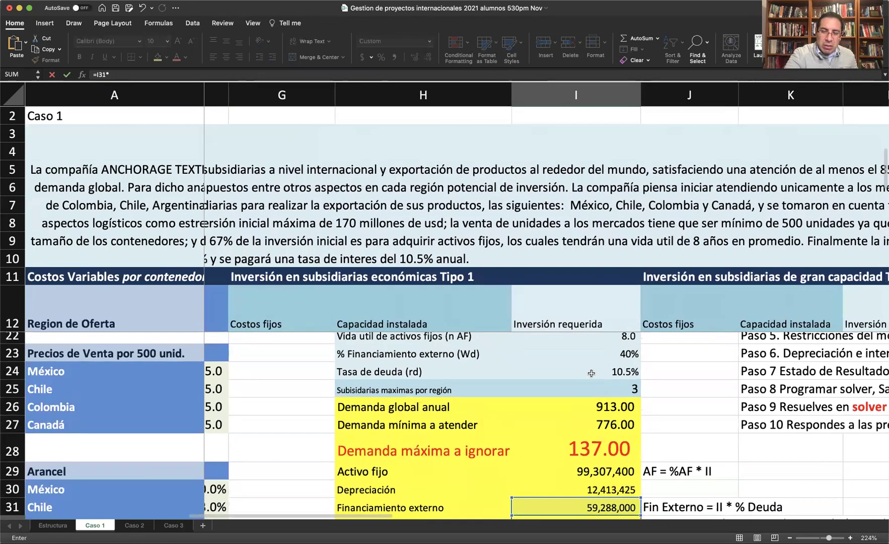
{"action": "left_click", "coordinate": [591, 373]}
{"action": "scroll", "coordinate": [561, 393], "scroll_direction": "down", "scroll_amount": 2}
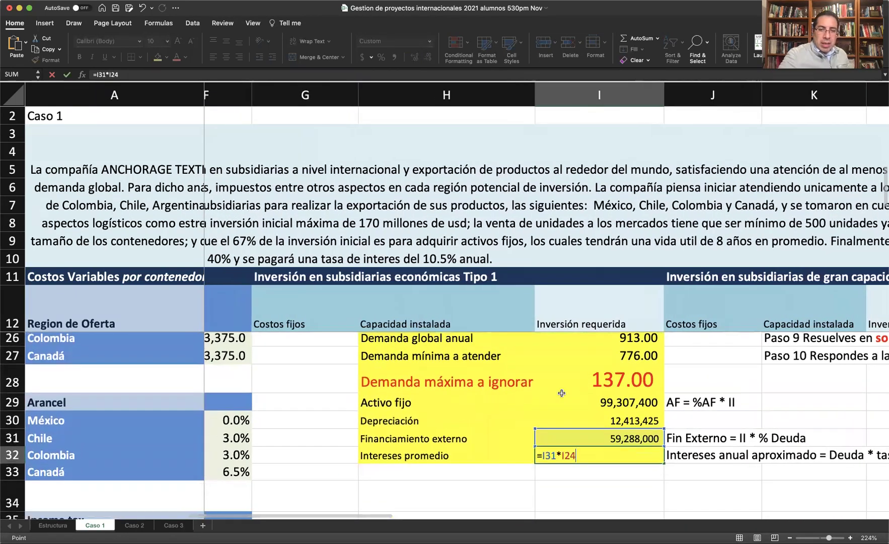
{"action": "key", "text": "Return"}
Step: Review the Depreciación, Financiamiento externo and Intereses promedio formulas in I30:I32 against their row labels
{"action": "key", "text": "Up"}
{"action": "key", "text": "Up"}
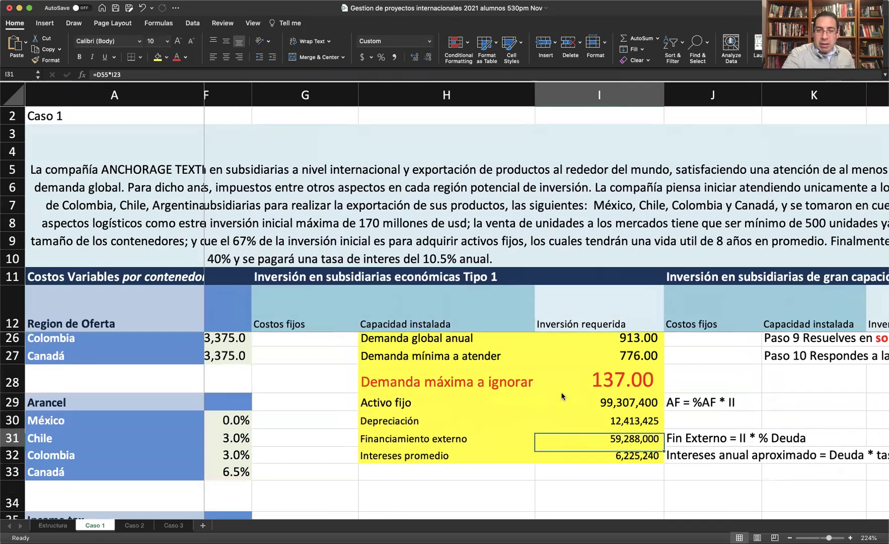
{"action": "key", "text": "Up"}
{"action": "key", "text": "Left"}
{"action": "key", "text": "Left"}
{"action": "key", "text": "Right"}
{"action": "key", "text": "Right"}
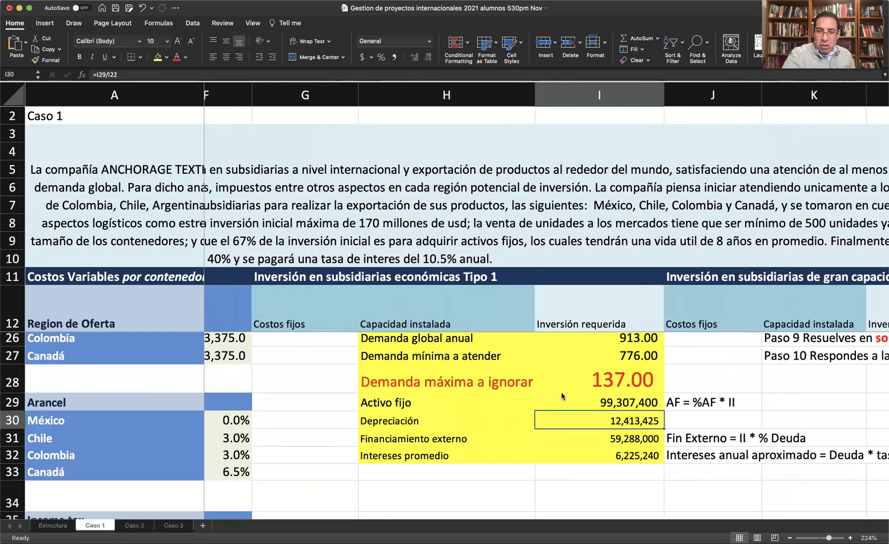
{"action": "key", "text": "Down"}
{"action": "key", "text": "Down"}
{"action": "key", "text": "Left"}
{"action": "key", "text": "Left"}
{"action": "key", "text": "Right"}
{"action": "key", "text": "Right"}
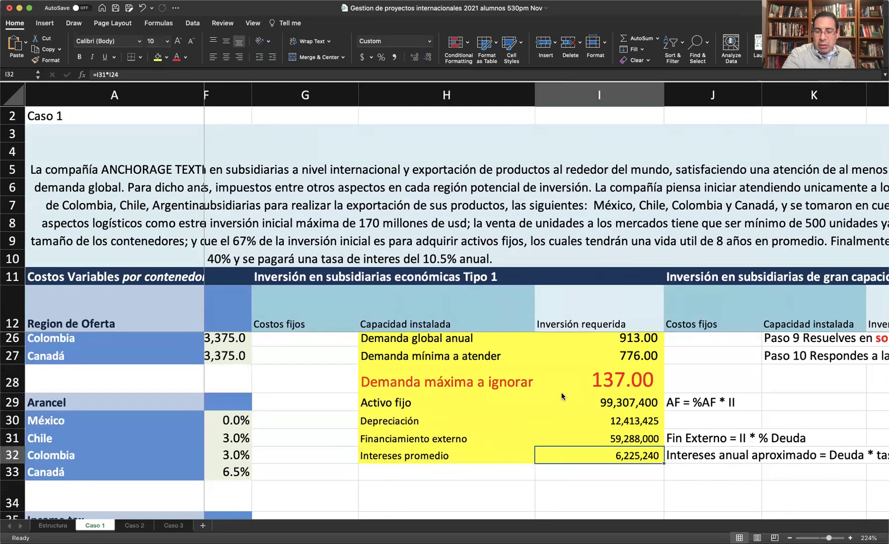
Step: Link the P&L's Interest cell B66 to the Intereses promedio calculation with =I32
{"action": "scroll", "coordinate": [562, 396], "scroll_direction": "left", "scroll_amount": 10}
{"action": "scroll", "coordinate": [561, 397], "scroll_direction": "down", "scroll_amount": 10}
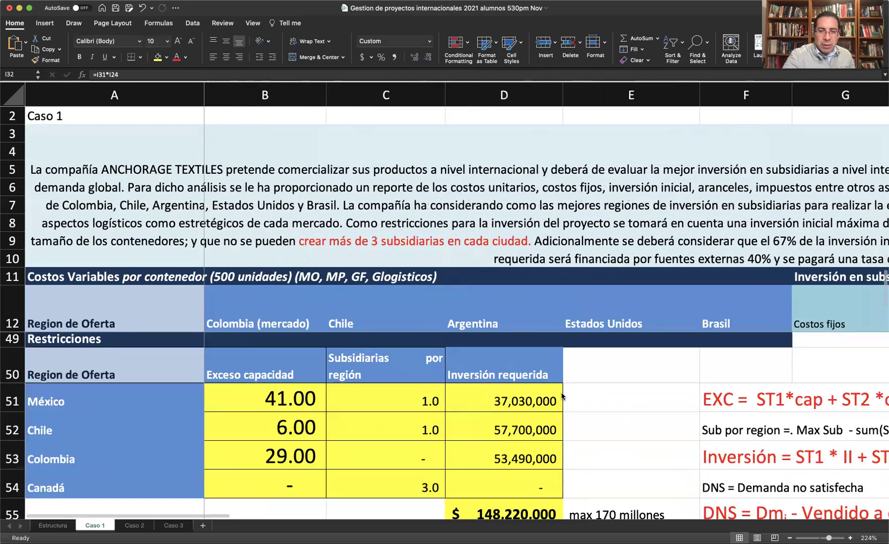
{"action": "scroll", "coordinate": [562, 391], "scroll_direction": "down", "scroll_amount": 5}
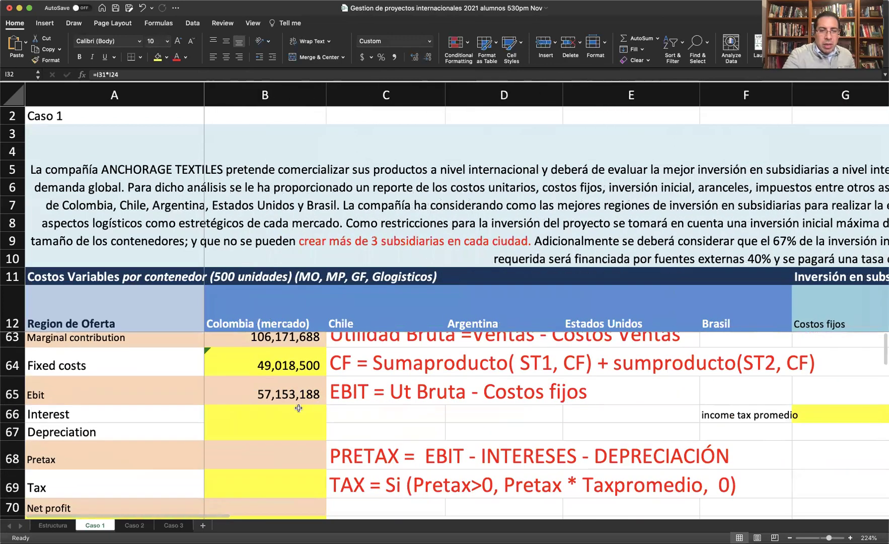
{"action": "left_click", "coordinate": [294, 409]}
{"action": "type", "text": "="}
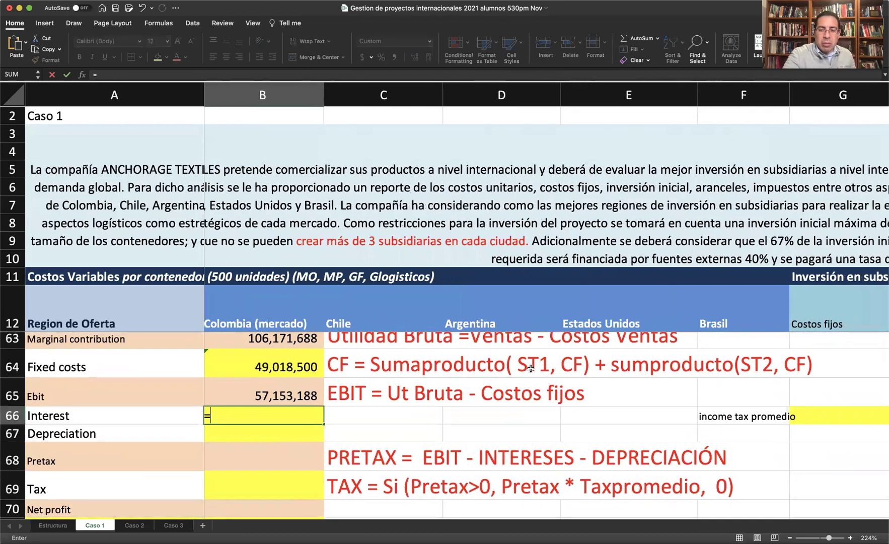
{"action": "scroll", "coordinate": [531, 368], "scroll_direction": "right", "scroll_amount": 5}
{"action": "scroll", "coordinate": [531, 368], "scroll_direction": "up", "scroll_amount": 5}
{"action": "scroll", "coordinate": [531, 368], "scroll_direction": "up", "scroll_amount": 5}
{"action": "scroll", "coordinate": [530, 368], "scroll_direction": "right", "scroll_amount": 3}
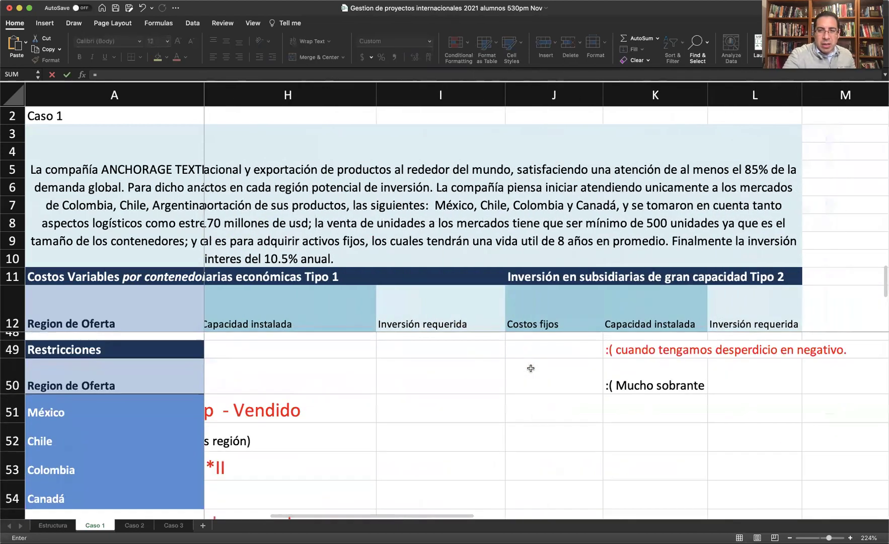
{"action": "scroll", "coordinate": [530, 368], "scroll_direction": "up", "scroll_amount": 5}
{"action": "scroll", "coordinate": [530, 368], "scroll_direction": "right", "scroll_amount": 1}
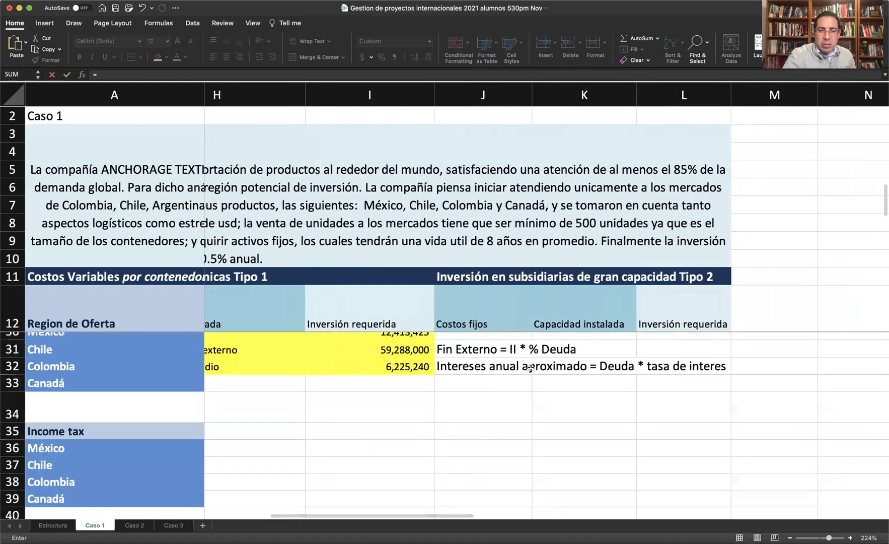
{"action": "scroll", "coordinate": [531, 369], "scroll_direction": "left", "scroll_amount": 4}
{"action": "scroll", "coordinate": [530, 369], "scroll_direction": "down", "scroll_amount": 1}
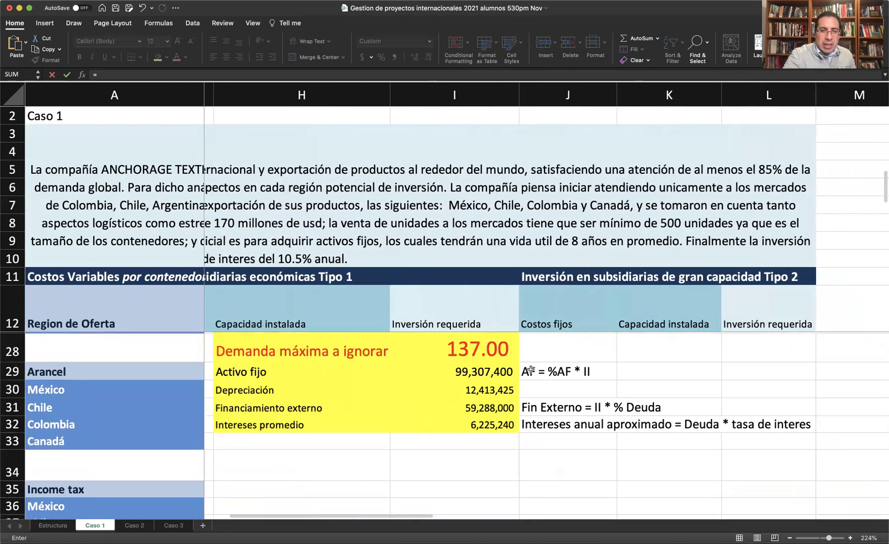
{"action": "left_click", "coordinate": [497, 419]}
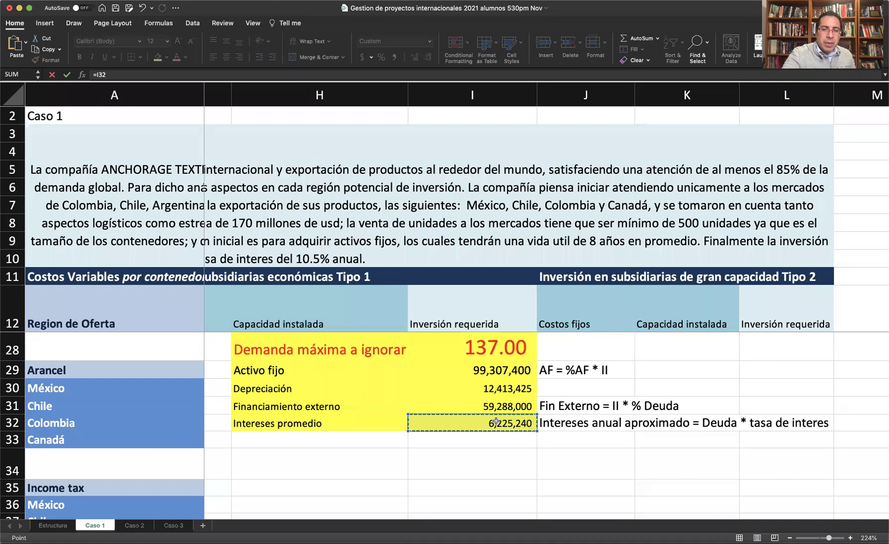
{"action": "key", "text": "BackSpace"}
{"action": "key", "text": "BackSpace"}
{"action": "key", "text": "BackSpace"}
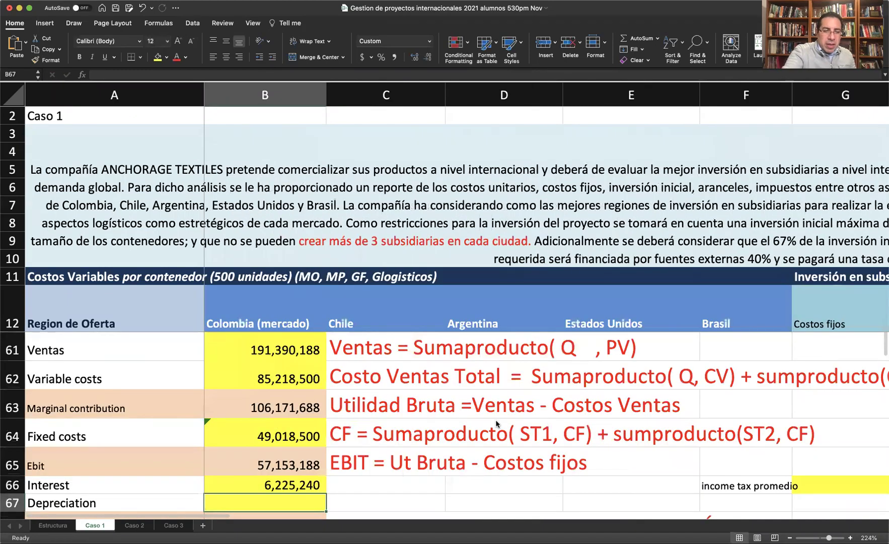
Step: Link the P&L's Depreciation cell B67 to the Depreciación calculation with =I30
{"action": "scroll", "coordinate": [558, 405], "scroll_direction": "up", "scroll_amount": 5}
{"action": "scroll", "coordinate": [559, 405], "scroll_direction": "right", "scroll_amount": 2}
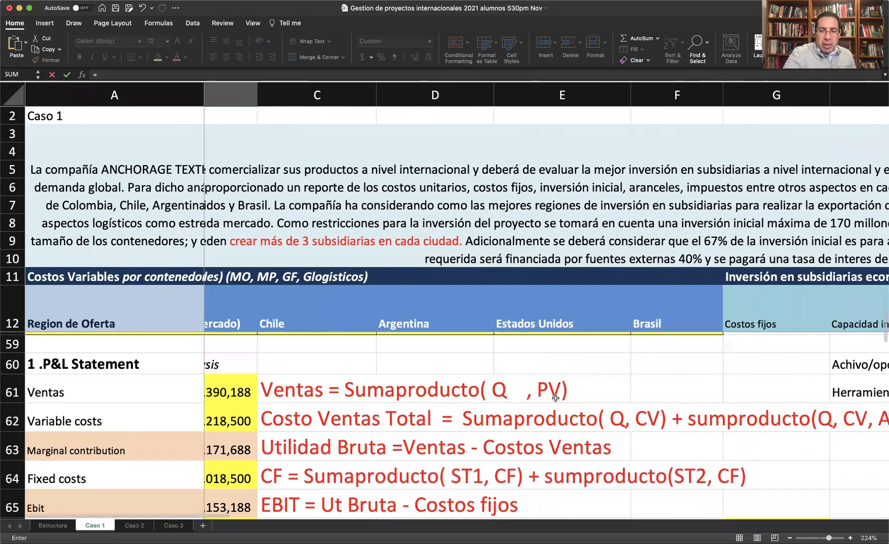
{"action": "scroll", "coordinate": [555, 398], "scroll_direction": "up", "scroll_amount": 8}
{"action": "scroll", "coordinate": [555, 397], "scroll_direction": "right", "scroll_amount": 3}
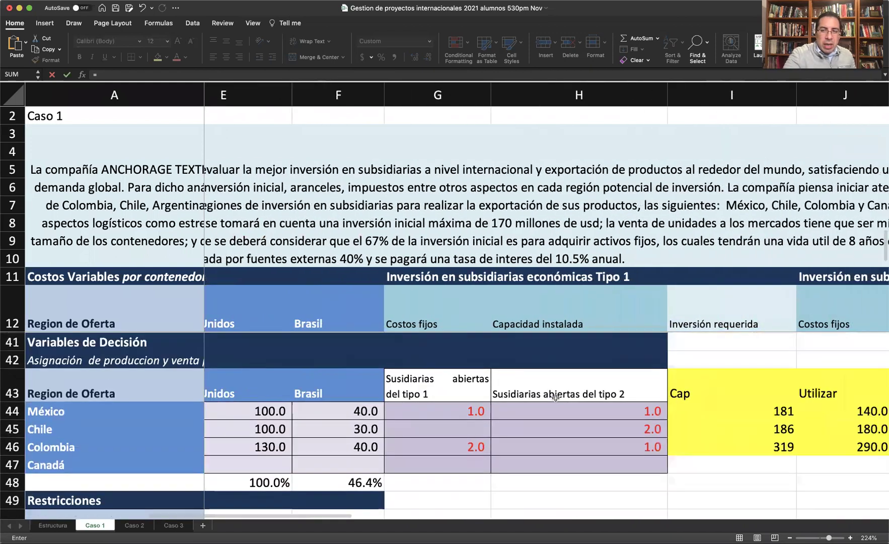
{"action": "scroll", "coordinate": [555, 398], "scroll_direction": "up", "scroll_amount": 2}
{"action": "scroll", "coordinate": [555, 398], "scroll_direction": "left", "scroll_amount": 1}
{"action": "left_click", "coordinate": [527, 415]}
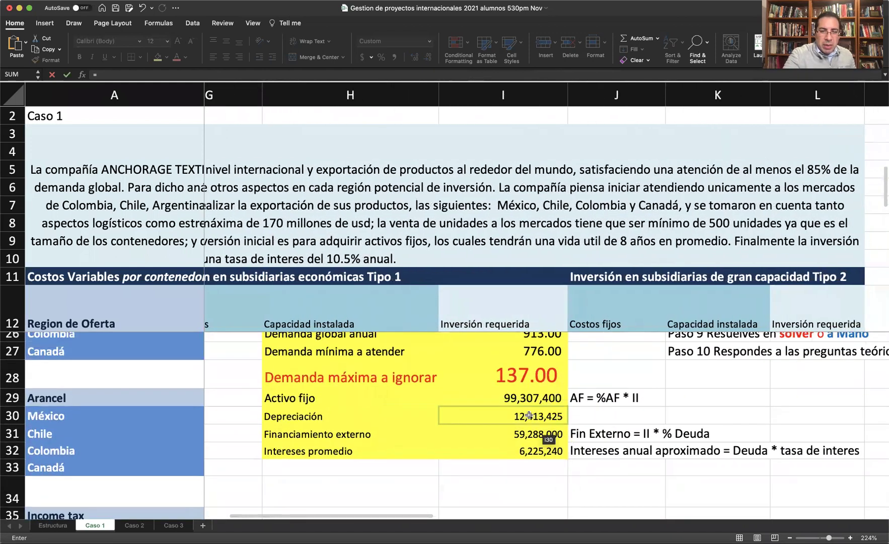
{"action": "key", "text": "Return"}
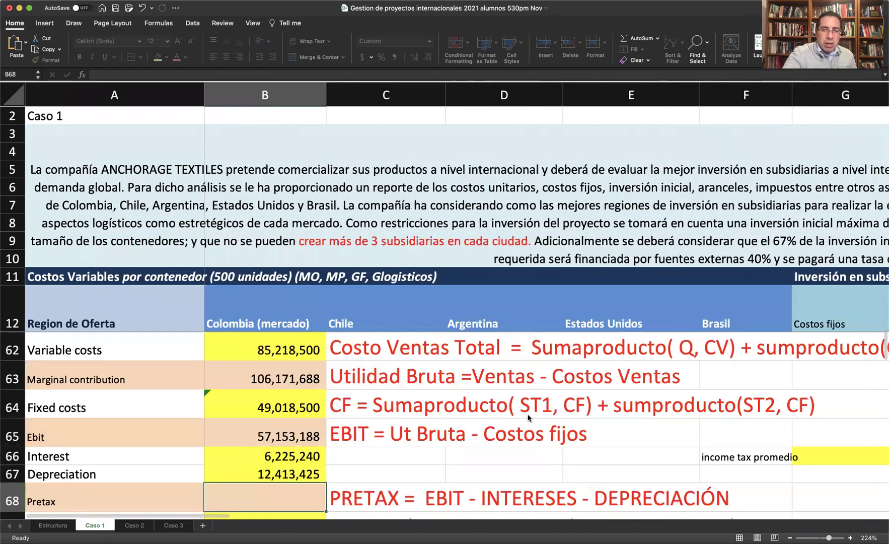
Step: Calculate Pretax in B68 as =B65-B66-B67, subtracting Interest and Depreciation from Ebit
{"action": "scroll", "coordinate": [293, 433], "scroll_direction": "down", "scroll_amount": 2}
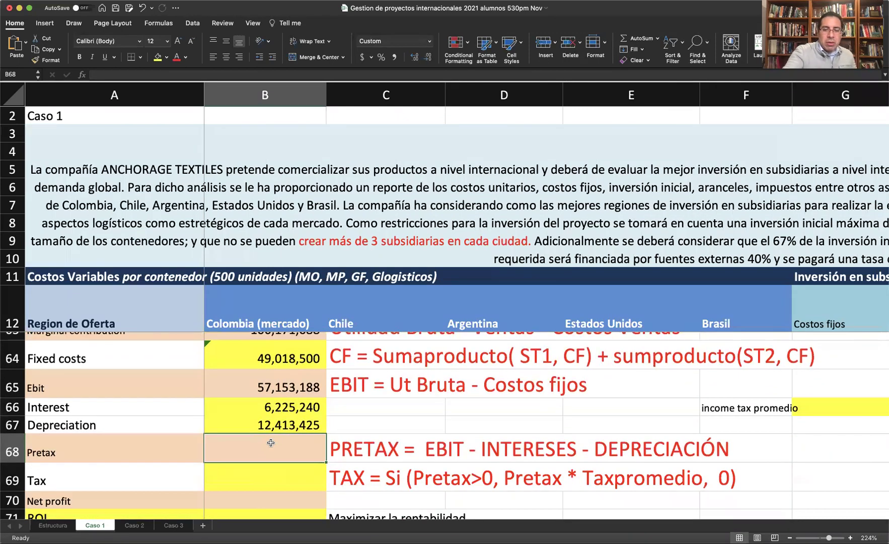
{"action": "type", "text": "="}
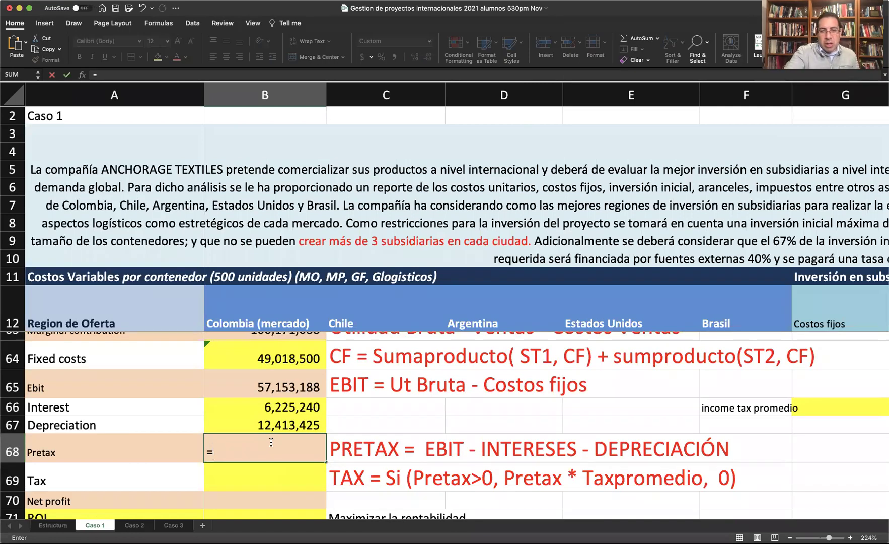
{"action": "key", "text": "Up"}
{"action": "key", "text": "Up"}
{"action": "key", "text": "Up"}
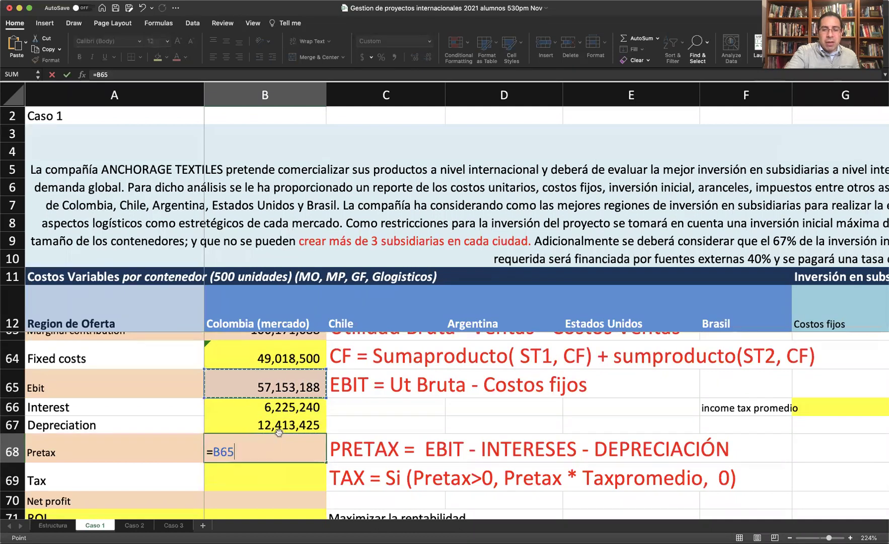
{"action": "type", "text": "-"}
{"action": "key", "text": "Up"}
{"action": "key", "text": "Up"}
{"action": "type", "text": "-"}
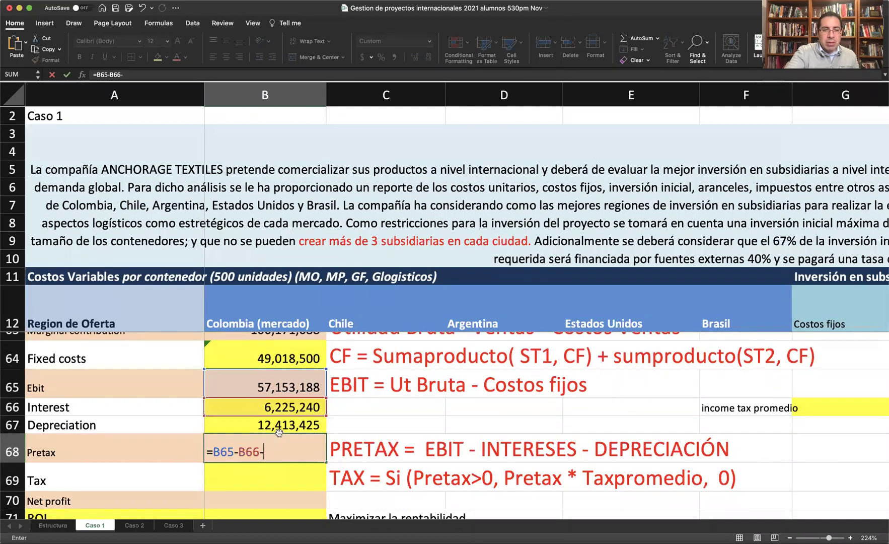
{"action": "key", "text": "Up"}
{"action": "key", "text": "Return"}
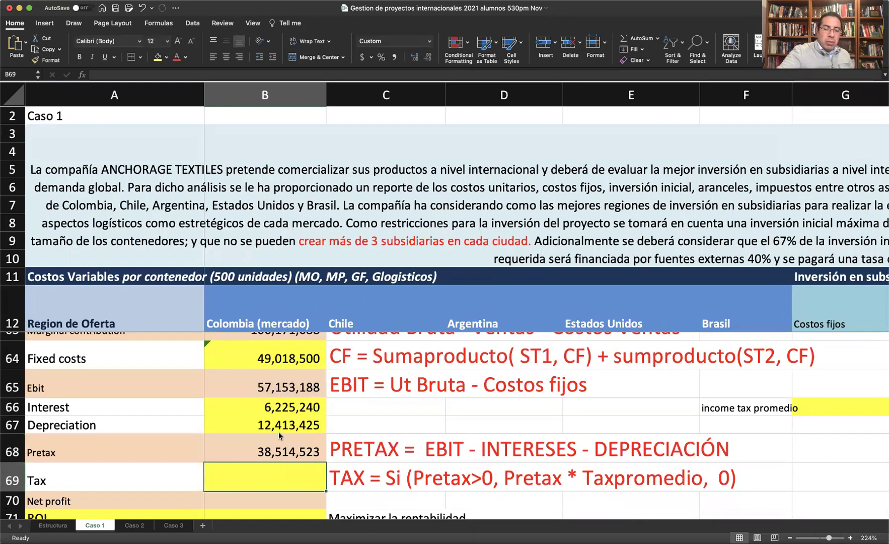
Step: Examine the Income tax rates by supply region in B36:F39 that underlie the average tax rate
{"action": "type", "text": "="}
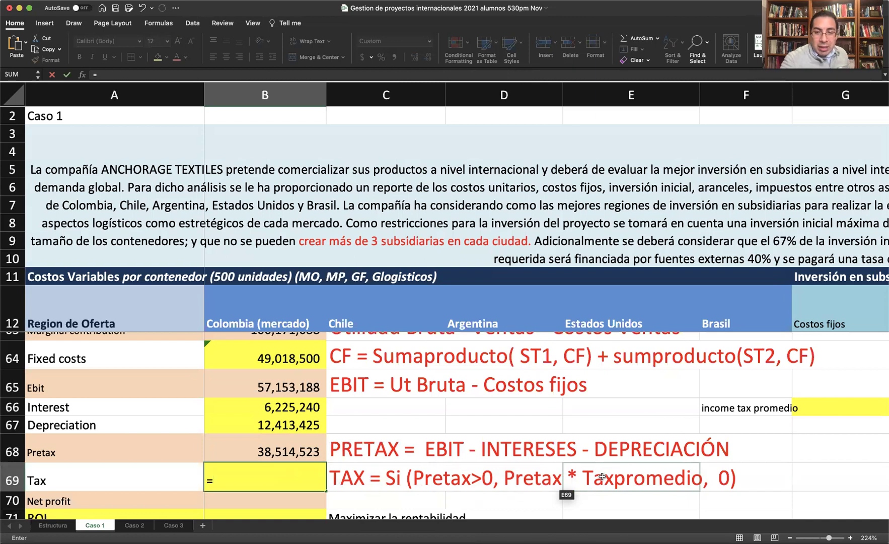
{"action": "key", "text": "Escape"}
{"action": "scroll", "coordinate": [613, 425], "scroll_direction": "up", "scroll_amount": 1}
{"action": "scroll", "coordinate": [614, 426], "scroll_direction": "up", "scroll_amount": 10}
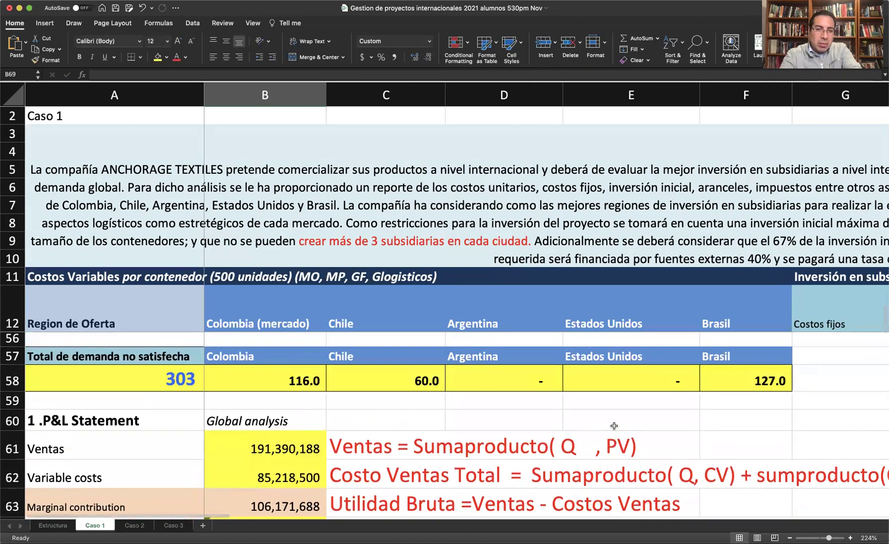
{"action": "scroll", "coordinate": [614, 425], "scroll_direction": "up", "scroll_amount": 10}
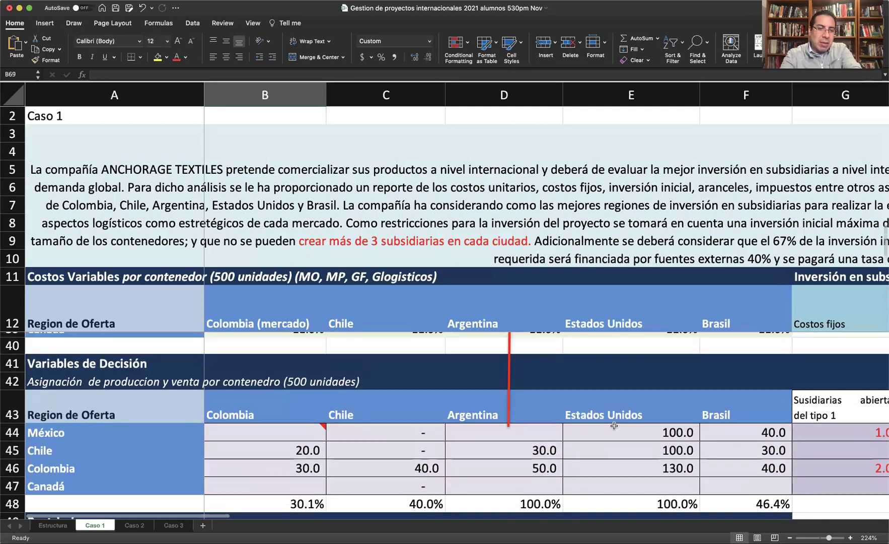
{"action": "scroll", "coordinate": [613, 425], "scroll_direction": "up", "scroll_amount": 3}
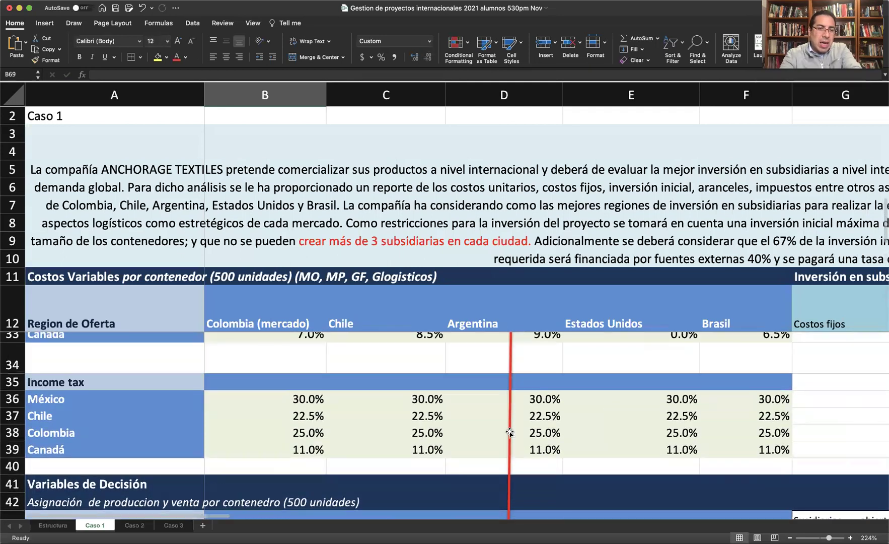
{"action": "left_click", "coordinate": [115, 382]}
{"action": "left_click_drag", "start_coordinate": [234, 398], "coordinate": [725, 451]}
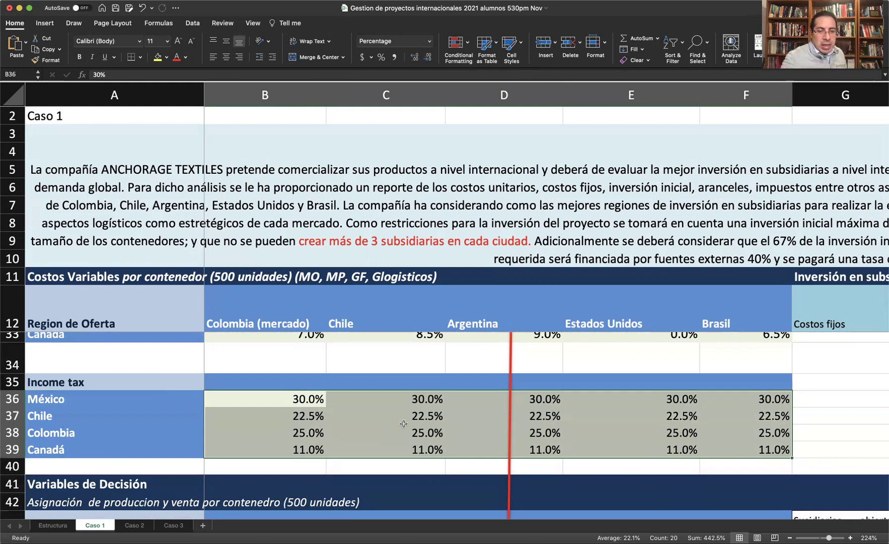
Step: Review the Regional Analysis P&L layout in rows 75 to 82 against the global P&L statement
{"action": "scroll", "coordinate": [403, 423], "scroll_direction": "down", "scroll_amount": 12}
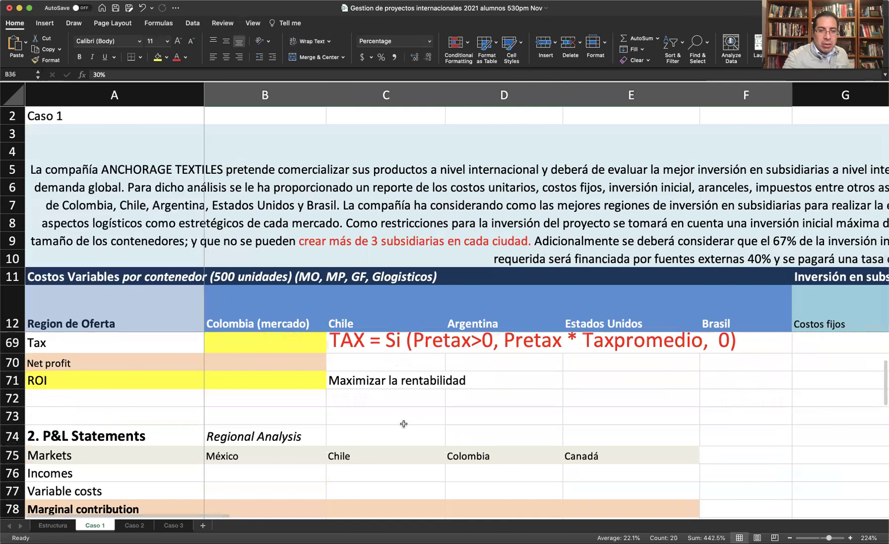
{"action": "scroll", "coordinate": [403, 423], "scroll_direction": "down", "scroll_amount": 5}
{"action": "left_click", "coordinate": [154, 375]}
{"action": "left_click_drag", "start_coordinate": [318, 394], "coordinate": [650, 494]}
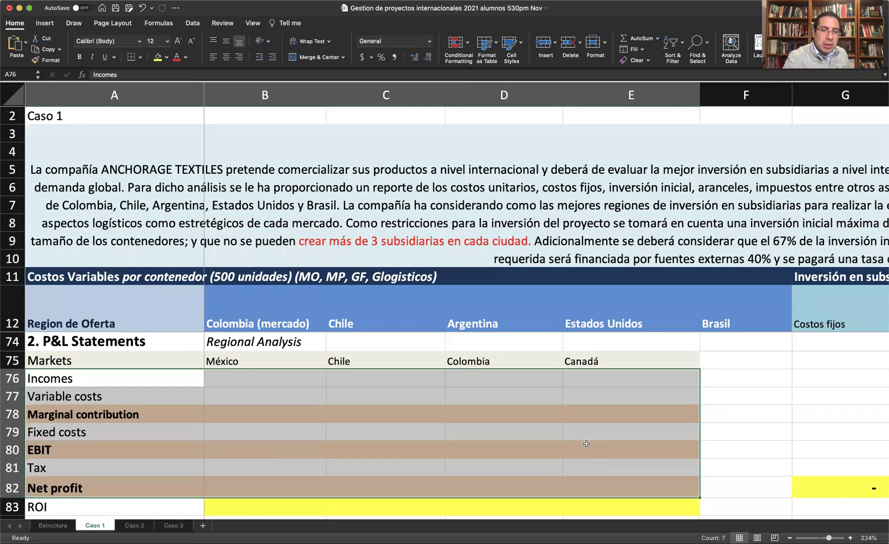
{"action": "left_click_drag", "start_coordinate": [173, 363], "coordinate": [605, 482]}
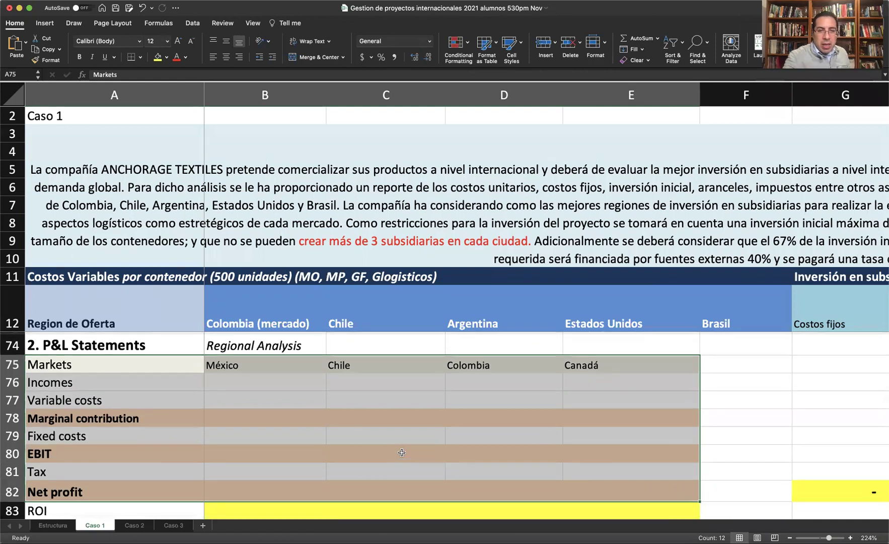
{"action": "scroll", "coordinate": [401, 452], "scroll_direction": "up", "scroll_amount": 5}
{"action": "scroll", "coordinate": [401, 452], "scroll_direction": "up", "scroll_amount": 4}
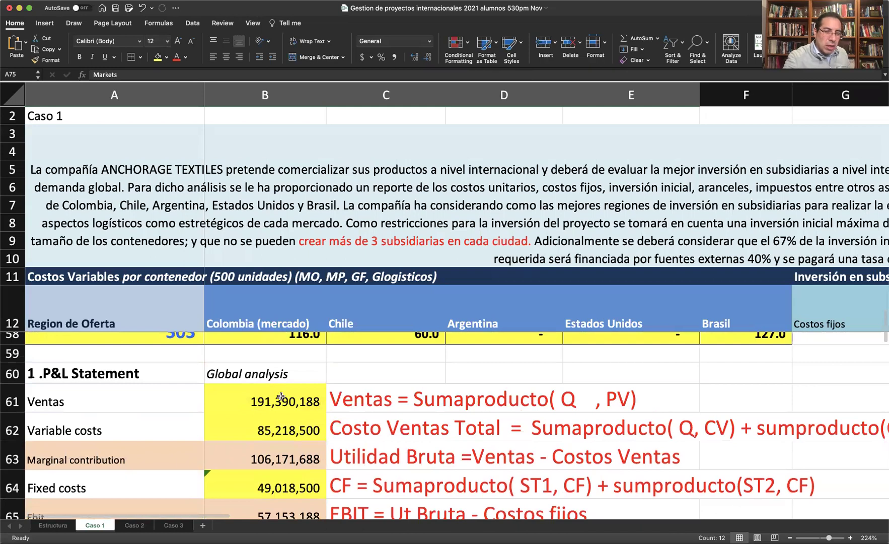
Step: Enter =promedio(B36:F39) in G66 for the income tax promedio, covering all the Income tax rates
{"action": "scroll", "coordinate": [300, 401], "scroll_direction": "down", "scroll_amount": 3}
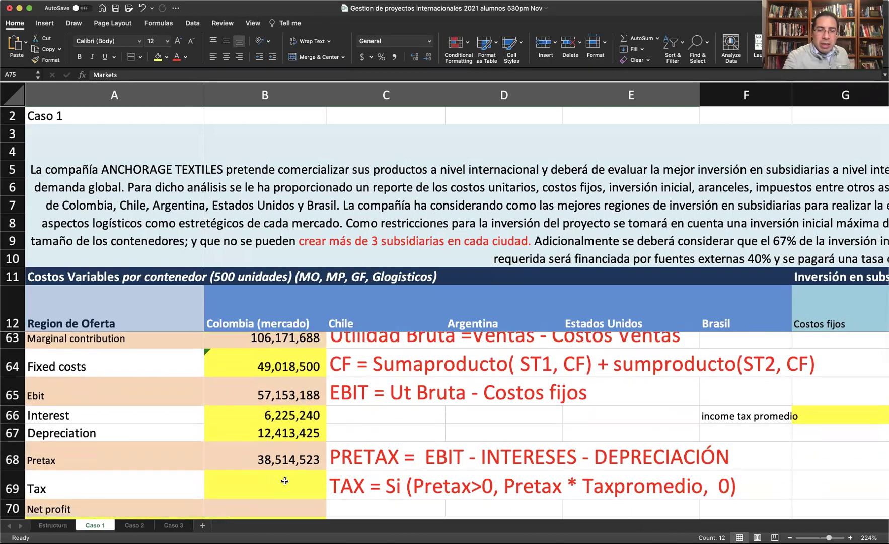
{"action": "scroll", "coordinate": [281, 478], "scroll_direction": "right", "scroll_amount": 4}
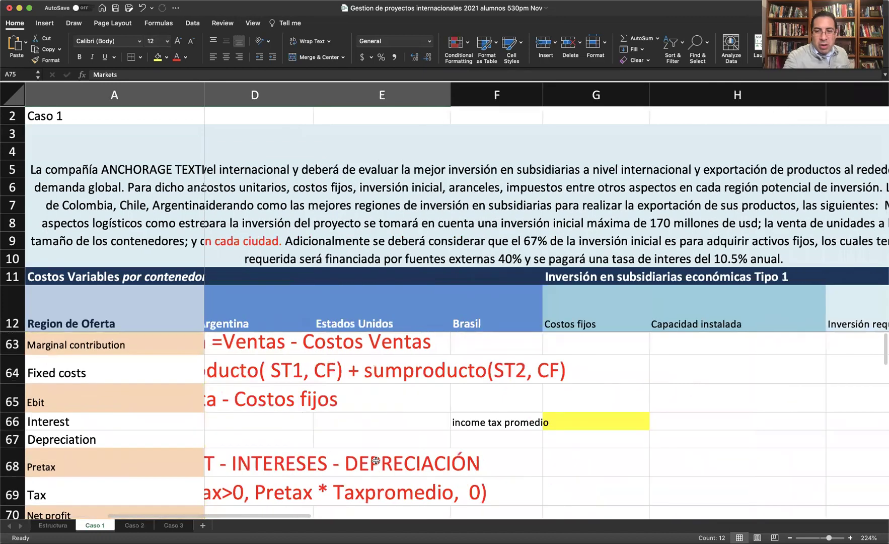
{"action": "left_click", "coordinate": [575, 423]}
{"action": "type", "text": "="}
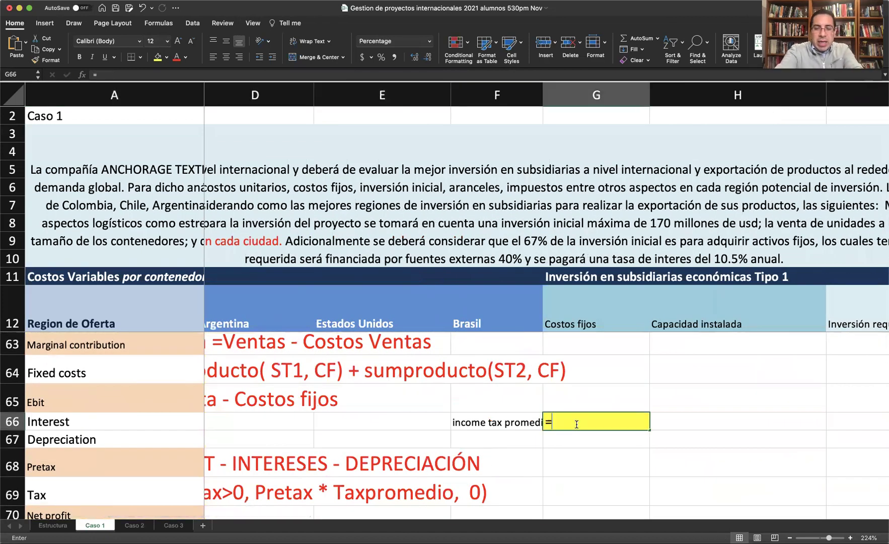
{"action": "type", "text": "p"}
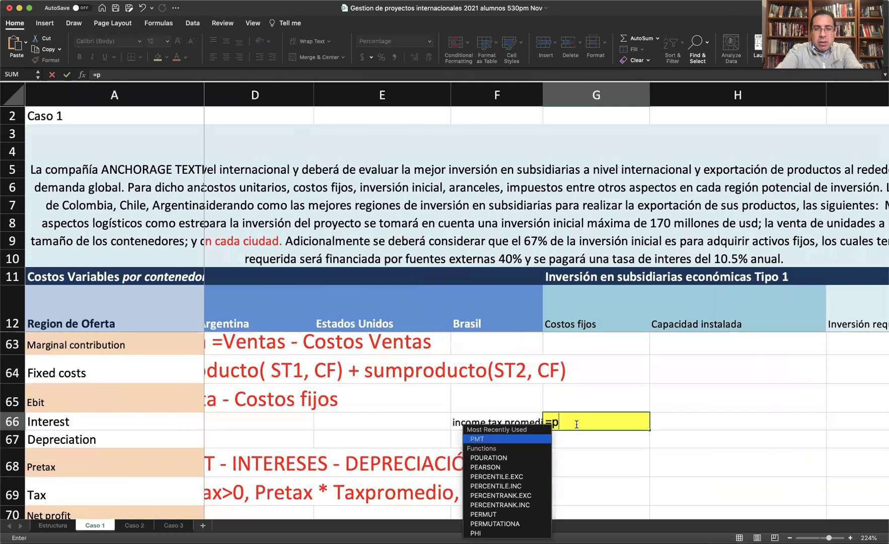
{"action": "type", "text": "romedio("}
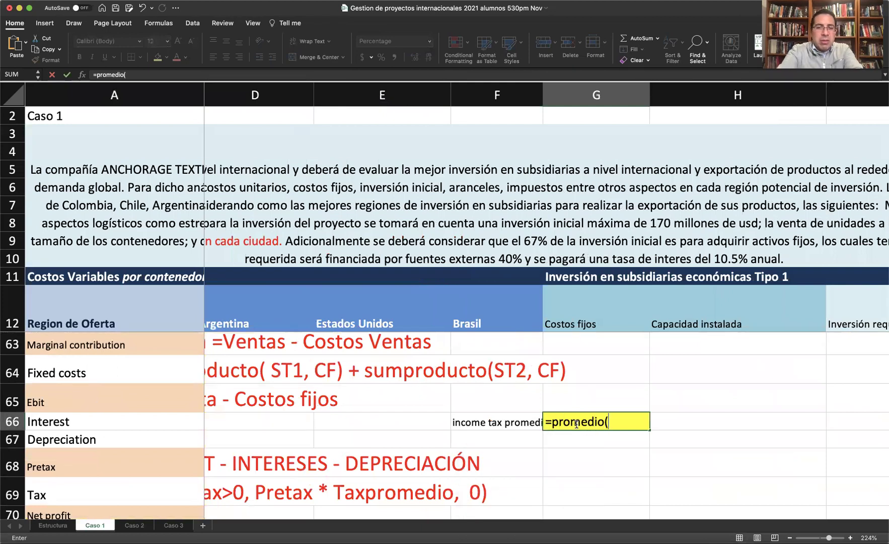
{"action": "scroll", "coordinate": [491, 384], "scroll_direction": "left", "scroll_amount": 5}
{"action": "scroll", "coordinate": [488, 383], "scroll_direction": "up", "scroll_amount": 10}
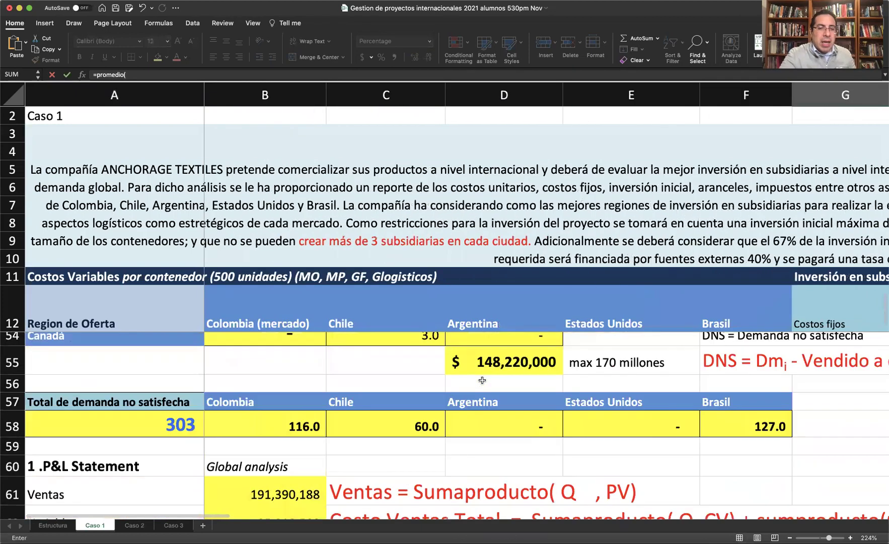
{"action": "scroll", "coordinate": [482, 380], "scroll_direction": "up", "scroll_amount": 15}
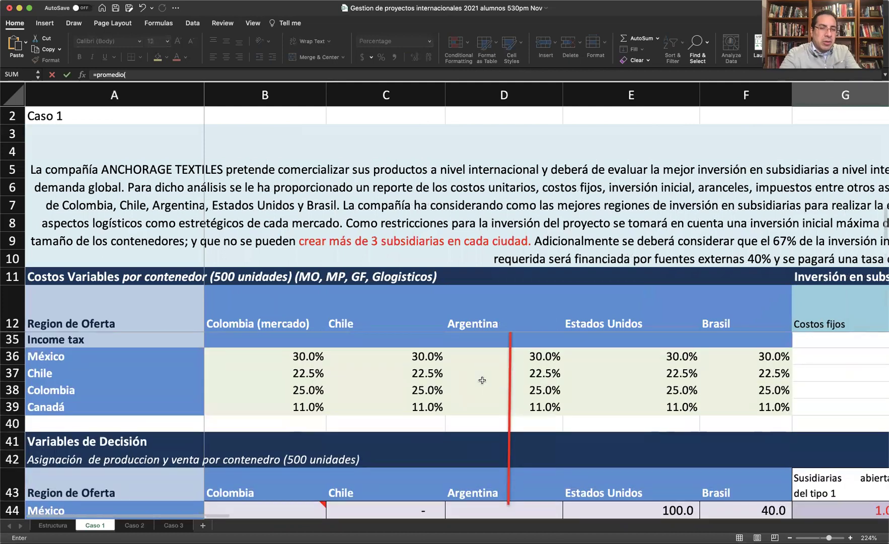
{"action": "left_click", "coordinate": [283, 396]}
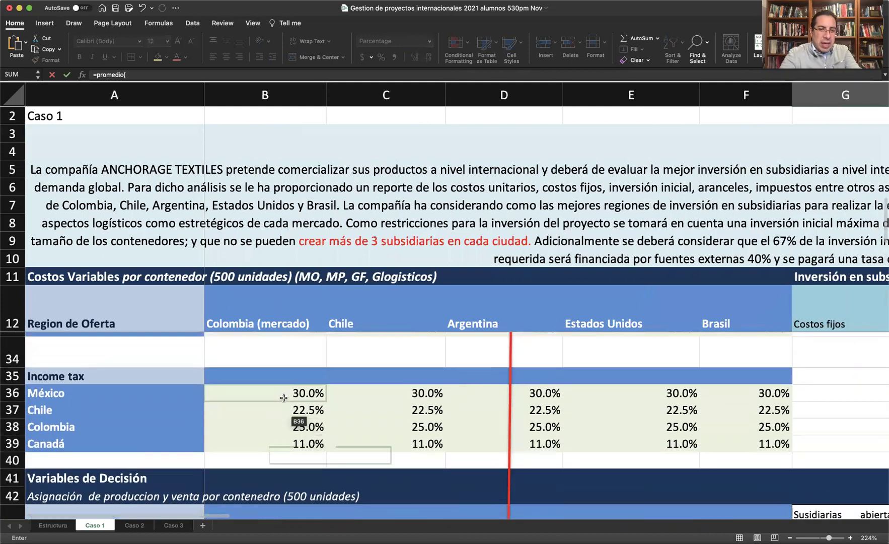
{"action": "left_click", "coordinate": [748, 444], "text": "shift"}
{"action": "type", "text": ")"}
{"action": "key", "text": "Return"}
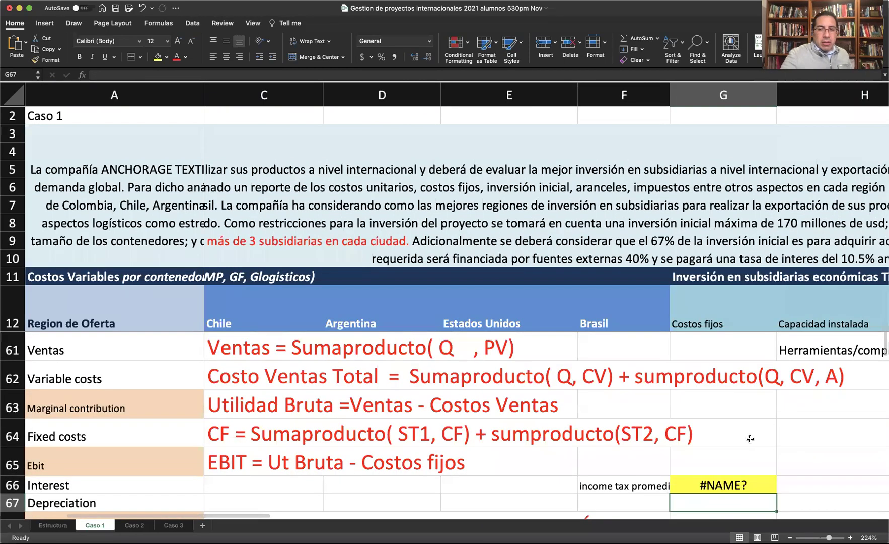
Step: Replace the promedio function in G66 with average, making the formula =average(B36:F39)
{"action": "double_click", "coordinate": [706, 487]}
{"action": "double_click", "coordinate": [707, 487]}
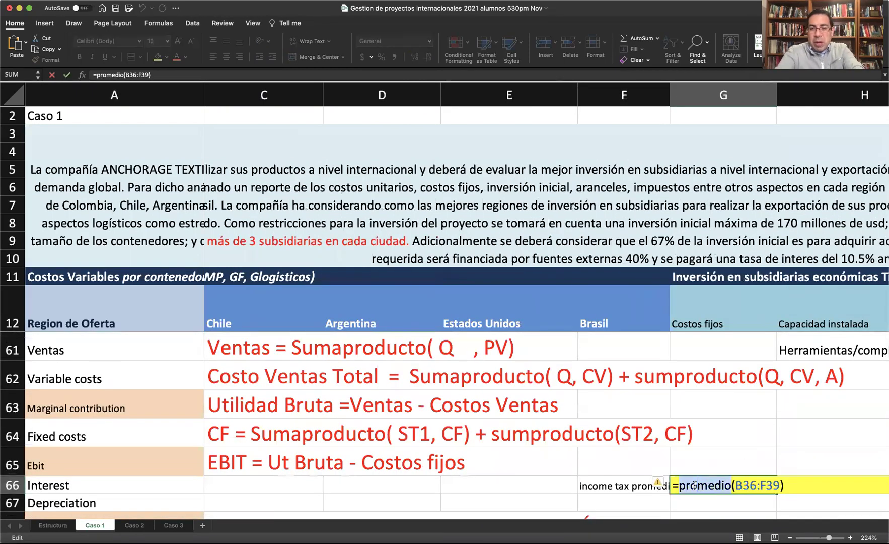
{"action": "type", "text": "average"}
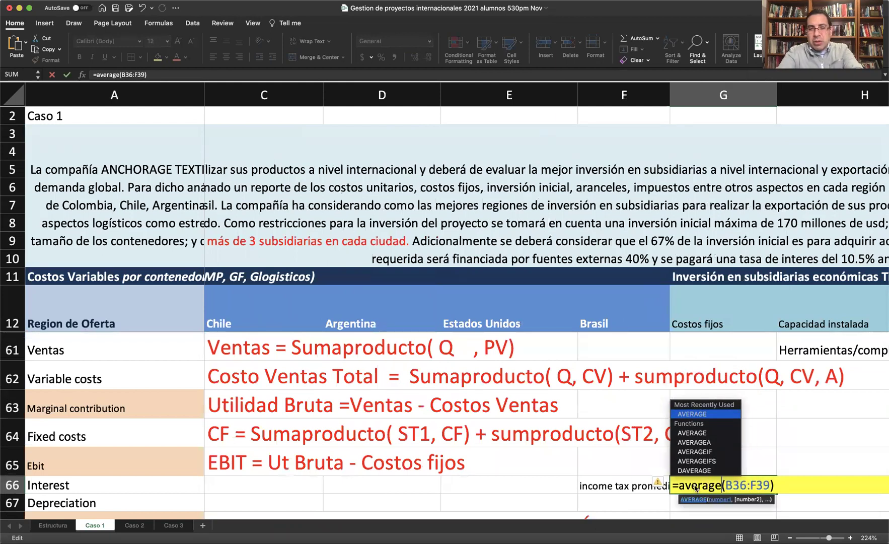
{"action": "key", "text": "Return"}
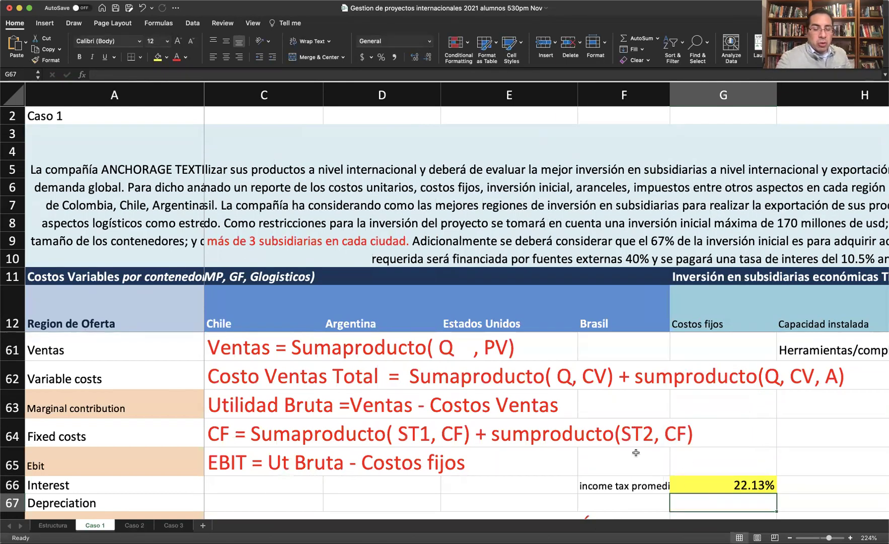
Step: Calculate Tax in B69 with =if(B68>0,B68*G66,0), applying the average income tax rate only when Pretax is positive
{"action": "scroll", "coordinate": [636, 453], "scroll_direction": "down", "scroll_amount": 5}
{"action": "scroll", "coordinate": [635, 453], "scroll_direction": "left", "scroll_amount": 3}
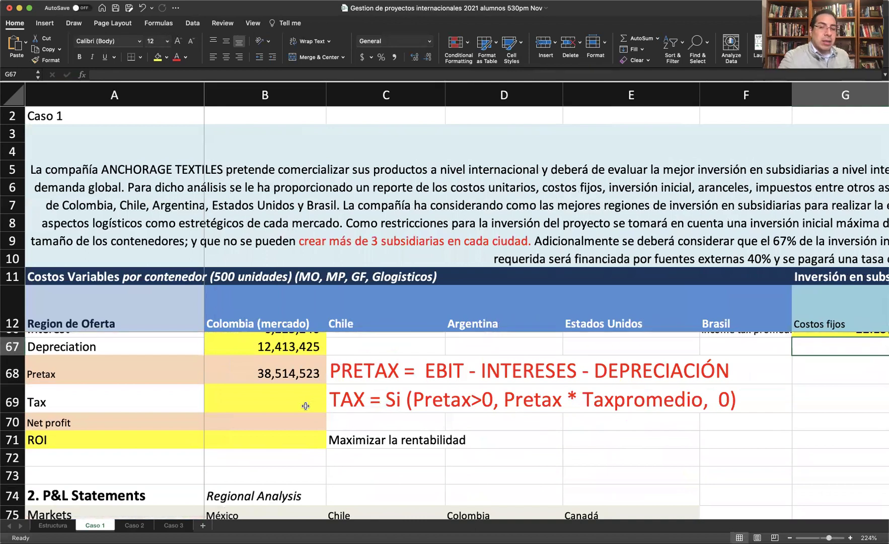
{"action": "left_click", "coordinate": [306, 405]}
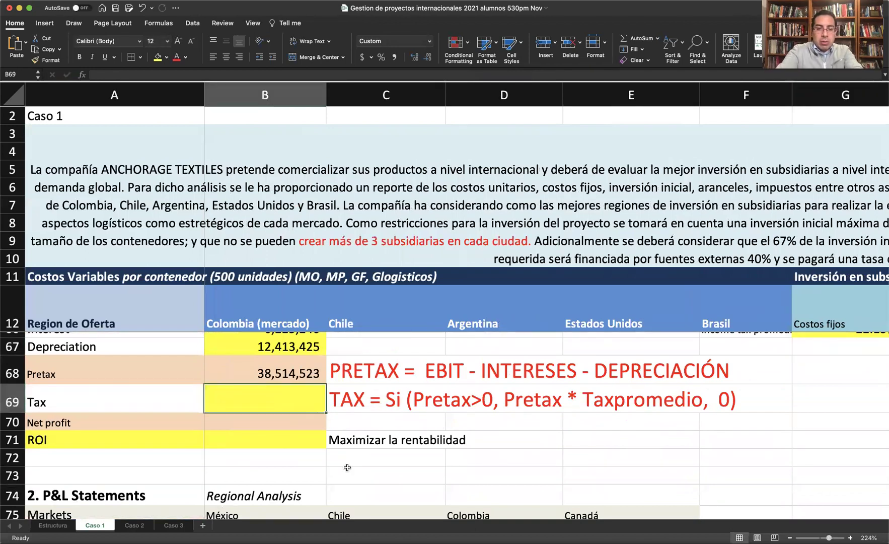
{"action": "type", "text": "="}
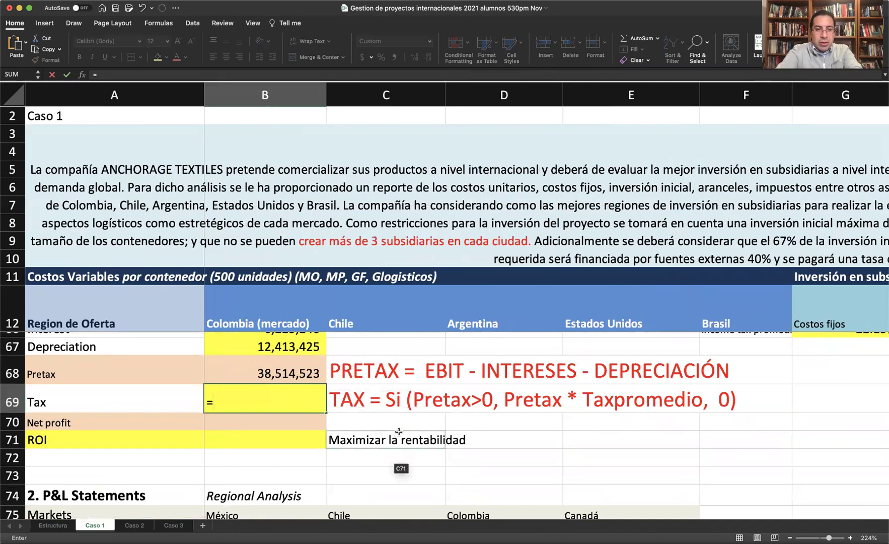
{"action": "type", "text": "if("}
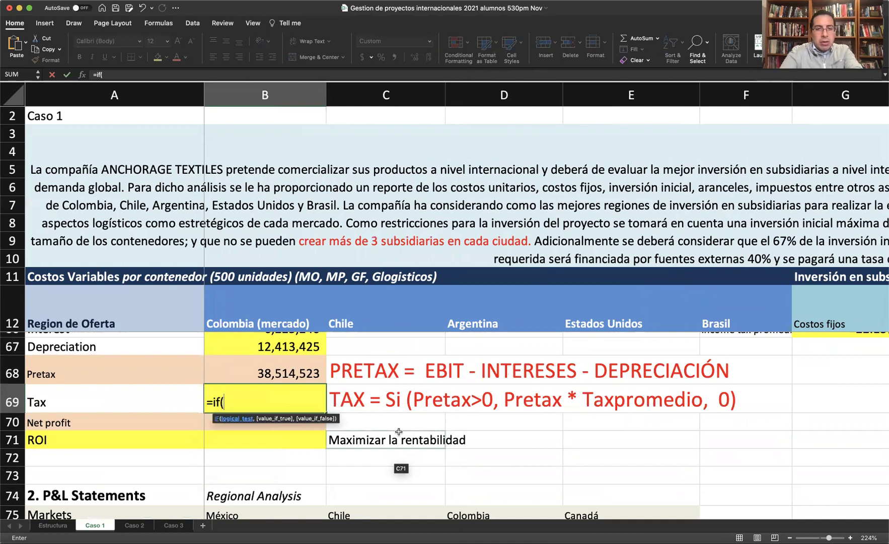
{"action": "left_click", "coordinate": [288, 374]}
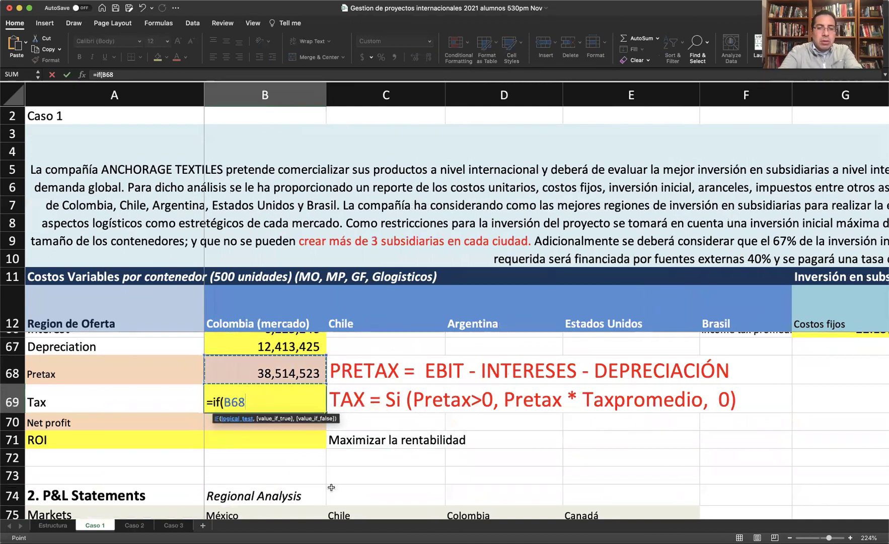
{"action": "type", "text": ">"}
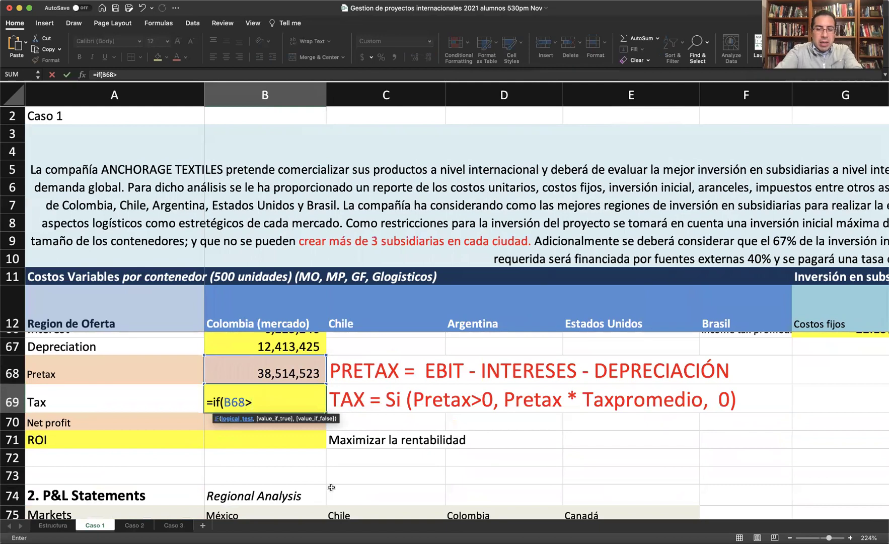
{"action": "type", "text": "0,"}
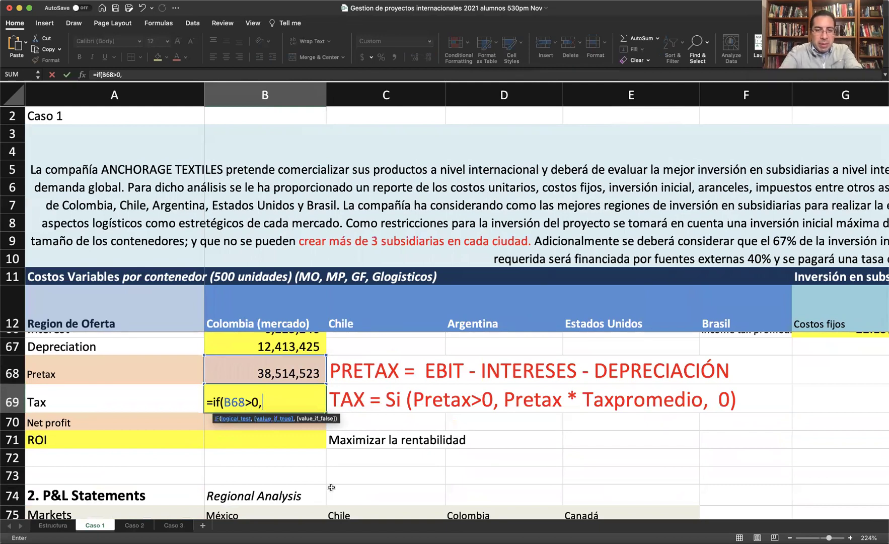
{"action": "left_click", "coordinate": [267, 373]}
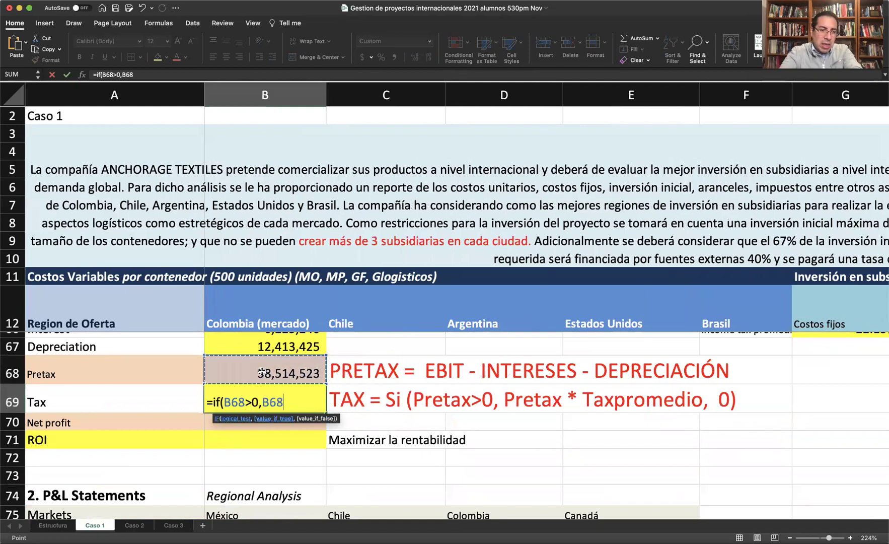
{"action": "type", "text": "*"}
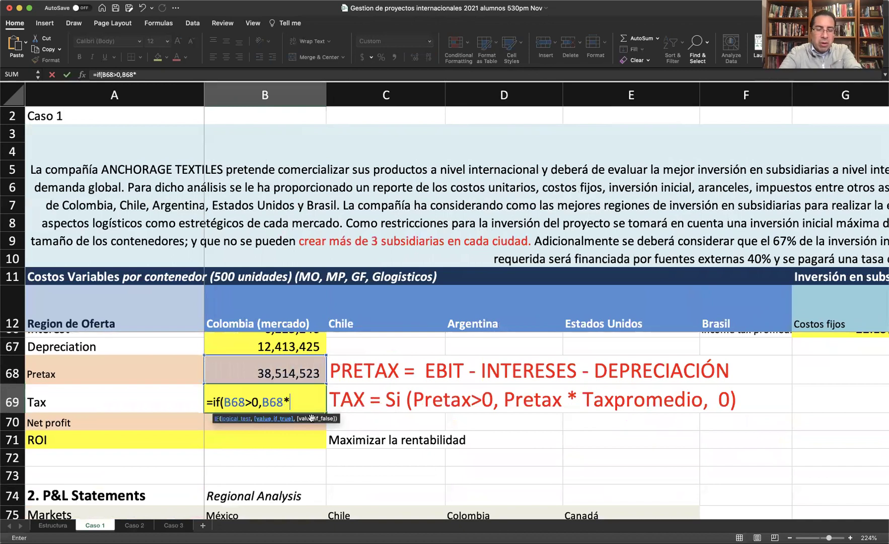
{"action": "scroll", "coordinate": [428, 405], "scroll_direction": "right", "scroll_amount": 3}
{"action": "scroll", "coordinate": [428, 406], "scroll_direction": "up", "scroll_amount": 2}
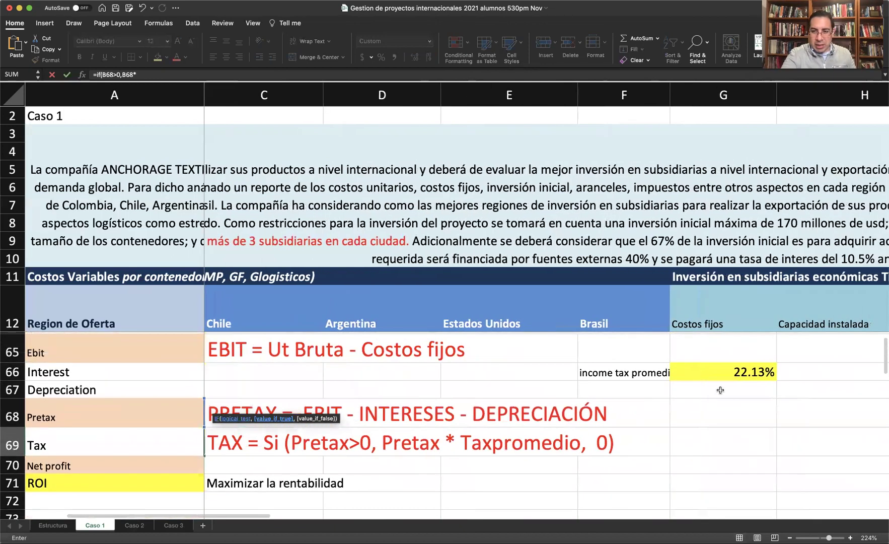
{"action": "left_click", "coordinate": [727, 373]}
{"action": "scroll", "coordinate": [649, 394], "scroll_direction": "left", "scroll_amount": 2}
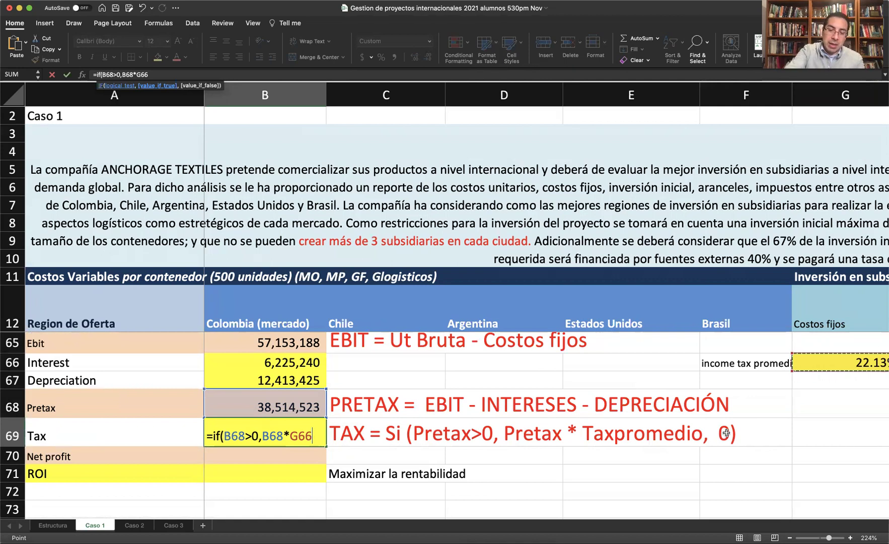
{"action": "type", "text": ",  0"}
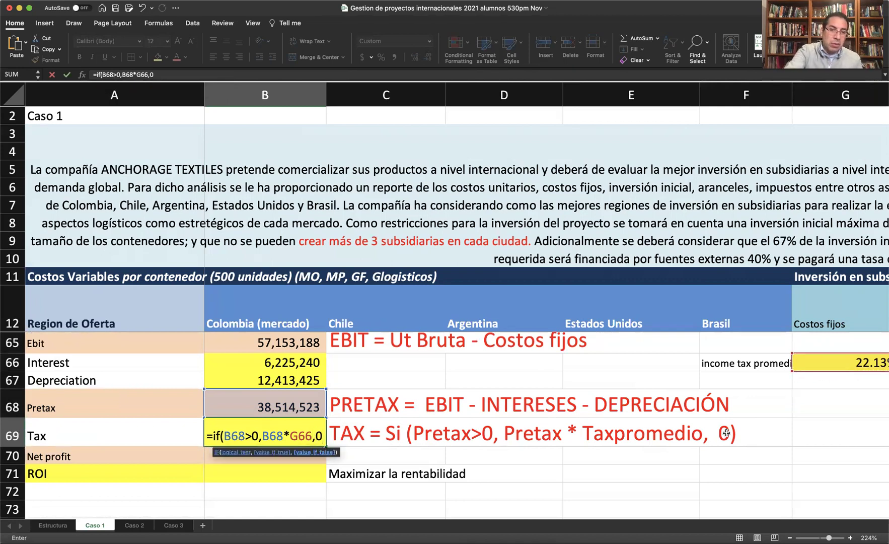
{"action": "type", "text": ")"}
{"action": "key", "text": "Return"}
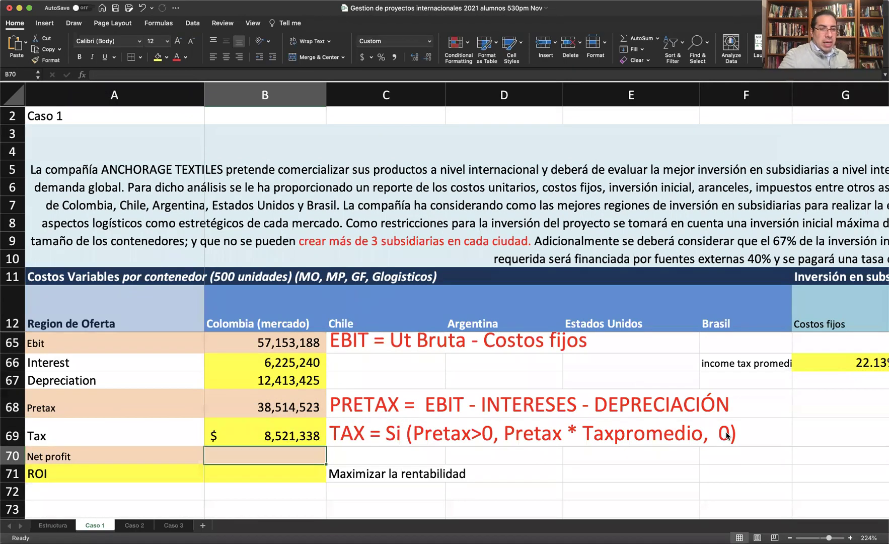
Step: Calculate Net profit in B70 as Pretax minus Tax with the formula =B68-B69
{"action": "type", "text": "="}
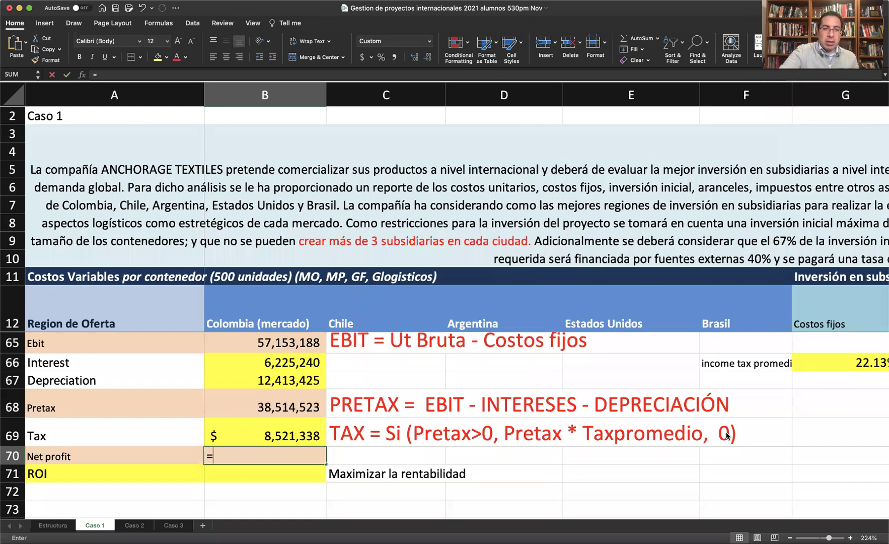
{"action": "key", "text": "Up"}
{"action": "key", "text": "Up"}
{"action": "key", "text": "Up"}
{"action": "key", "text": "Down"}
{"action": "type", "text": "-"}
{"action": "key", "text": "Up"}
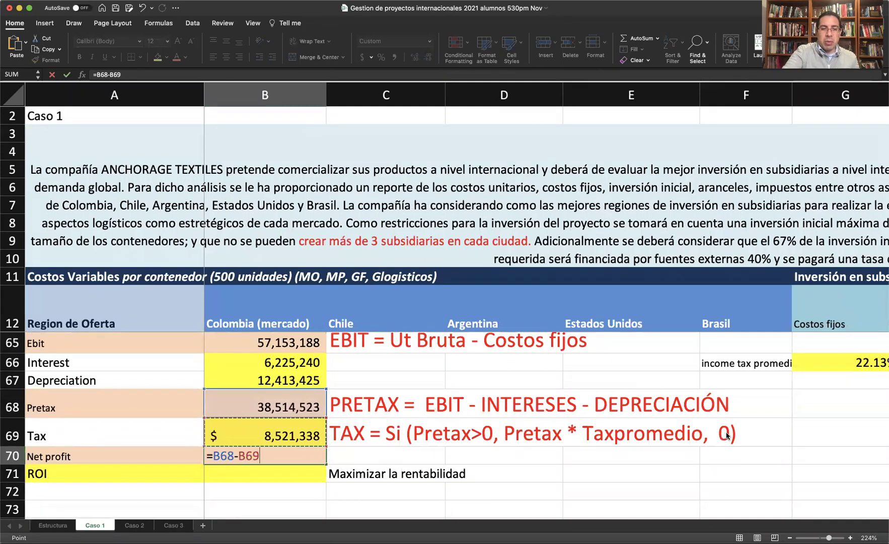
{"action": "key", "text": "Return"}
Step: Calculate ROI in B71 as Net profit divided by the total required investment with the formula =B70/D55
{"action": "type", "text": "="}
{"action": "key", "text": "Up"}
{"action": "type", "text": "/"}
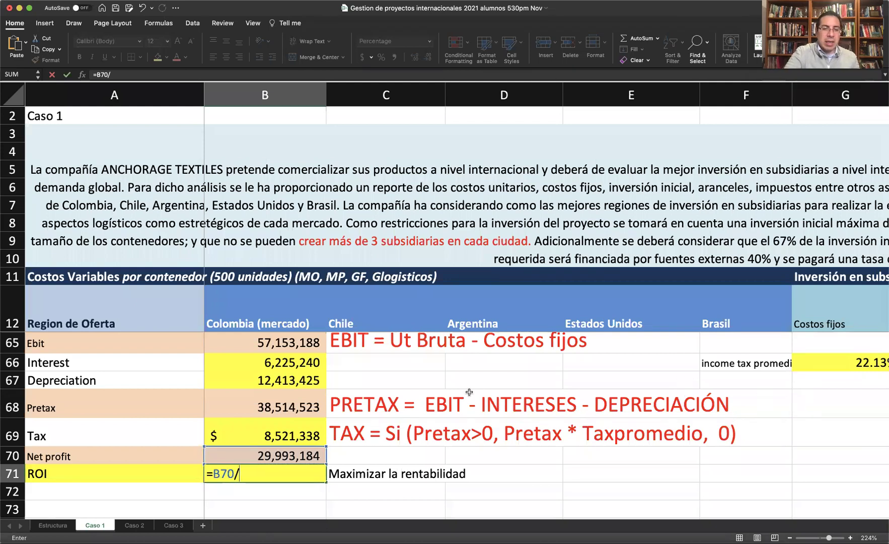
{"action": "scroll", "coordinate": [469, 392], "scroll_direction": "up", "scroll_amount": 3}
{"action": "scroll", "coordinate": [469, 392], "scroll_direction": "up", "scroll_amount": 10}
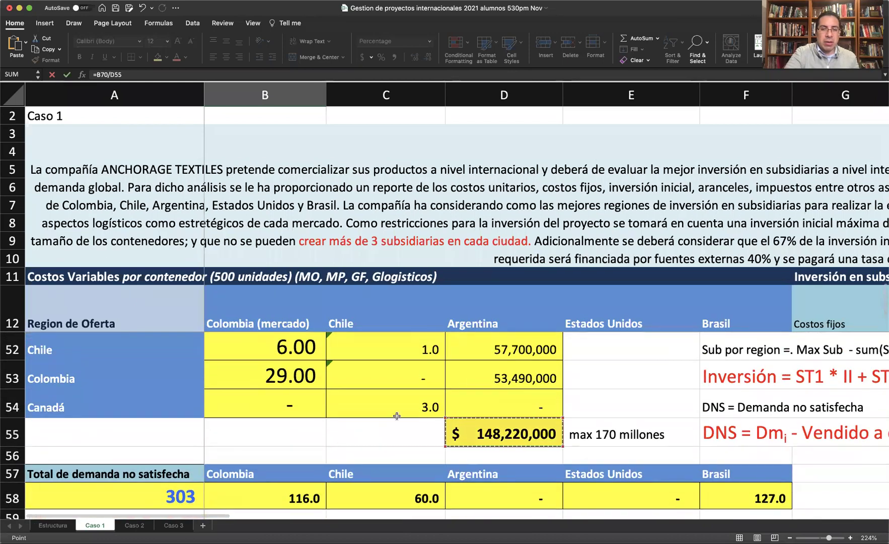
{"action": "key", "text": "Escape"}
{"action": "key", "text": "Return"}
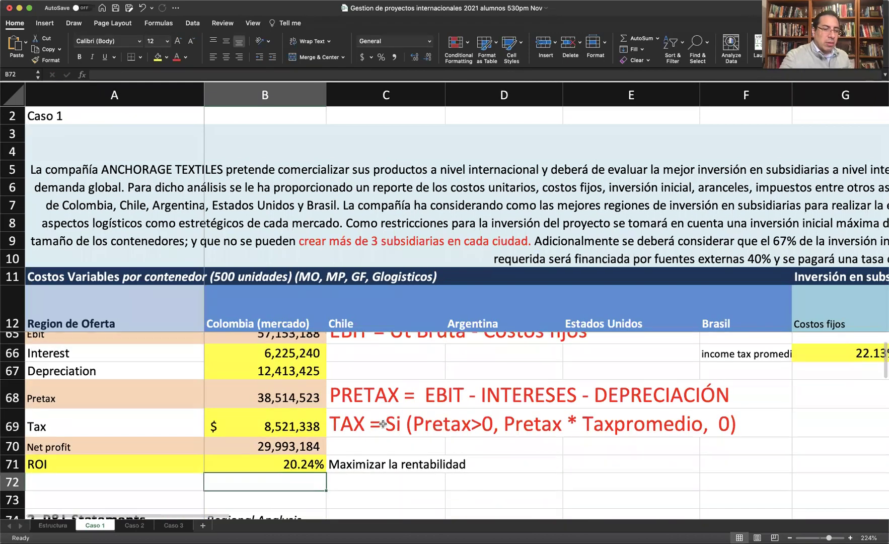
Step: Check the ROI in B71 and compare Total de demanda no satisfecha in A58 with Demanda máxima a ignorar in H28:I28
{"action": "scroll", "coordinate": [382, 423], "scroll_direction": "down", "scroll_amount": 1}
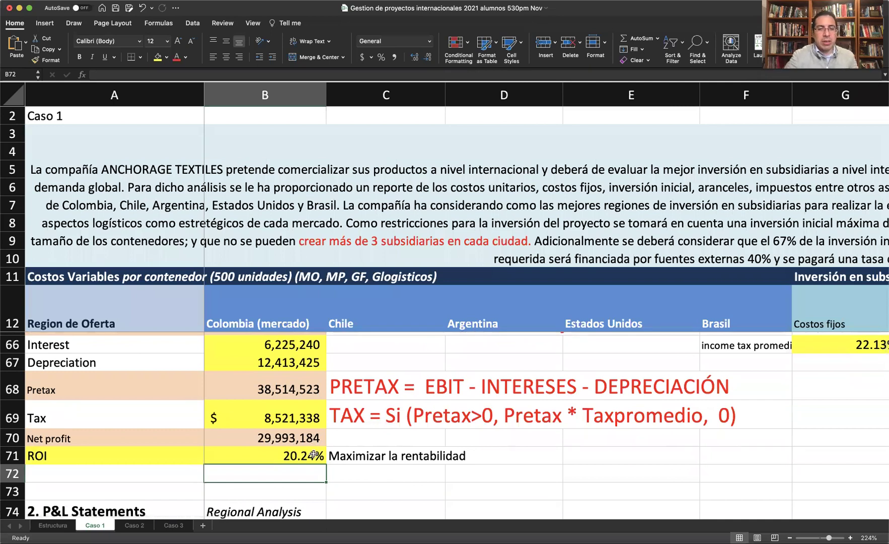
{"action": "left_click_drag", "start_coordinate": [312, 451], "coordinate": [368, 457]}
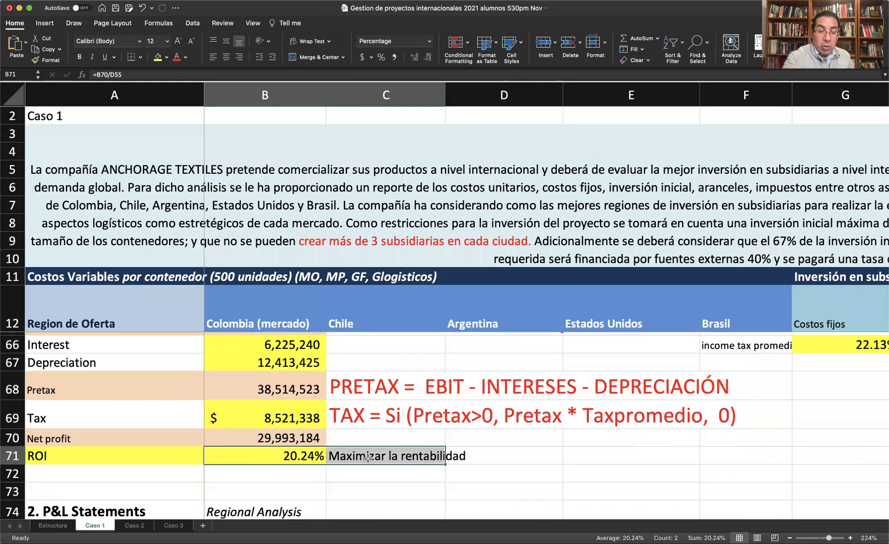
{"action": "scroll", "coordinate": [376, 425], "scroll_direction": "up", "scroll_amount": 5}
{"action": "scroll", "coordinate": [376, 424], "scroll_direction": "up", "scroll_amount": 4}
{"action": "left_click", "coordinate": [166, 388]}
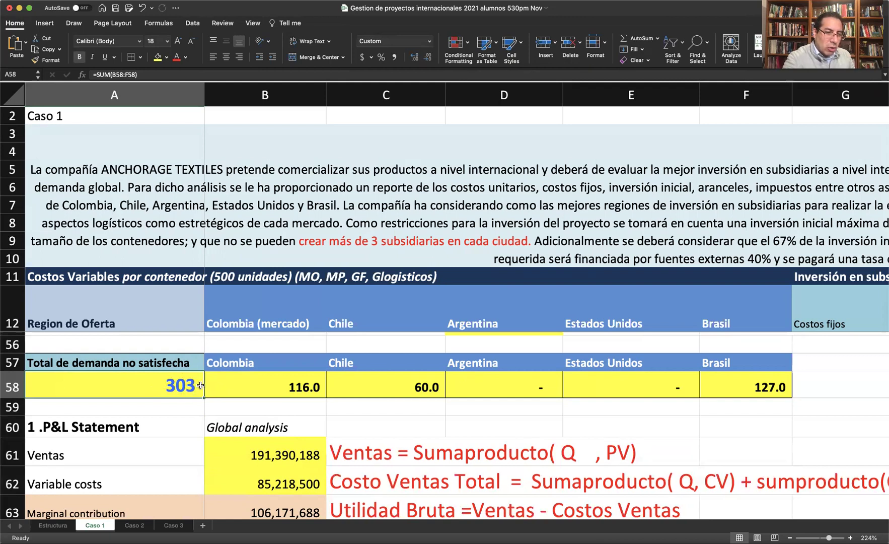
{"action": "scroll", "coordinate": [375, 360], "scroll_direction": "up", "scroll_amount": 7}
{"action": "scroll", "coordinate": [376, 361], "scroll_direction": "right", "scroll_amount": 4}
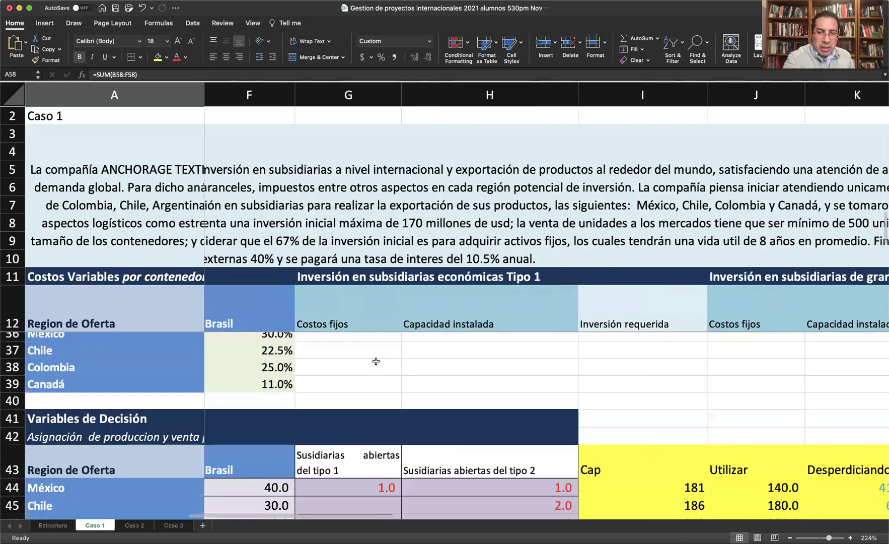
{"action": "scroll", "coordinate": [375, 361], "scroll_direction": "up", "scroll_amount": 5}
{"action": "scroll", "coordinate": [376, 360], "scroll_direction": "right", "scroll_amount": 2}
{"action": "left_click", "coordinate": [310, 400]}
{"action": "left_click_drag", "start_coordinate": [311, 400], "coordinate": [514, 398]}
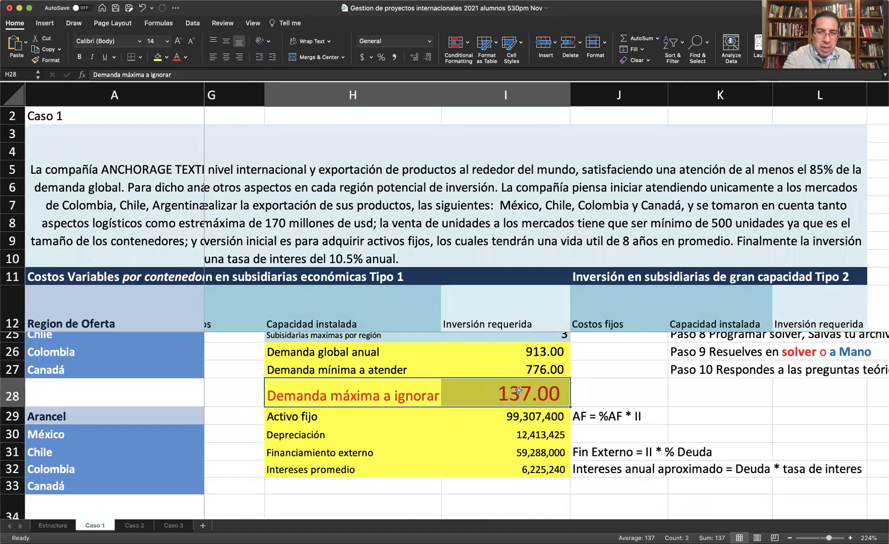
{"action": "scroll", "coordinate": [405, 412], "scroll_direction": "down", "scroll_amount": 4}
{"action": "scroll", "coordinate": [404, 413], "scroll_direction": "left", "scroll_amount": 3}
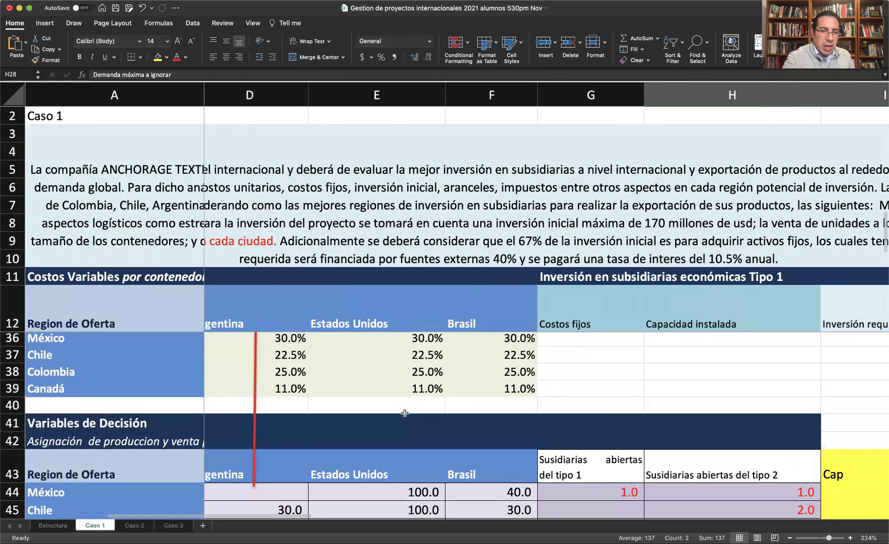
{"action": "scroll", "coordinate": [405, 412], "scroll_direction": "down", "scroll_amount": 7}
{"action": "scroll", "coordinate": [405, 412], "scroll_direction": "left", "scroll_amount": 2}
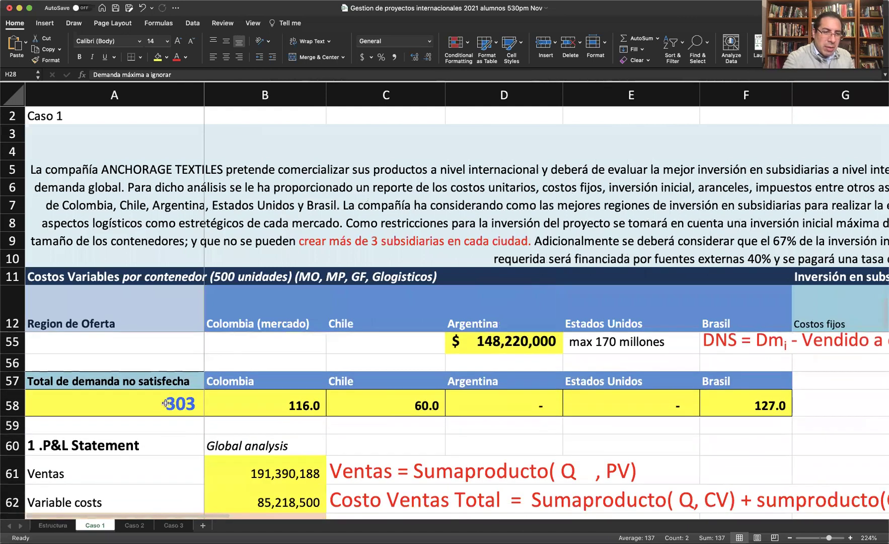
{"action": "left_click", "coordinate": [166, 403]}
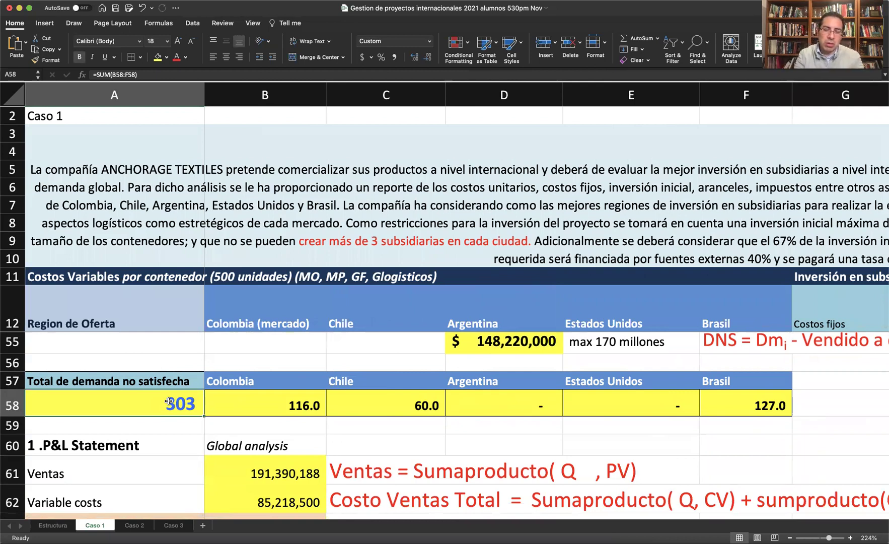
Step: Review the global P&L statement down to the ROI in B71 against the investment in D55 and the unmet demand in row 58
{"action": "scroll", "coordinate": [170, 402], "scroll_direction": "down", "scroll_amount": 10}
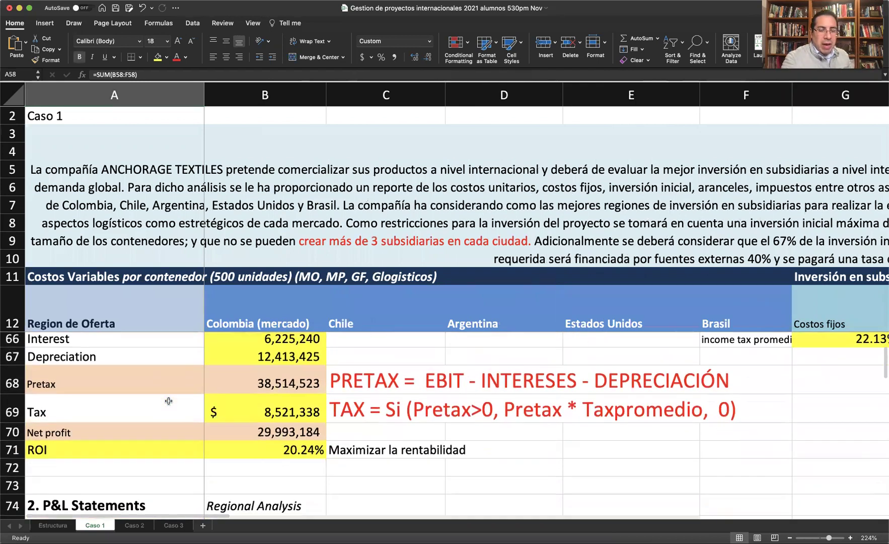
{"action": "scroll", "coordinate": [290, 406], "scroll_direction": "up", "scroll_amount": 3}
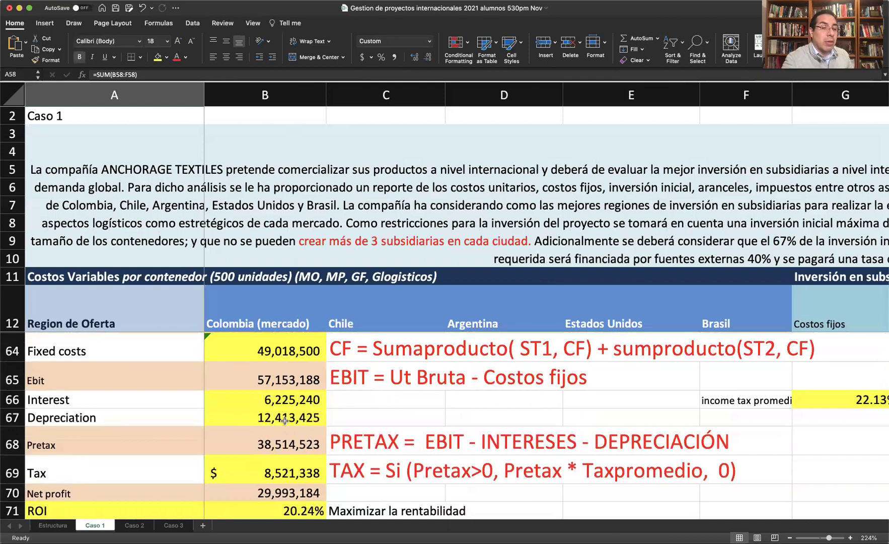
{"action": "scroll", "coordinate": [286, 442], "scroll_direction": "down", "scroll_amount": 2}
{"action": "left_click", "coordinate": [295, 461]}
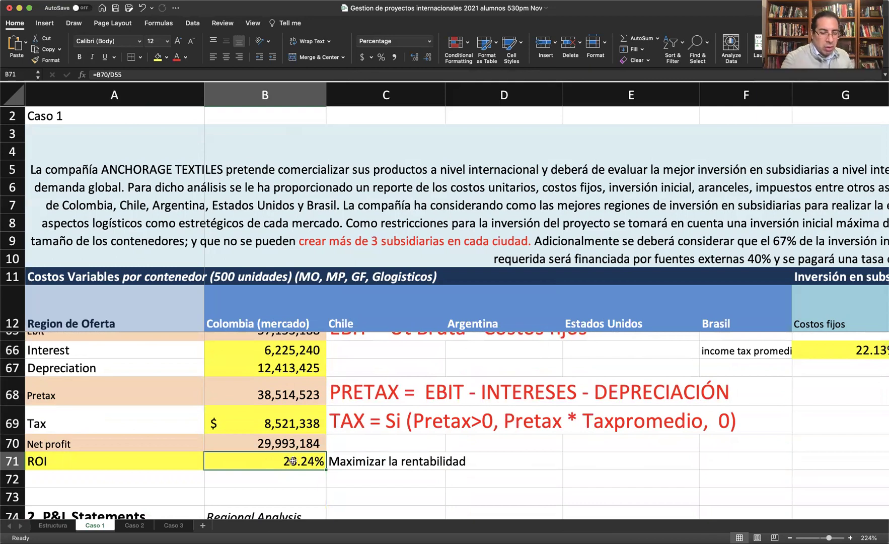
{"action": "scroll", "coordinate": [301, 454], "scroll_direction": "up", "scroll_amount": 7}
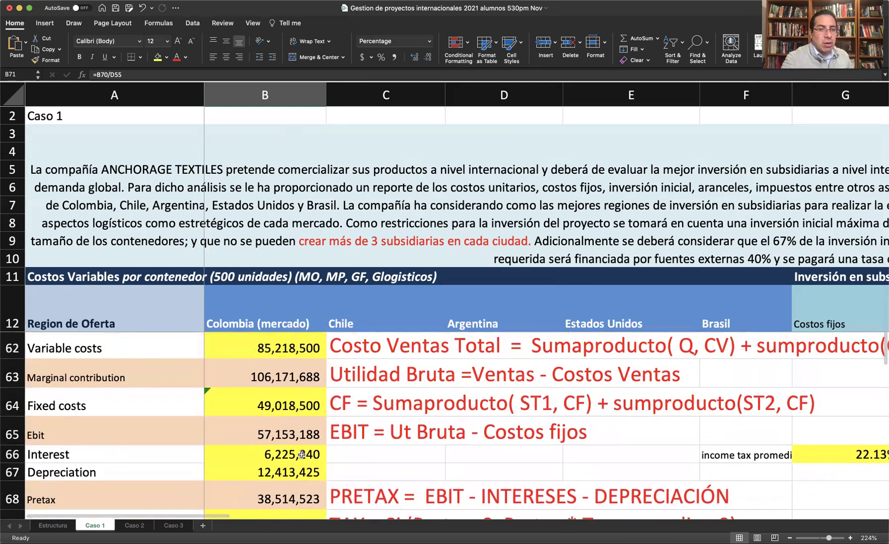
{"action": "scroll", "coordinate": [302, 455], "scroll_direction": "up", "scroll_amount": 6}
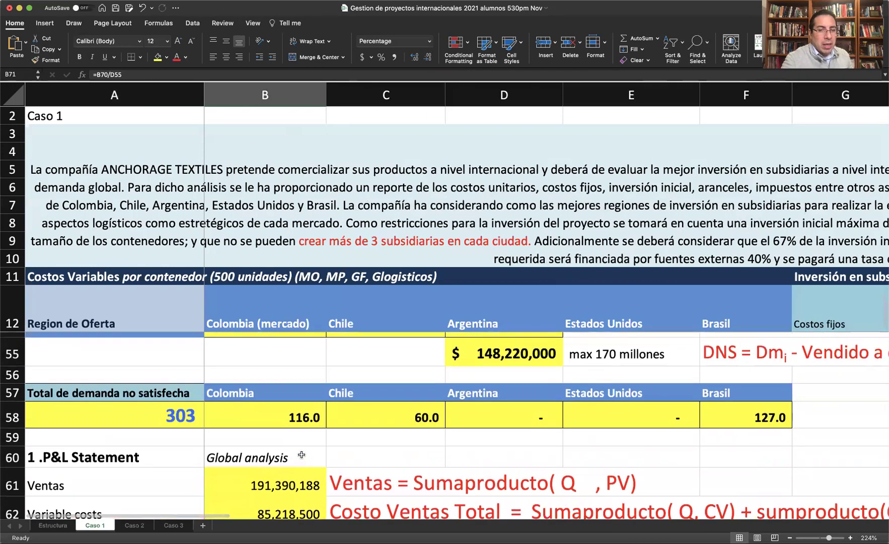
{"action": "scroll", "coordinate": [302, 454], "scroll_direction": "down", "scroll_amount": 13}
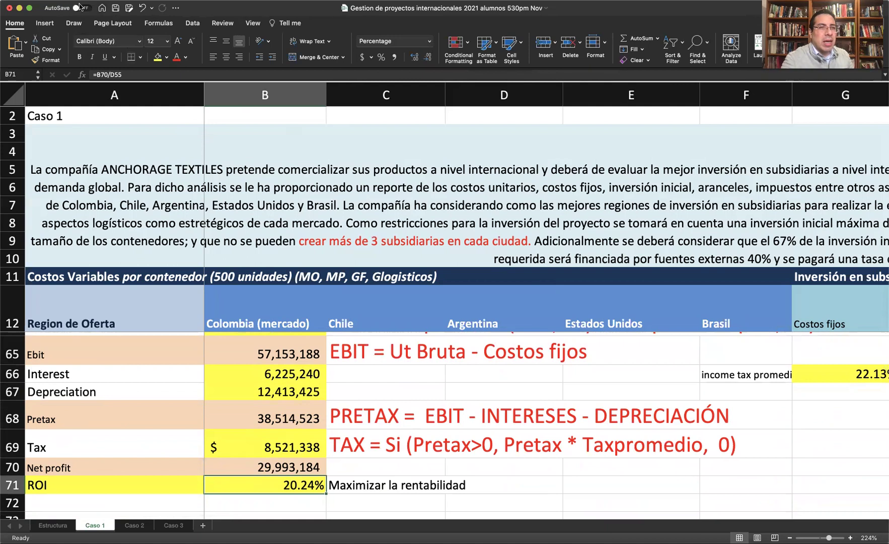
Step: Save the workbook under the new name Gestion de proyectos internacionales 2021 alumnos 530pm NovB
{"action": "left_click", "coordinate": [63, 0]}
{"action": "key", "text": "Escape"}
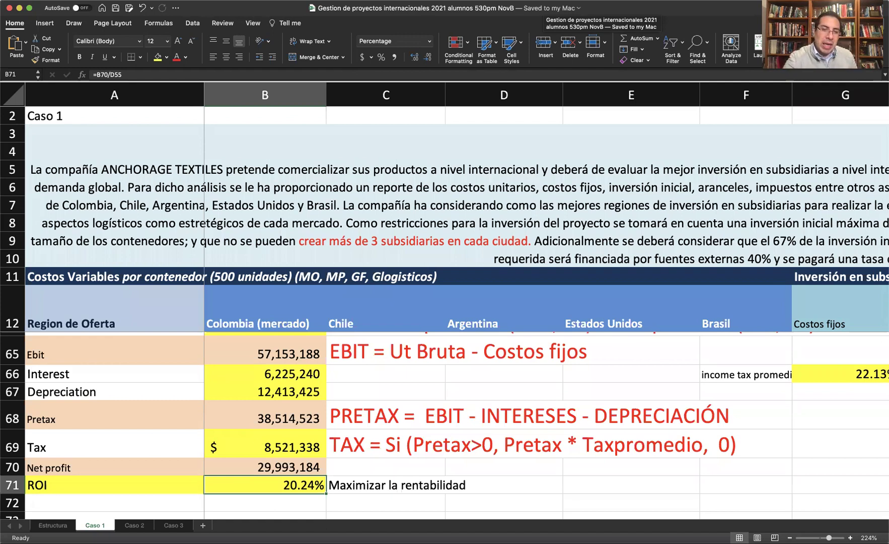
Step: Examine the decision variables: production and export units in B44:F47 and opened type 1 and type 2 subsidiaries in G44:H47
{"action": "scroll", "coordinate": [521, 334], "scroll_direction": "up", "scroll_amount": 6}
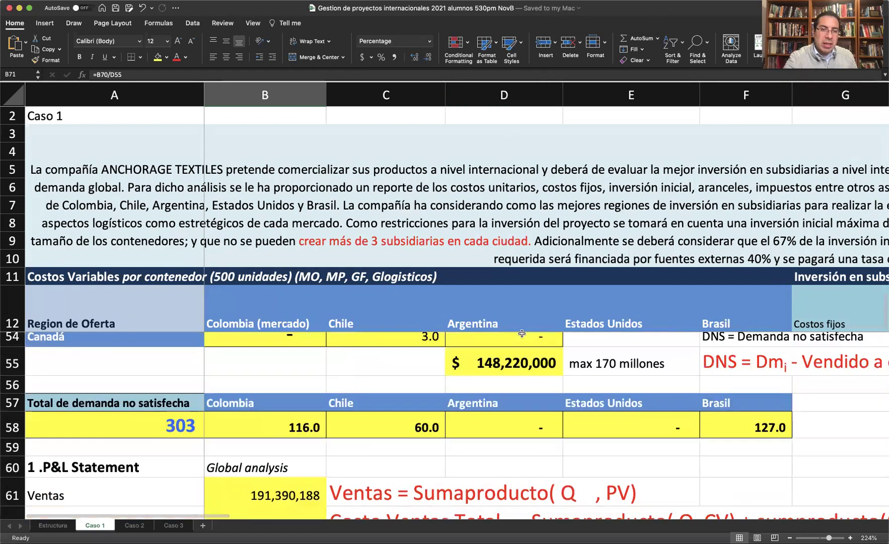
{"action": "scroll", "coordinate": [522, 333], "scroll_direction": "up", "scroll_amount": 6}
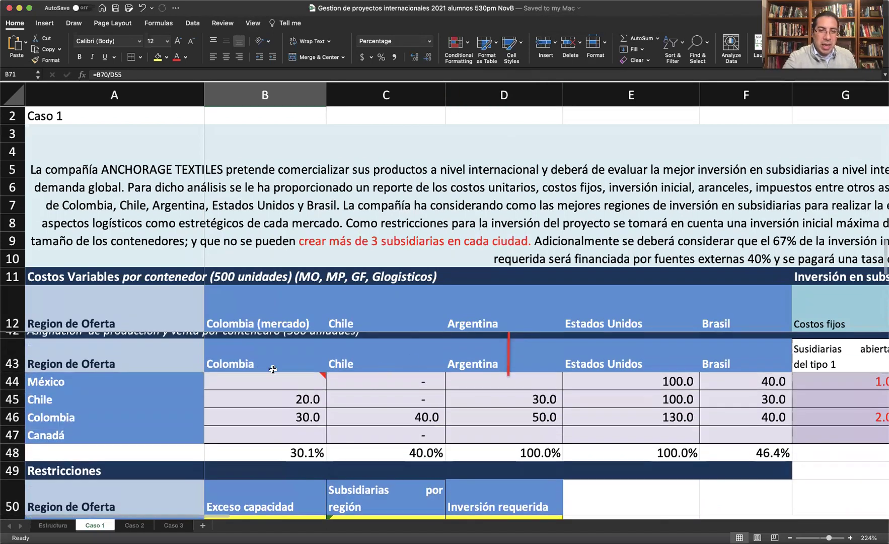
{"action": "left_click_drag", "start_coordinate": [247, 381], "coordinate": [719, 434]}
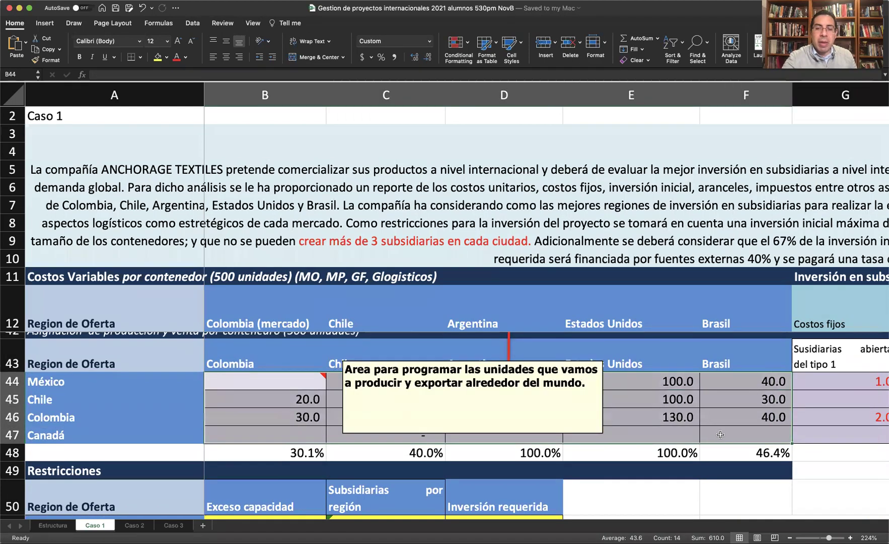
{"action": "scroll", "coordinate": [686, 385], "scroll_direction": "right", "scroll_amount": 4}
{"action": "left_click_drag", "start_coordinate": [648, 379], "coordinate": [714, 433]}
{"action": "scroll", "coordinate": [713, 409], "scroll_direction": "right", "scroll_amount": 3}
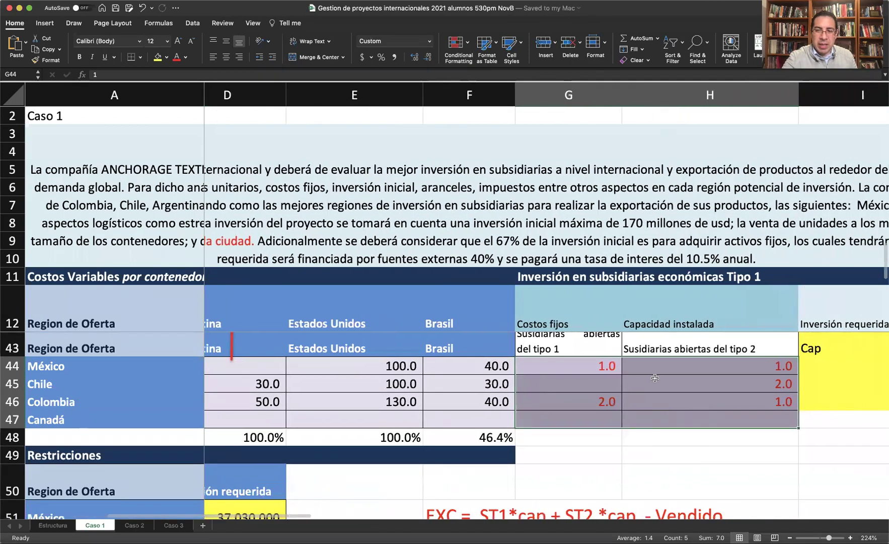
Step: Check the restrictions for excess capacity in B51:B54, subsidiaries per region in C51:C54 and total required investment in D55
{"action": "scroll", "coordinate": [659, 400], "scroll_direction": "left", "scroll_amount": 5}
{"action": "scroll", "coordinate": [659, 400], "scroll_direction": "down", "scroll_amount": 5}
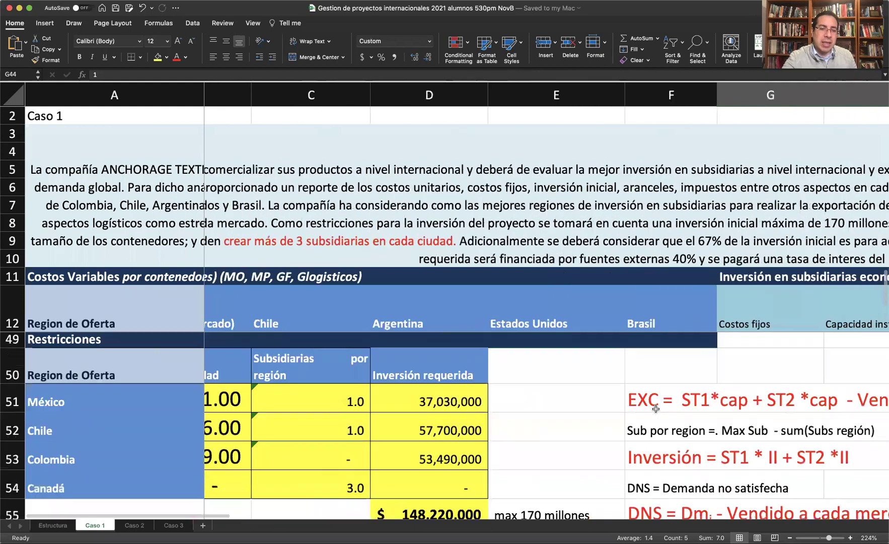
{"action": "left_click_drag", "start_coordinate": [272, 359], "coordinate": [266, 445]}
{"action": "left_click_drag", "start_coordinate": [384, 354], "coordinate": [385, 441]}
{"action": "scroll", "coordinate": [382, 417], "scroll_direction": "up", "scroll_amount": 1}
{"action": "scroll", "coordinate": [478, 441], "scroll_direction": "down", "scroll_amount": 1}
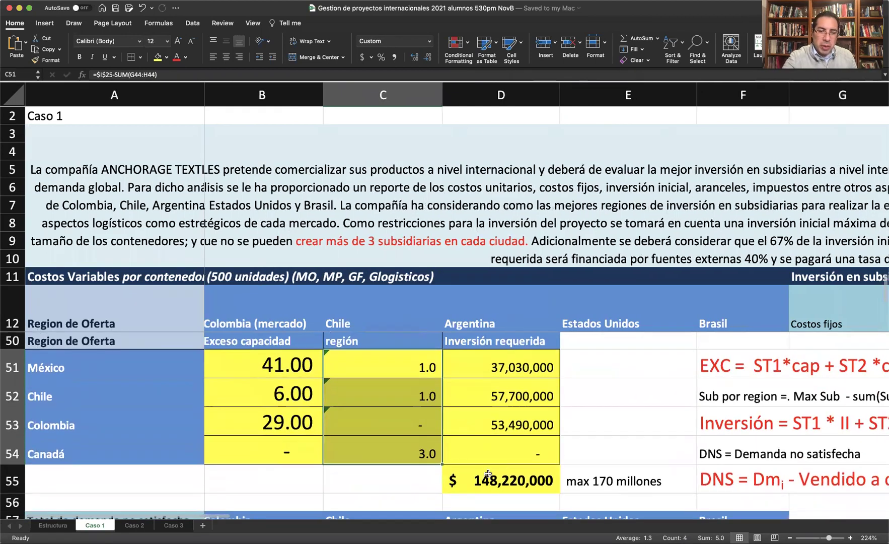
{"action": "left_click", "coordinate": [491, 479]}
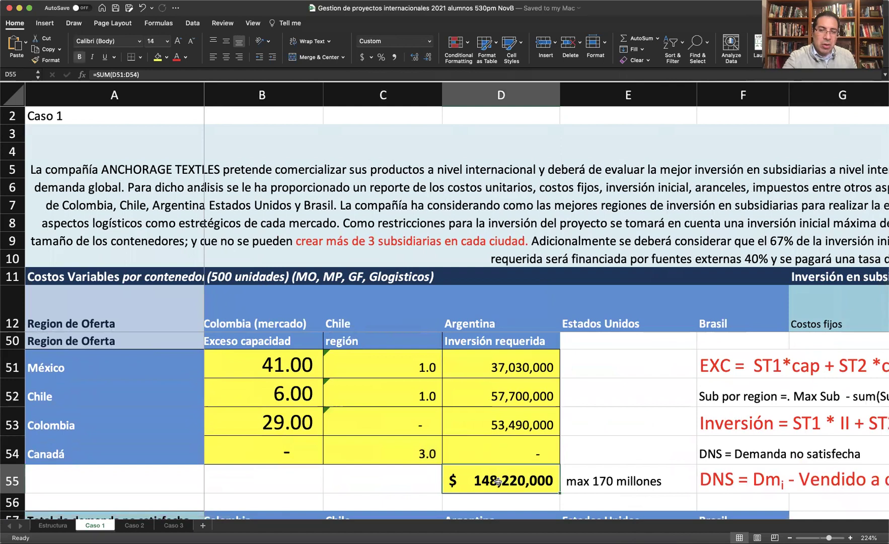
Step: Check the unmet demand of each market in row 58 and its total in A58
{"action": "scroll", "coordinate": [503, 478], "scroll_direction": "down", "scroll_amount": 4}
{"action": "left_click_drag", "start_coordinate": [194, 444], "coordinate": [503, 444]}
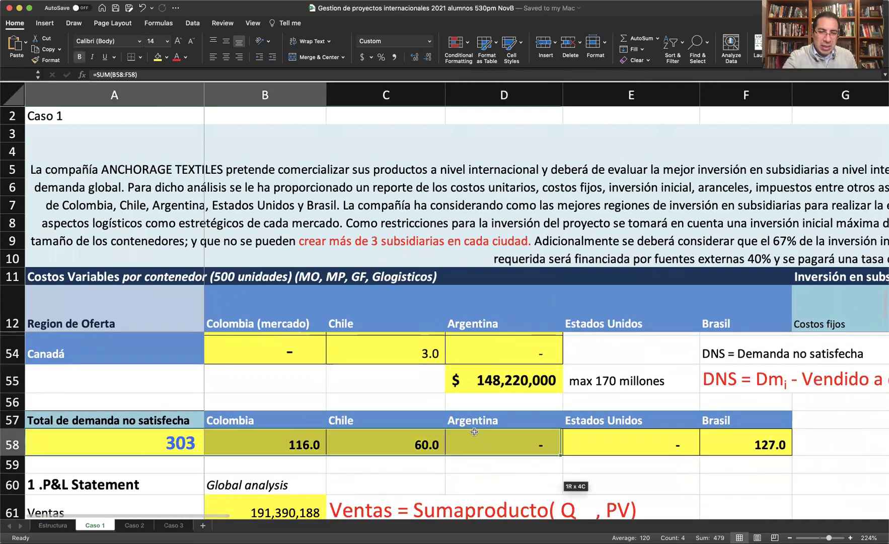
{"action": "left_click", "coordinate": [739, 444], "text": "shift"}
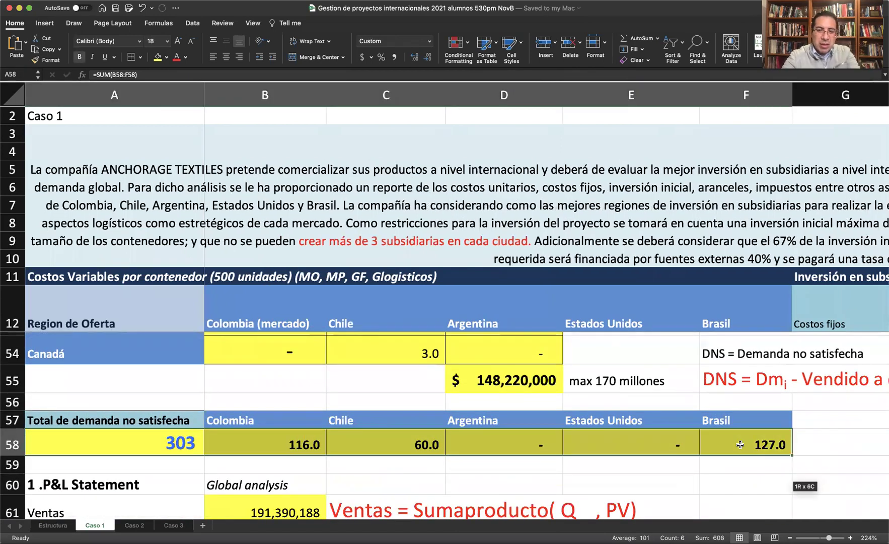
{"action": "left_click", "coordinate": [185, 446]}
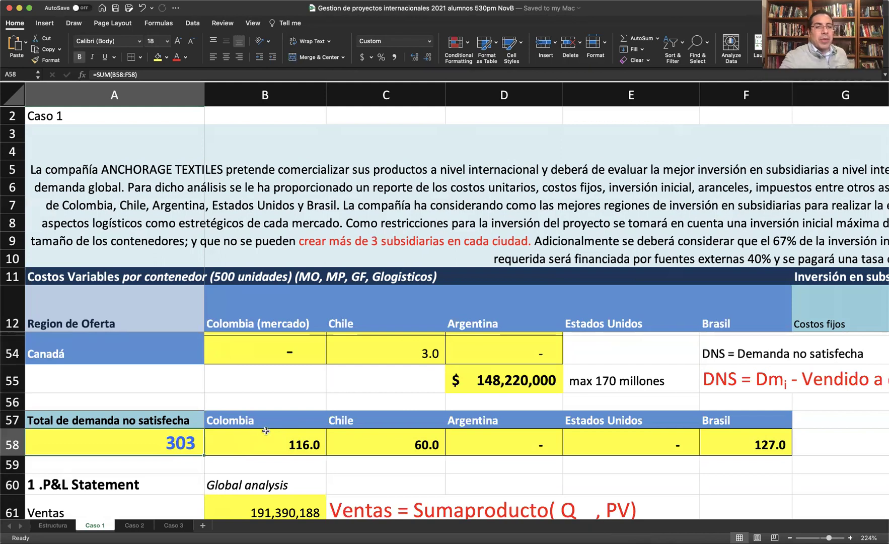
Step: Examine the production allocation in B44:F47, the opened subsidiaries, and the restriction formulas below them
{"action": "scroll", "coordinate": [266, 430], "scroll_direction": "up", "scroll_amount": 5}
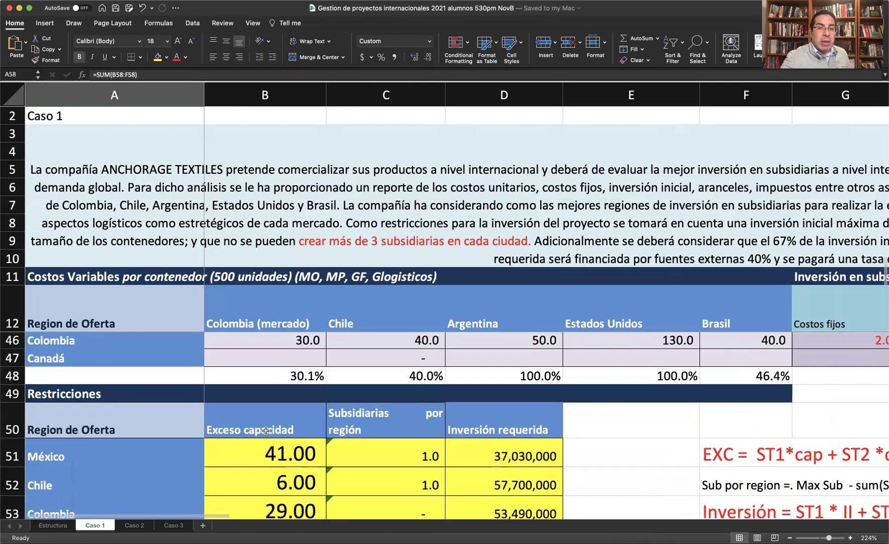
{"action": "left_click", "coordinate": [260, 375]}
{"action": "left_click_drag", "start_coordinate": [260, 375], "coordinate": [745, 426]}
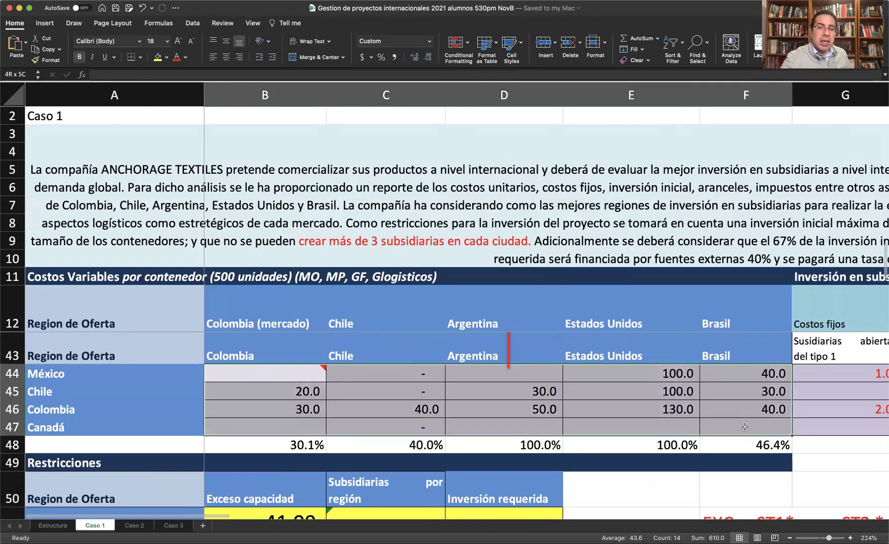
{"action": "scroll", "coordinate": [745, 423], "scroll_direction": "right", "scroll_amount": 5}
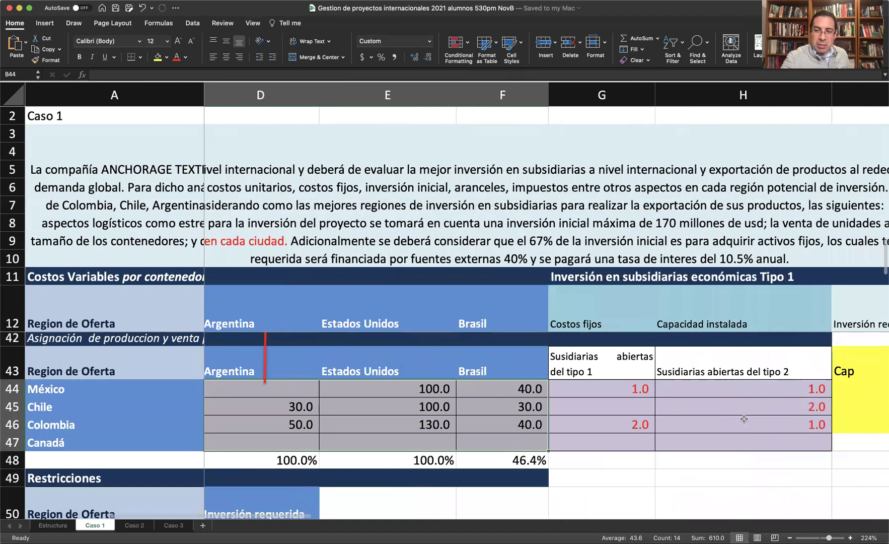
{"action": "scroll", "coordinate": [725, 410], "scroll_direction": "down", "scroll_amount": 1}
{"action": "scroll", "coordinate": [706, 403], "scroll_direction": "right", "scroll_amount": 5}
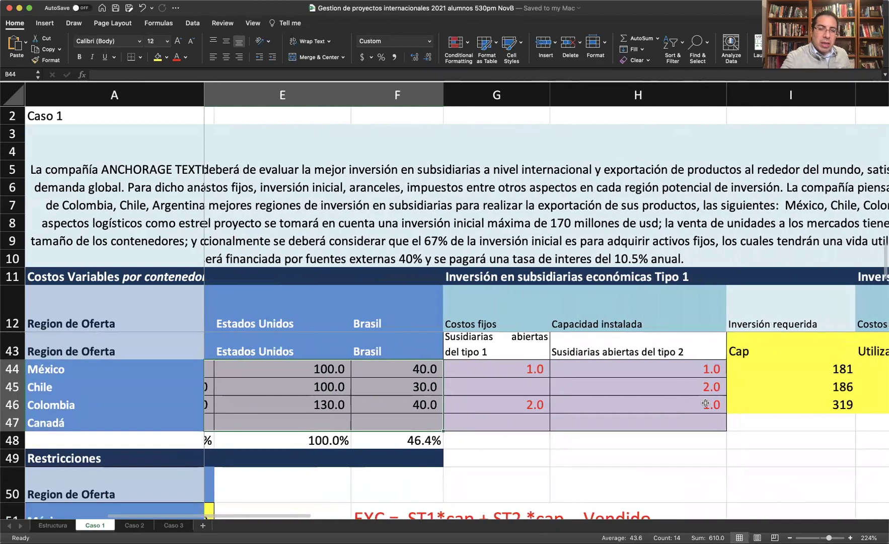
{"action": "scroll", "coordinate": [705, 403], "scroll_direction": "left", "scroll_amount": 5}
{"action": "scroll", "coordinate": [705, 403], "scroll_direction": "down", "scroll_amount": 7}
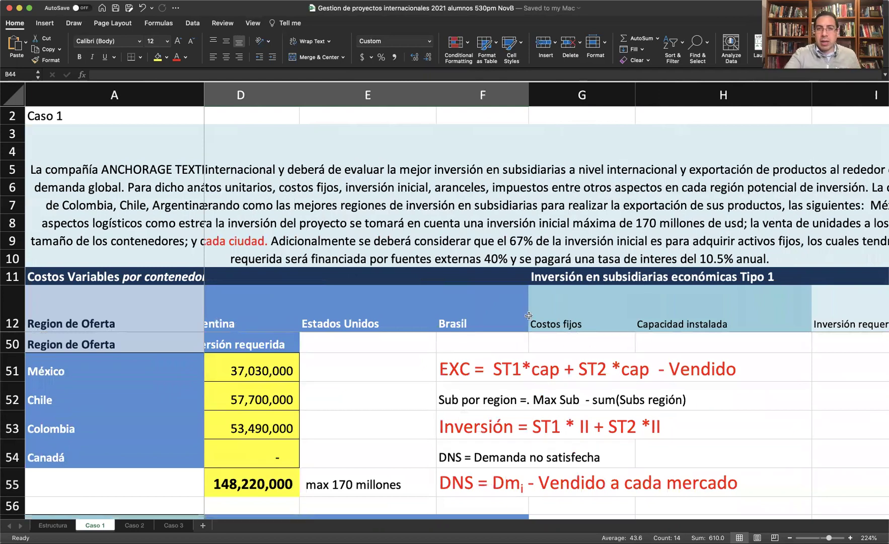
Step: Open Solver and set its objective to the ROI value in cell B71 of the Caso 1 sheet
{"action": "left_click", "coordinate": [192, 23]}
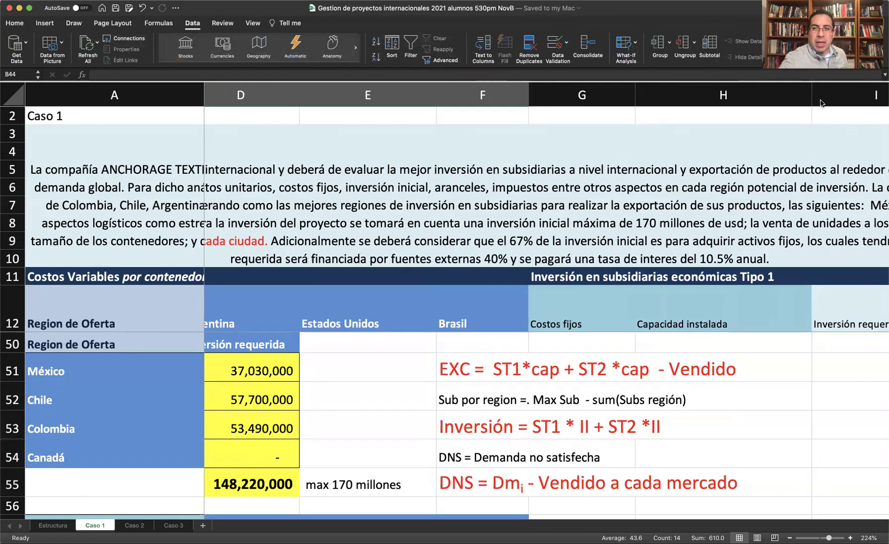
{"action": "left_click", "coordinate": [800, 55]}
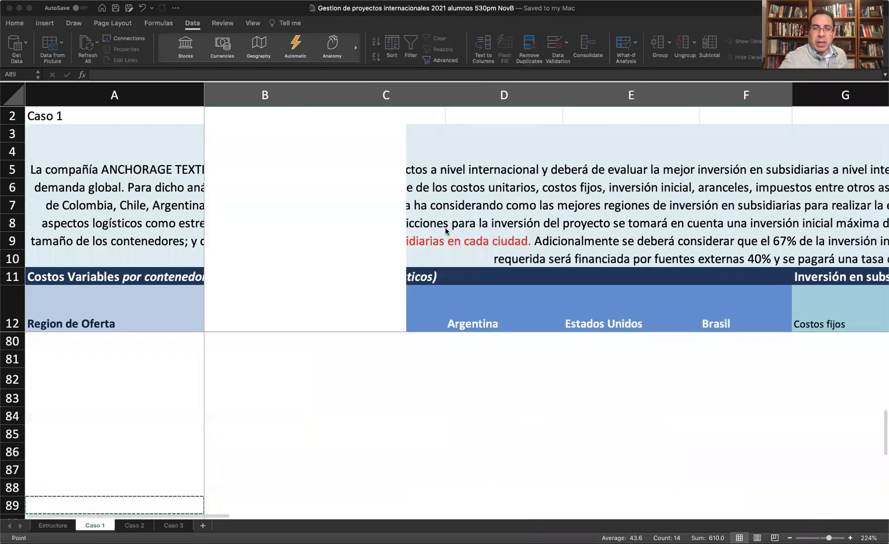
{"action": "scroll", "coordinate": [175, 375], "scroll_direction": "up", "scroll_amount": 5}
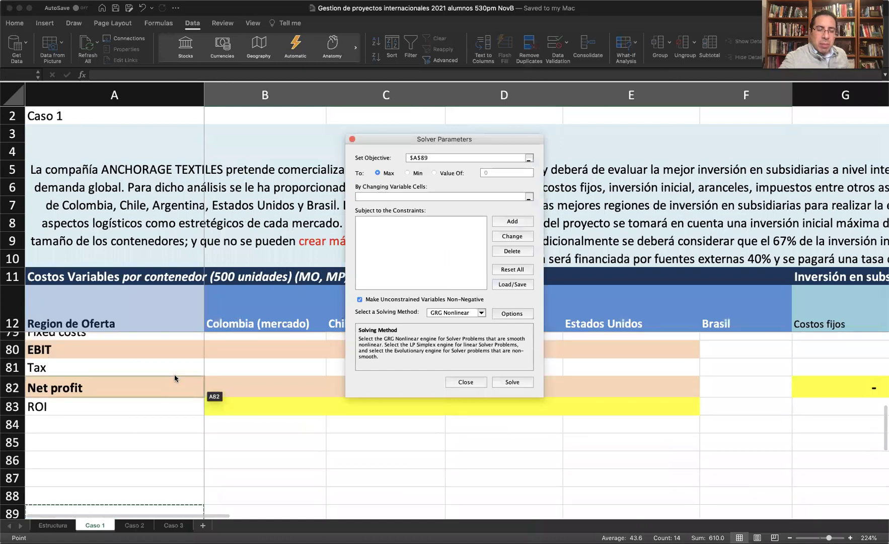
{"action": "scroll", "coordinate": [174, 375], "scroll_direction": "up", "scroll_amount": 3}
{"action": "scroll", "coordinate": [174, 374], "scroll_direction": "down", "scroll_amount": 2}
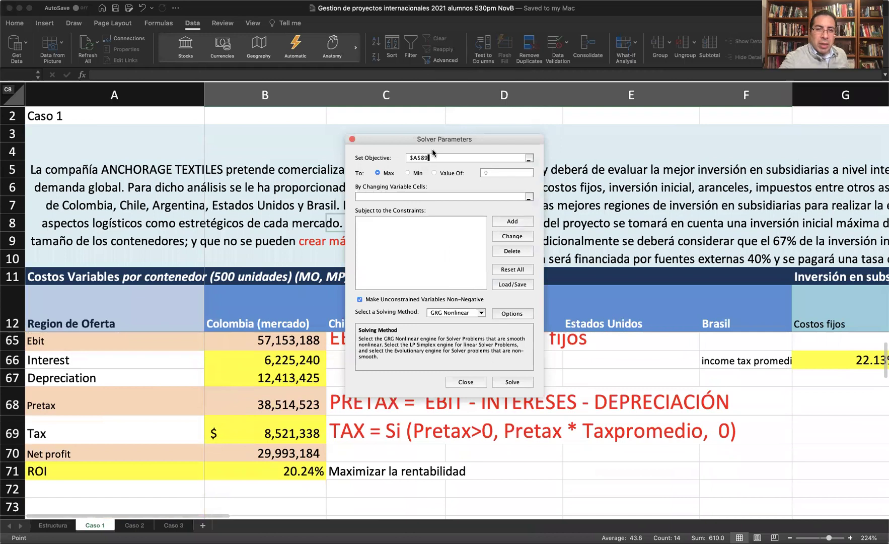
{"action": "left_click_drag", "start_coordinate": [429, 158], "coordinate": [397, 158]}
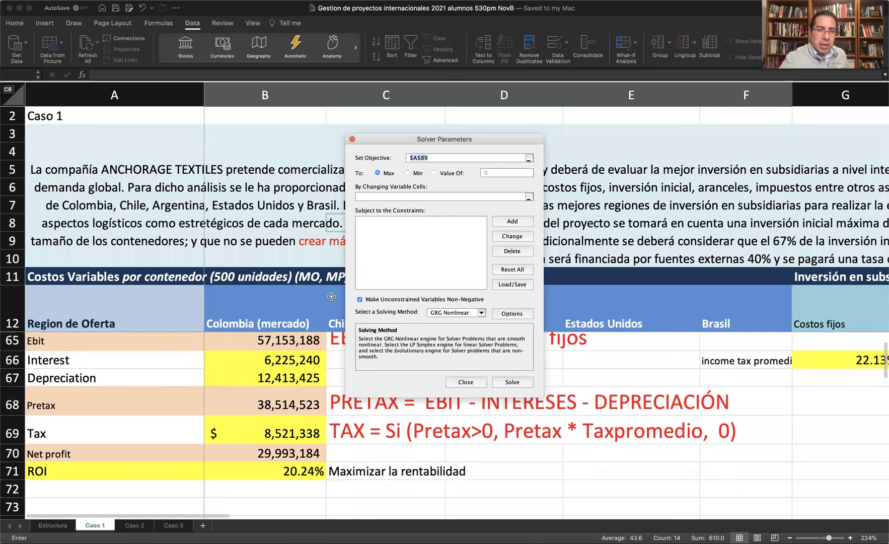
{"action": "left_click", "coordinate": [266, 470]}
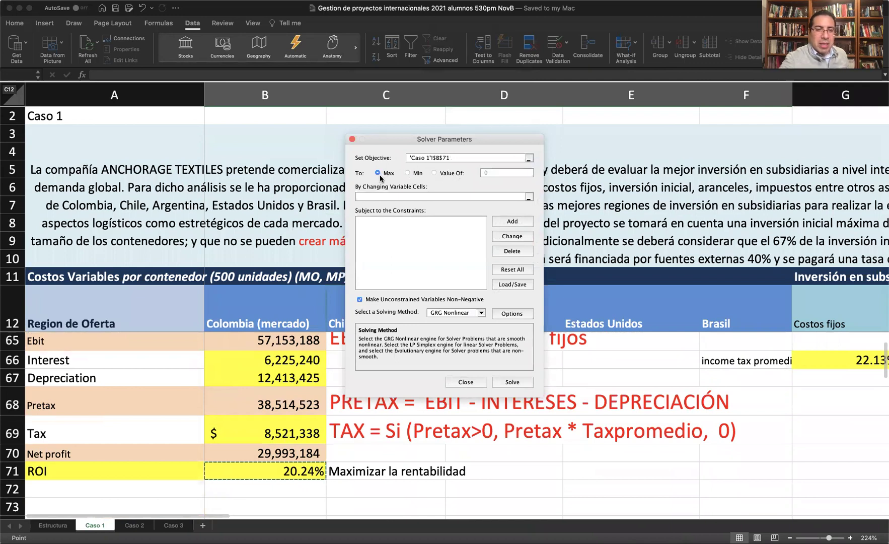
Step: Set Solver's changing variable cells to B44:H47, covering the production allocation and both types of opened subsidiaries
{"action": "left_click", "coordinate": [371, 196]}
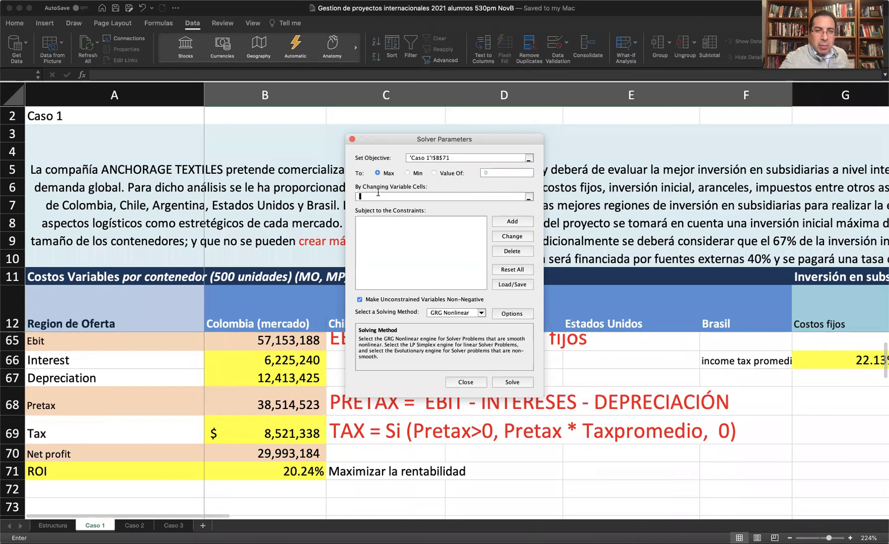
{"action": "scroll", "coordinate": [262, 380], "scroll_direction": "up", "scroll_amount": 5}
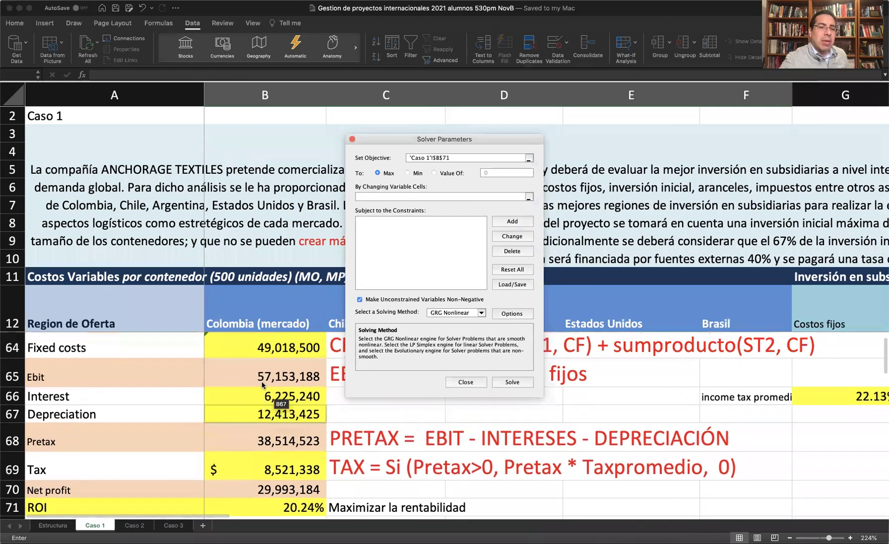
{"action": "scroll", "coordinate": [261, 381], "scroll_direction": "up", "scroll_amount": 7}
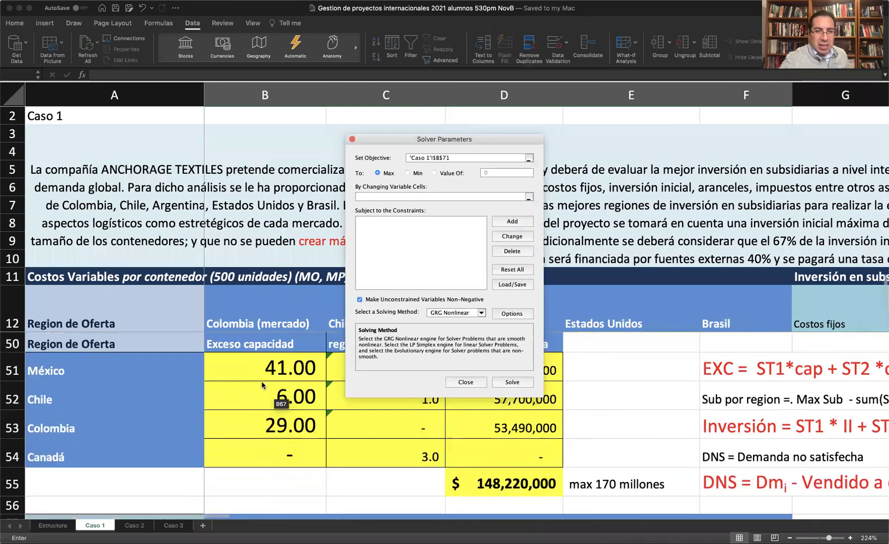
{"action": "scroll", "coordinate": [261, 383], "scroll_direction": "up", "scroll_amount": 3}
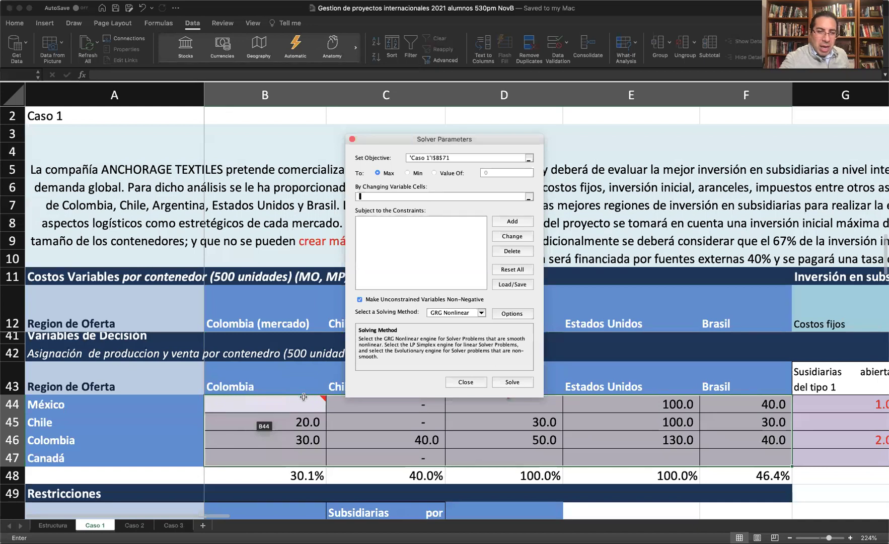
{"action": "left_click", "coordinate": [258, 405]}
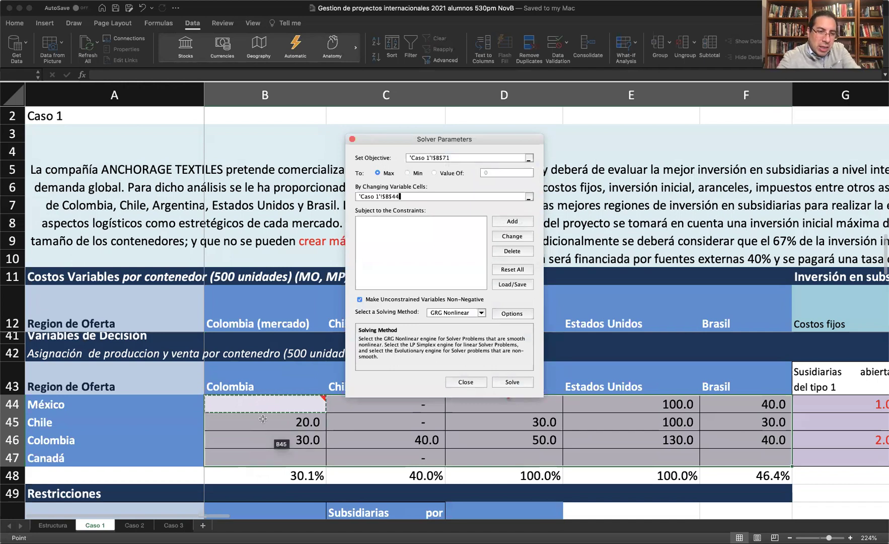
{"action": "left_click_drag", "start_coordinate": [250, 407], "coordinate": [462, 461]}
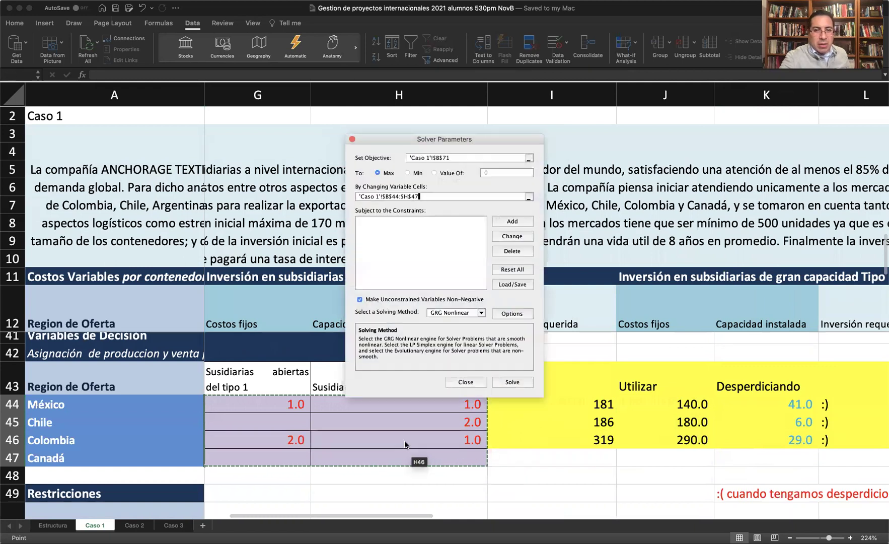
{"action": "scroll", "coordinate": [405, 443], "scroll_direction": "left", "scroll_amount": 5}
{"action": "scroll", "coordinate": [406, 442], "scroll_direction": "left", "scroll_amount": 3}
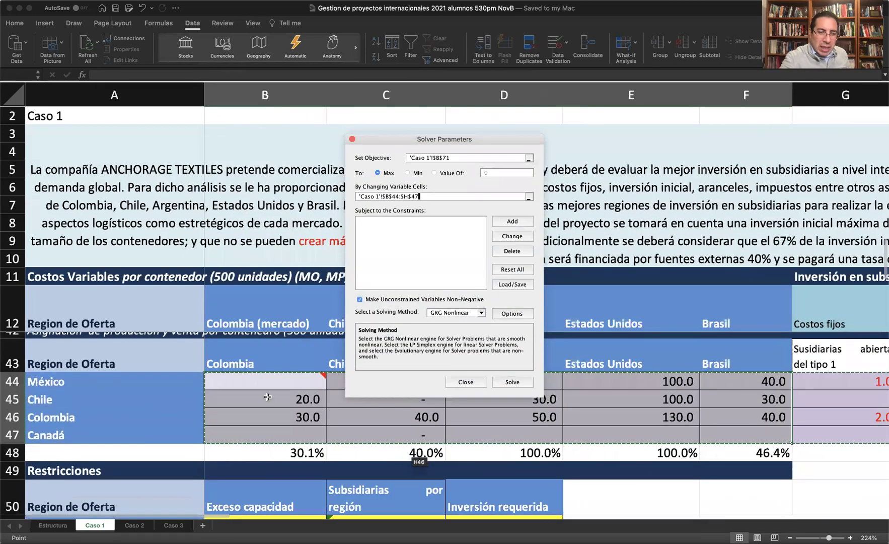
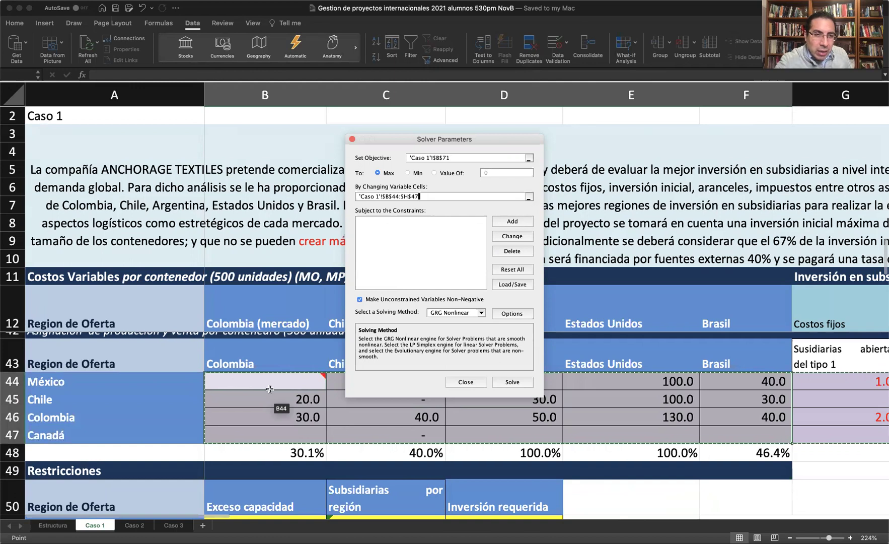
Step: Examine the decision variables, restriction formulas and P&L sections of the Caso 1 sheet with the Solver parameters open
{"action": "scroll", "coordinate": [286, 400], "scroll_direction": "right", "scroll_amount": 3}
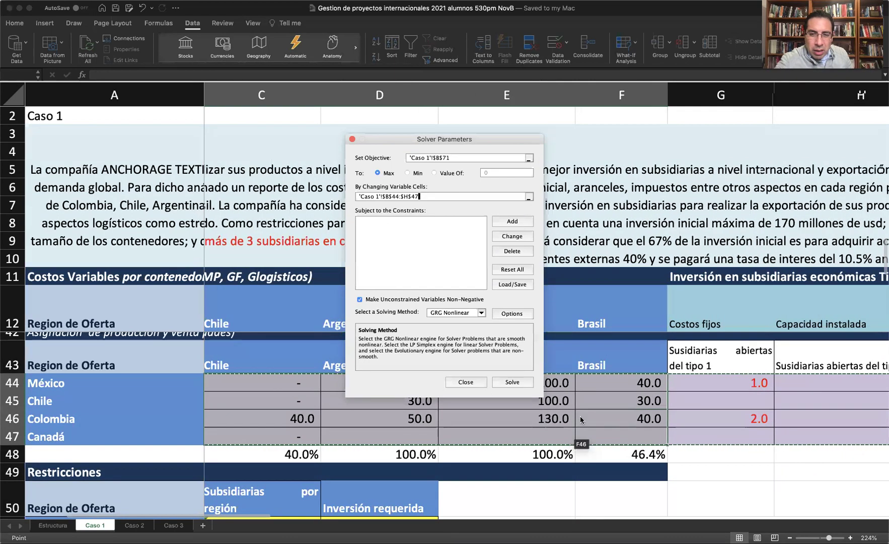
{"action": "scroll", "coordinate": [580, 416], "scroll_direction": "right", "scroll_amount": 4}
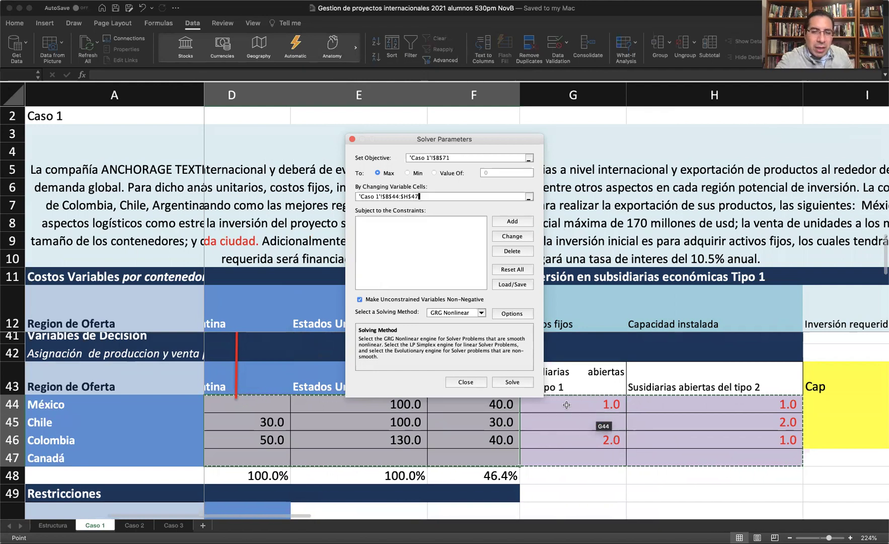
{"action": "scroll", "coordinate": [617, 454], "scroll_direction": "down", "scroll_amount": 2}
{"action": "scroll", "coordinate": [618, 454], "scroll_direction": "down", "scroll_amount": 8}
{"action": "scroll", "coordinate": [618, 454], "scroll_direction": "left", "scroll_amount": 1}
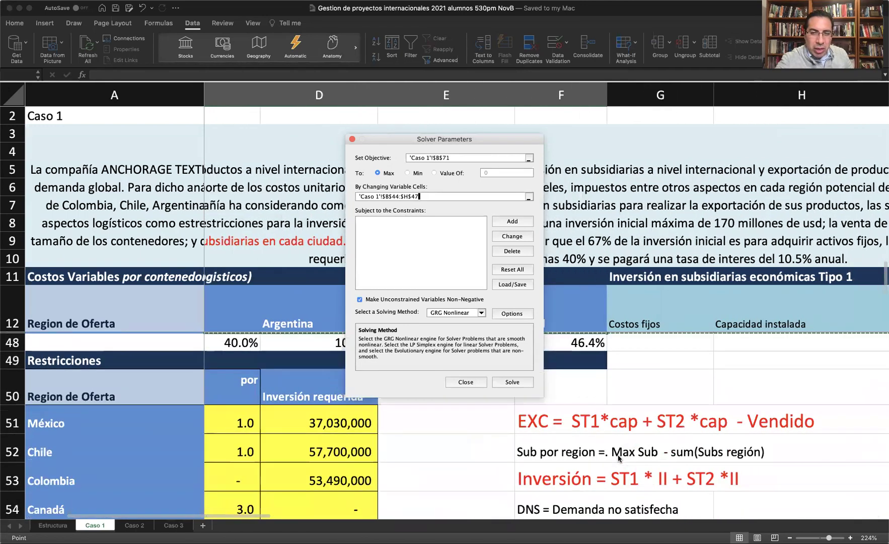
{"action": "scroll", "coordinate": [618, 458], "scroll_direction": "down", "scroll_amount": 7}
{"action": "scroll", "coordinate": [618, 458], "scroll_direction": "right", "scroll_amount": 2}
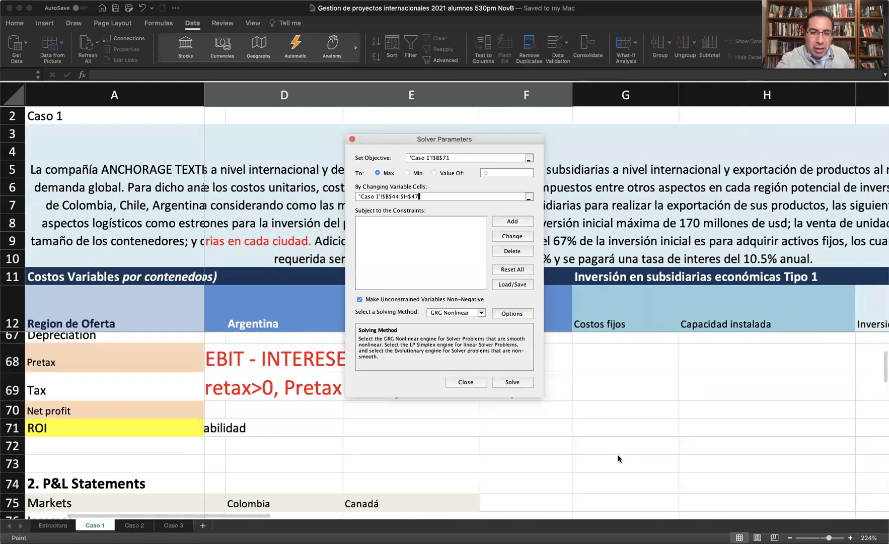
{"action": "scroll", "coordinate": [617, 454], "scroll_direction": "up", "scroll_amount": 12}
{"action": "scroll", "coordinate": [618, 454], "scroll_direction": "right", "scroll_amount": 1}
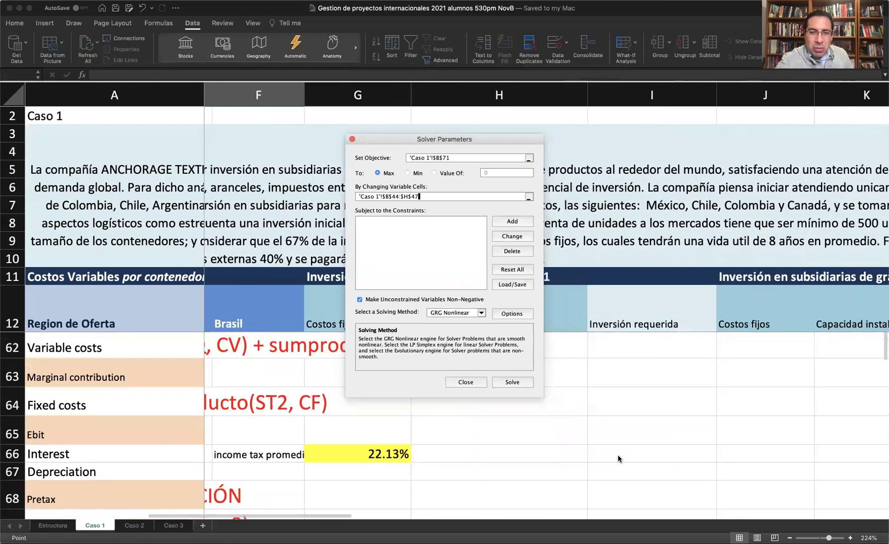
{"action": "scroll", "coordinate": [618, 454], "scroll_direction": "up", "scroll_amount": 1}
{"action": "scroll", "coordinate": [617, 454], "scroll_direction": "left", "scroll_amount": 1}
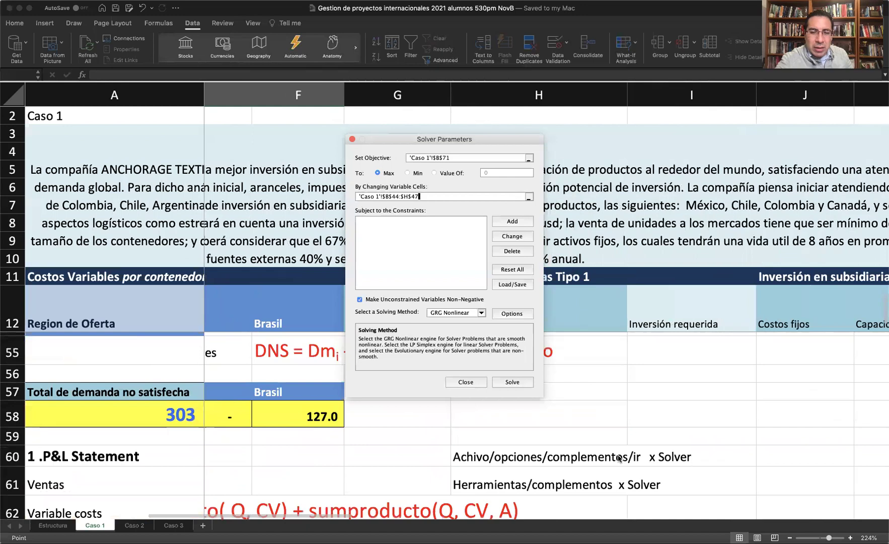
{"action": "scroll", "coordinate": [618, 458], "scroll_direction": "up", "scroll_amount": 6}
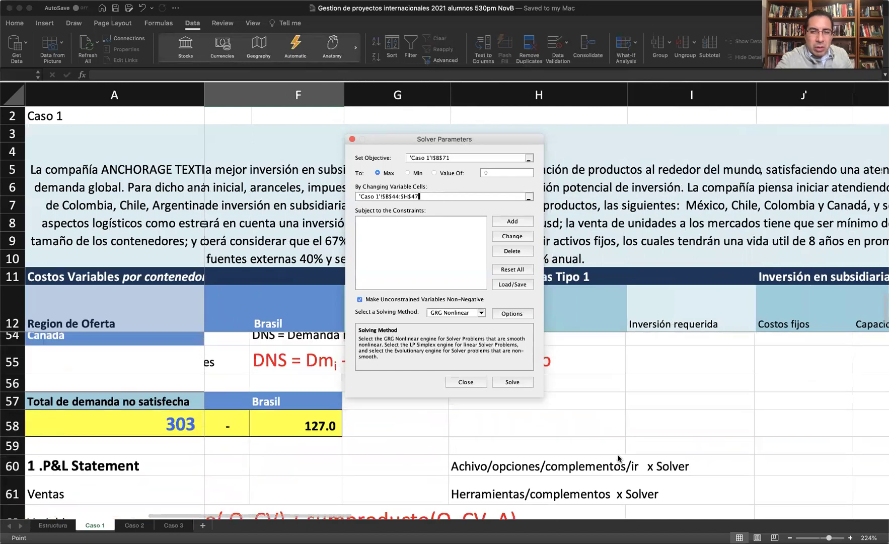
{"action": "scroll", "coordinate": [618, 458], "scroll_direction": "right", "scroll_amount": 2}
{"action": "scroll", "coordinate": [618, 458], "scroll_direction": "right", "scroll_amount": 2}
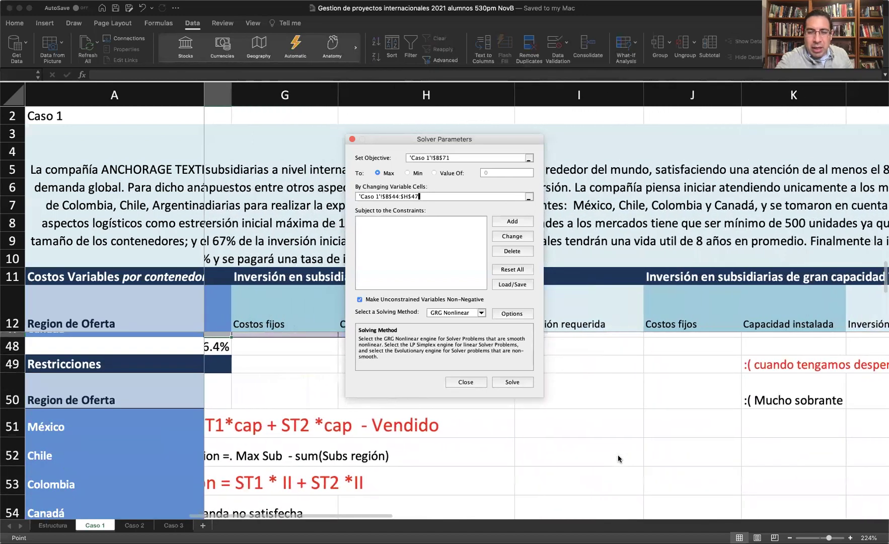
{"action": "scroll", "coordinate": [617, 458], "scroll_direction": "down", "scroll_amount": 3}
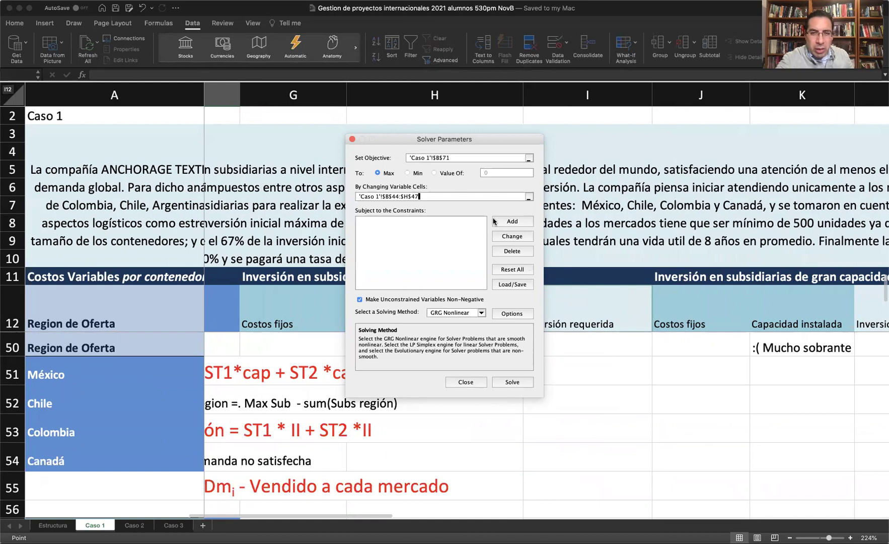
Step: Close the Solver parameters and enter the label "Programar solver" in cell J54
{"action": "left_click", "coordinate": [468, 382]}
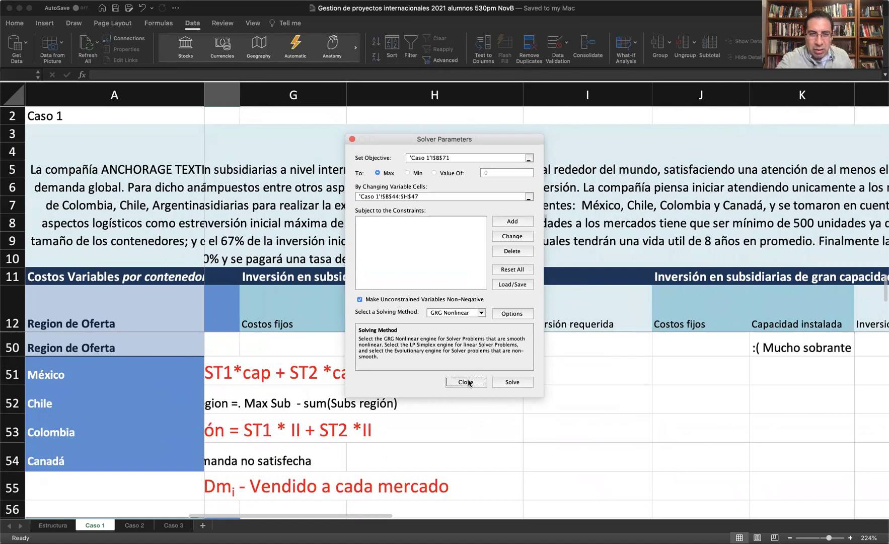
{"action": "scroll", "coordinate": [580, 405], "scroll_direction": "down", "scroll_amount": 3}
{"action": "scroll", "coordinate": [580, 405], "scroll_direction": "right", "scroll_amount": 3}
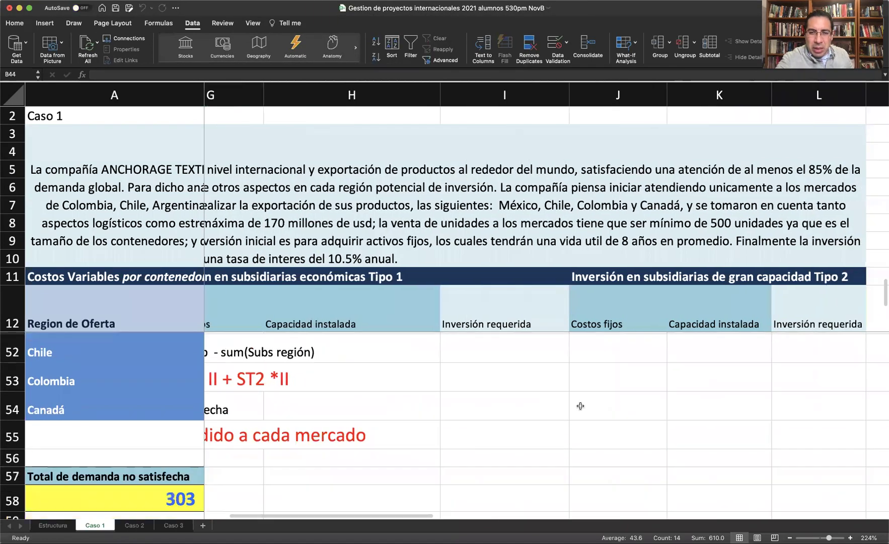
{"action": "left_click", "coordinate": [545, 369]}
{"action": "type", "text": "Programar solver"}
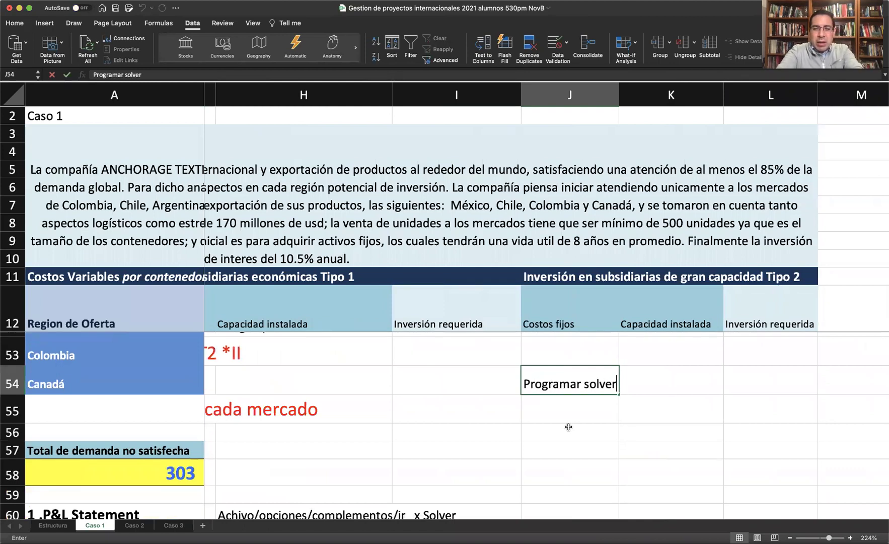
{"action": "key", "text": "Return"}
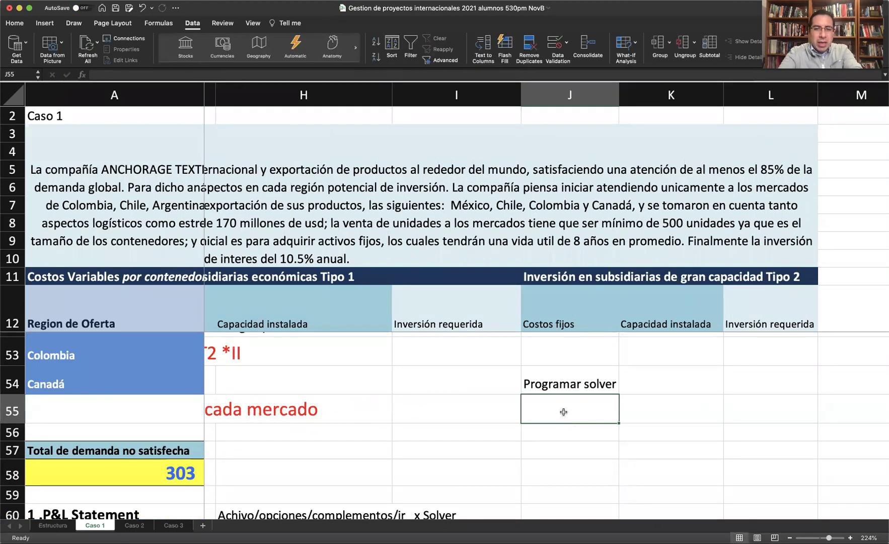
Step: Left-align cells J55:J59 below the "Programar solver" label
{"action": "left_click_drag", "start_coordinate": [568, 422], "coordinate": [574, 499]}
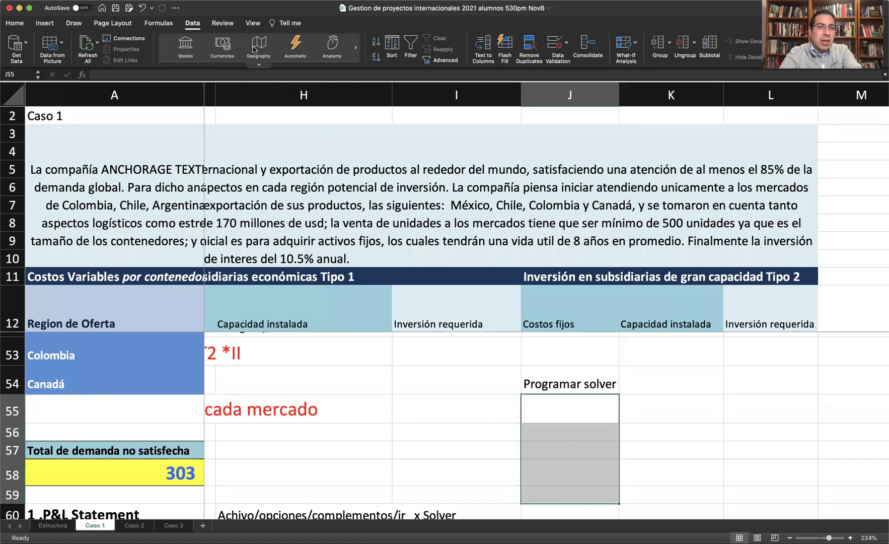
{"action": "left_click", "coordinate": [14, 22]}
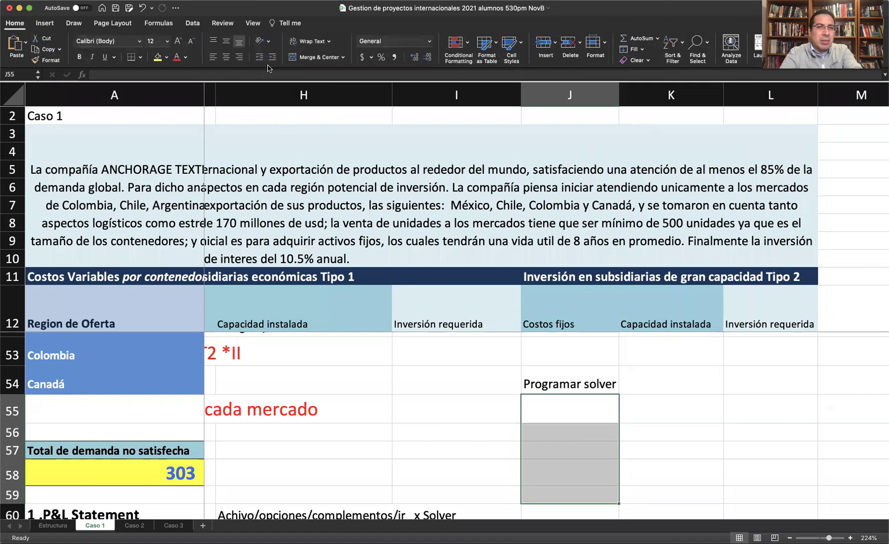
{"action": "left_click", "coordinate": [213, 57]}
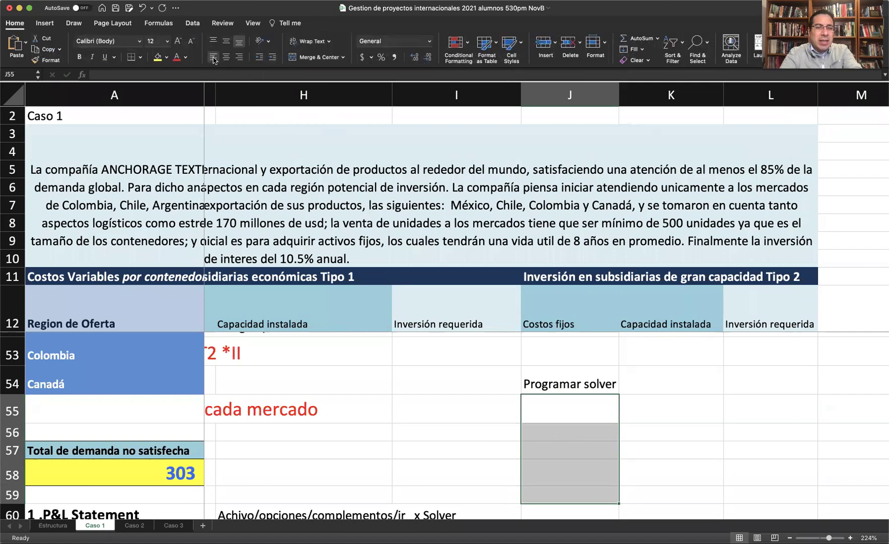
Step: Enter "Restriccion 1. Variables de decisión = Enteros" in cell J55
{"action": "left_click", "coordinate": [542, 403]}
{"action": "type", "text": "Re"}
{"action": "type", "text": "strec"}
{"action": "key", "text": "BackSpace"}
{"action": "key", "text": "BackSpace"}
{"action": "type", "text": "i"}
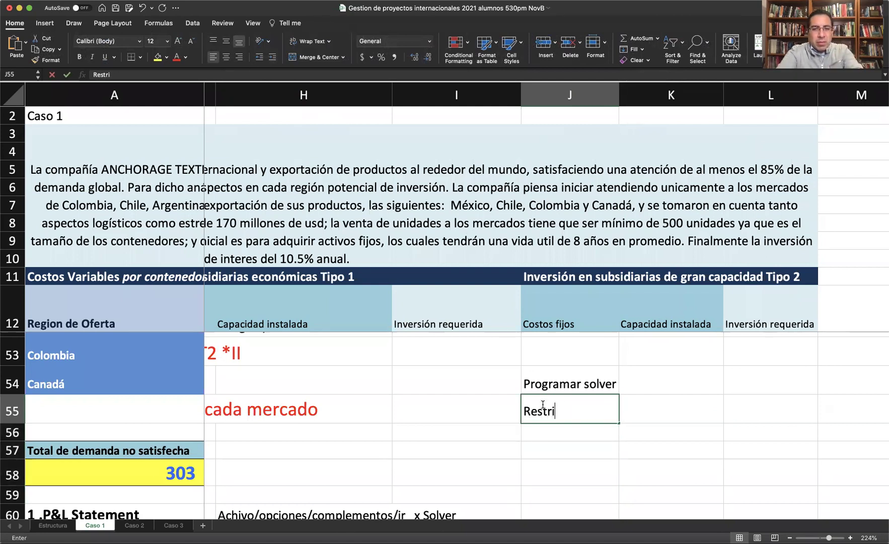
{"action": "type", "text": "ccion 1."}
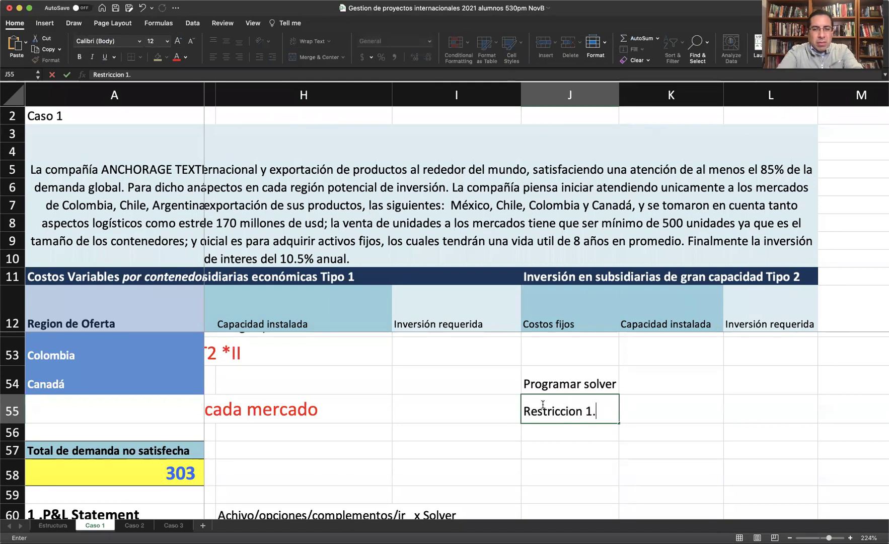
{"action": "type", "text": " VAria"}
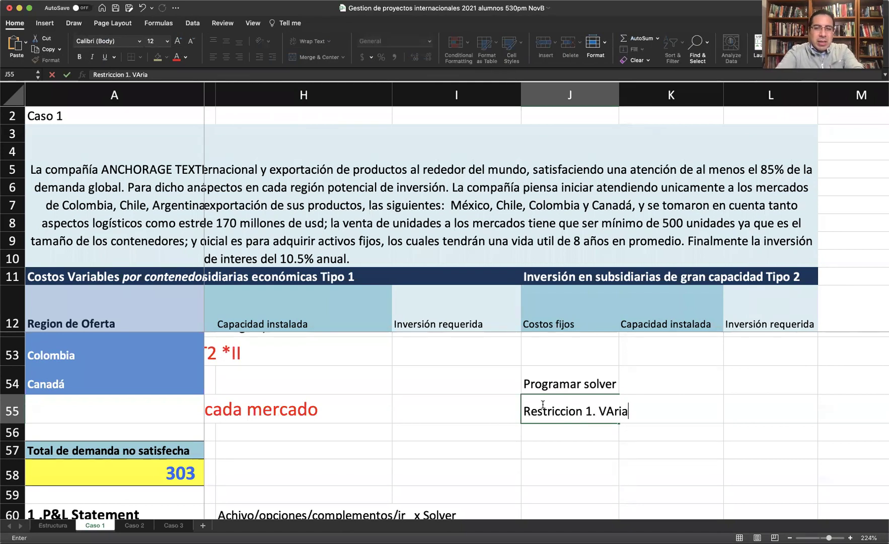
{"action": "type", "text": "biables de"}
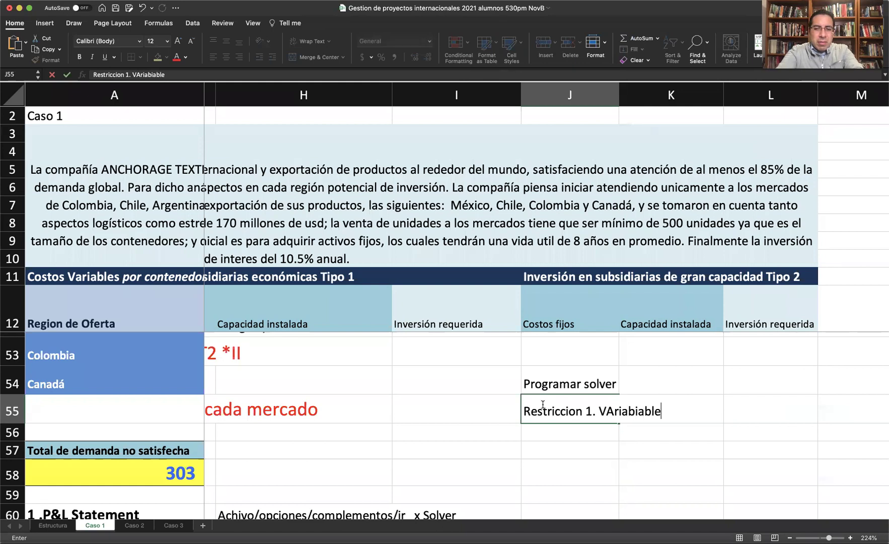
{"action": "key", "text": "BackSpace"}
{"action": "key", "text": "BackSpace"}
{"action": "key", "text": "BackSpace"}
{"action": "key", "text": "BackSpace"}
{"action": "key", "text": "BackSpace"}
{"action": "key", "text": "BackSpace"}
{"action": "key", "text": "BackSpace"}
{"action": "key", "text": "BackSpace"}
{"action": "type", "text": "les de decisión = Entr"}
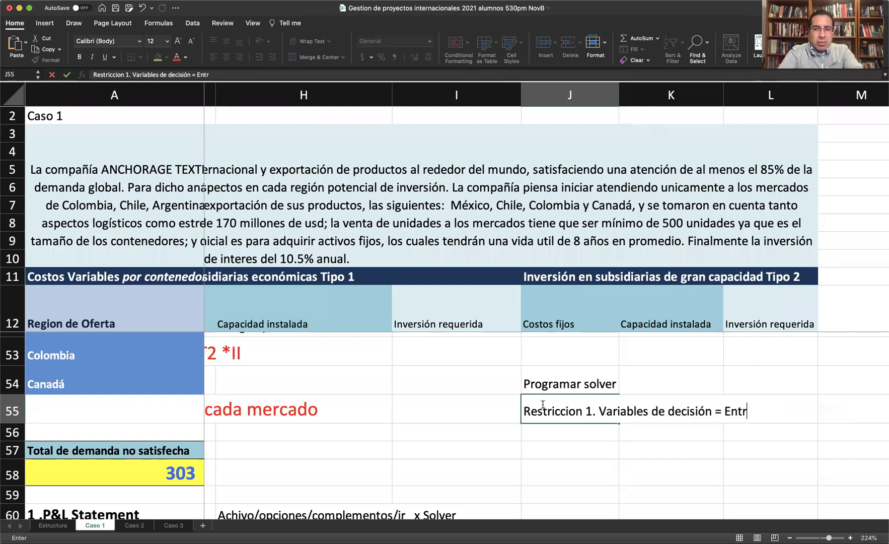
{"action": "key", "text": "BackSpace"}
{"action": "type", "text": "eros"}
{"action": "key", "text": "Return"}
Step: Enter "Restricción 2. Variables de decisión >= 0" in cell J56
{"action": "type", "text": "Restric"}
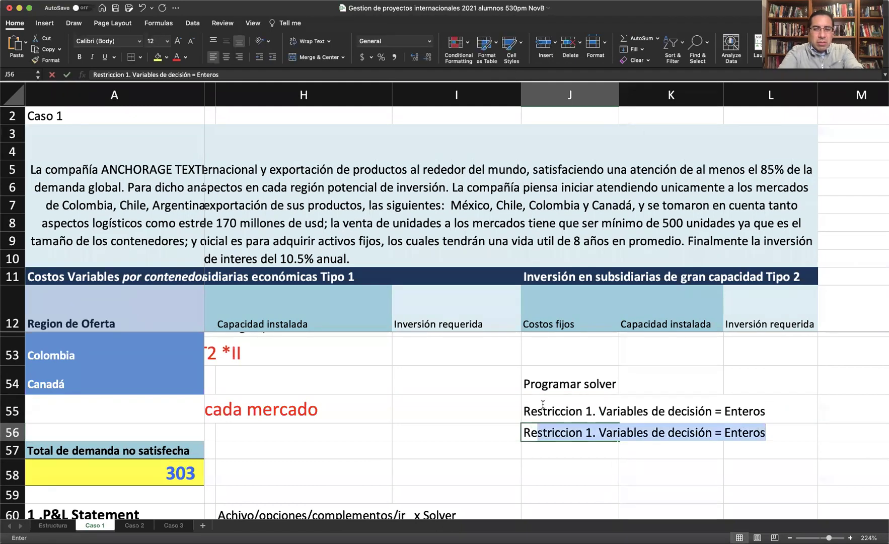
{"action": "type", "text": "ción"}
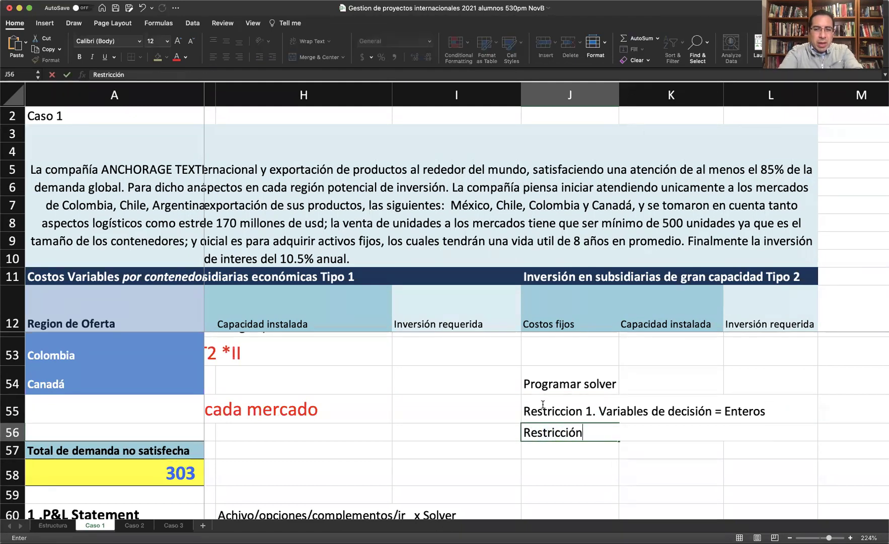
{"action": "type", "text": " 2. Varibles"}
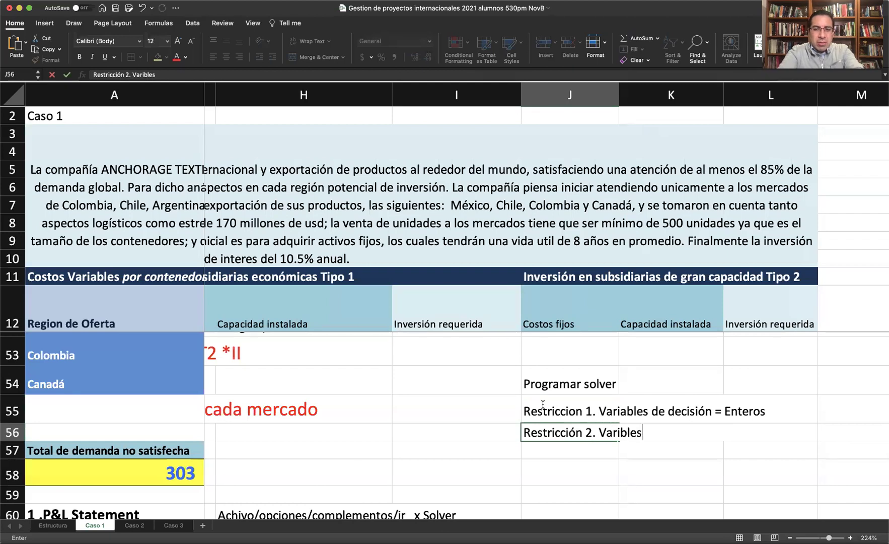
{"action": "key", "text": "BackSpace"}
{"action": "key", "text": "BackSpace"}
{"action": "type", "text": "ables de ce"}
{"action": "key", "text": "BackSpace"}
{"action": "type", "text": "decisión "}
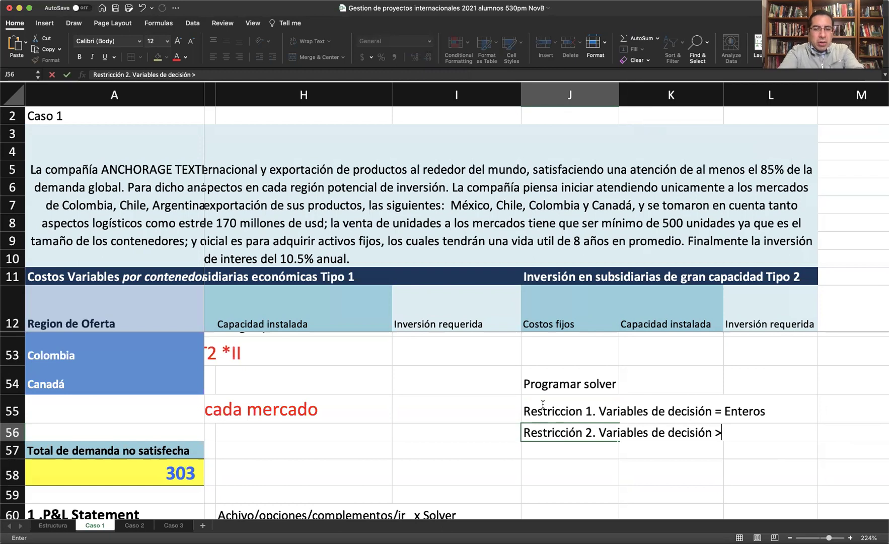
{"action": "type", "text": ">= 0"}
{"action": "key", "text": "Return"}
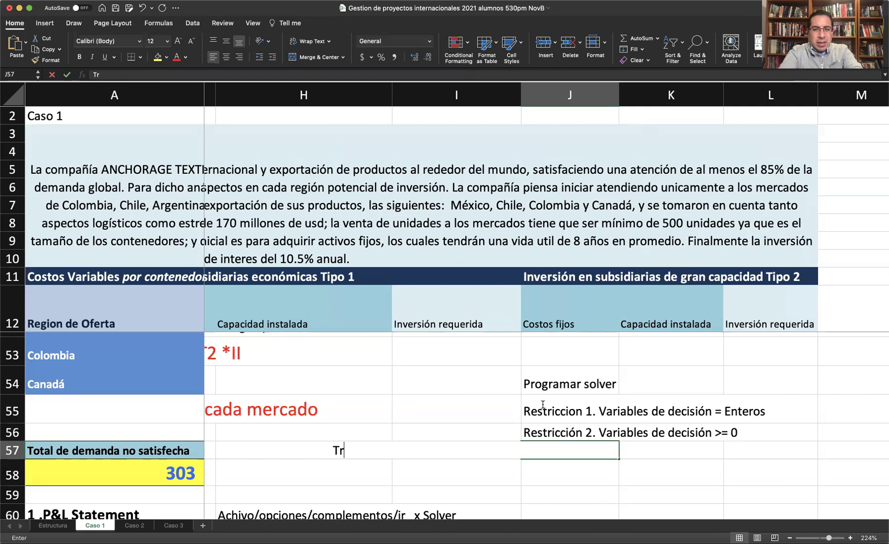
Step: Copy the restriction 2 text from J56 into cells J57:J59 as a base for the remaining restrictions
{"action": "key", "text": "Up"}
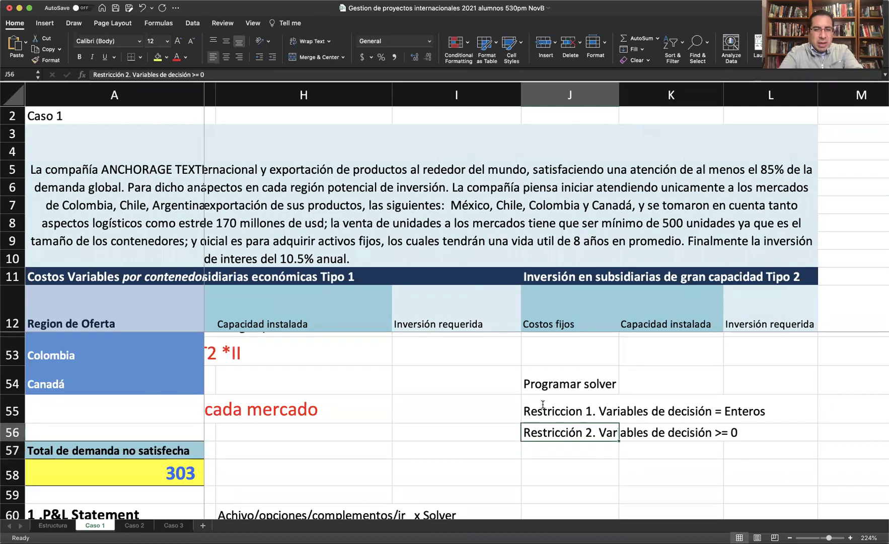
{"action": "key", "text": "super+c"}
{"action": "key", "text": "shift+Down"}
{"action": "key", "text": "shift+Down"}
{"action": "key", "text": "shift+Down"}
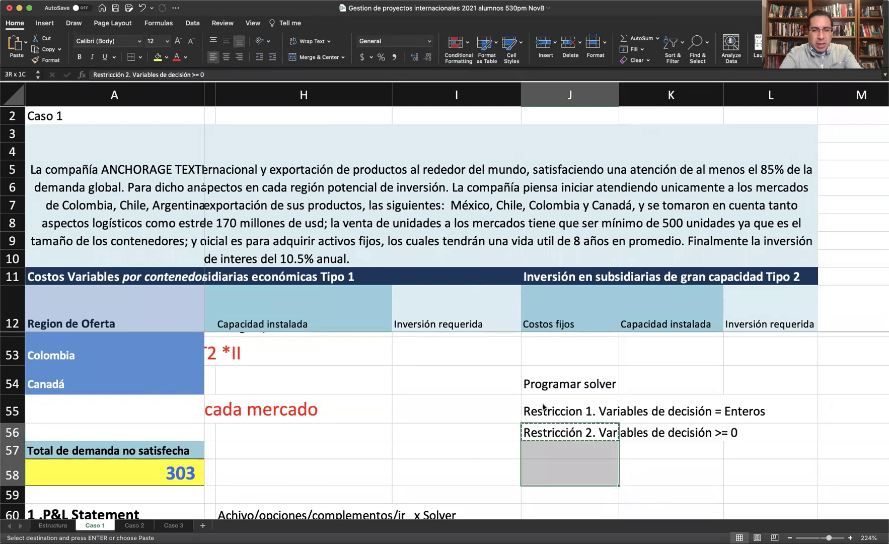
{"action": "key", "text": "super+v"}
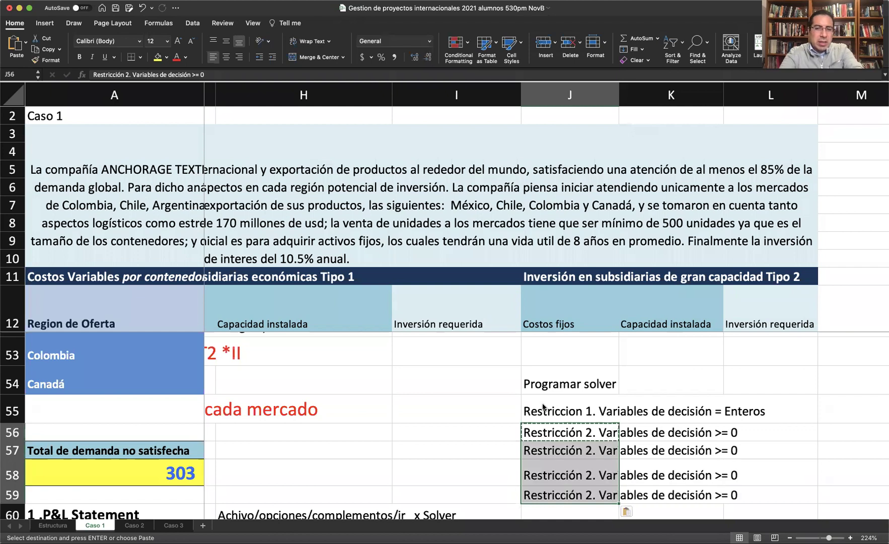
Step: Change the restriction number in cell J57 to 3
{"action": "double_click", "coordinate": [547, 449]}
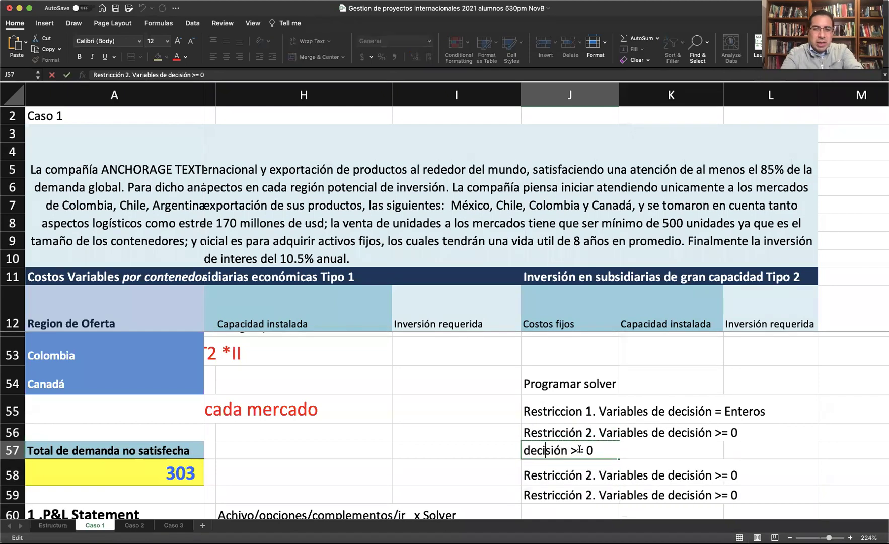
{"action": "key", "text": "Escape"}
{"action": "double_click", "coordinate": [574, 445]}
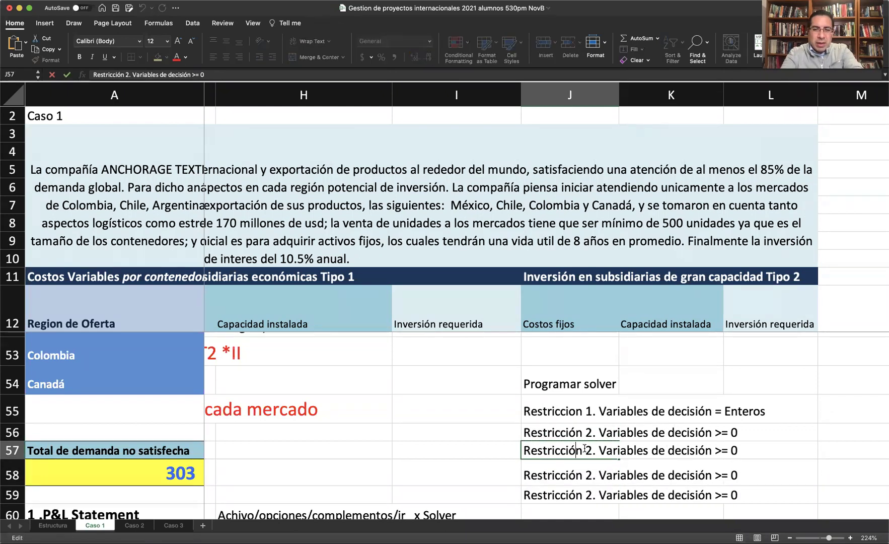
{"action": "key", "text": "BackSpace"}
{"action": "type", "text": "3"}
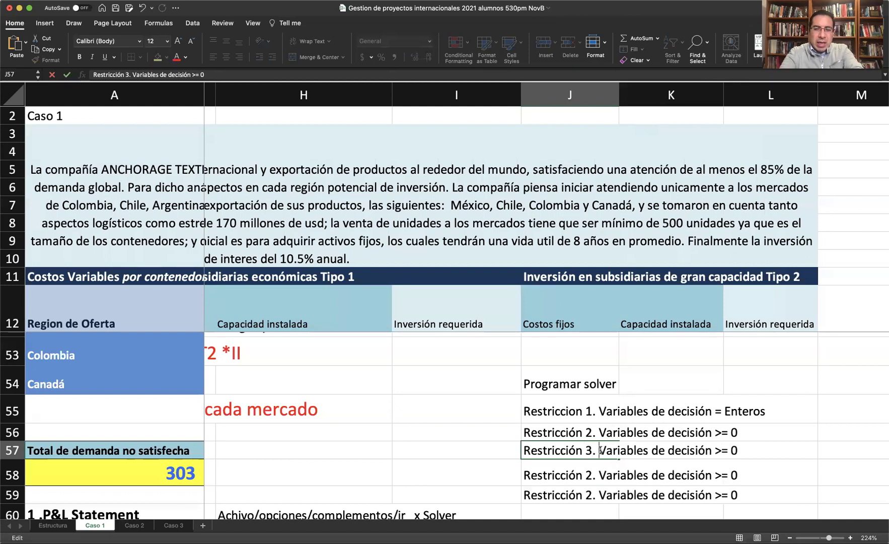
Step: Replace the description after "Restricción 3." in J57 with "Exceso capacidad >= 0", based on the Restricciones table
{"action": "left_click_drag", "start_coordinate": [600, 450], "coordinate": [828, 464]}
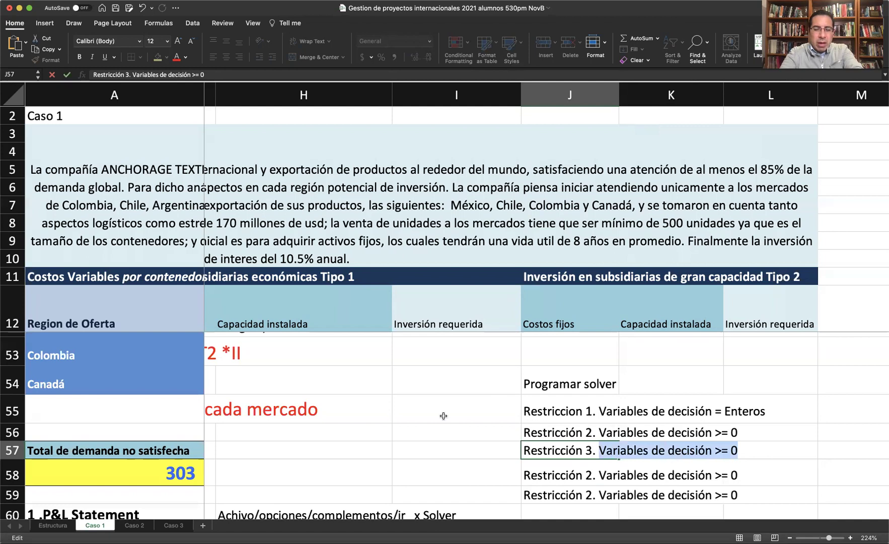
{"action": "scroll", "coordinate": [443, 416], "scroll_direction": "left", "scroll_amount": 5}
{"action": "scroll", "coordinate": [439, 416], "scroll_direction": "up", "scroll_amount": 3}
{"action": "scroll", "coordinate": [440, 416], "scroll_direction": "left", "scroll_amount": 5}
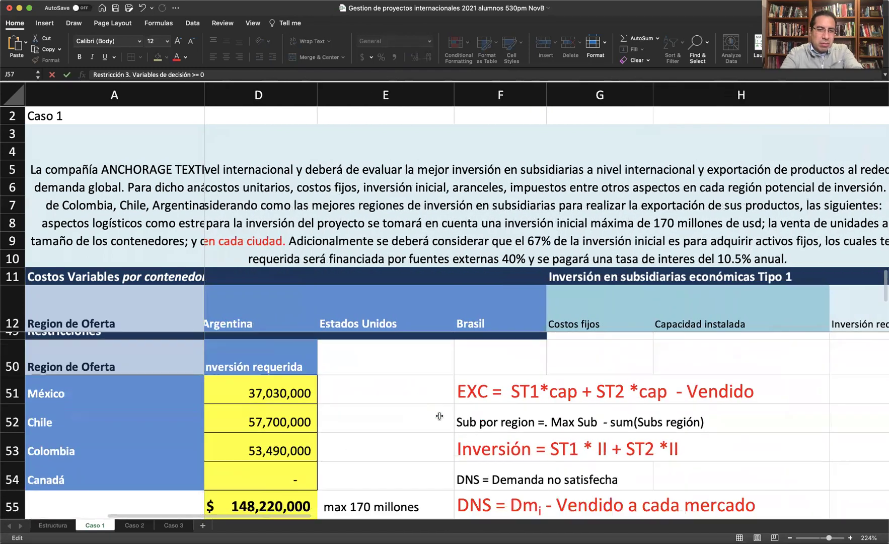
{"action": "scroll", "coordinate": [403, 410], "scroll_direction": "down", "scroll_amount": 2}
{"action": "scroll", "coordinate": [363, 406], "scroll_direction": "up", "scroll_amount": 2}
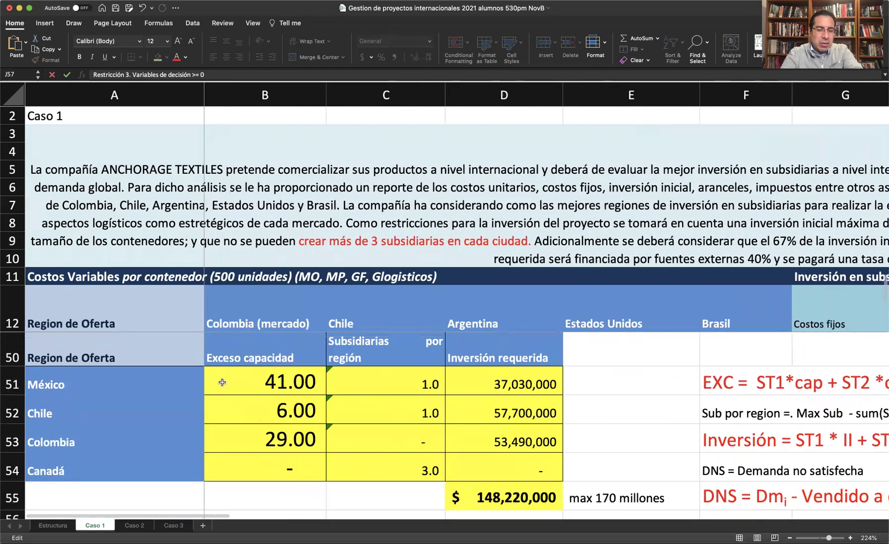
{"action": "scroll", "coordinate": [340, 406], "scroll_direction": "right", "scroll_amount": 5}
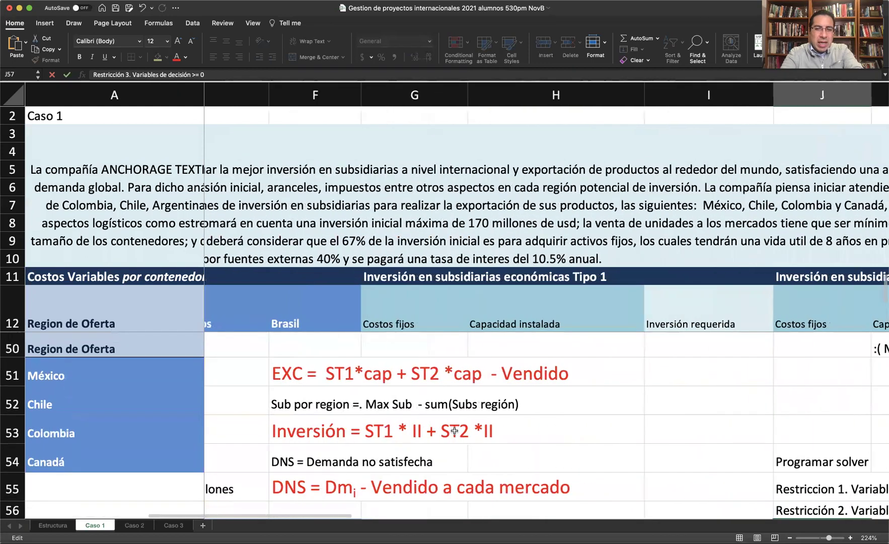
{"action": "scroll", "coordinate": [450, 431], "scroll_direction": "down", "scroll_amount": 1}
{"action": "scroll", "coordinate": [450, 431], "scroll_direction": "right", "scroll_amount": 3}
{"action": "scroll", "coordinate": [567, 477], "scroll_direction": "down", "scroll_amount": 1}
{"action": "left_click_drag", "start_coordinate": [686, 465], "coordinate": [567, 480]}
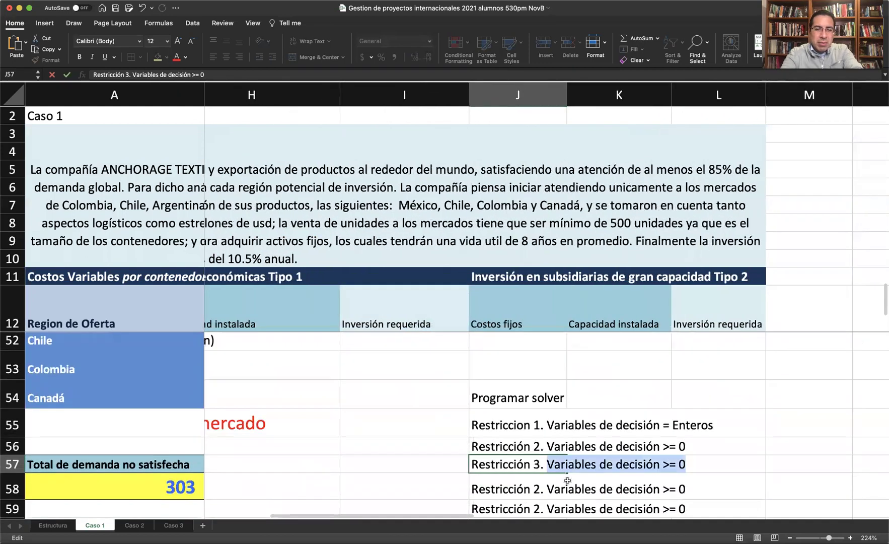
{"action": "type", "text": "Exceso "}
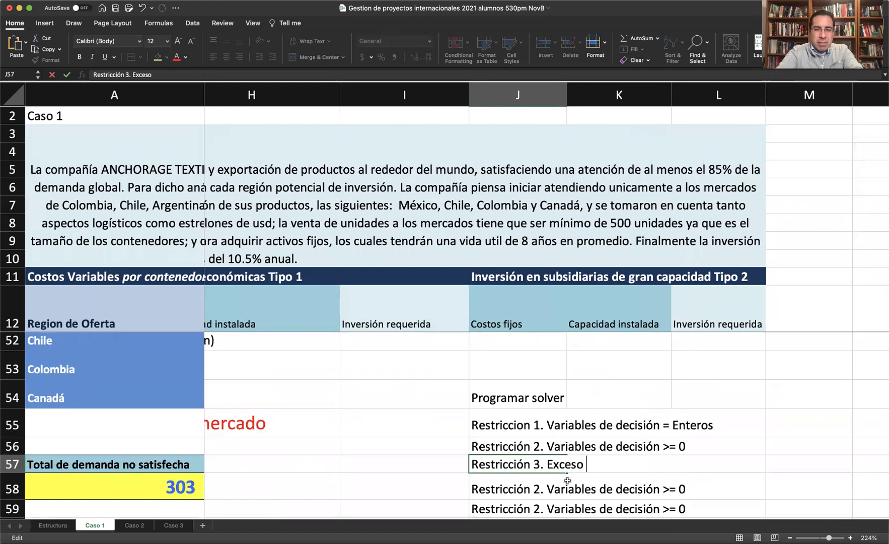
{"action": "type", "text": "capa"}
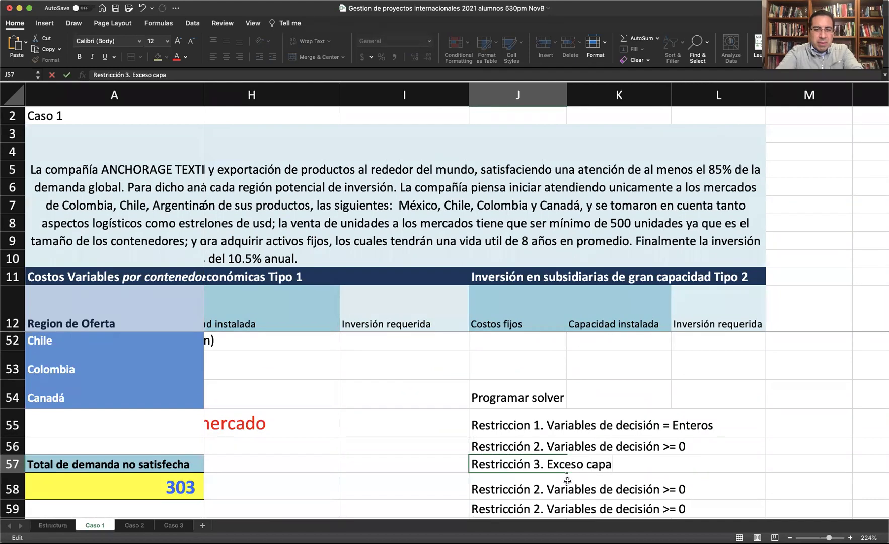
{"action": "type", "text": "cidad > =0"}
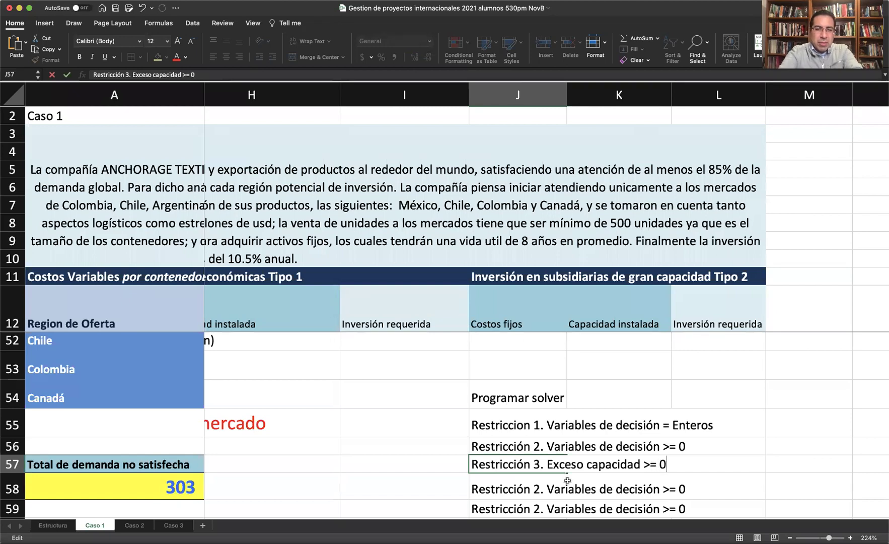
{"action": "key", "text": "Return"}
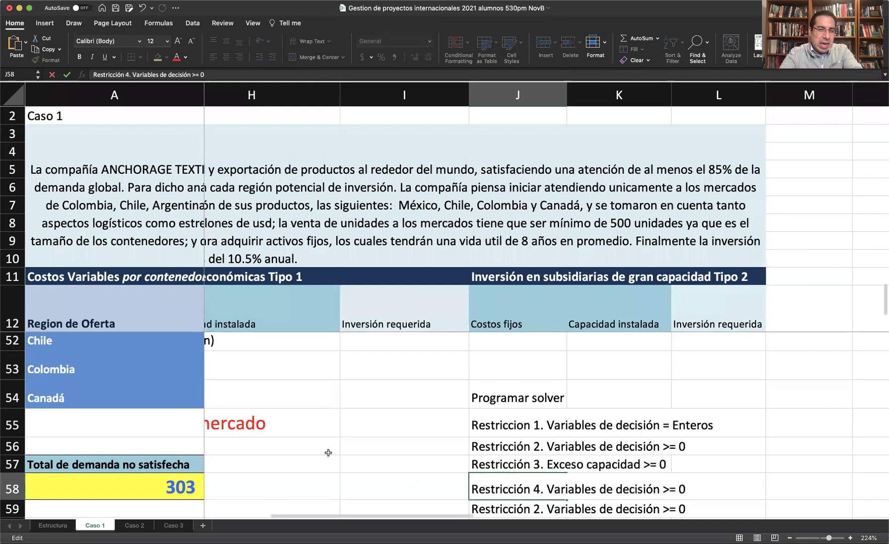
Step: Change cell J58 to read "Restricción 4. Subsidiarias x región >= 0", following the Restricciones table
{"action": "scroll", "coordinate": [328, 452], "scroll_direction": "left", "scroll_amount": 10}
{"action": "scroll", "coordinate": [328, 453], "scroll_direction": "up", "scroll_amount": 3}
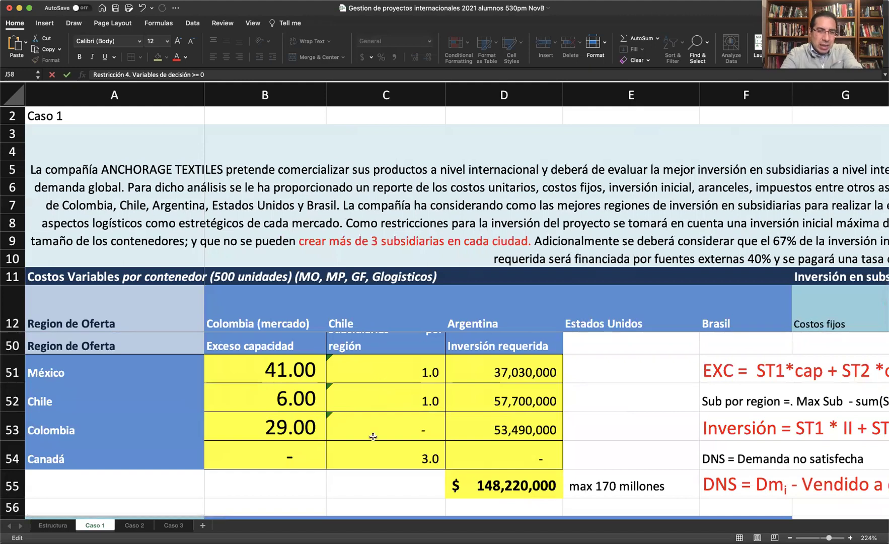
{"action": "scroll", "coordinate": [370, 437], "scroll_direction": "up", "scroll_amount": 2}
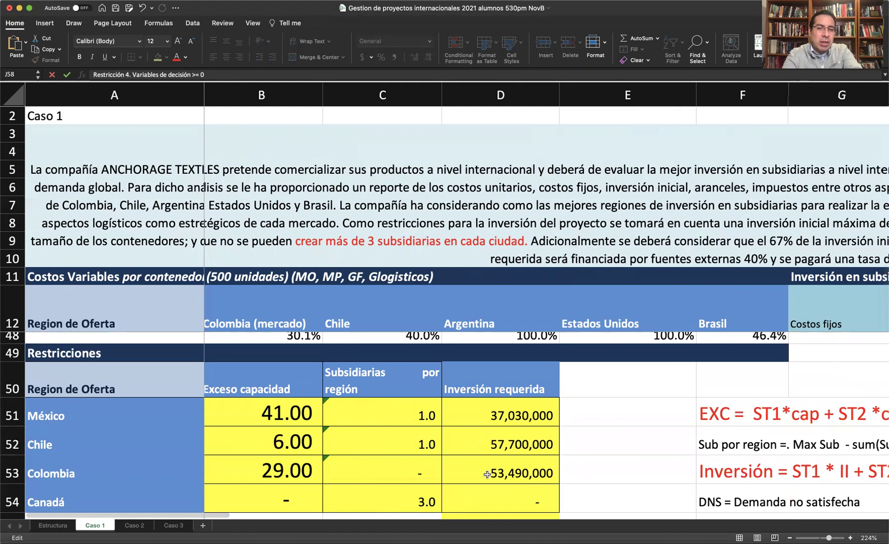
{"action": "scroll", "coordinate": [486, 473], "scroll_direction": "right", "scroll_amount": 5}
{"action": "scroll", "coordinate": [487, 473], "scroll_direction": "down", "scroll_amount": 5}
{"action": "scroll", "coordinate": [487, 473], "scroll_direction": "right", "scroll_amount": 4}
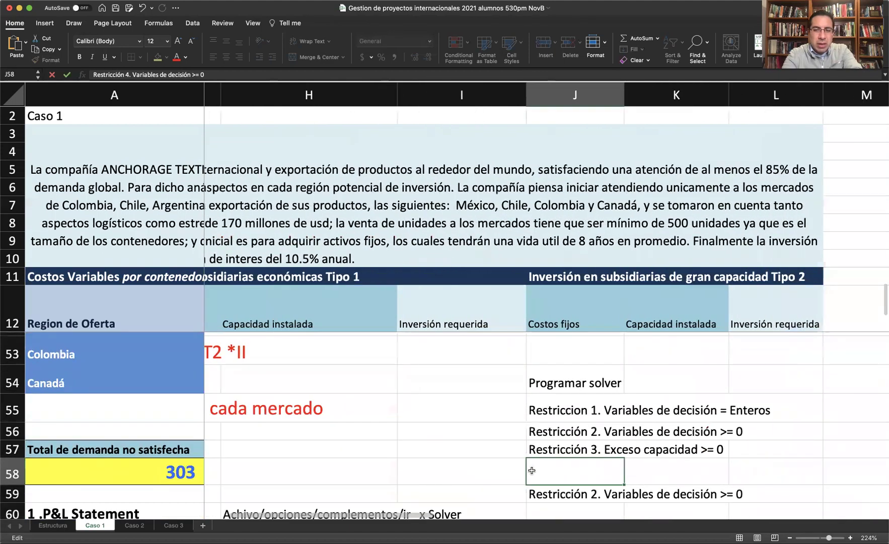
{"action": "left_click_drag", "start_coordinate": [604, 474], "coordinate": [794, 479]}
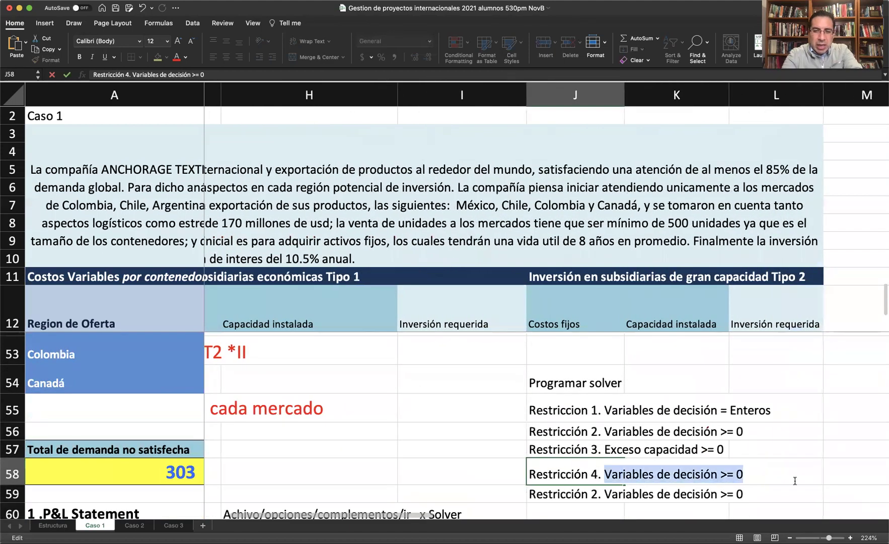
{"action": "type", "text": "Subr"}
{"action": "type", "text": "sidiaria"}
{"action": "type", "text": "s x región"}
{"action": "type", "text": " Z"}
{"action": "key", "text": "BackSpace"}
{"action": "type", "text": ">= 0"}
{"action": "key", "text": "Return"}
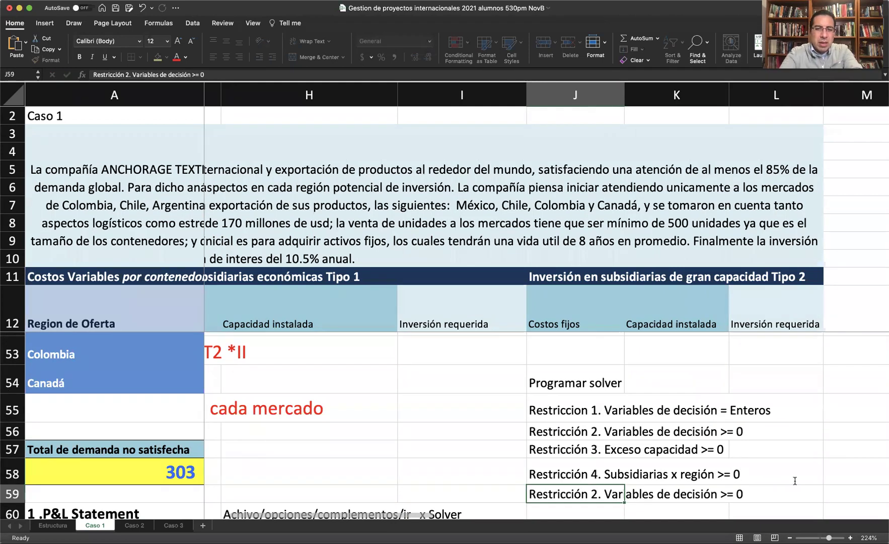
Step: Check the total investment against its 170 million maximum, and change the restriction number in cell J59 to 5
{"action": "scroll", "coordinate": [793, 479], "scroll_direction": "left", "scroll_amount": 6}
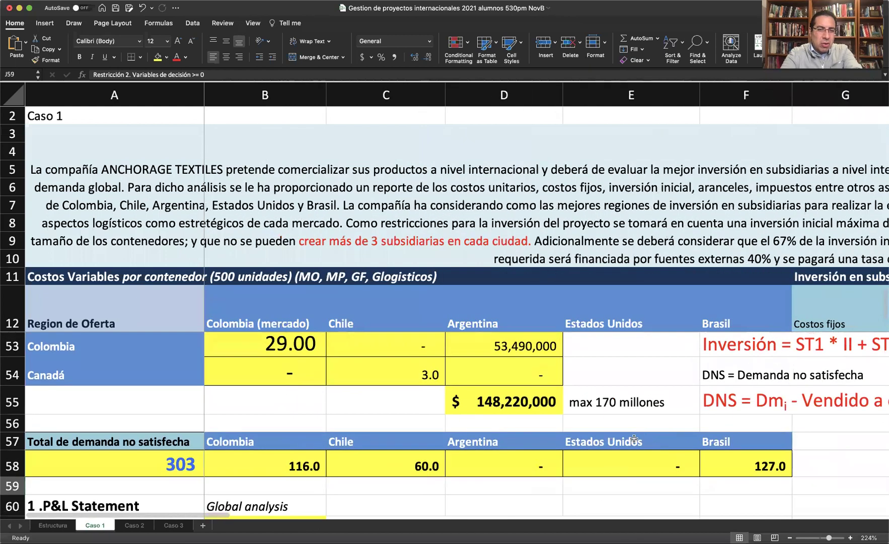
{"action": "scroll", "coordinate": [523, 441], "scroll_direction": "up", "scroll_amount": 2}
{"action": "left_click", "coordinate": [504, 461]}
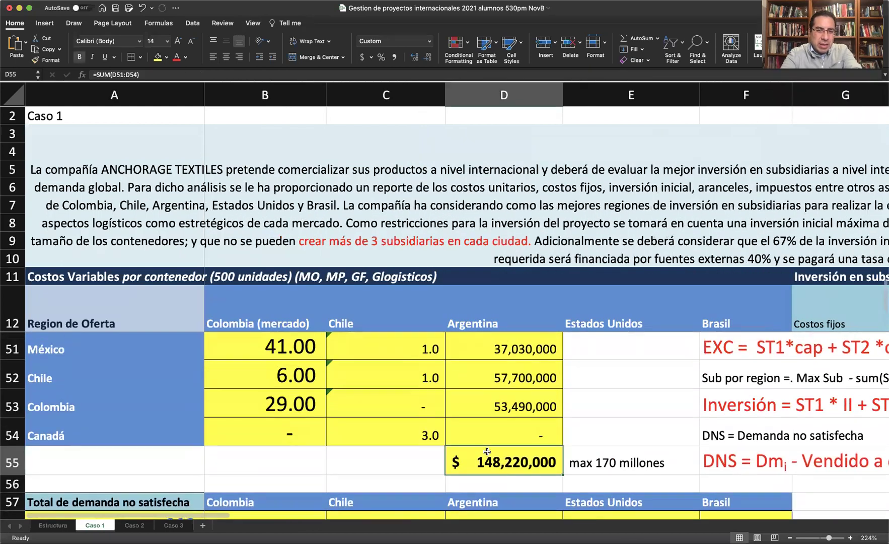
{"action": "scroll", "coordinate": [556, 422], "scroll_direction": "right", "scroll_amount": 1}
{"action": "scroll", "coordinate": [556, 422], "scroll_direction": "right", "scroll_amount": 6}
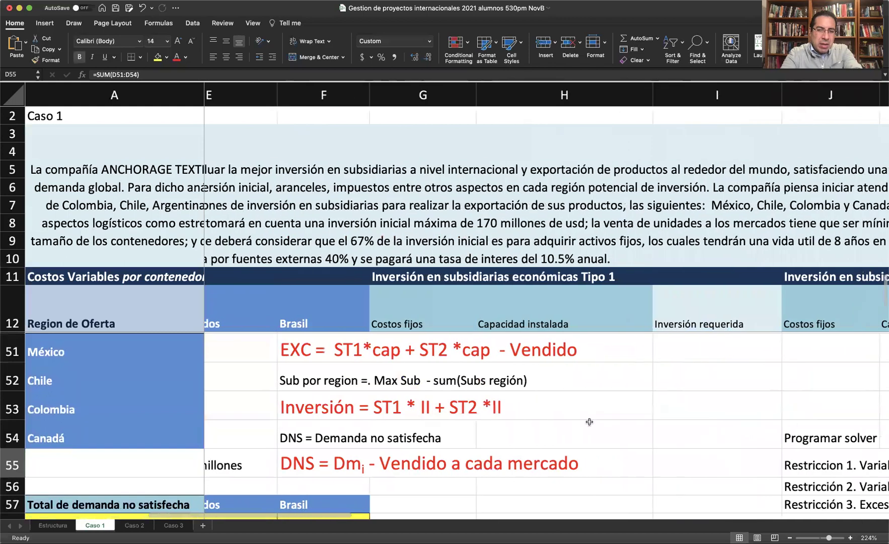
{"action": "scroll", "coordinate": [698, 440], "scroll_direction": "right", "scroll_amount": 2}
{"action": "scroll", "coordinate": [699, 441], "scroll_direction": "down", "scroll_amount": 3}
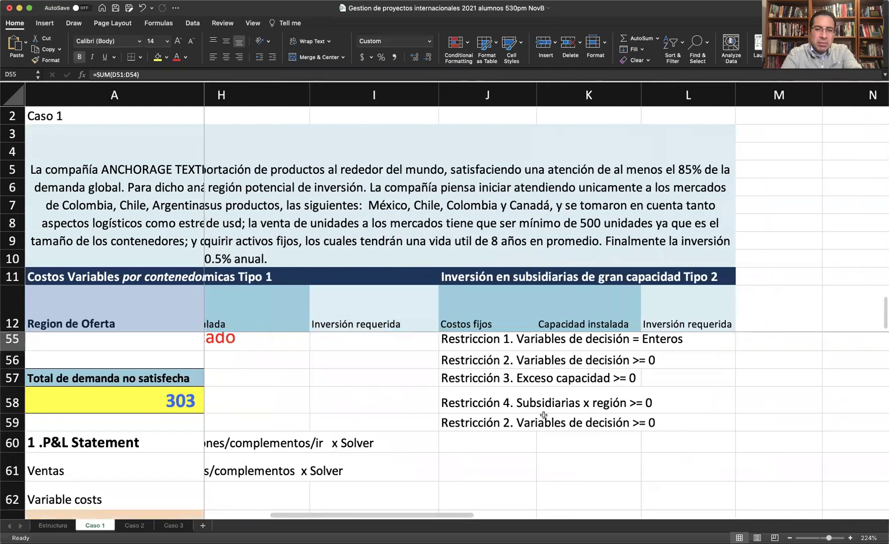
{"action": "double_click", "coordinate": [497, 423]}
{"action": "left_click", "coordinate": [505, 422]}
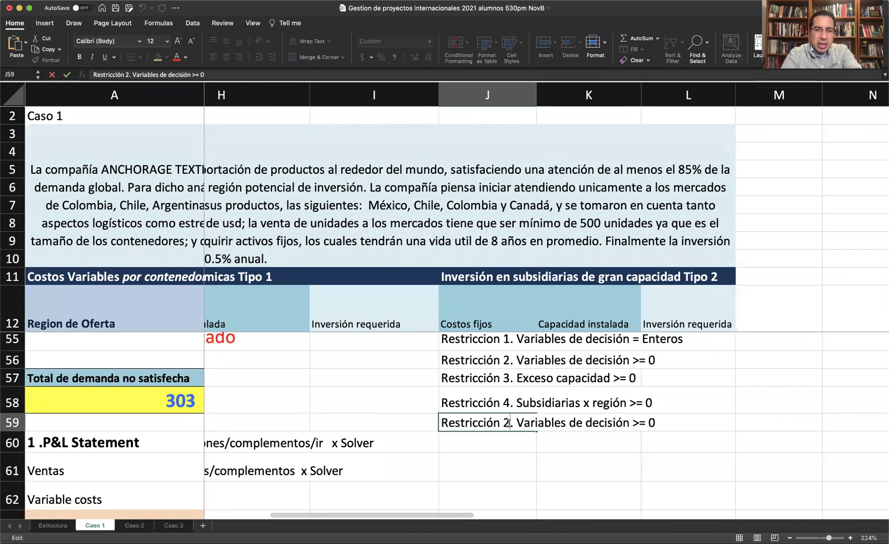
{"action": "key", "text": "BackSpace"}
{"action": "type", "text": "5"}
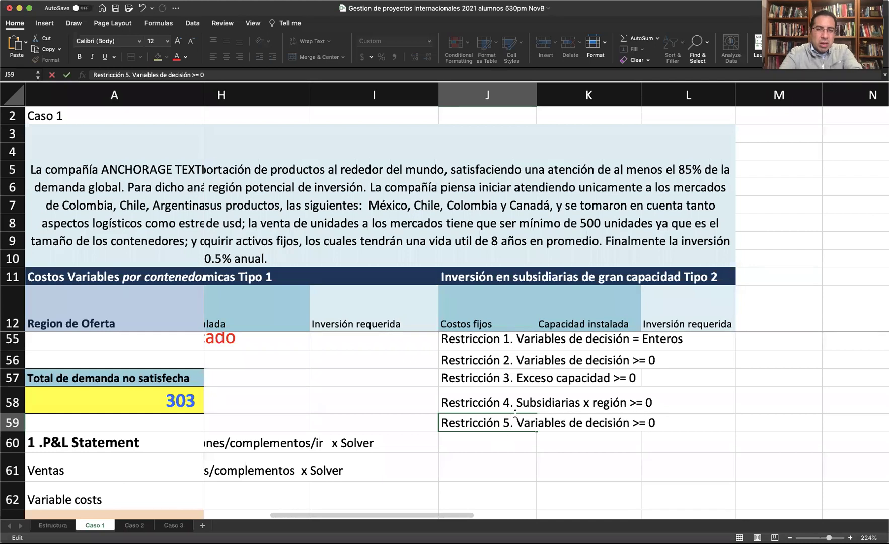
Step: Replace the description after "Restricción 5." in J59 with "Inversión total < 170000000"
{"action": "left_click_drag", "start_coordinate": [519, 422], "coordinate": [785, 439]}
{"action": "type", "text": "In"}
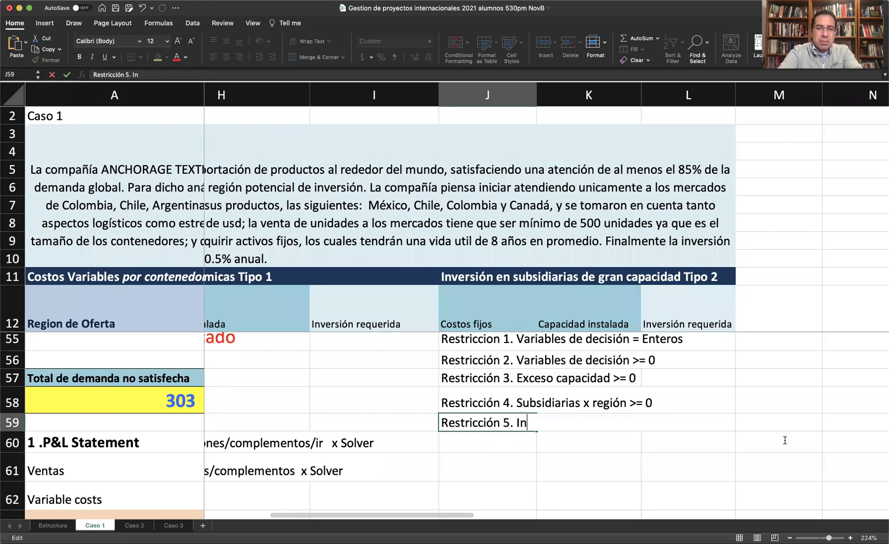
{"action": "type", "text": "versión total < 17"}
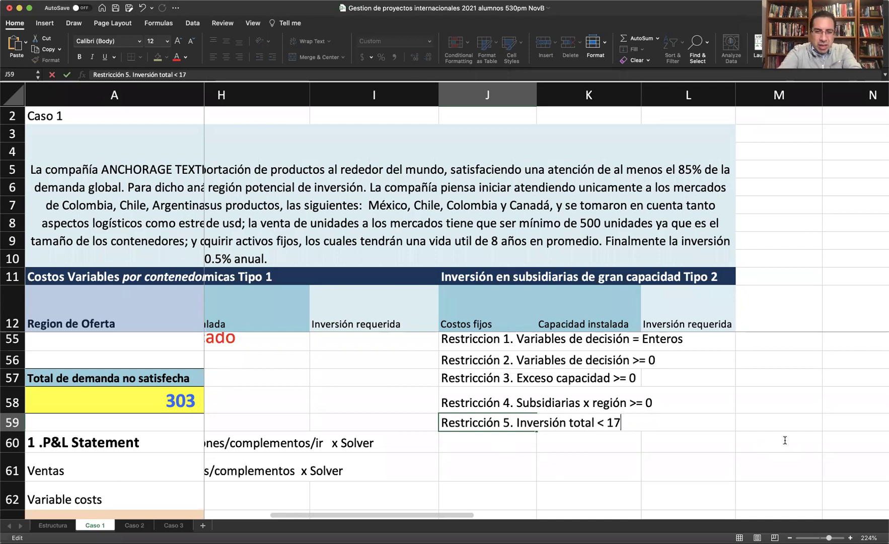
{"action": "type", "text": "0"}
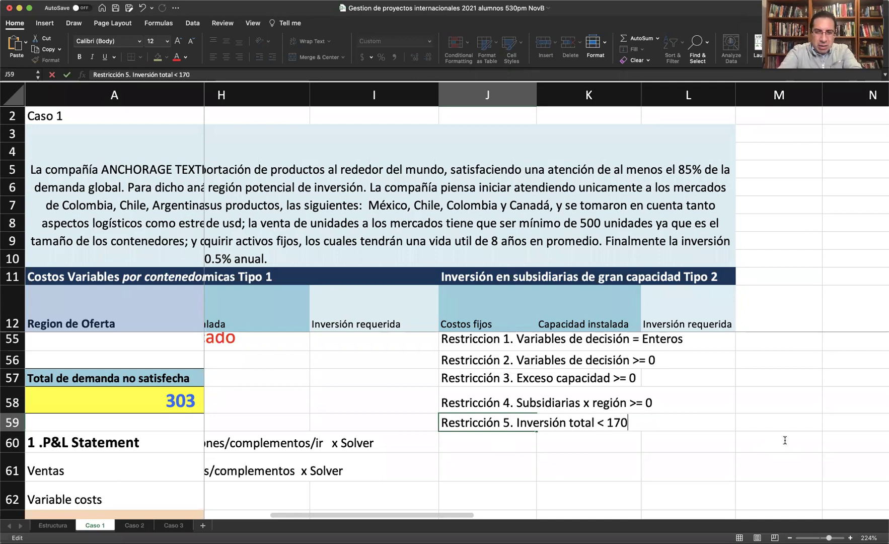
{"action": "type", "text": "000"}
{"action": "key", "text": "BackSpace"}
{"action": "key", "text": "BackSpace"}
{"action": "key", "text": "BackSpace"}
{"action": "type", "text": "000000"}
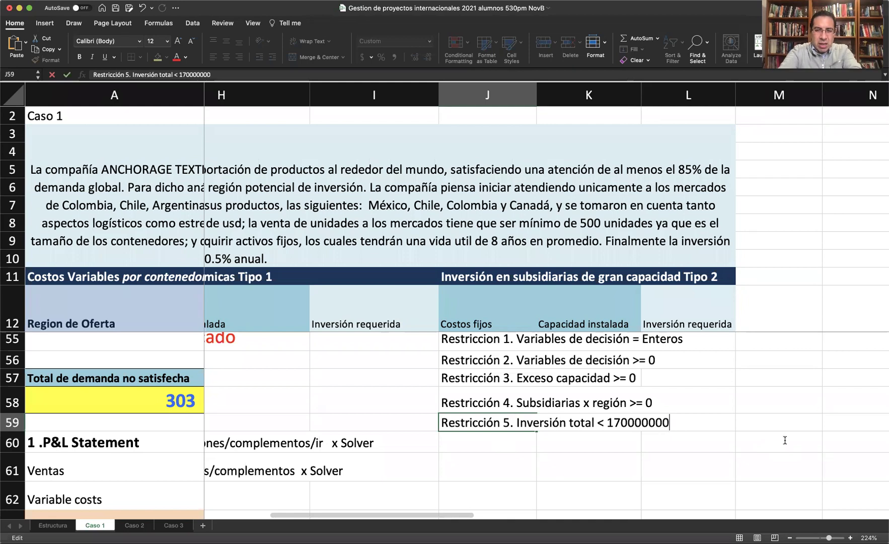
{"action": "key", "text": "Return"}
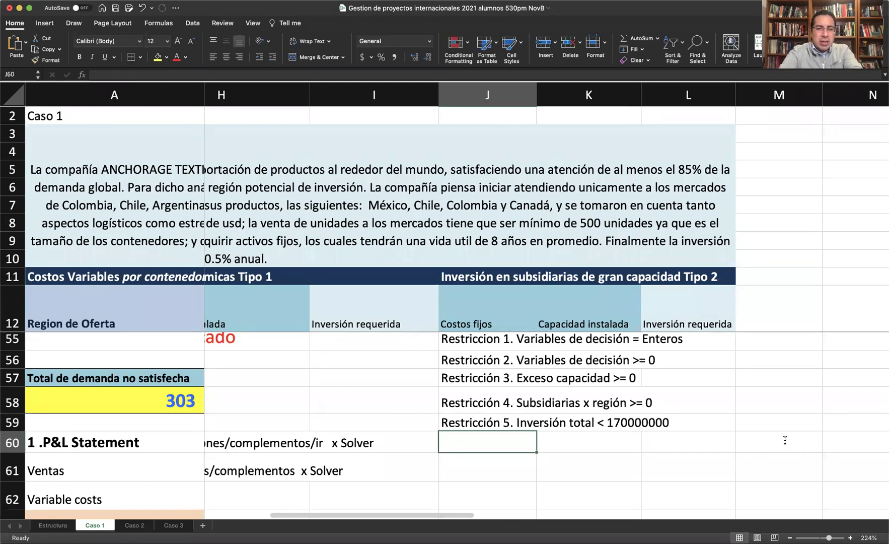
Step: Enter "Restricción 6. Demanda no satisfecha >= 0" in cell J60
{"action": "type", "text": "Restricción 6"}
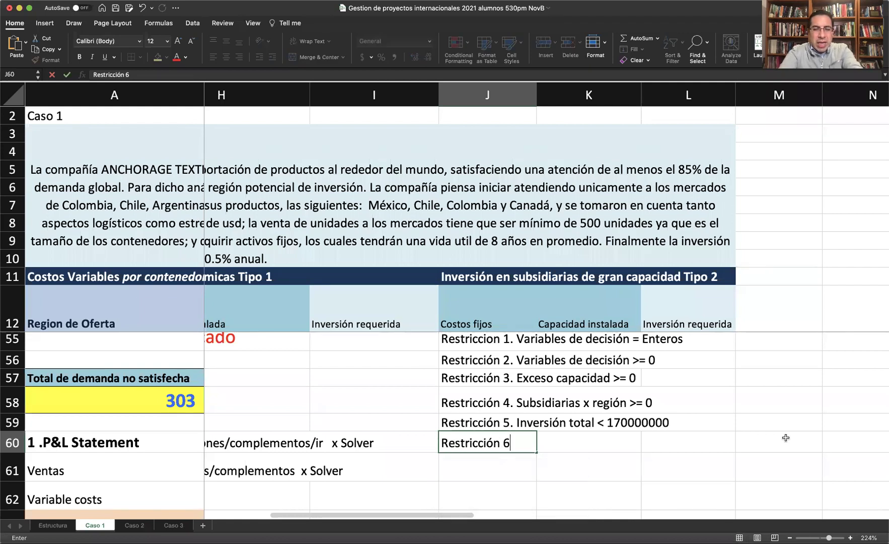
{"action": "type", "text": ". Demanda no s"}
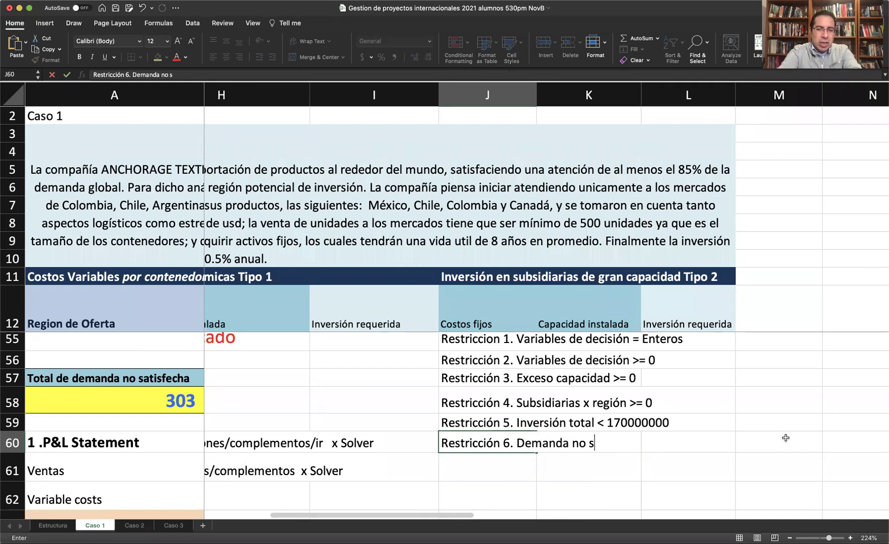
{"action": "type", "text": "atisfecha >0"}
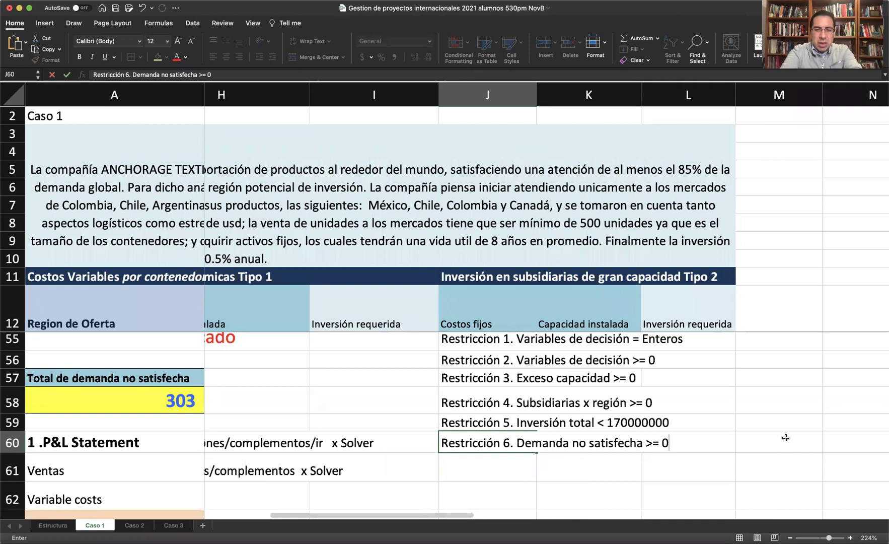
{"action": "key", "text": "Return"}
Step: Copy the restriction 6 text from J60 into J61 and change its number to 7
{"action": "type", "text": "Re"}
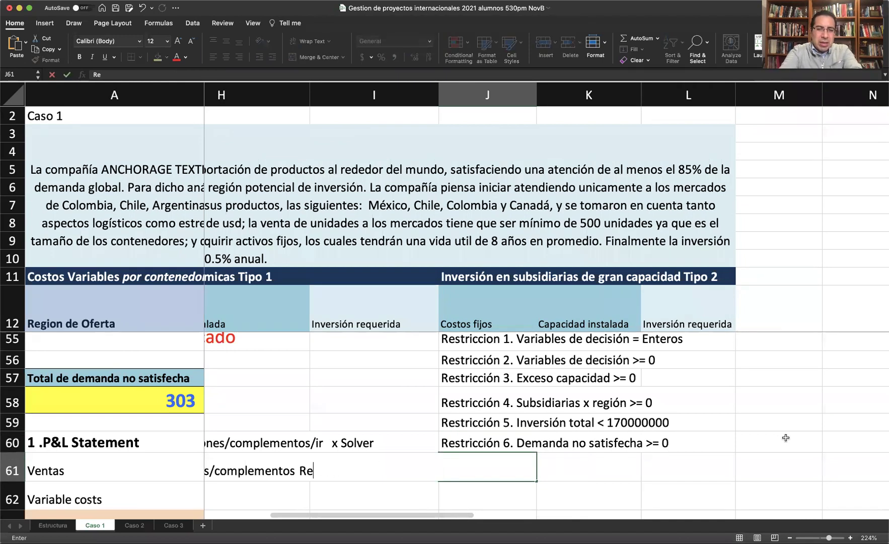
{"action": "key", "text": "Up"}
{"action": "key", "text": "Up"}
{"action": "key", "text": "Down"}
{"action": "key", "text": "super+c"}
{"action": "key", "text": "Down"}
{"action": "key", "text": "super+v"}
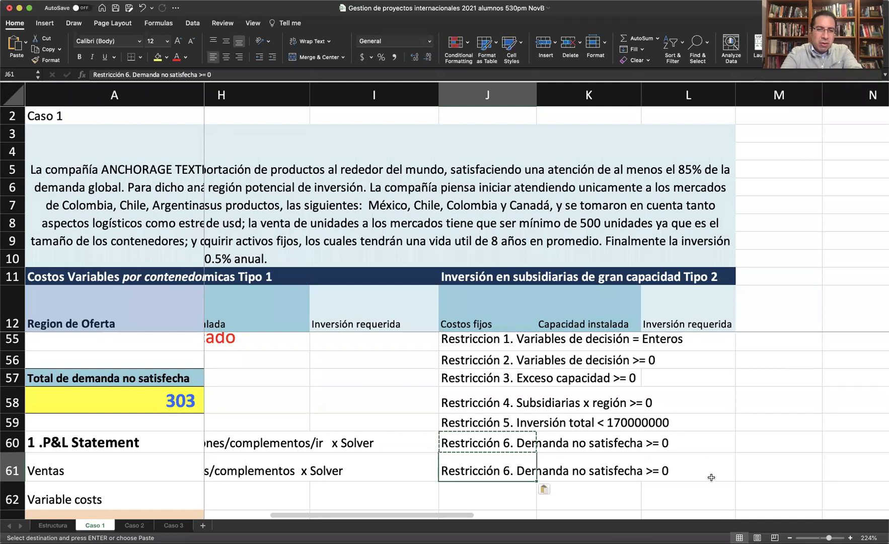
{"action": "double_click", "coordinate": [509, 465]}
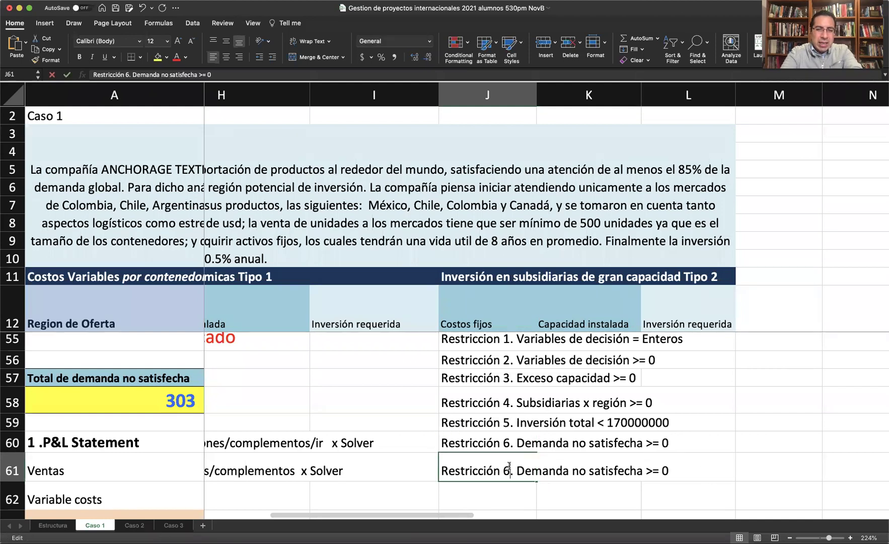
{"action": "key", "text": "BackSpace"}
{"action": "type", "text": "7"}
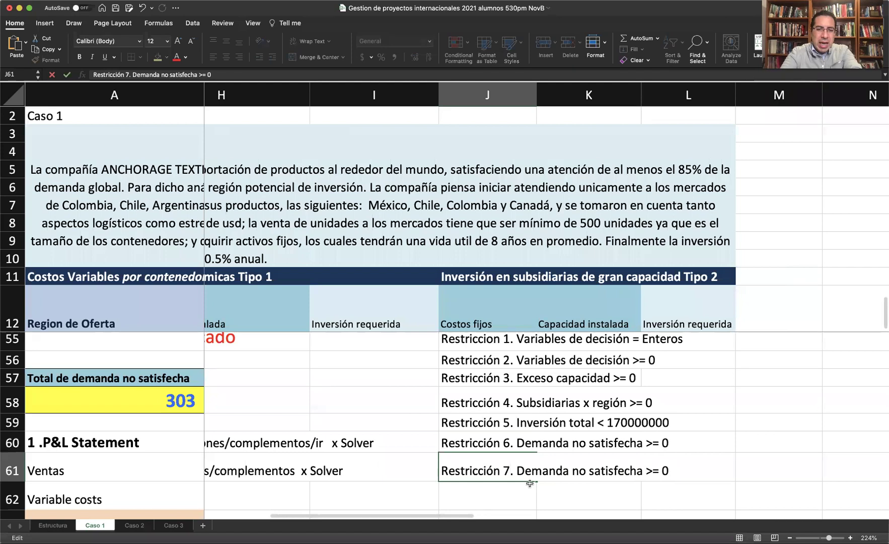
Step: Replace the description in J61 with "Total de demanda no satisfecha < 137", taking the limit from the maximum demand to ignore
{"action": "left_click_drag", "start_coordinate": [516, 471], "coordinate": [690, 493]}
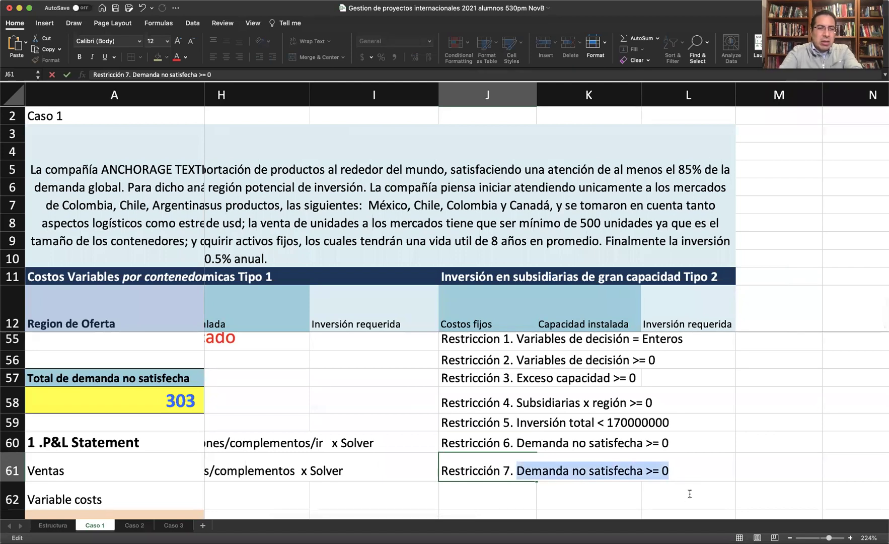
{"action": "type", "text": "Total de demanda nos"}
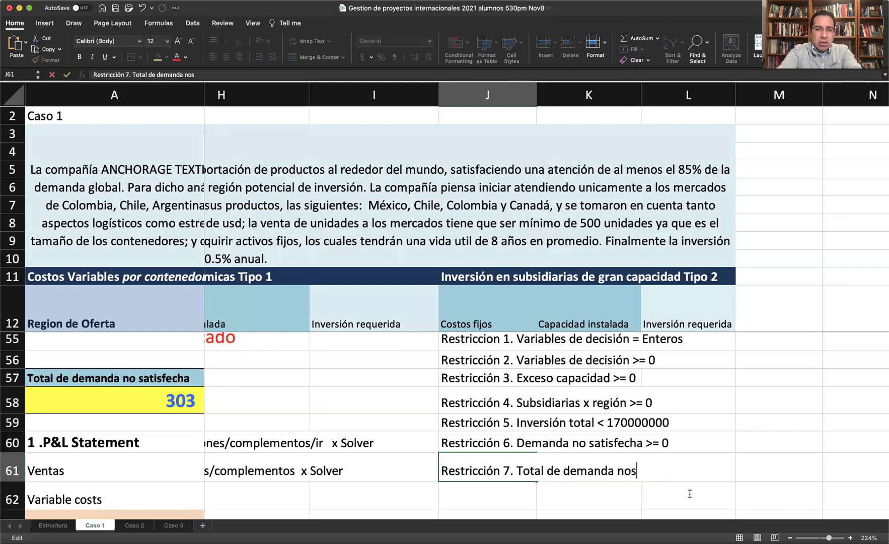
{"action": "key", "text": "BackSpace"}
{"action": "type", "text": "sat"}
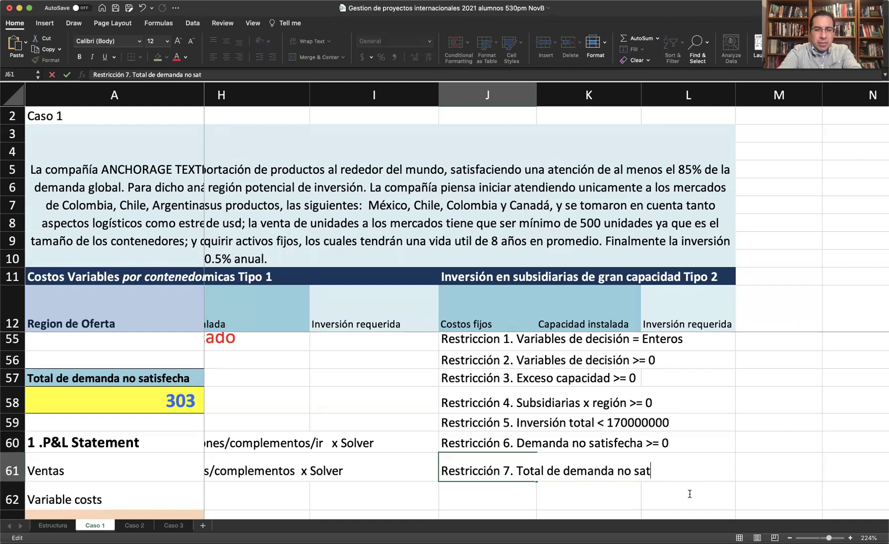
{"action": "type", "text": "isfecha <"}
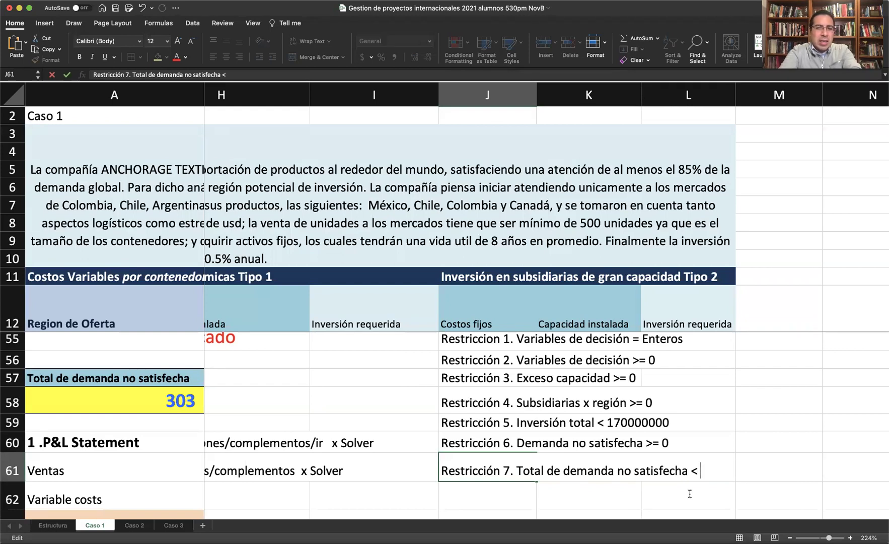
{"action": "scroll", "coordinate": [660, 429], "scroll_direction": "up", "scroll_amount": 10}
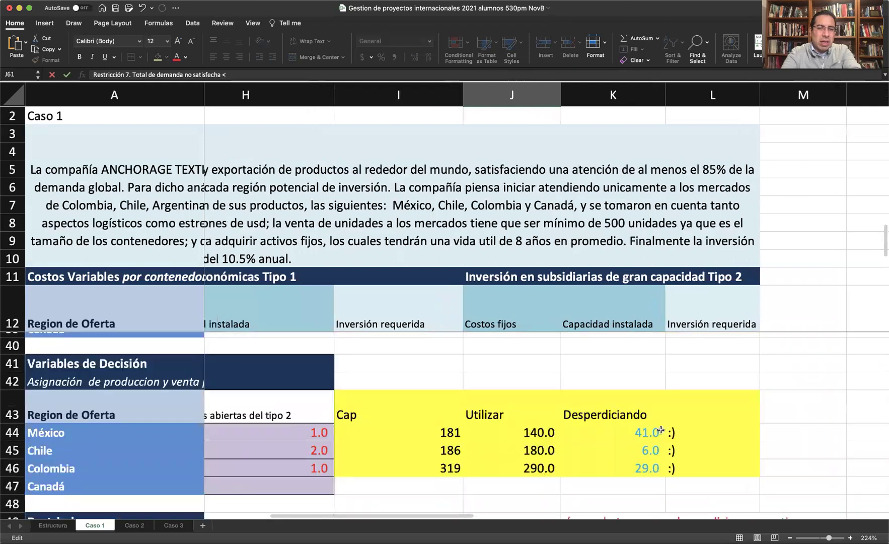
{"action": "scroll", "coordinate": [660, 429], "scroll_direction": "up", "scroll_amount": 3}
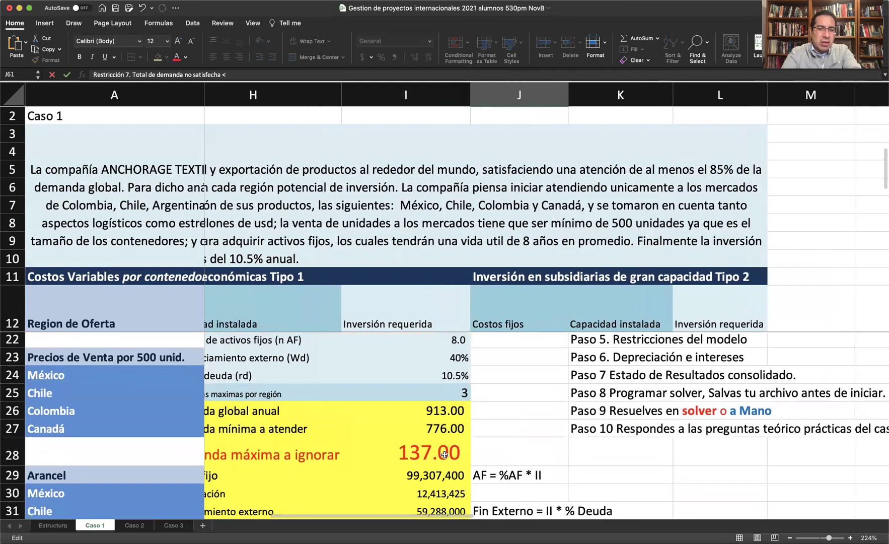
{"action": "scroll", "coordinate": [500, 465], "scroll_direction": "down", "scroll_amount": 10}
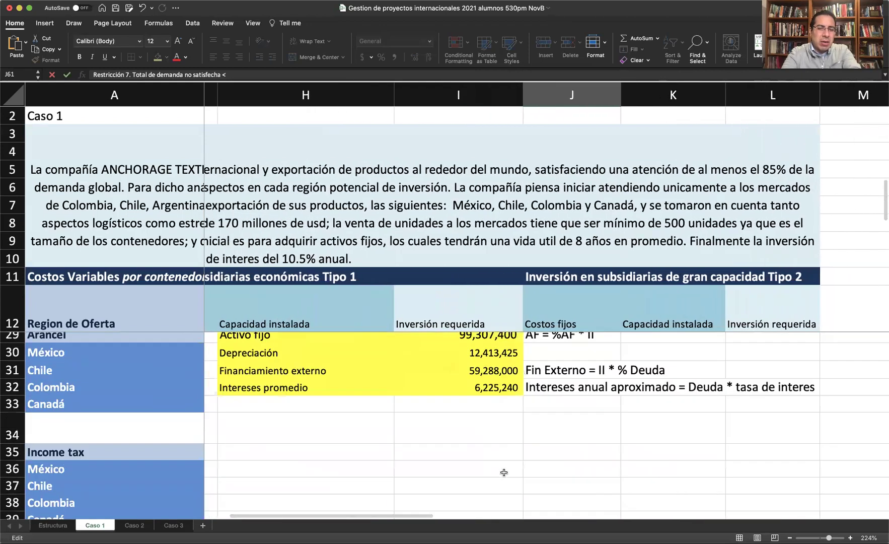
{"action": "scroll", "coordinate": [504, 472], "scroll_direction": "right", "scroll_amount": 3}
{"action": "scroll", "coordinate": [498, 461], "scroll_direction": "down", "scroll_amount": 5}
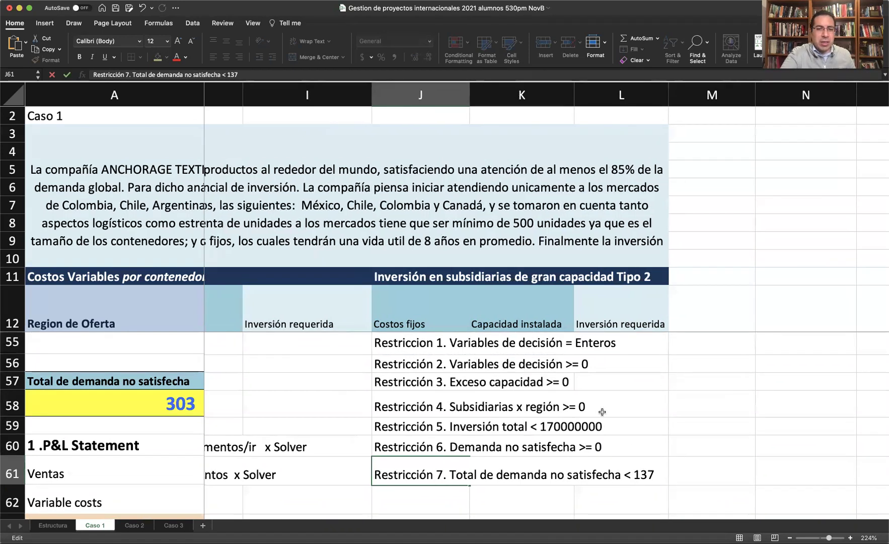
{"action": "scroll", "coordinate": [602, 412], "scroll_direction": "up", "scroll_amount": 1}
{"action": "scroll", "coordinate": [602, 412], "scroll_direction": "left", "scroll_amount": 1}
{"action": "left_click", "coordinate": [650, 397]}
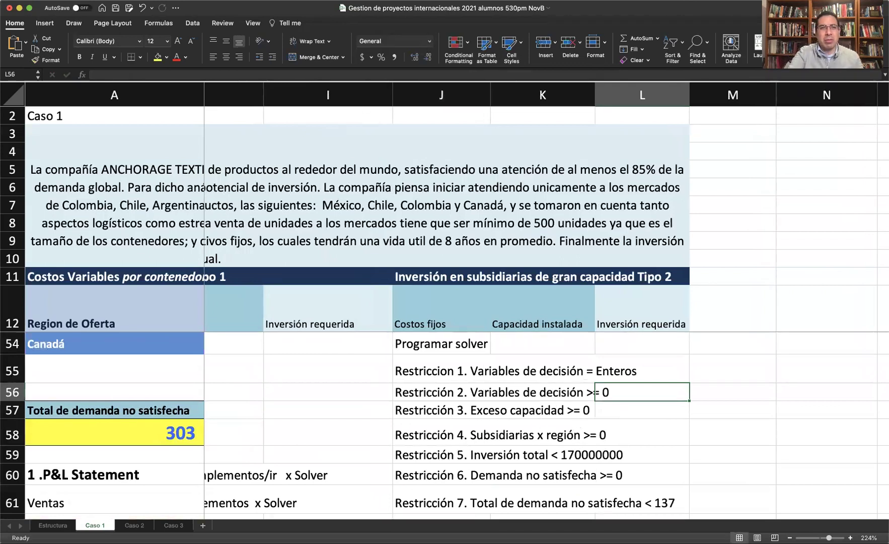
Step: Open Solver and add a constraint requiring the decision variables B44:H47 to be integers
{"action": "left_click", "coordinate": [192, 3]}
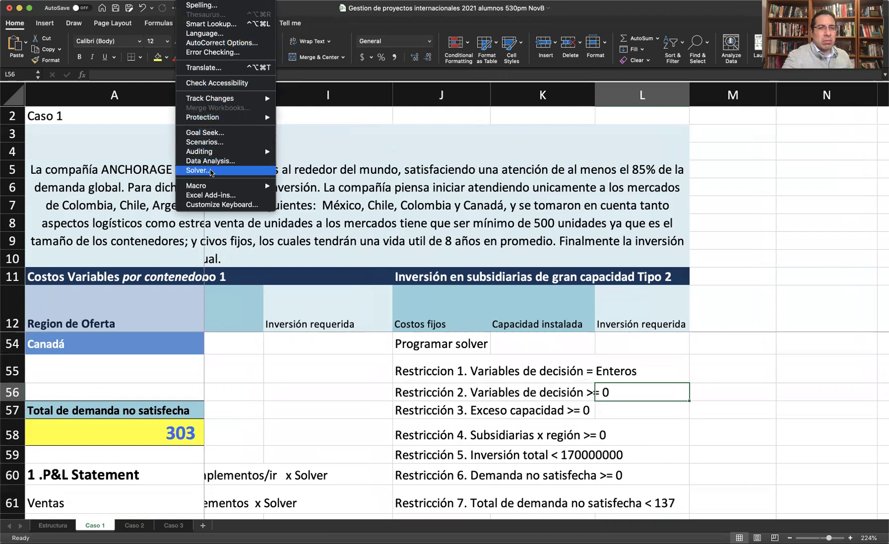
{"action": "left_click", "coordinate": [211, 171]}
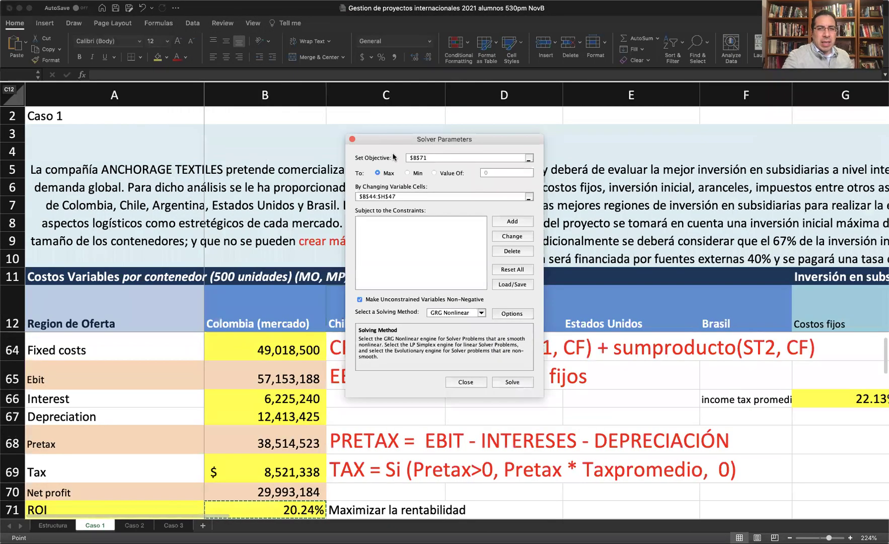
{"action": "left_click_drag", "start_coordinate": [390, 142], "coordinate": [205, 158]}
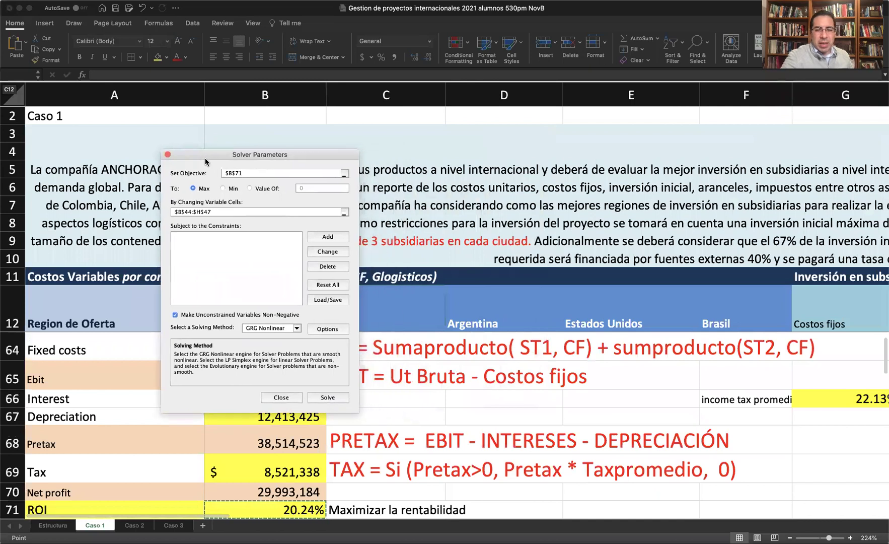
{"action": "left_click", "coordinate": [327, 237]}
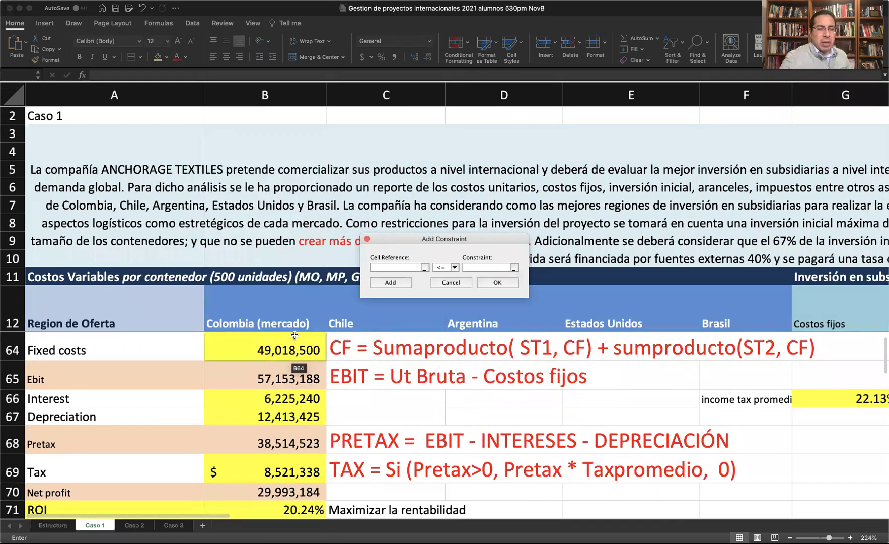
{"action": "scroll", "coordinate": [296, 337], "scroll_direction": "down", "scroll_amount": 2}
{"action": "scroll", "coordinate": [295, 337], "scroll_direction": "down", "scroll_amount": 3}
{"action": "scroll", "coordinate": [295, 337], "scroll_direction": "up", "scroll_amount": 7}
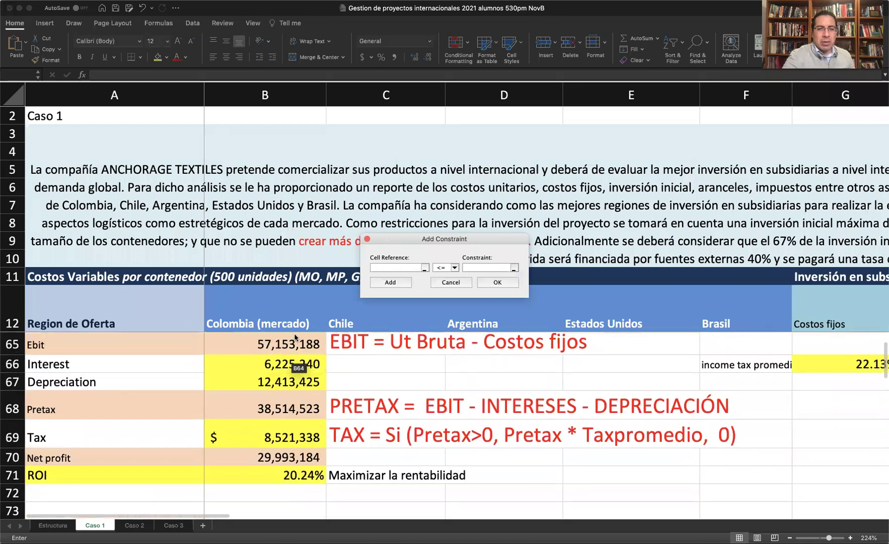
{"action": "scroll", "coordinate": [295, 337], "scroll_direction": "up", "scroll_amount": 5}
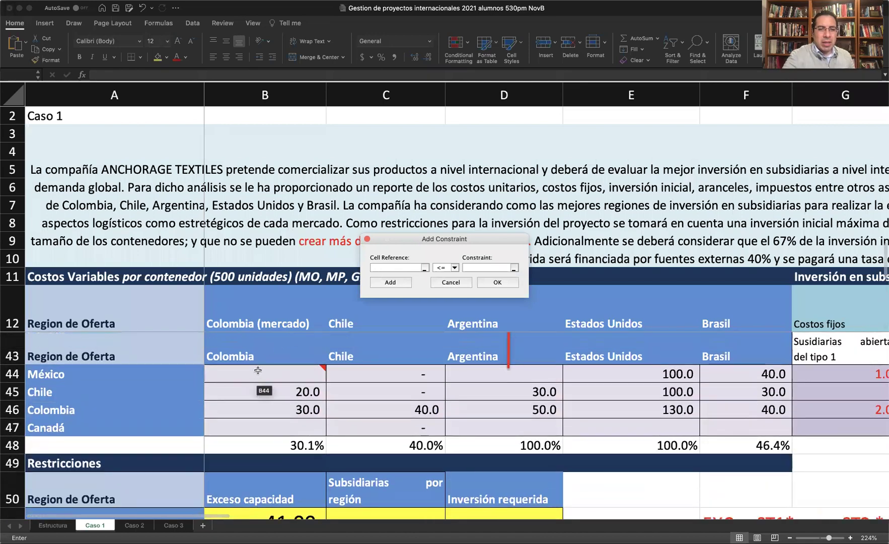
{"action": "left_click_drag", "start_coordinate": [251, 375], "coordinate": [453, 429]}
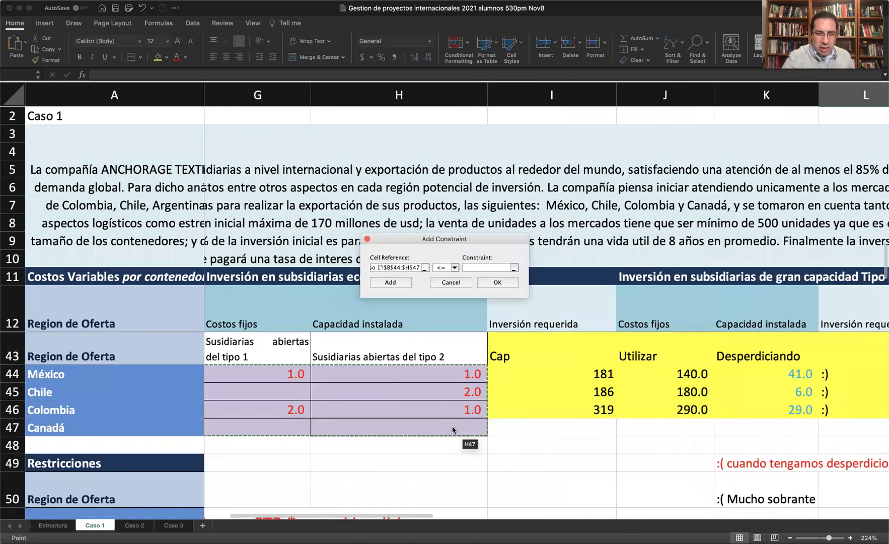
{"action": "left_click", "coordinate": [454, 267]}
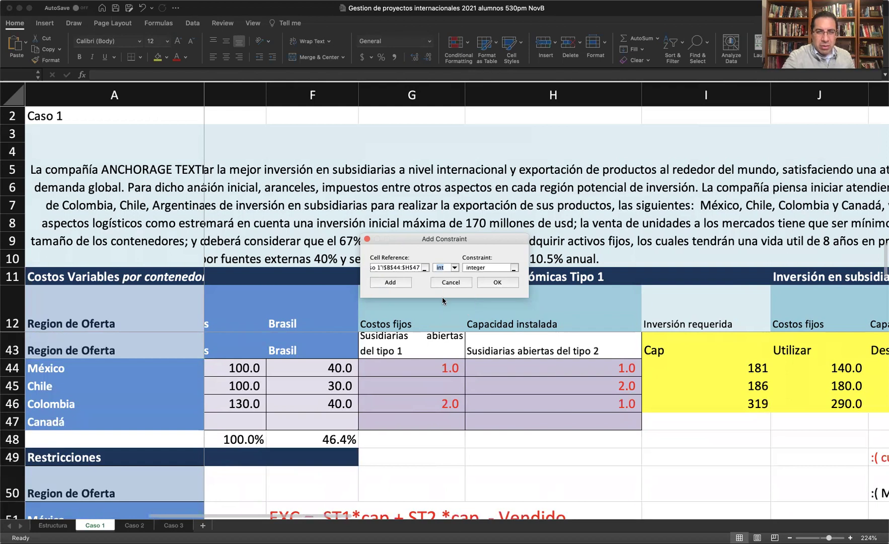
{"action": "left_click", "coordinate": [392, 283]}
Step: Add a Solver constraint that the decision variables B44:H47 are >= 0
{"action": "scroll", "coordinate": [378, 361], "scroll_direction": "left", "scroll_amount": 10}
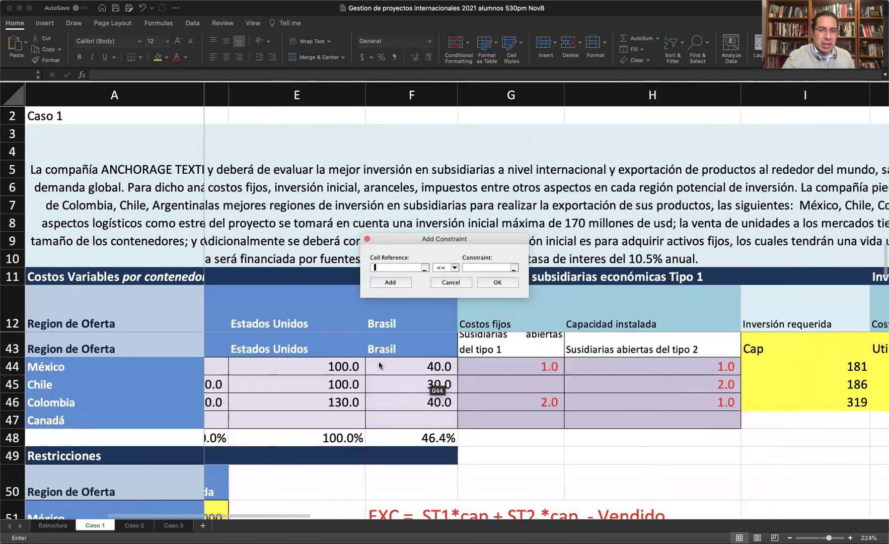
{"action": "left_click_drag", "start_coordinate": [273, 363], "coordinate": [739, 425]}
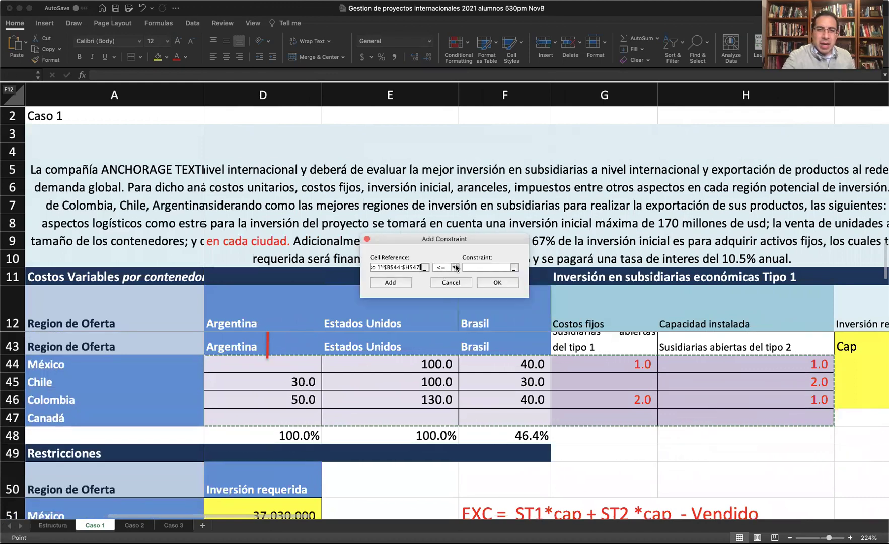
{"action": "left_click", "coordinate": [447, 267]}
{"action": "left_click", "coordinate": [446, 290]}
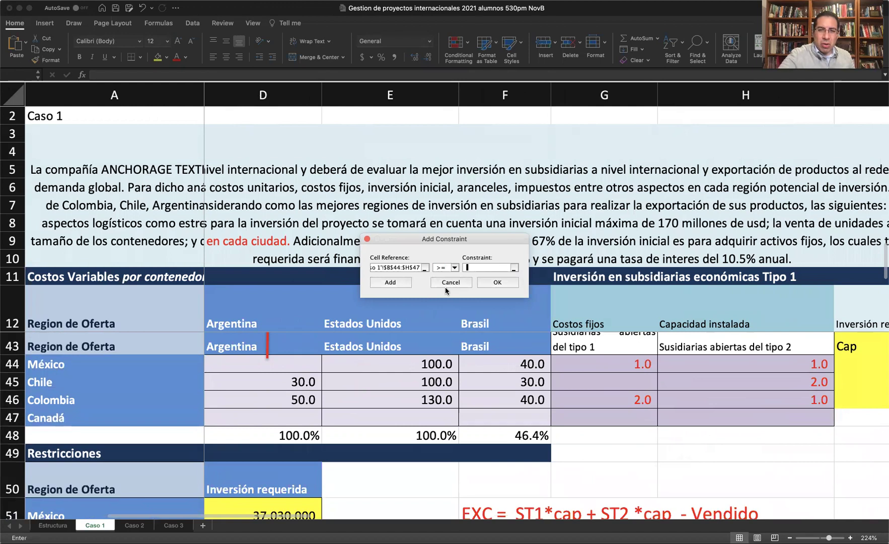
{"action": "type", "text": "0"}
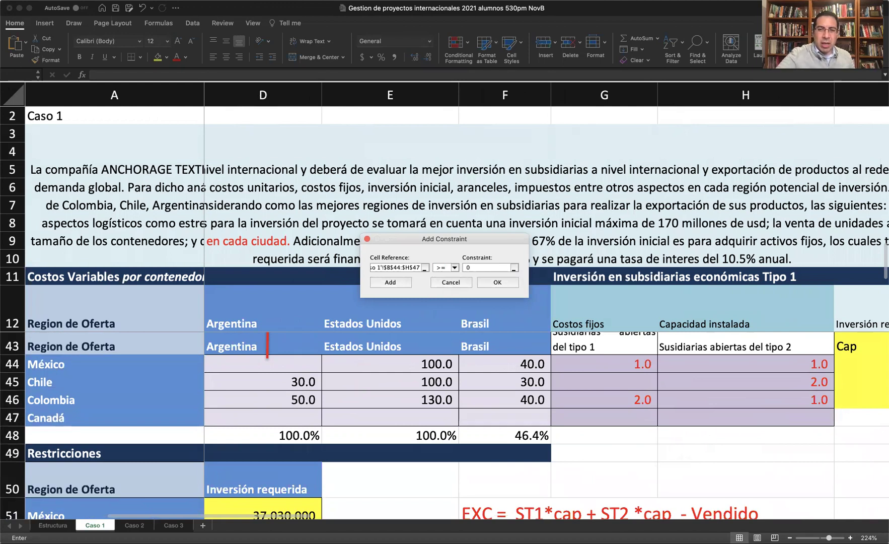
{"action": "left_click", "coordinate": [386, 284]}
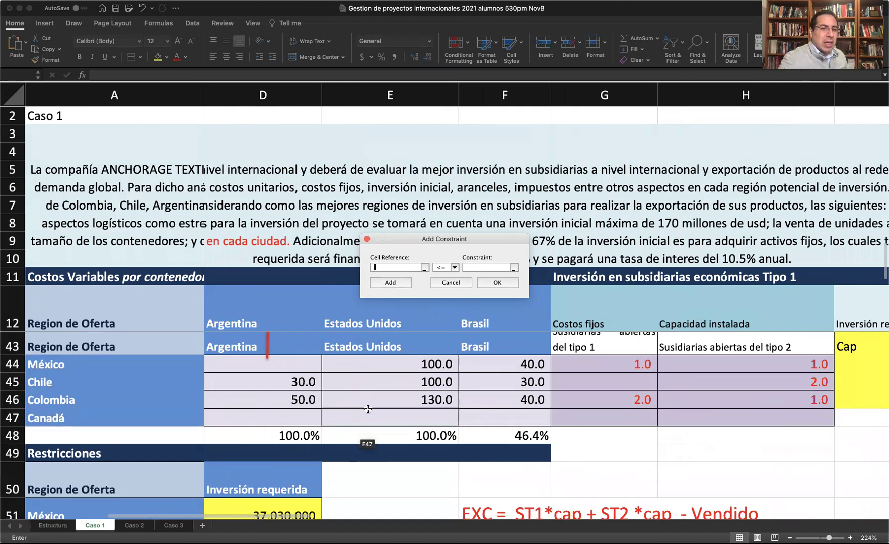
Step: Add a Solver constraint that the excess capacity cells B51:B54 are >= 0
{"action": "scroll", "coordinate": [368, 352], "scroll_direction": "left", "scroll_amount": 5}
{"action": "scroll", "coordinate": [368, 352], "scroll_direction": "down", "scroll_amount": 3}
{"action": "scroll", "coordinate": [368, 411], "scroll_direction": "down", "scroll_amount": 3}
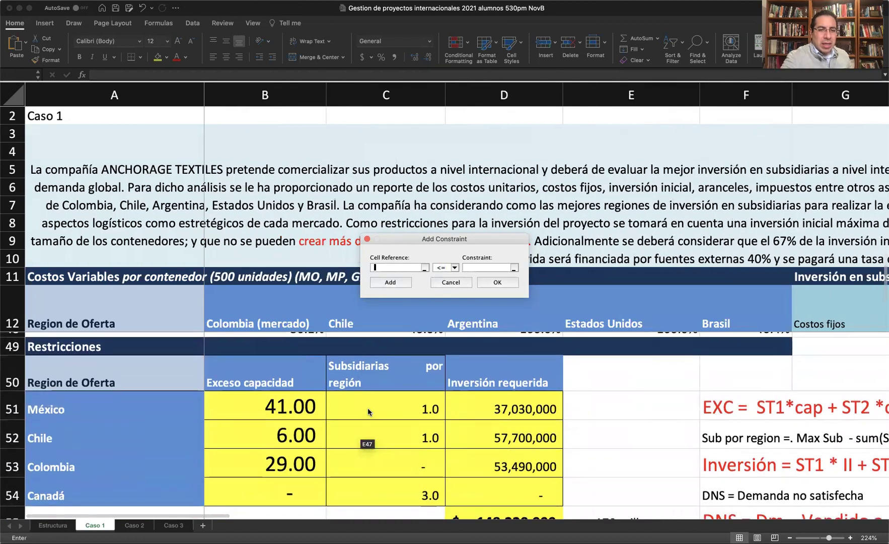
{"action": "left_click_drag", "start_coordinate": [252, 407], "coordinate": [258, 484]}
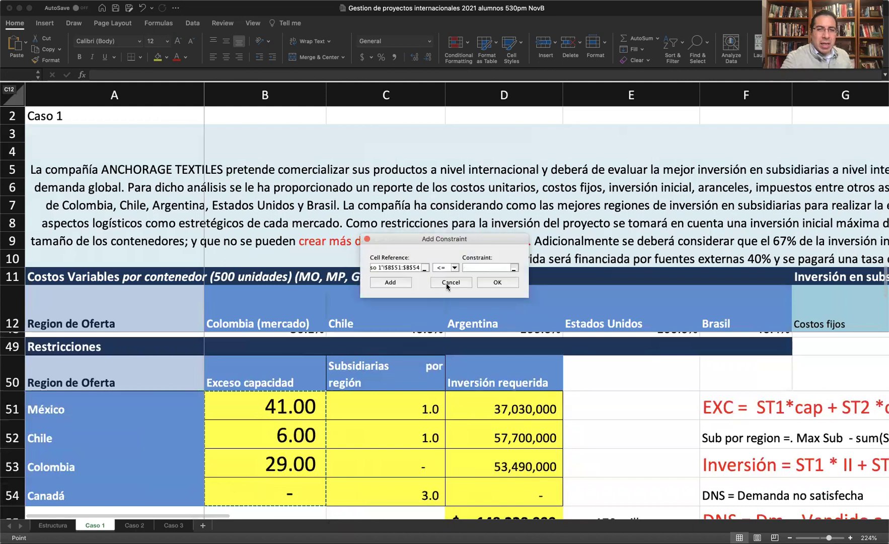
{"action": "left_click", "coordinate": [454, 268]}
{"action": "left_click", "coordinate": [454, 290]}
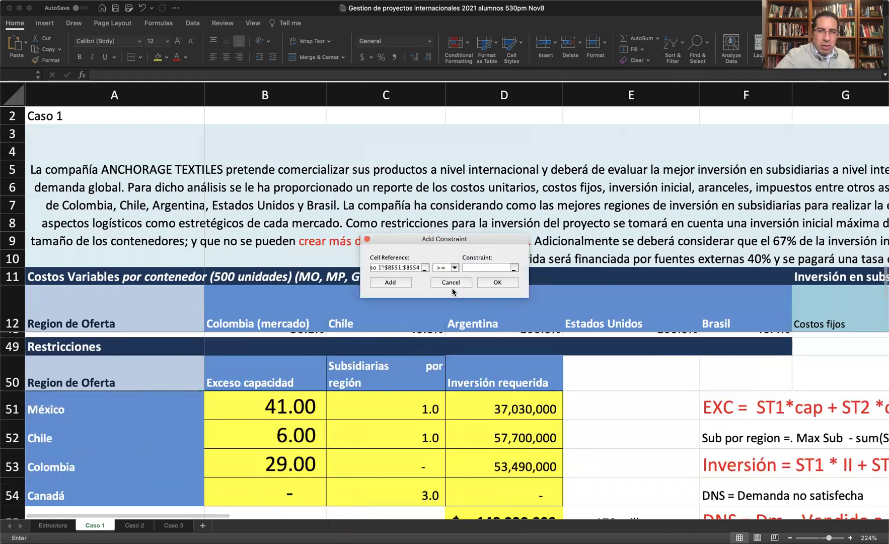
{"action": "left_click", "coordinate": [390, 283]}
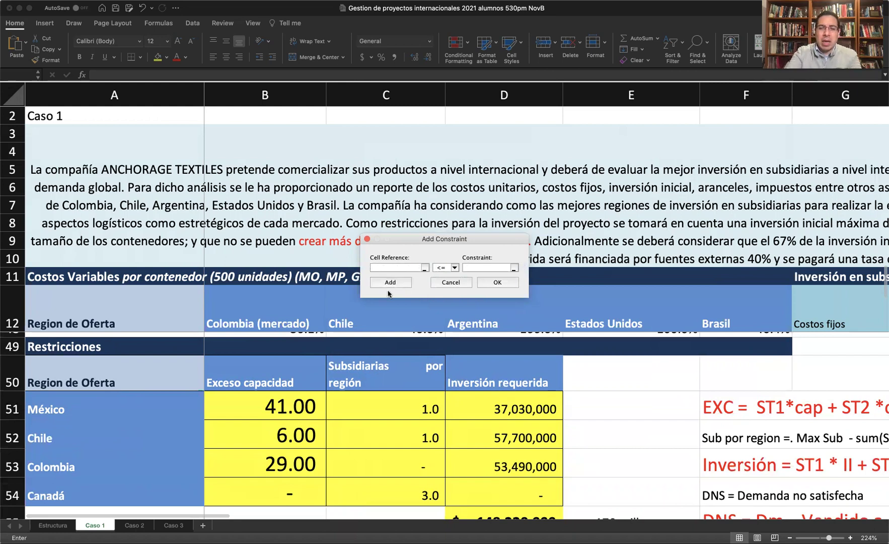
Step: Add a Solver constraint that the subsidiaries per region in C51:C54 are >= 0
{"action": "left_click_drag", "start_coordinate": [348, 406], "coordinate": [364, 495]}
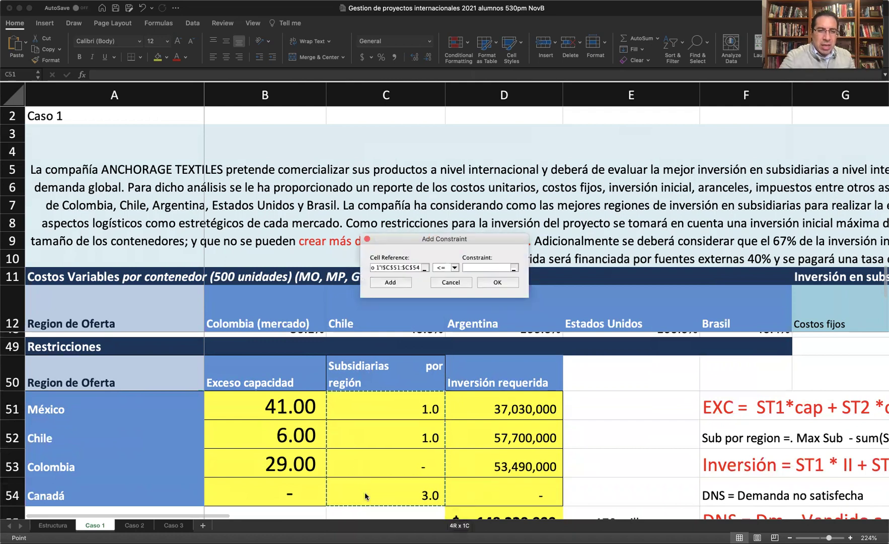
{"action": "left_click", "coordinate": [454, 267]}
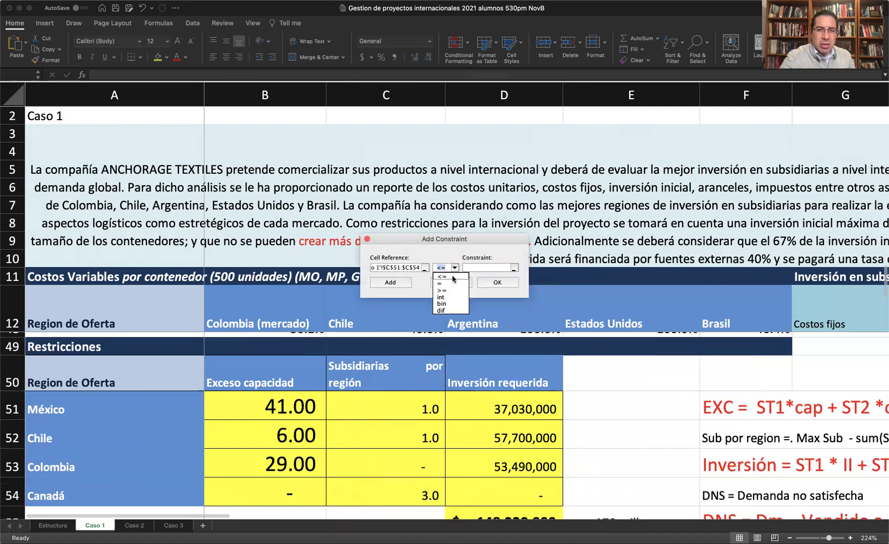
{"action": "type", "text": "0"}
{"action": "left_click", "coordinate": [394, 283]}
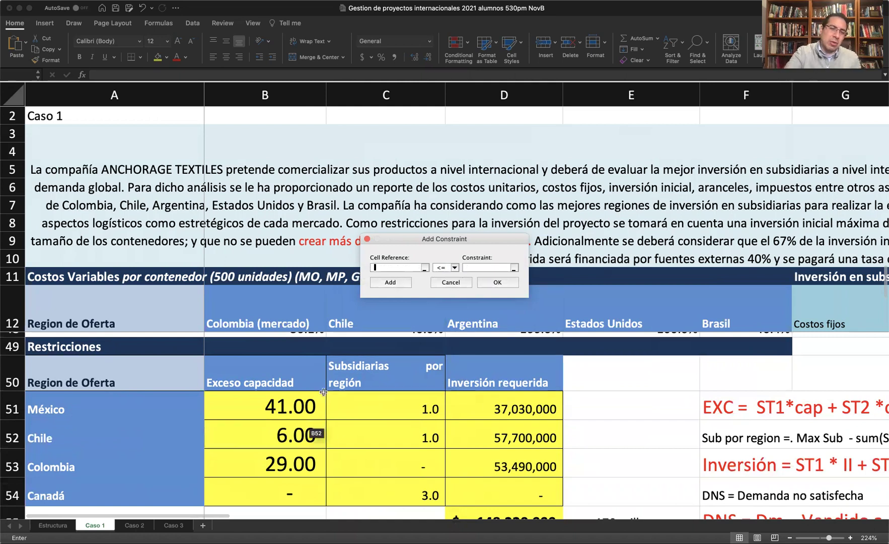
Step: Add a Solver constraint that the total investment in D55 is <= the maximum initial investment in cell I19
{"action": "scroll", "coordinate": [495, 433], "scroll_direction": "down", "scroll_amount": 3}
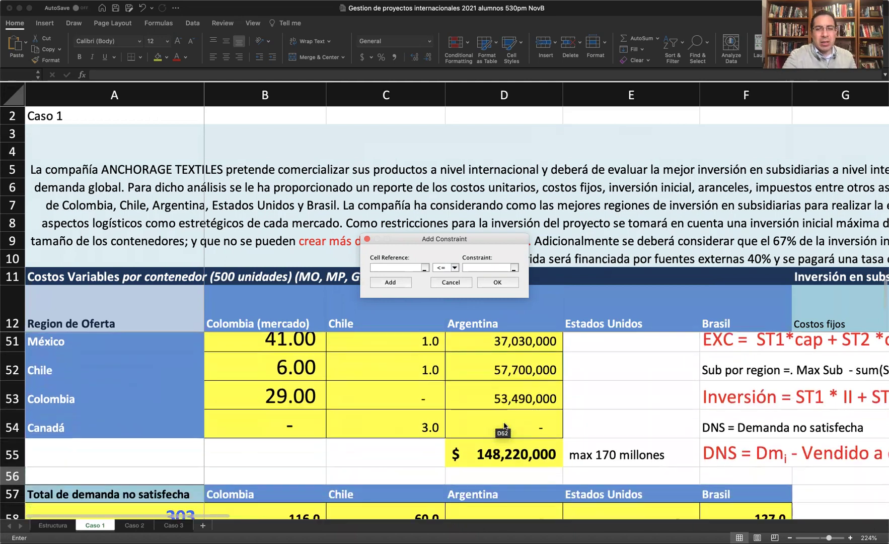
{"action": "left_click", "coordinate": [474, 441]}
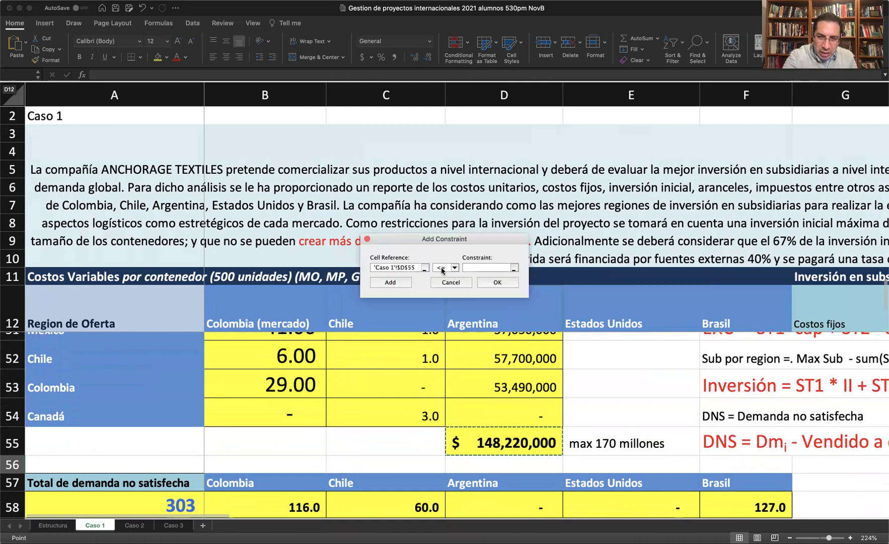
{"action": "left_click", "coordinate": [474, 267]}
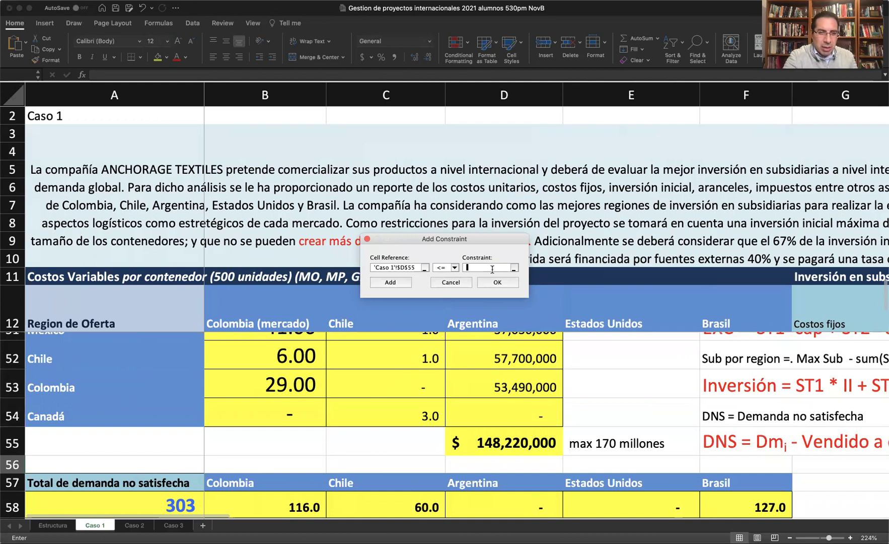
{"action": "scroll", "coordinate": [632, 391], "scroll_direction": "up", "scroll_amount": 1}
{"action": "scroll", "coordinate": [632, 392], "scroll_direction": "right", "scroll_amount": 1}
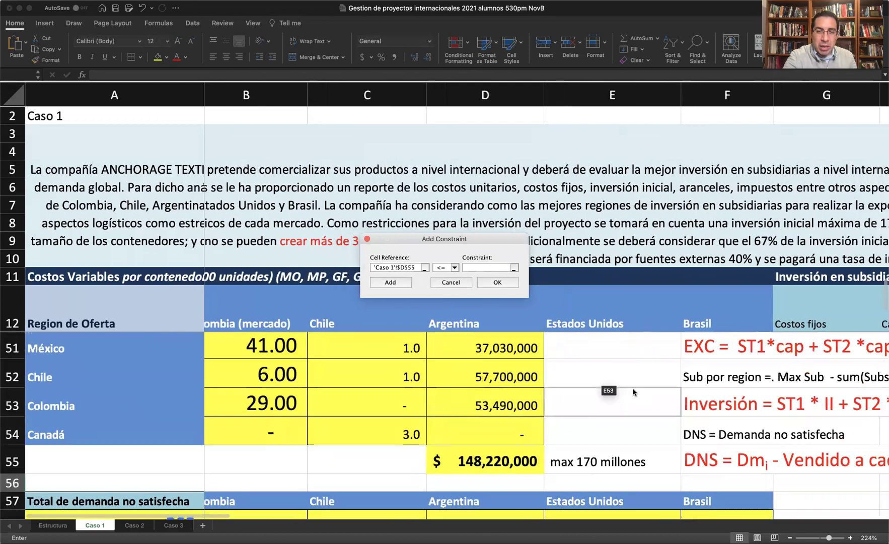
{"action": "scroll", "coordinate": [632, 391], "scroll_direction": "up", "scroll_amount": 10}
{"action": "scroll", "coordinate": [633, 392], "scroll_direction": "right", "scroll_amount": 5}
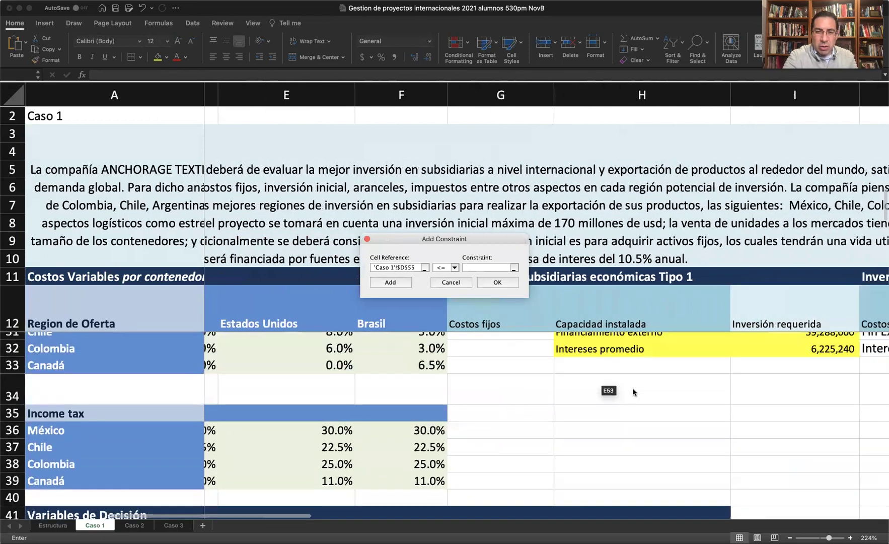
{"action": "scroll", "coordinate": [632, 391], "scroll_direction": "up", "scroll_amount": 7}
{"action": "scroll", "coordinate": [632, 391], "scroll_direction": "right", "scroll_amount": 3}
{"action": "left_click", "coordinate": [622, 377]}
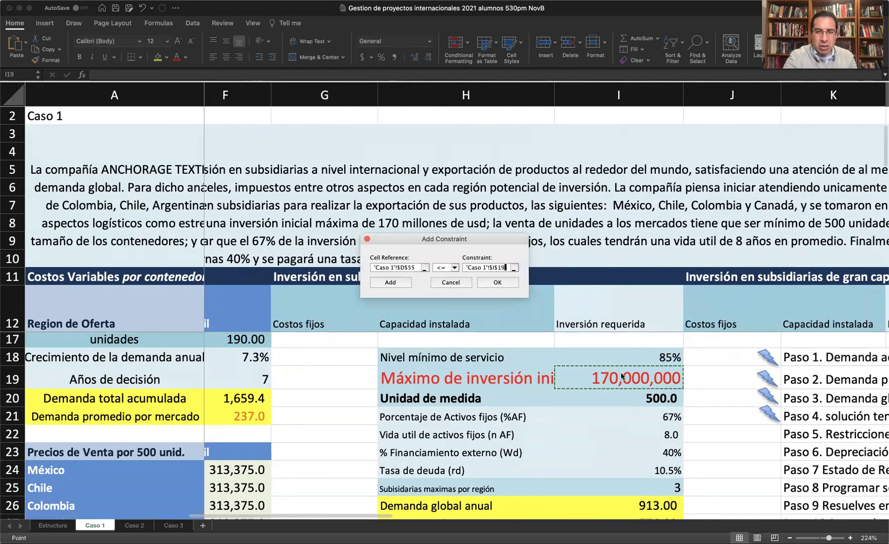
{"action": "left_click", "coordinate": [394, 283]}
Step: Add a Solver constraint that the unmet demand per market in B58:F58 is >= 0
{"action": "scroll", "coordinate": [339, 380], "scroll_direction": "down", "scroll_amount": 7}
{"action": "scroll", "coordinate": [339, 380], "scroll_direction": "left", "scroll_amount": 2}
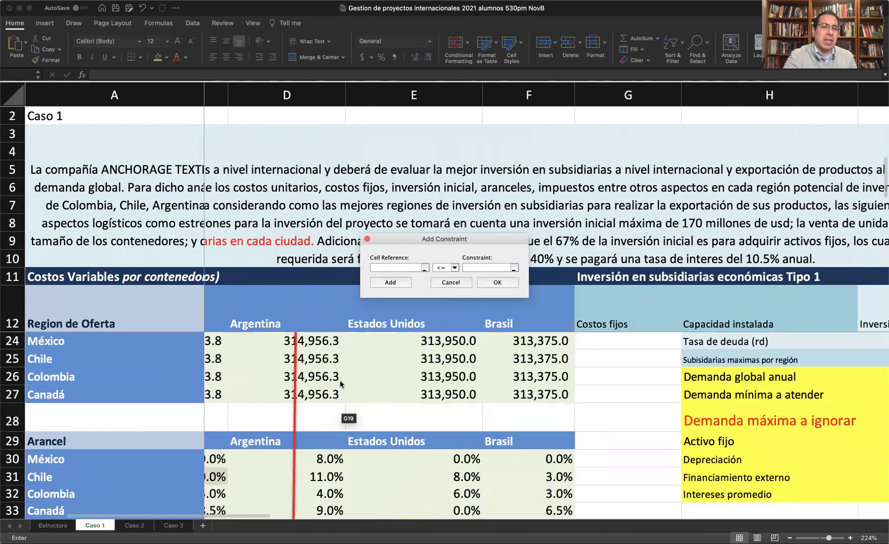
{"action": "scroll", "coordinate": [340, 380], "scroll_direction": "down", "scroll_amount": 10}
{"action": "scroll", "coordinate": [340, 381], "scroll_direction": "left", "scroll_amount": 2}
{"action": "scroll", "coordinate": [340, 384], "scroll_direction": "up", "scroll_amount": 1}
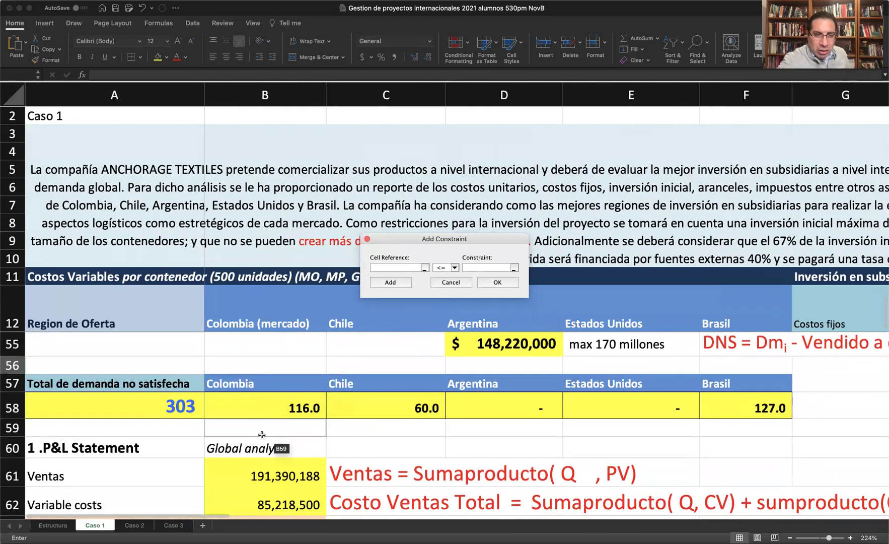
{"action": "left_click", "coordinate": [246, 410]}
{"action": "left_click_drag", "start_coordinate": [245, 410], "coordinate": [736, 408]}
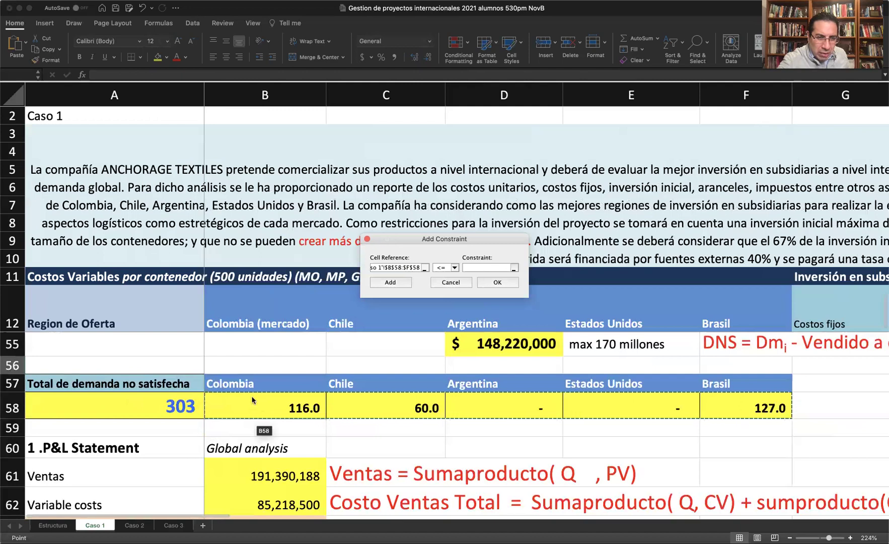
{"action": "left_click", "coordinate": [458, 269]}
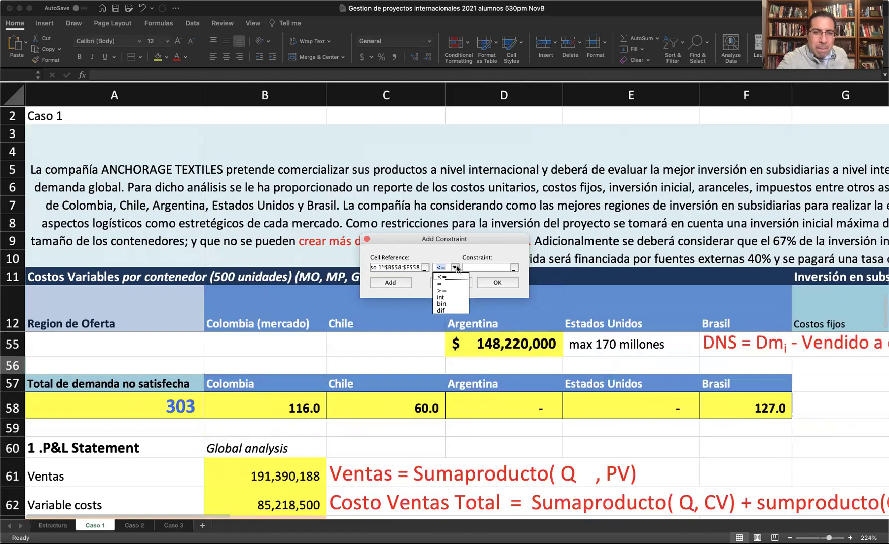
{"action": "left_click", "coordinate": [450, 292]}
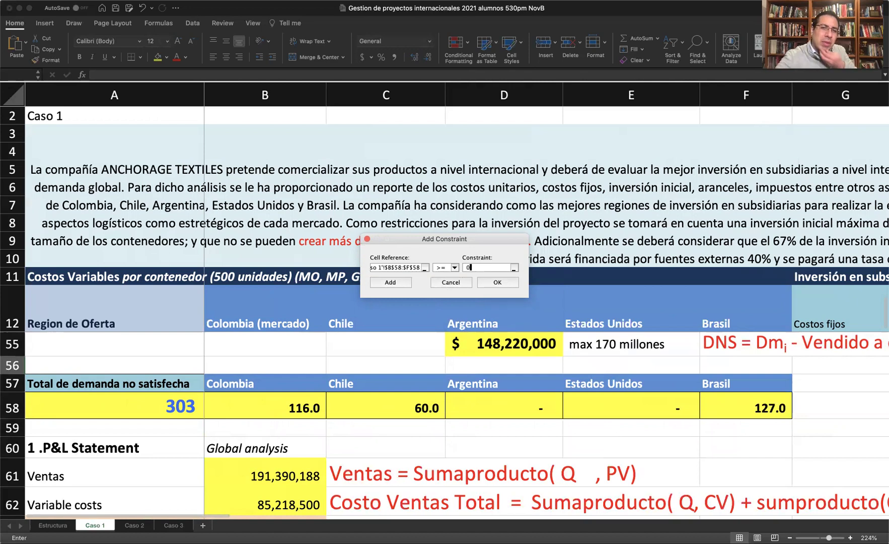
{"action": "type", "text": "0"}
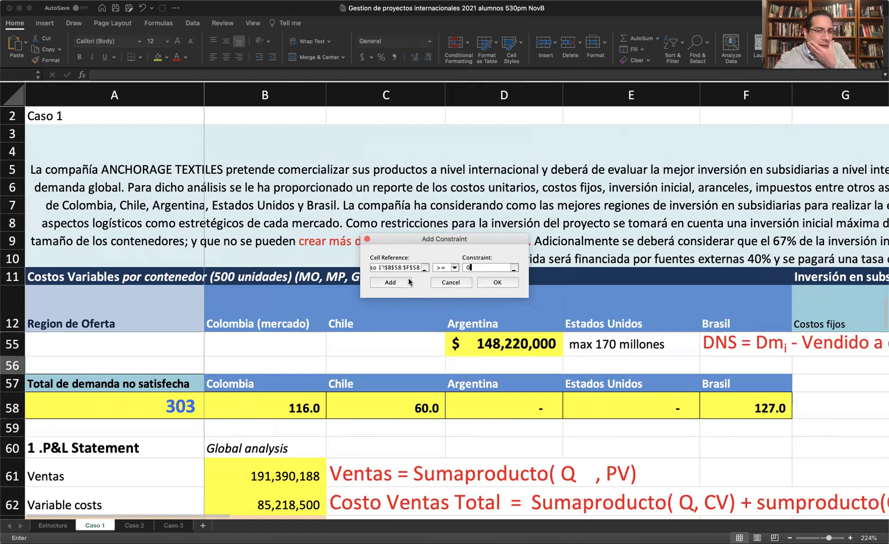
{"action": "left_click", "coordinate": [396, 282]}
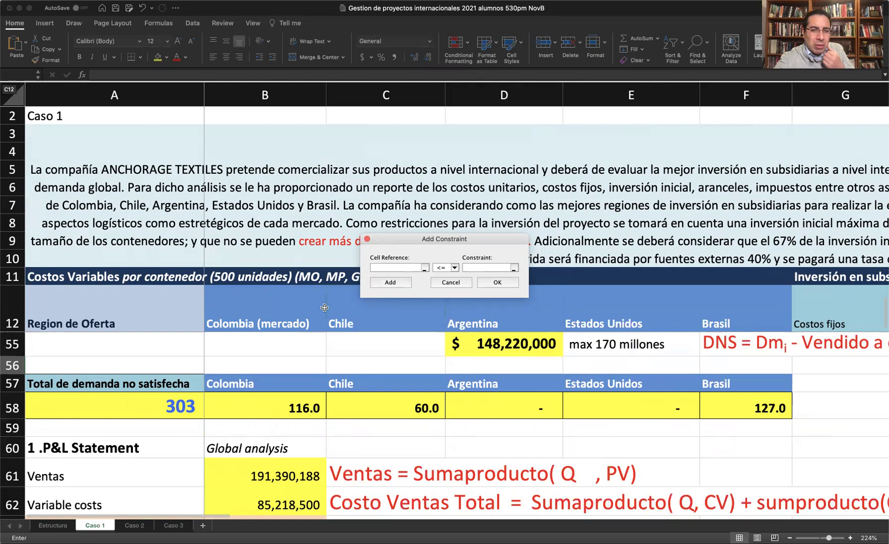
Step: Add a Solver constraint that the total unmet demand in A58 is <= the maximum demand to ignore in cell I28
{"action": "left_click", "coordinate": [159, 407]}
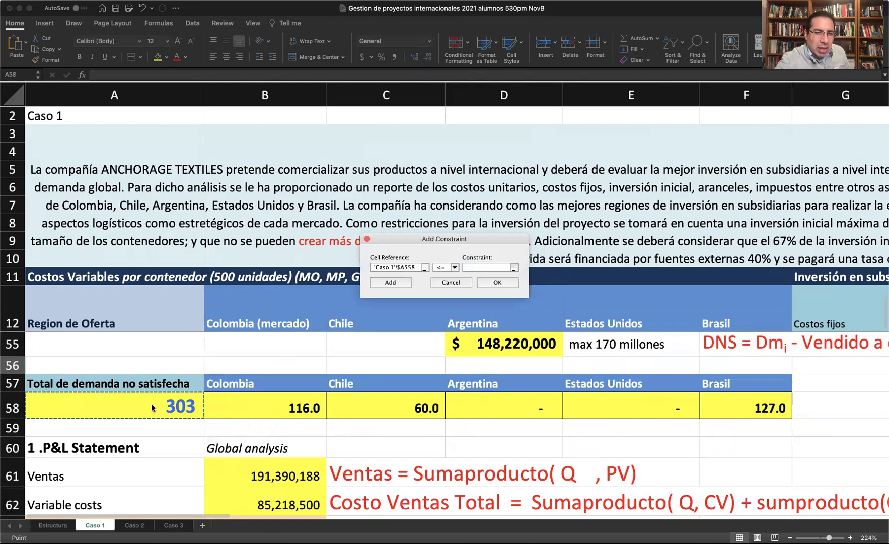
{"action": "left_click", "coordinate": [469, 268]}
{"action": "left_click", "coordinate": [455, 340]}
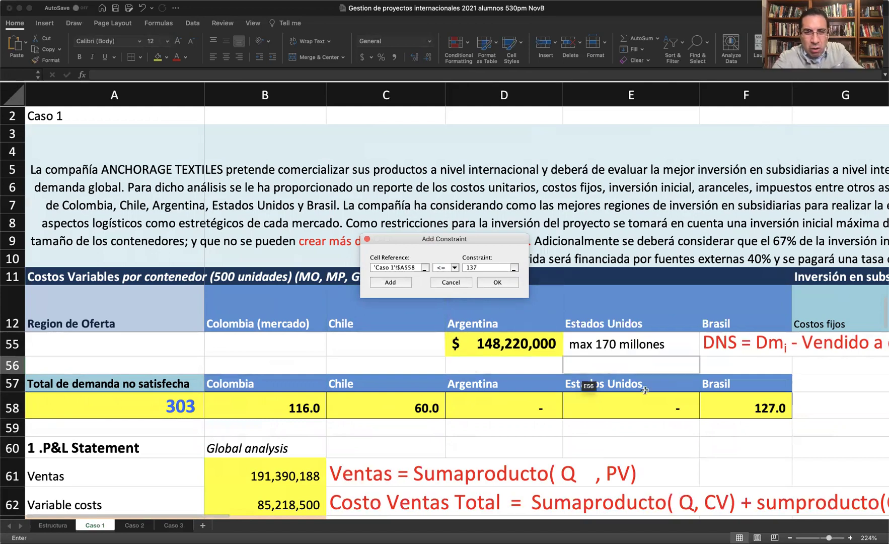
{"action": "type", "text": "7"}
{"action": "scroll", "coordinate": [686, 361], "scroll_direction": "up", "scroll_amount": 5}
{"action": "scroll", "coordinate": [686, 361], "scroll_direction": "right", "scroll_amount": 1}
{"action": "scroll", "coordinate": [686, 361], "scroll_direction": "up", "scroll_amount": 10}
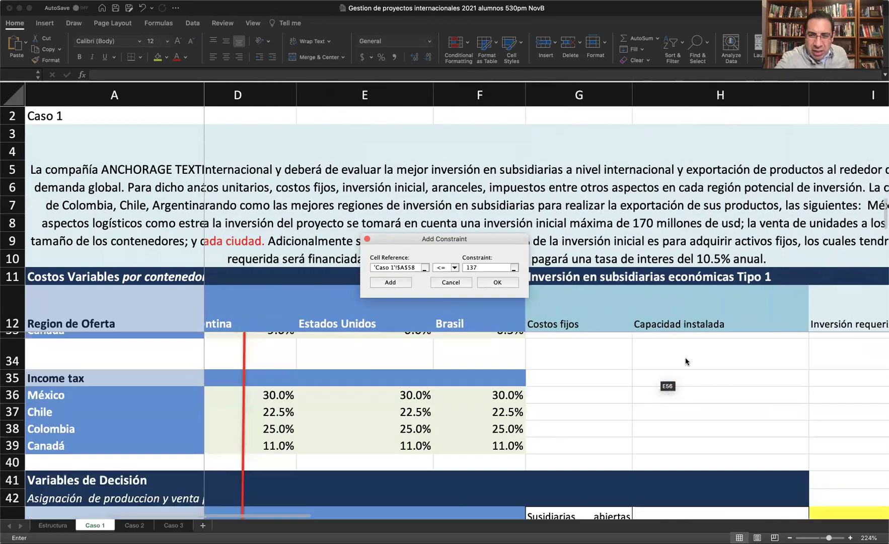
{"action": "scroll", "coordinate": [669, 383], "scroll_direction": "right", "scroll_amount": 3}
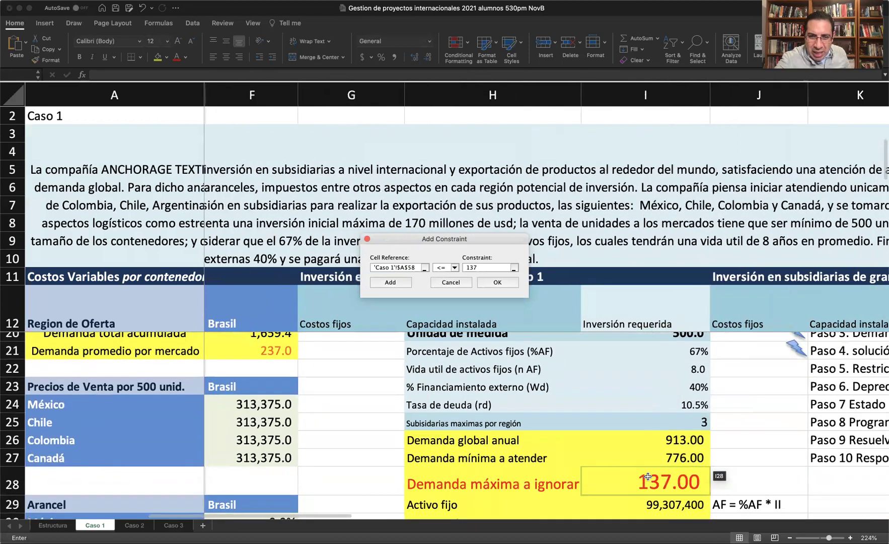
{"action": "double_click", "coordinate": [478, 265]}
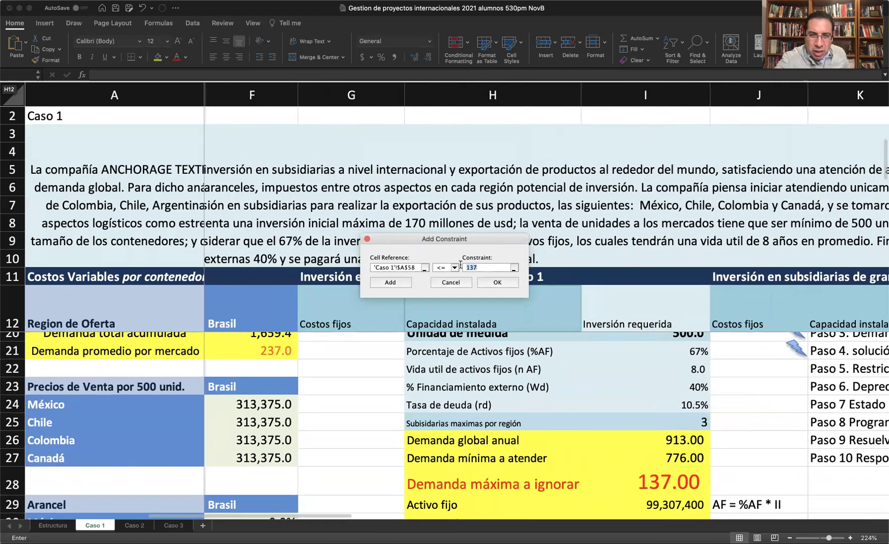
{"action": "left_click", "coordinate": [628, 474]}
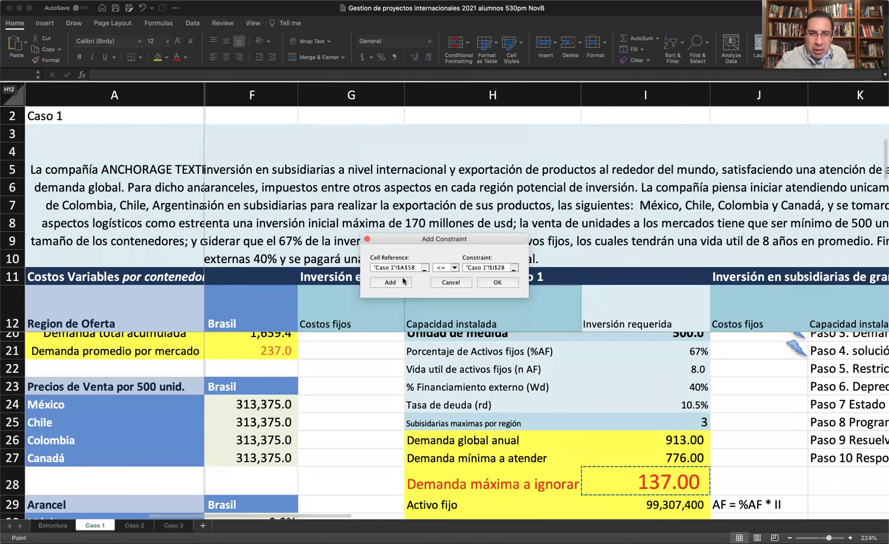
{"action": "left_click", "coordinate": [484, 283]}
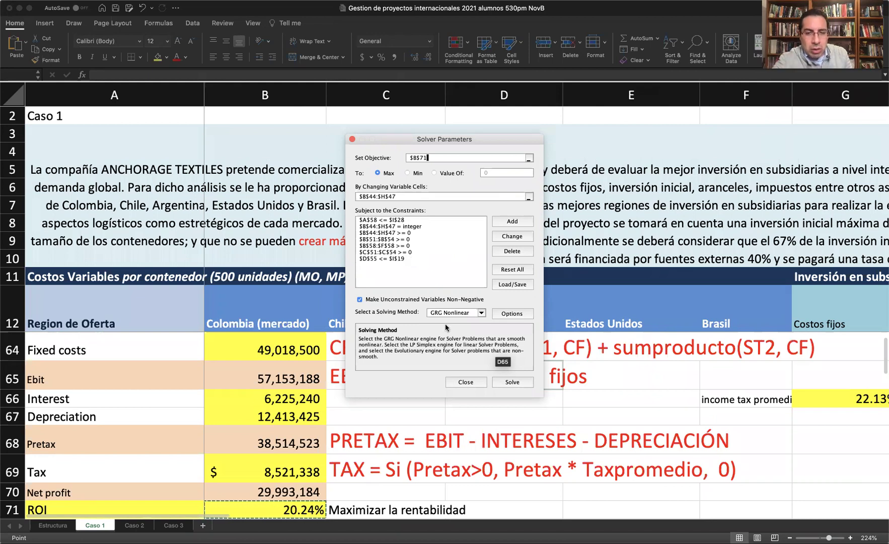
Step: Close the Solver parameters and save the workbook
{"action": "left_click", "coordinate": [462, 382]}
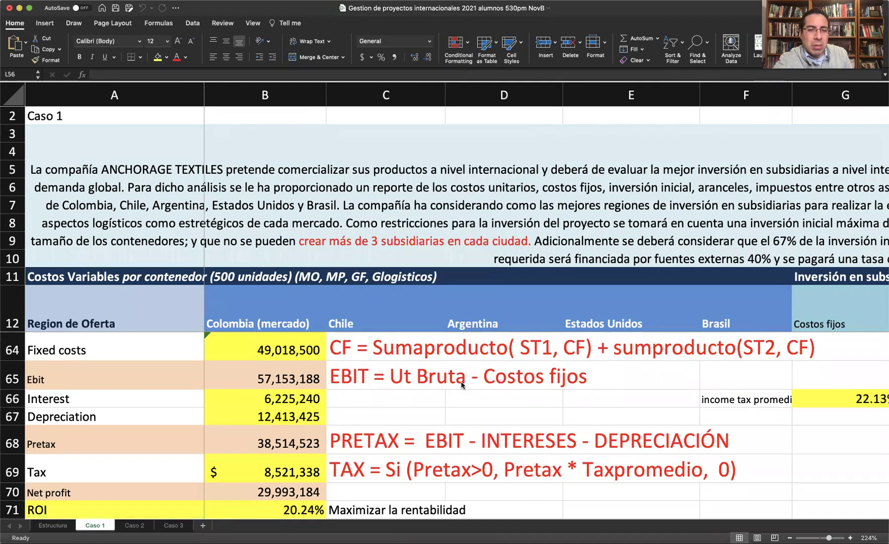
{"action": "left_click", "coordinate": [116, 8]}
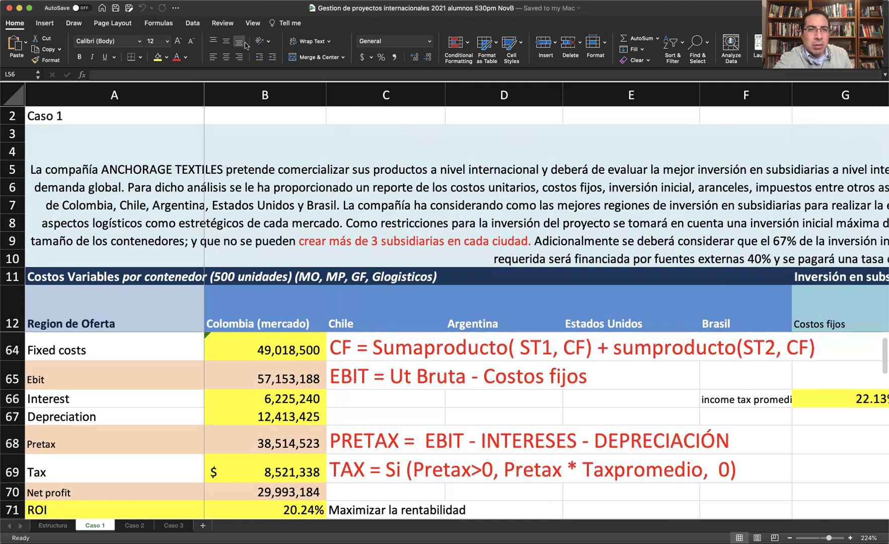
Step: Reopen Solver to review the objective, variable cells and list of constraints, and close it without solving
{"action": "left_click", "coordinate": [190, 25]}
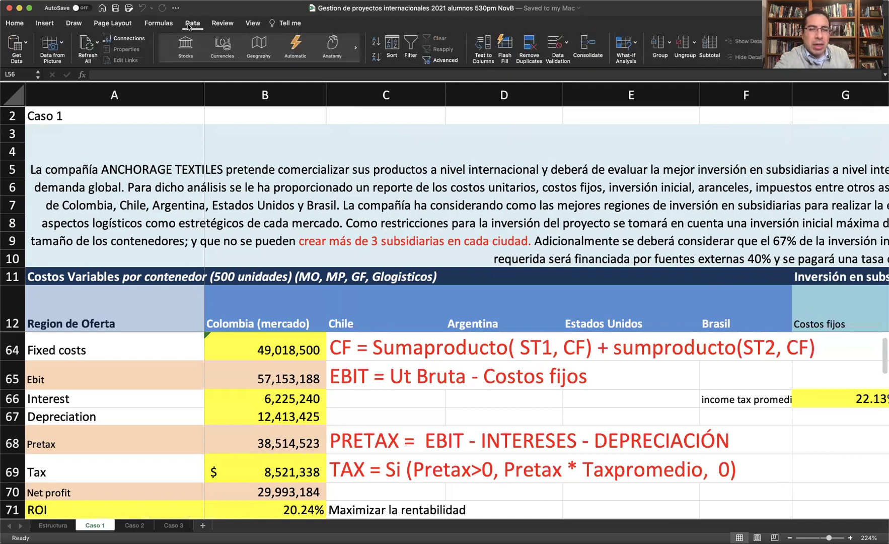
{"action": "left_click", "coordinate": [790, 48]}
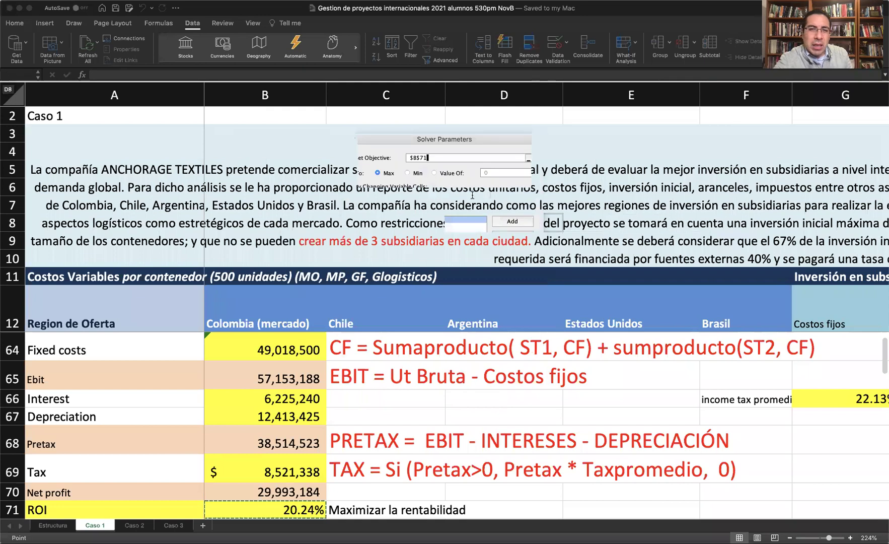
{"action": "mouse_move", "coordinate": [379, 141]}
{"action": "left_mouse_down"}
{"action": "mouse_move", "coordinate": [409, 96]}
{"action": "mouse_move", "coordinate": [211, 82]}
{"action": "mouse_move", "coordinate": [111, 167]}
{"action": "left_mouse_up"}
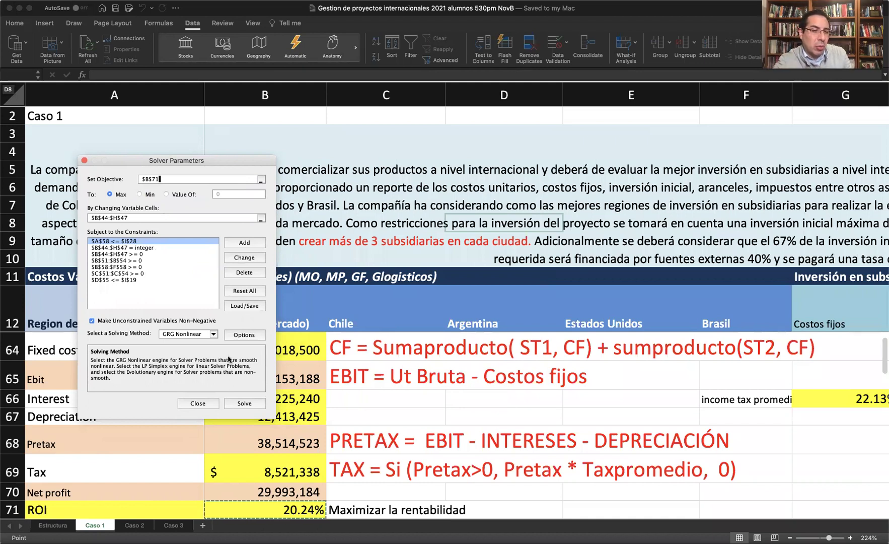
{"action": "left_click", "coordinate": [197, 403]}
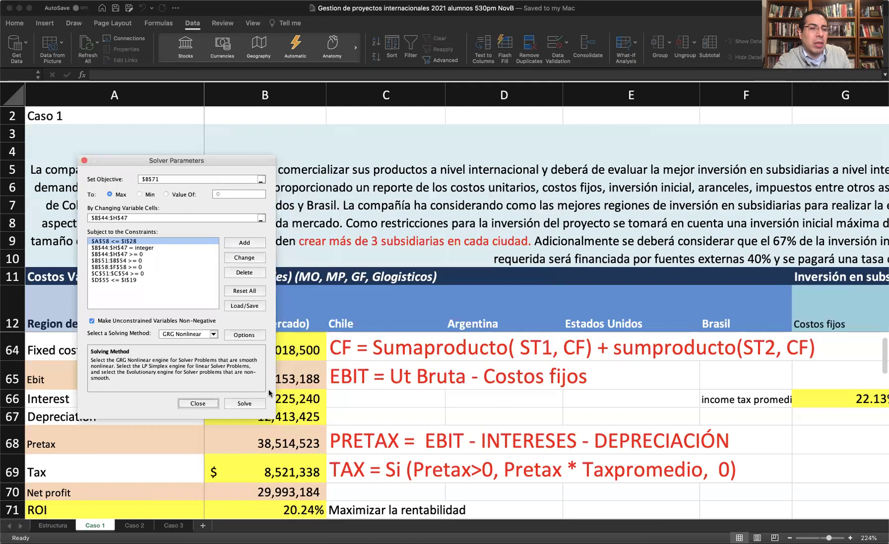
Step: Review the decision variables in B44:H47, covering units per market and subsidiaries opened of types 1 and 2
{"action": "scroll", "coordinate": [256, 373], "scroll_direction": "down", "scroll_amount": 5}
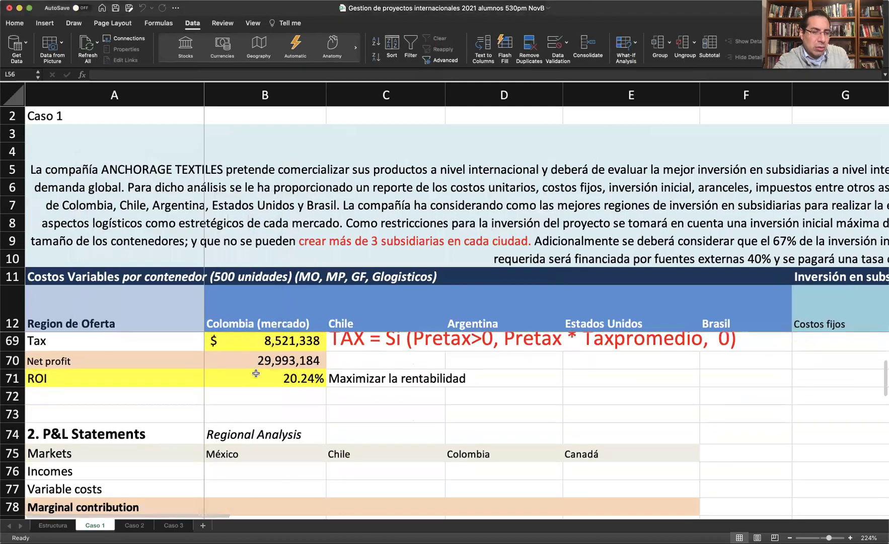
{"action": "scroll", "coordinate": [256, 373], "scroll_direction": "down", "scroll_amount": 7}
{"action": "scroll", "coordinate": [255, 373], "scroll_direction": "up", "scroll_amount": 7}
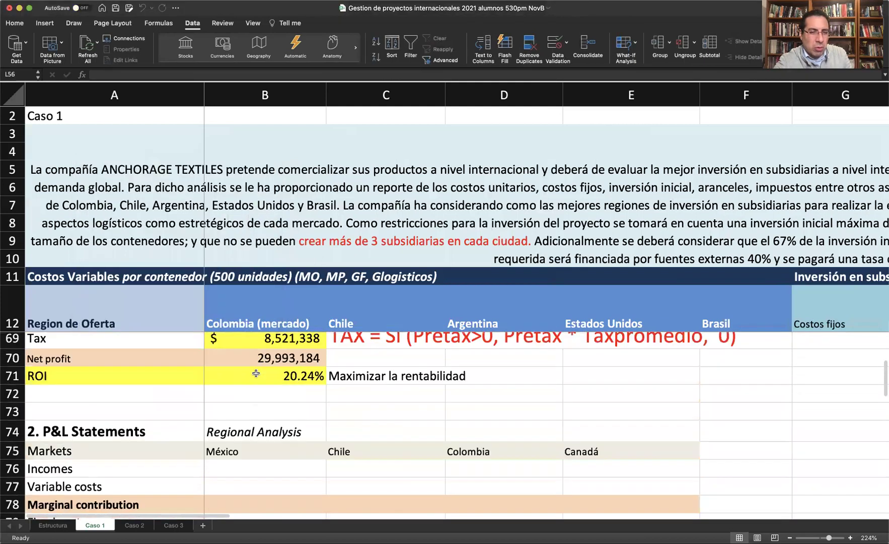
{"action": "scroll", "coordinate": [255, 373], "scroll_direction": "up", "scroll_amount": 10}
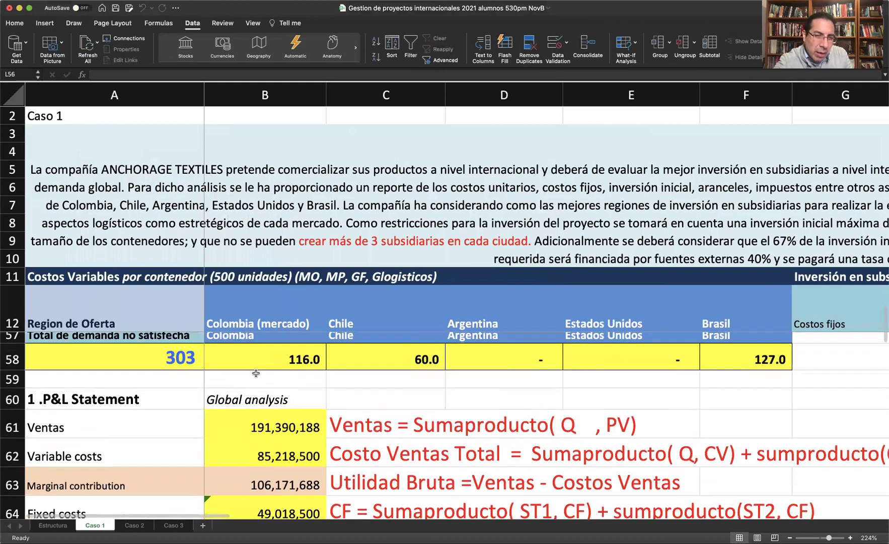
{"action": "scroll", "coordinate": [256, 373], "scroll_direction": "up", "scroll_amount": 10}
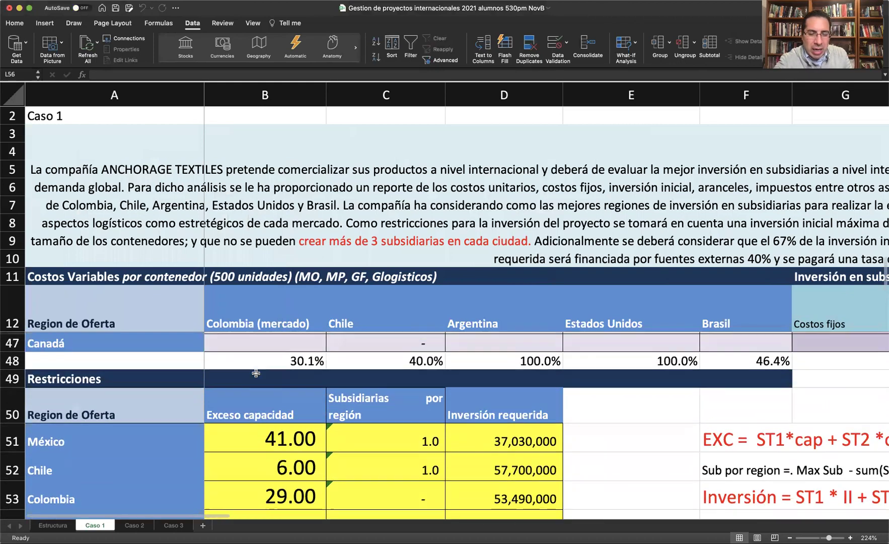
{"action": "scroll", "coordinate": [255, 373], "scroll_direction": "up", "scroll_amount": 6}
{"action": "scroll", "coordinate": [255, 373], "scroll_direction": "right", "scroll_amount": 1}
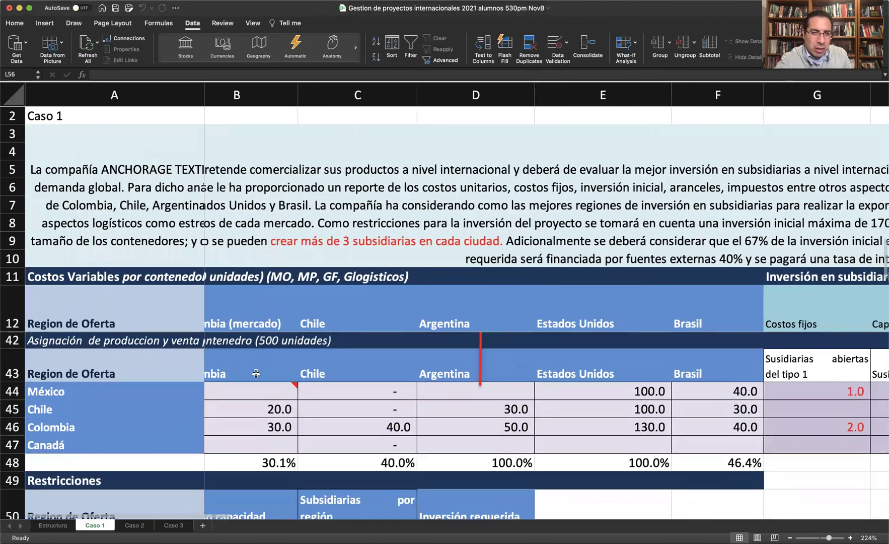
{"action": "mouse_move", "coordinate": [244, 391]}
{"action": "left_click_drag", "start_coordinate": [243, 391], "coordinate": [851, 443]}
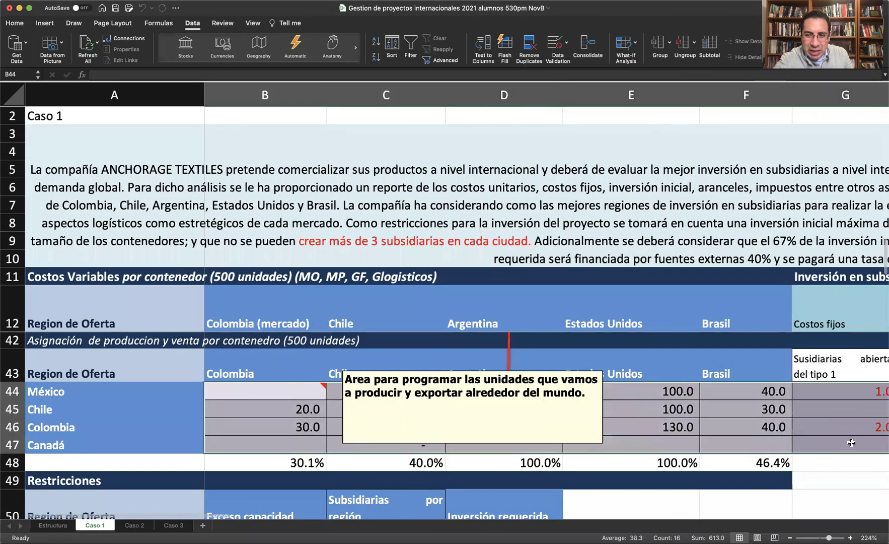
{"action": "scroll", "coordinate": [828, 438], "scroll_direction": "right", "scroll_amount": 1}
{"action": "scroll", "coordinate": [827, 437], "scroll_direction": "right", "scroll_amount": 3}
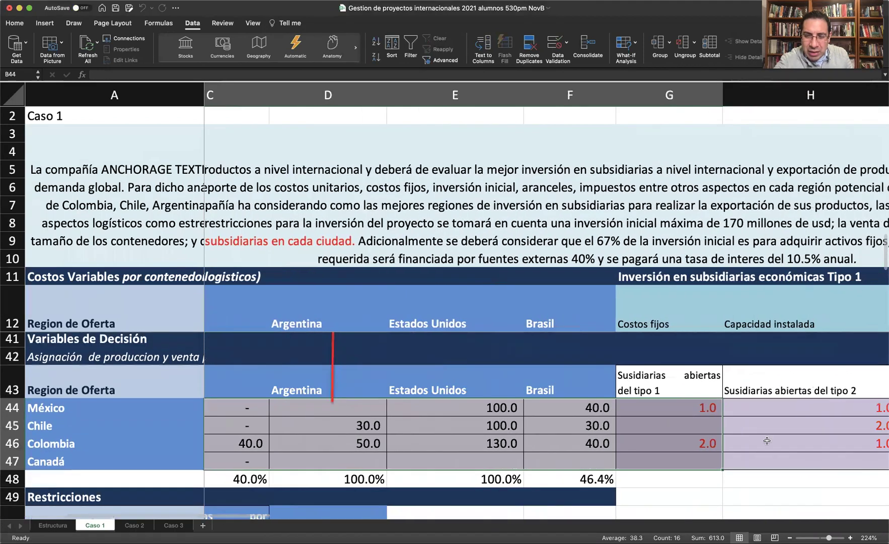
{"action": "left_click", "coordinate": [776, 456], "text": "shift"}
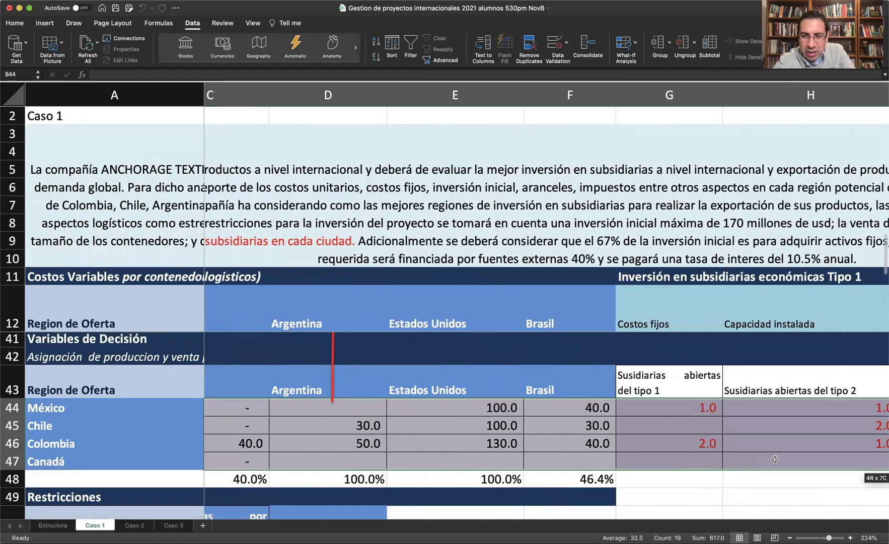
{"action": "scroll", "coordinate": [756, 445], "scroll_direction": "right", "scroll_amount": 3}
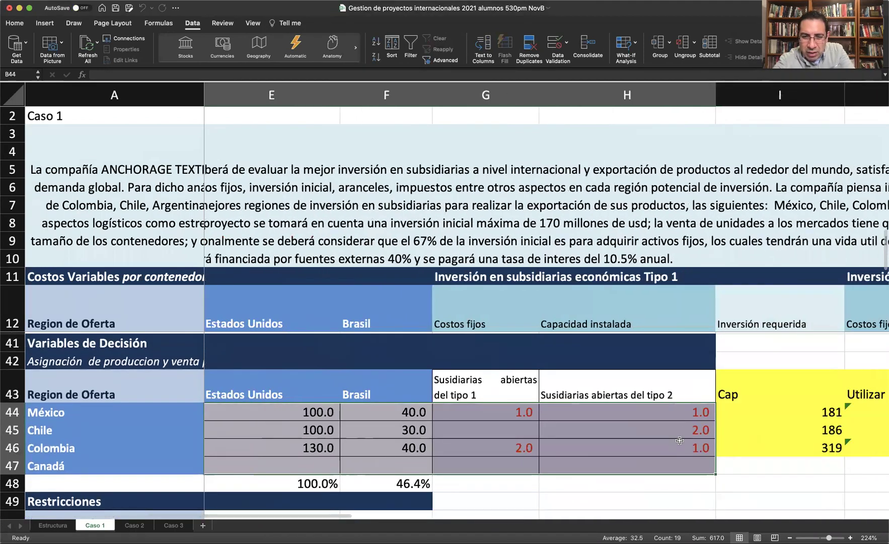
{"action": "scroll", "coordinate": [679, 441], "scroll_direction": "left", "scroll_amount": 5}
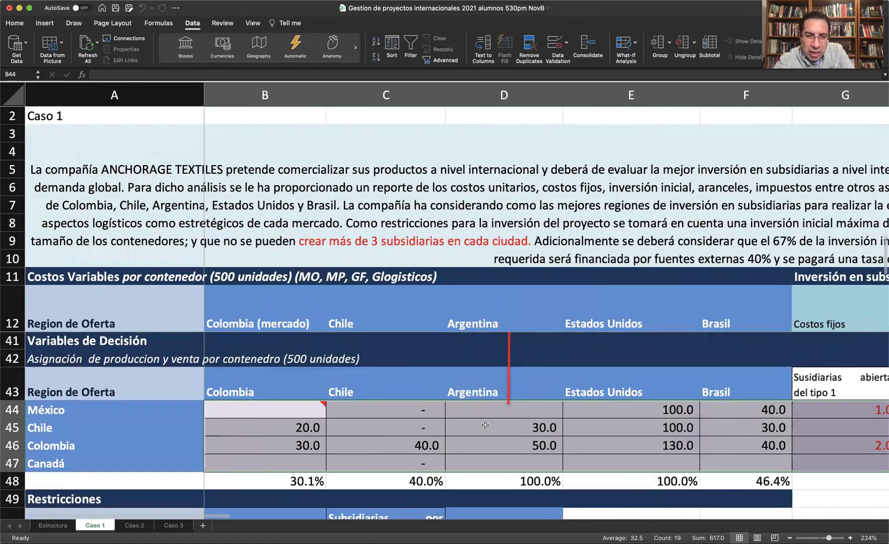
{"action": "scroll", "coordinate": [461, 426], "scroll_direction": "right", "scroll_amount": 5}
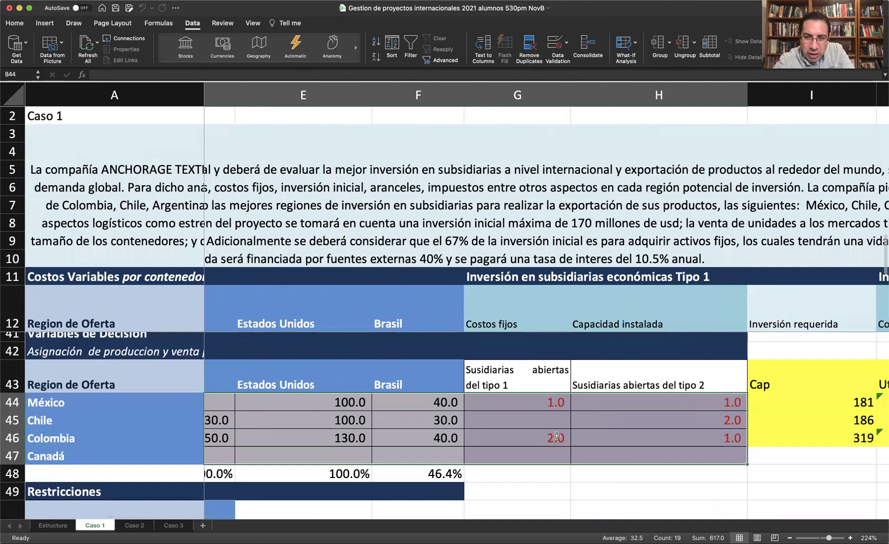
{"action": "scroll", "coordinate": [581, 437], "scroll_direction": "left", "scroll_amount": 5}
Step: Review the constrained cells: excess capacity B51:B54, subsidiaries C51:C54, total investment D55, unmet demand B58:F58 and its total A58
{"action": "scroll", "coordinate": [581, 437], "scroll_direction": "down", "scroll_amount": 5}
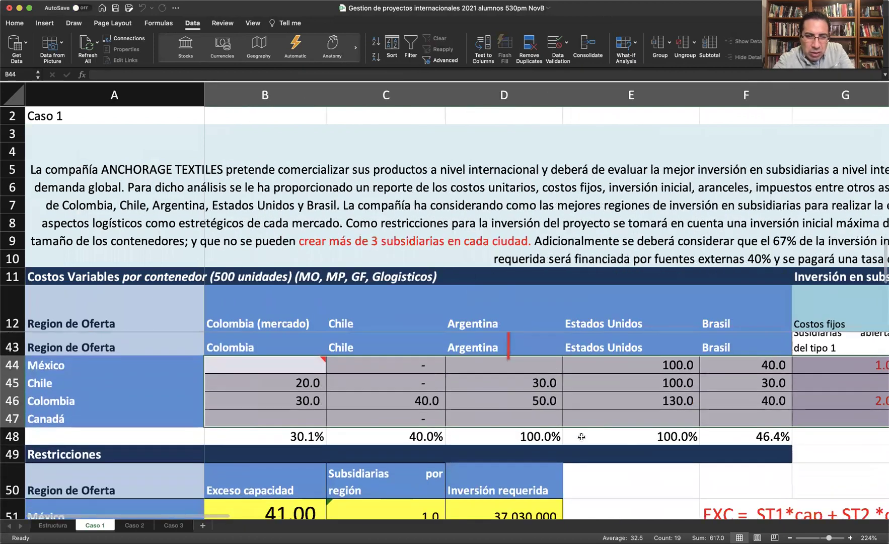
{"action": "scroll", "coordinate": [358, 409], "scroll_direction": "up", "scroll_amount": 1}
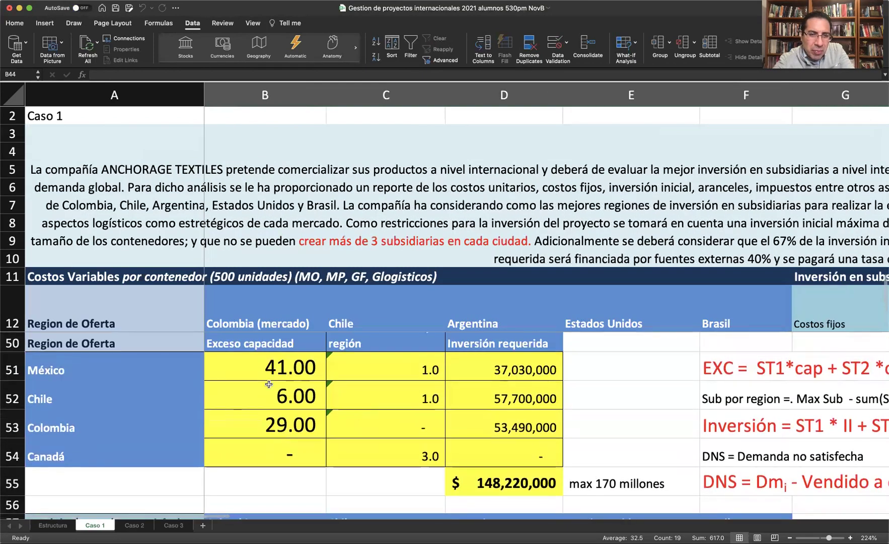
{"action": "left_click_drag", "start_coordinate": [260, 366], "coordinate": [263, 449]}
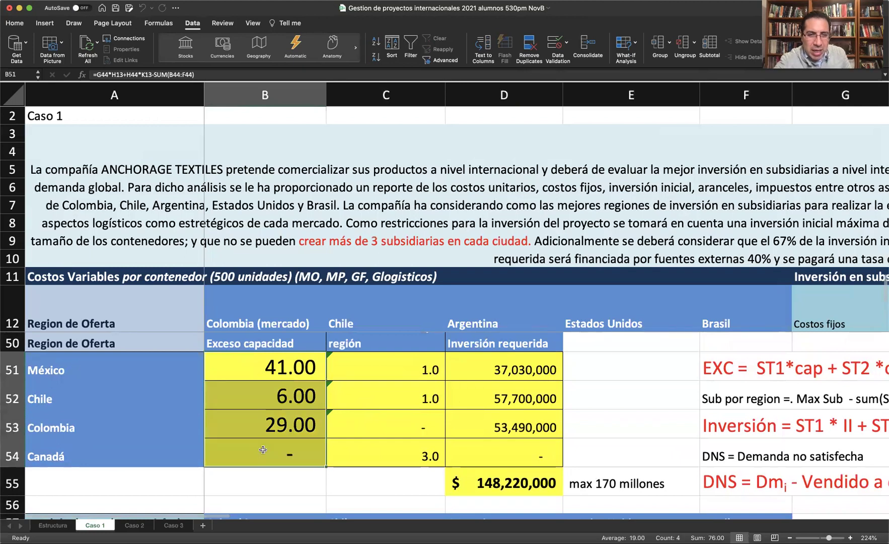
{"action": "left_click", "coordinate": [366, 369]}
{"action": "left_click_drag", "start_coordinate": [365, 388], "coordinate": [377, 447]}
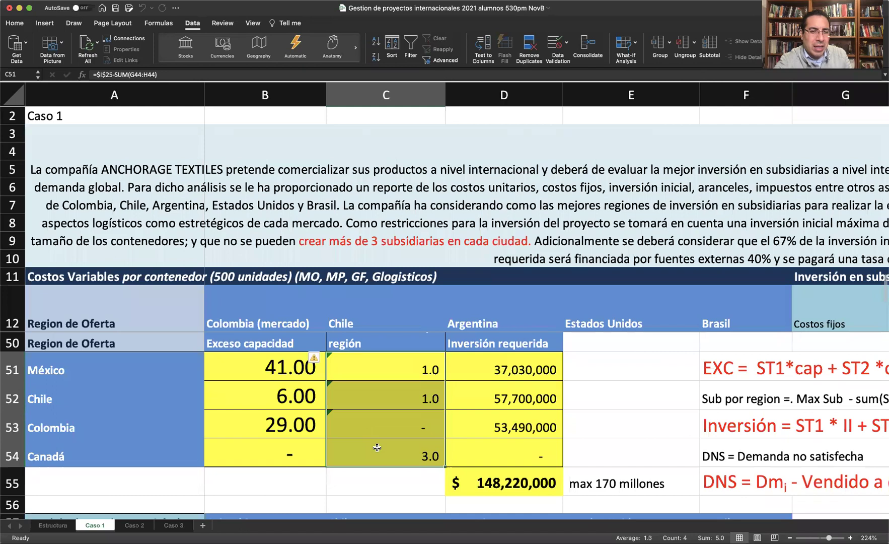
{"action": "left_click", "coordinate": [474, 483]}
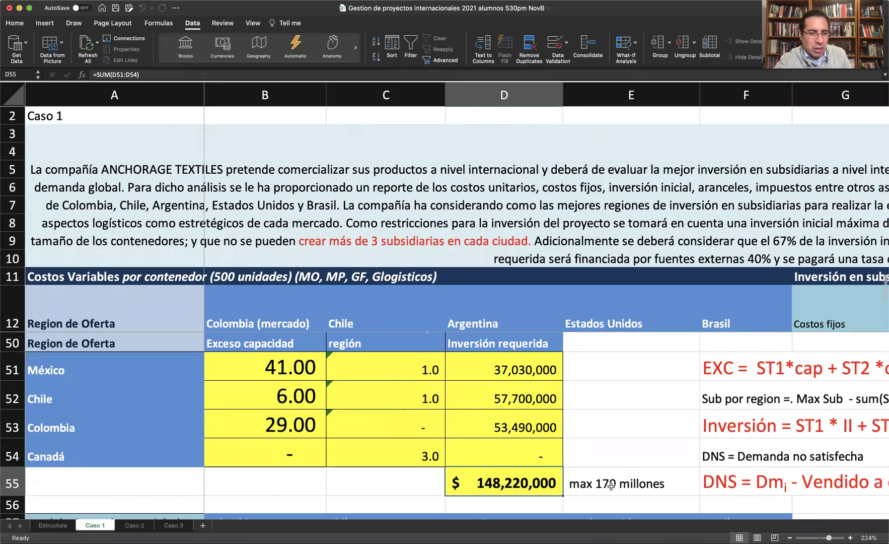
{"action": "scroll", "coordinate": [606, 482], "scroll_direction": "down", "scroll_amount": 5}
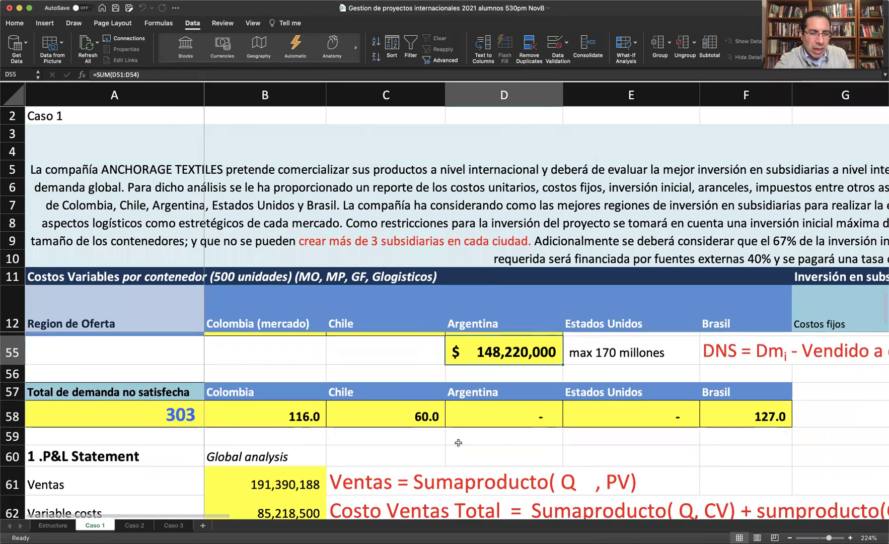
{"action": "left_click_drag", "start_coordinate": [306, 413], "coordinate": [726, 413]}
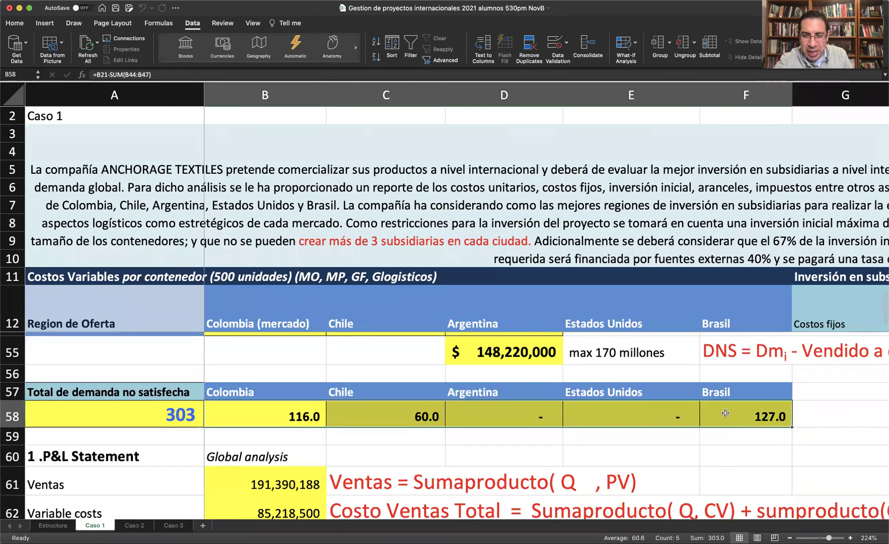
{"action": "left_click", "coordinate": [171, 418]}
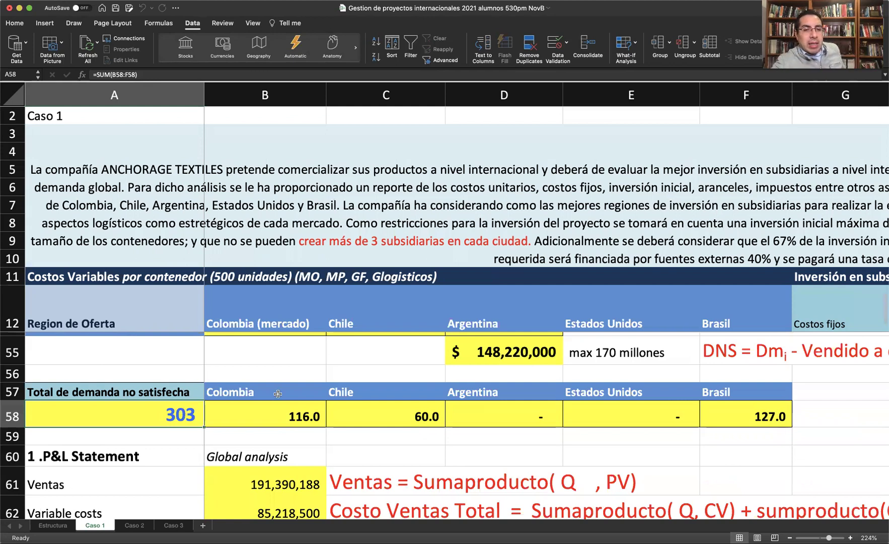
Step: Compare the production assignments for Argentina and Estados Unidos in rows 44 and 45 with the Restricciones block in rows 51 to 55
{"action": "scroll", "coordinate": [334, 383], "scroll_direction": "down", "scroll_amount": 2}
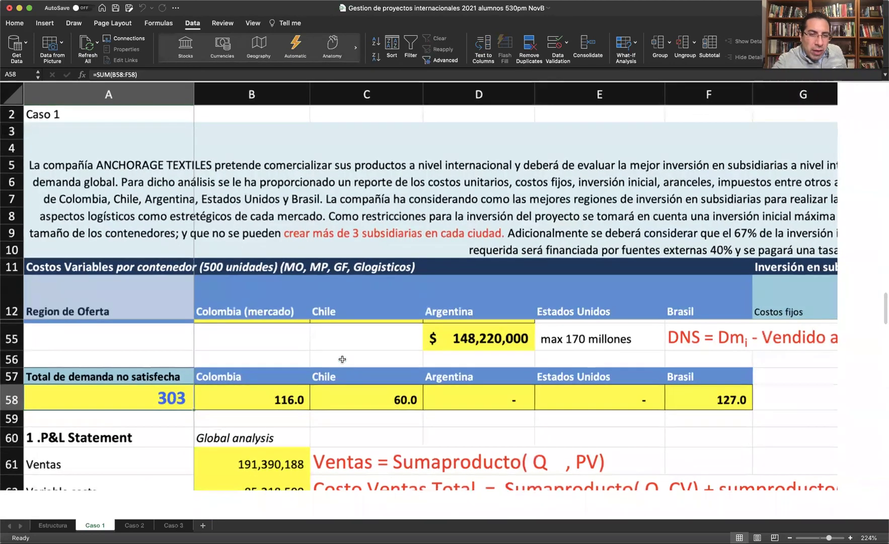
{"action": "left_click", "coordinate": [348, 350]}
{"action": "scroll", "coordinate": [362, 358], "scroll_direction": "up", "scroll_amount": 8}
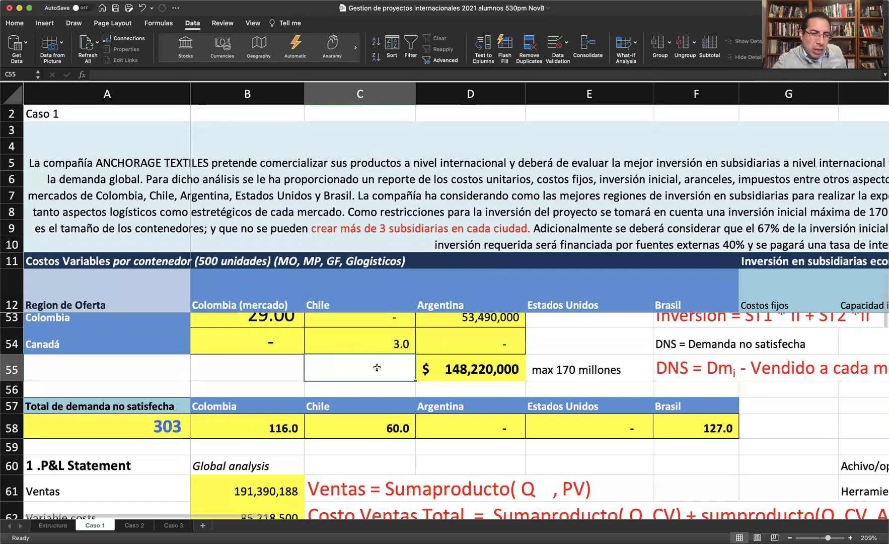
{"action": "scroll", "coordinate": [376, 367], "scroll_direction": "up", "scroll_amount": 1}
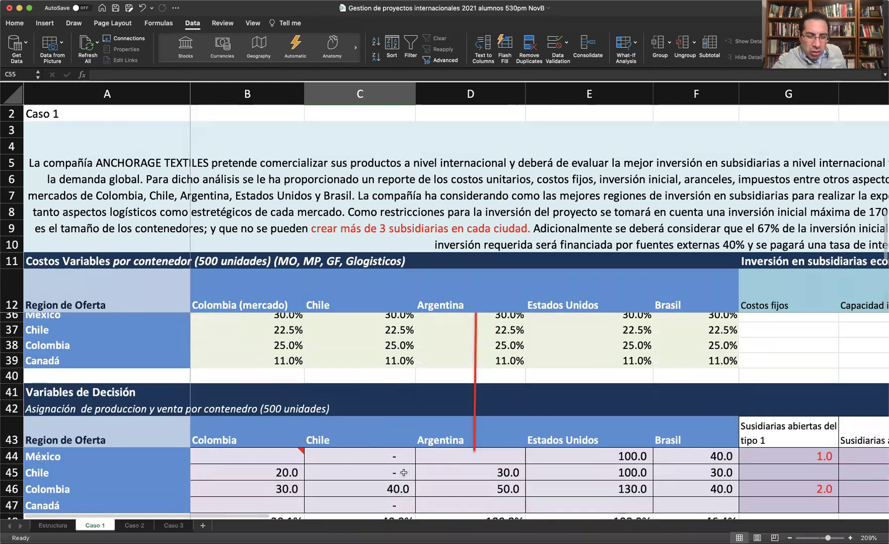
{"action": "left_click", "coordinate": [448, 453]}
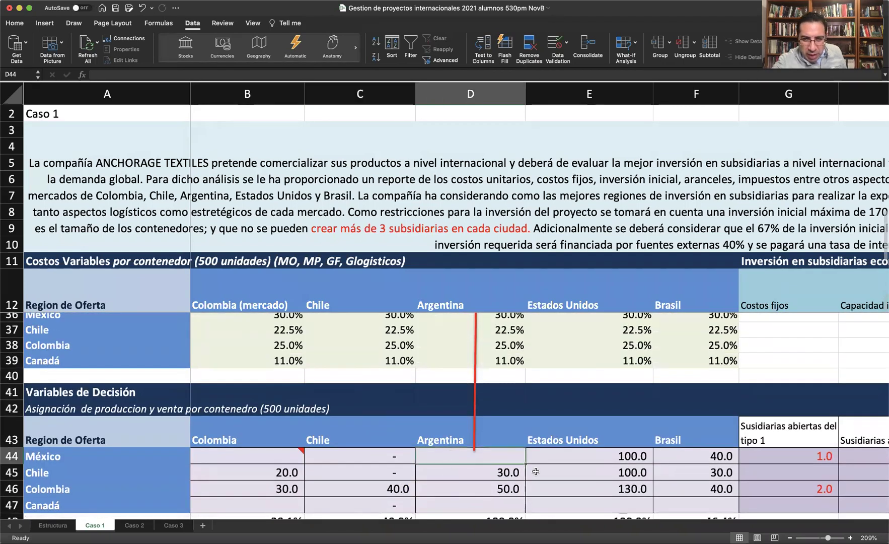
{"action": "scroll", "coordinate": [566, 467], "scroll_direction": "down", "scroll_amount": 1}
{"action": "scroll", "coordinate": [565, 468], "scroll_direction": "down", "scroll_amount": 6}
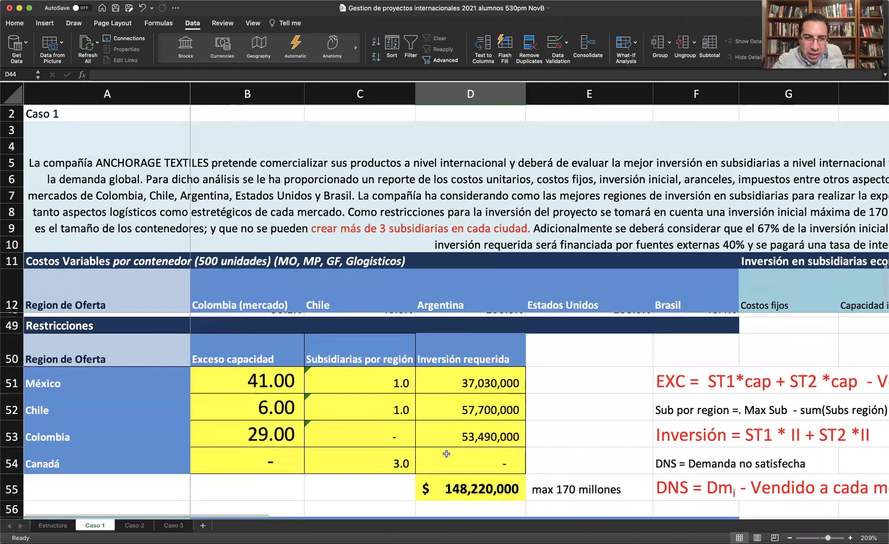
{"action": "scroll", "coordinate": [446, 453], "scroll_direction": "up", "scroll_amount": 2}
{"action": "scroll", "coordinate": [446, 452], "scroll_direction": "right", "scroll_amount": 1}
{"action": "scroll", "coordinate": [446, 452], "scroll_direction": "up", "scroll_amount": 5}
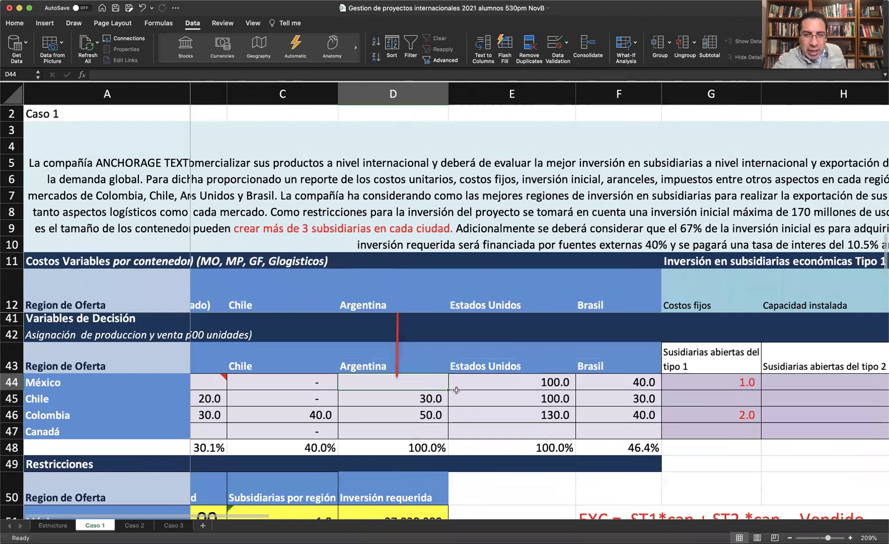
{"action": "left_click", "coordinate": [494, 380]}
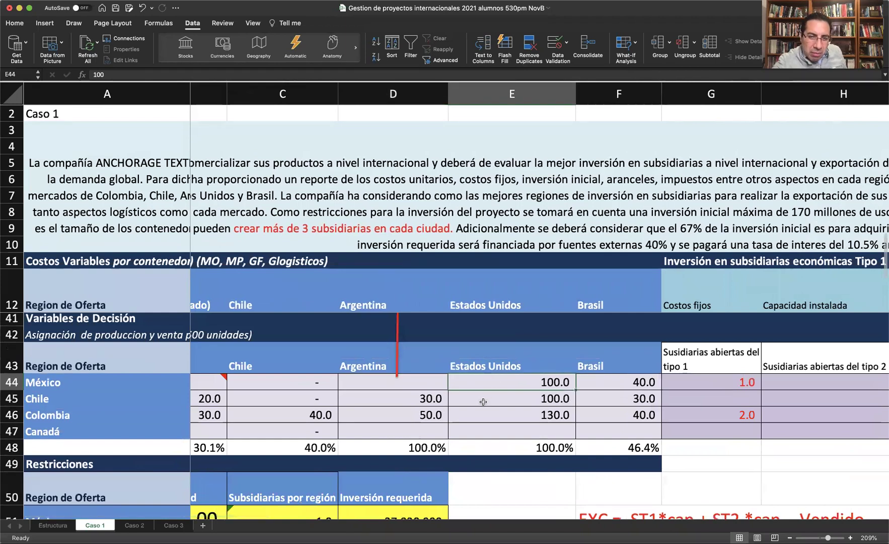
{"action": "left_click", "coordinate": [483, 401]}
{"action": "scroll", "coordinate": [459, 427], "scroll_direction": "down", "scroll_amount": 5}
{"action": "scroll", "coordinate": [460, 426], "scroll_direction": "left", "scroll_amount": 1}
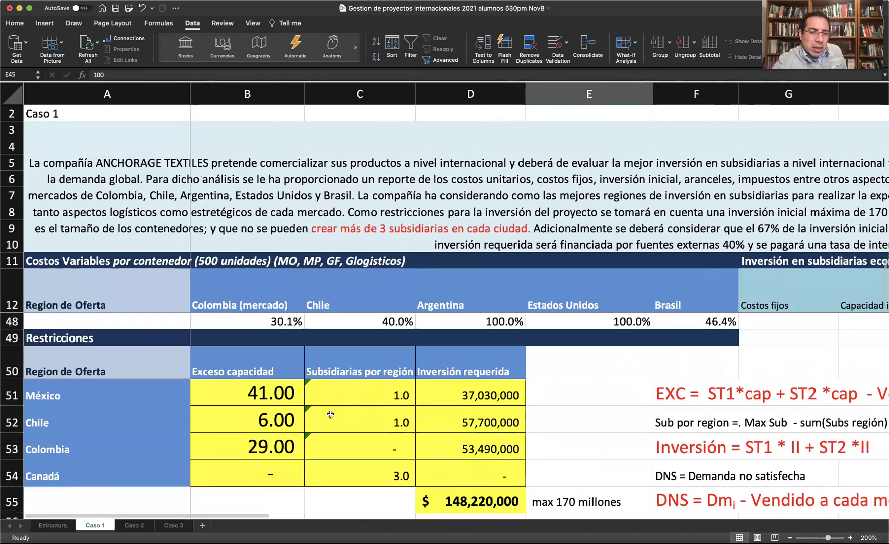
Step: Check excess capacity and subsidiaries in B52:C54, the total investment in D55, and unmet demand in B58:F58 with its total in A58
{"action": "left_click_drag", "start_coordinate": [285, 410], "coordinate": [411, 473]}
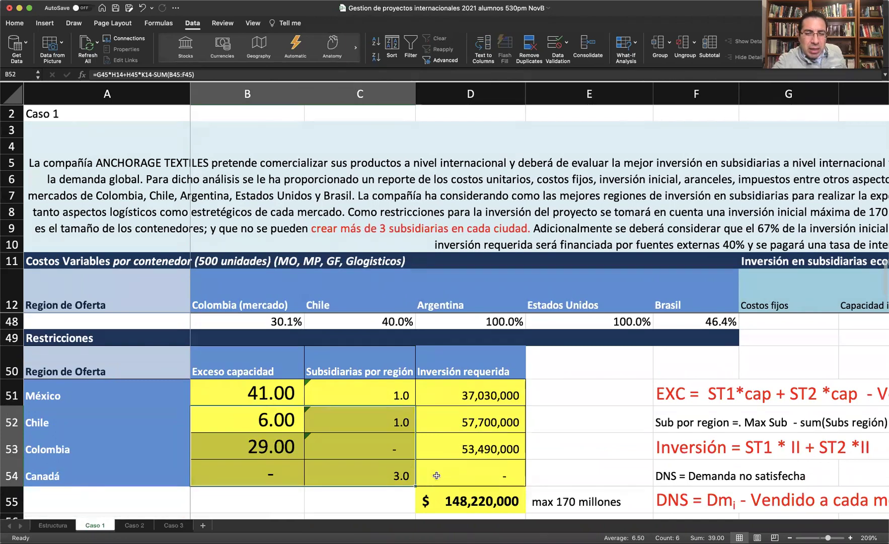
{"action": "left_click", "coordinate": [463, 499]}
{"action": "scroll", "coordinate": [284, 416], "scroll_direction": "down", "scroll_amount": 5}
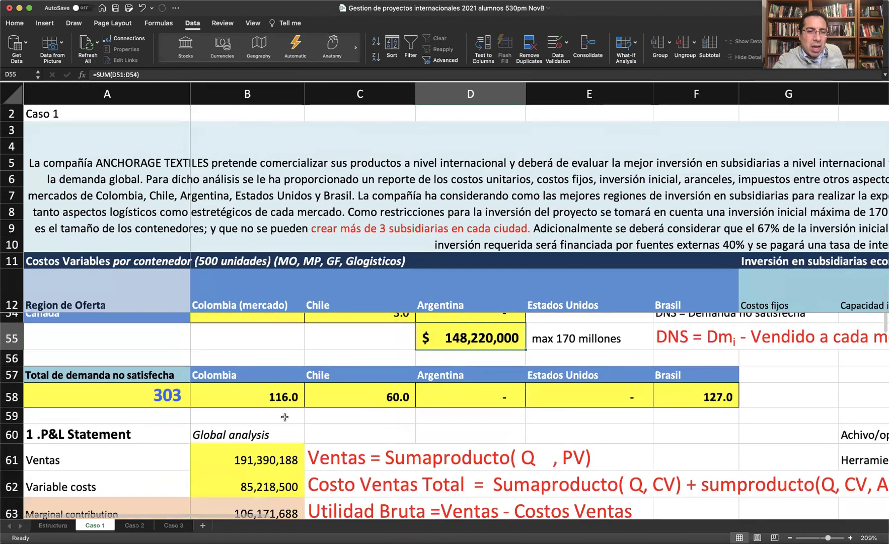
{"action": "left_click", "coordinate": [255, 400]}
{"action": "key", "text": "shift+Right"}
{"action": "key", "text": "shift+Right"}
{"action": "key", "text": "shift+Right"}
{"action": "key", "text": "shift+Right"}
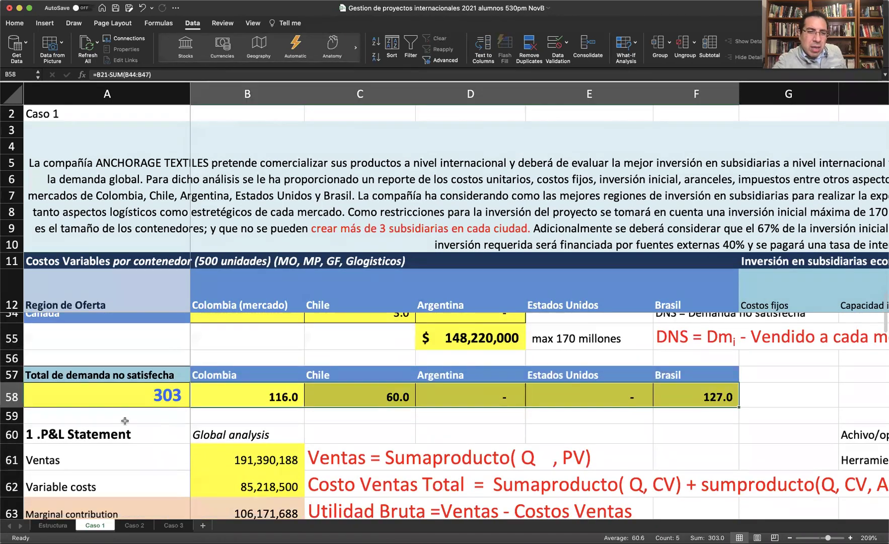
{"action": "left_click", "coordinate": [151, 393]}
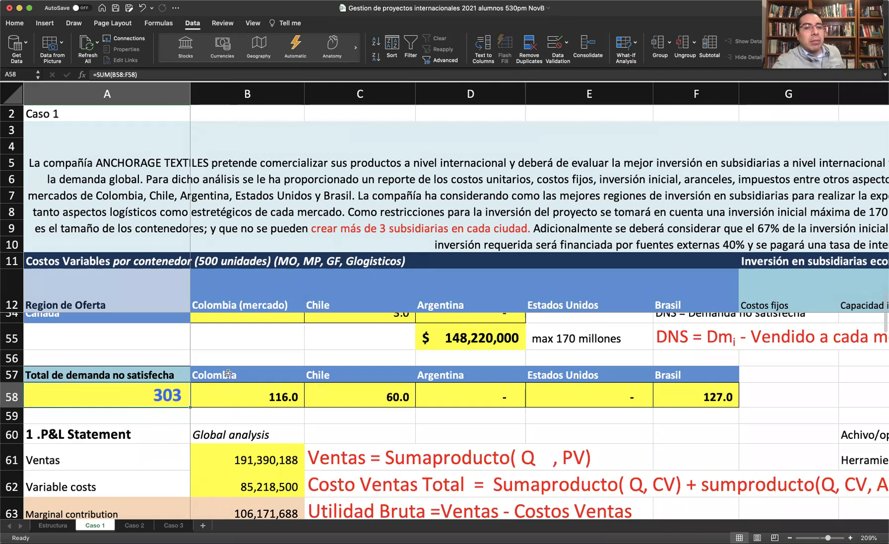
{"action": "scroll", "coordinate": [248, 414], "scroll_direction": "up", "scroll_amount": 4}
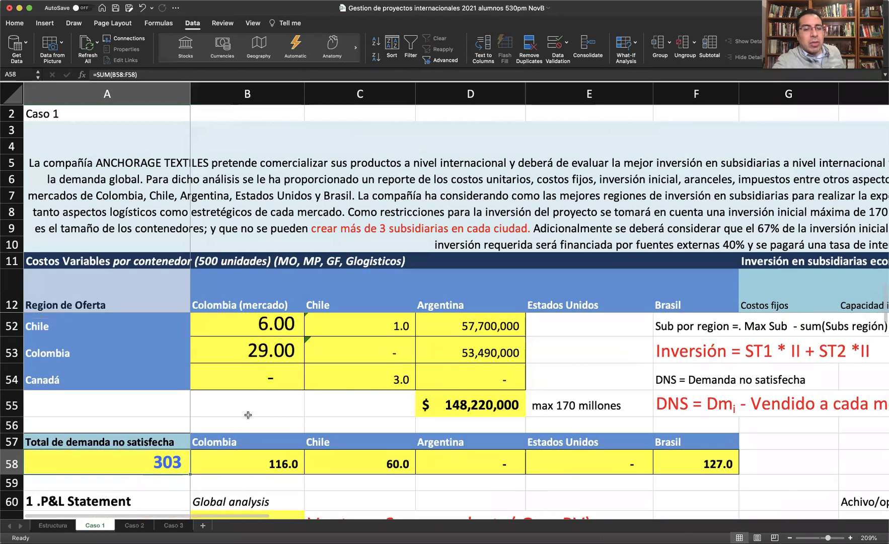
{"action": "scroll", "coordinate": [249, 415], "scroll_direction": "up", "scroll_amount": 3}
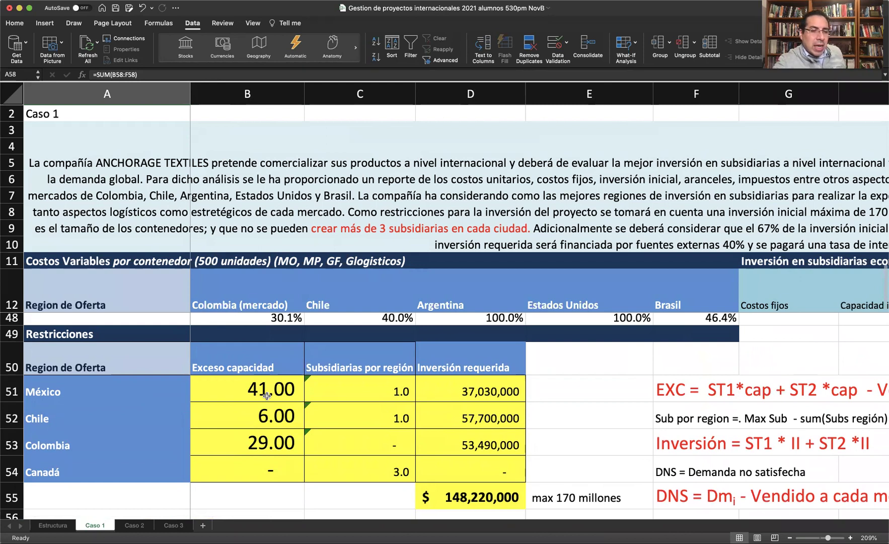
Step: Examine México's assignments to each market in A44:F44 and the units all regions assign to Estados Unidos in E44:E47
{"action": "scroll", "coordinate": [266, 395], "scroll_direction": "up", "scroll_amount": 5}
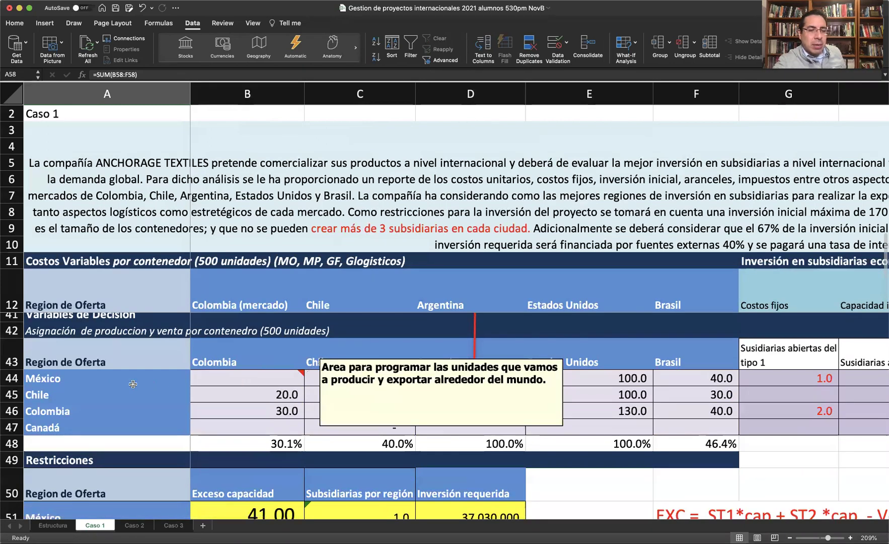
{"action": "left_click", "coordinate": [97, 381]}
{"action": "left_click_drag", "start_coordinate": [198, 376], "coordinate": [670, 375]}
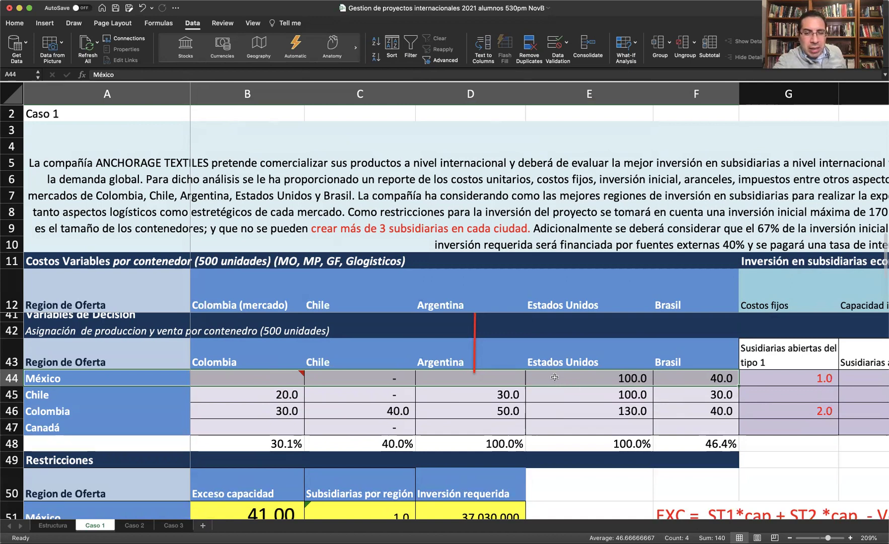
{"action": "left_click_drag", "start_coordinate": [553, 375], "coordinate": [566, 427]}
{"action": "scroll", "coordinate": [569, 424], "scroll_direction": "right", "scroll_amount": 5}
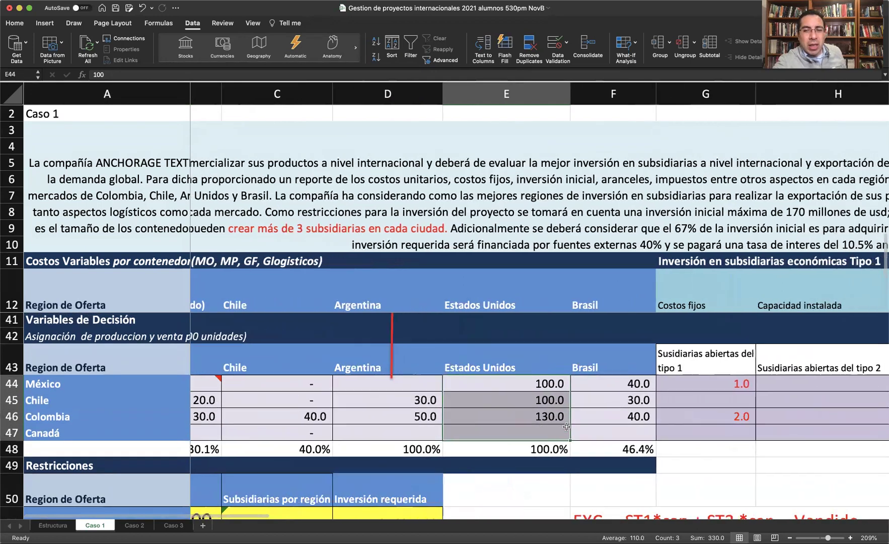
Step: Review the type 1 and type 2 subsidiaries opened per region in G44:H47, including the Colombia and Canadá rows
{"action": "left_click", "coordinate": [587, 383]}
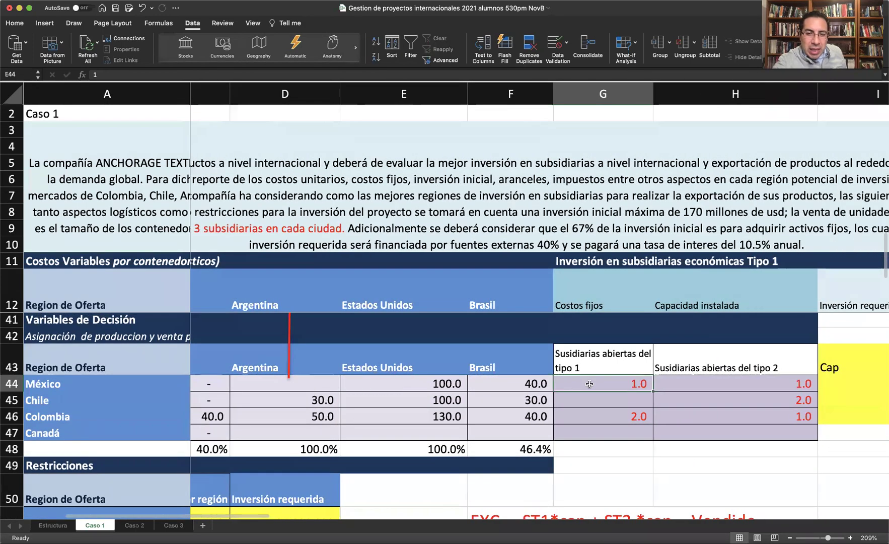
{"action": "left_click_drag", "start_coordinate": [602, 385], "coordinate": [724, 414]}
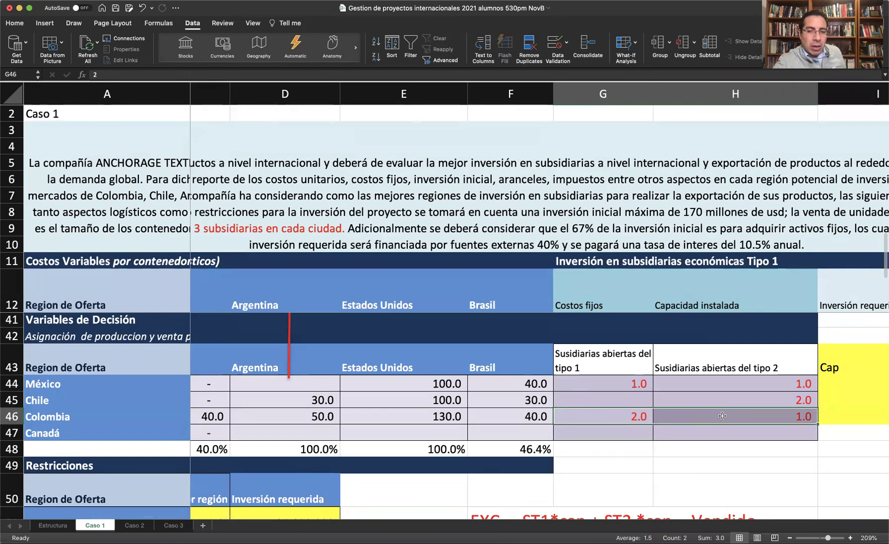
{"action": "left_click_drag", "start_coordinate": [621, 436], "coordinate": [713, 434]}
{"action": "scroll", "coordinate": [668, 437], "scroll_direction": "down", "scroll_amount": 1}
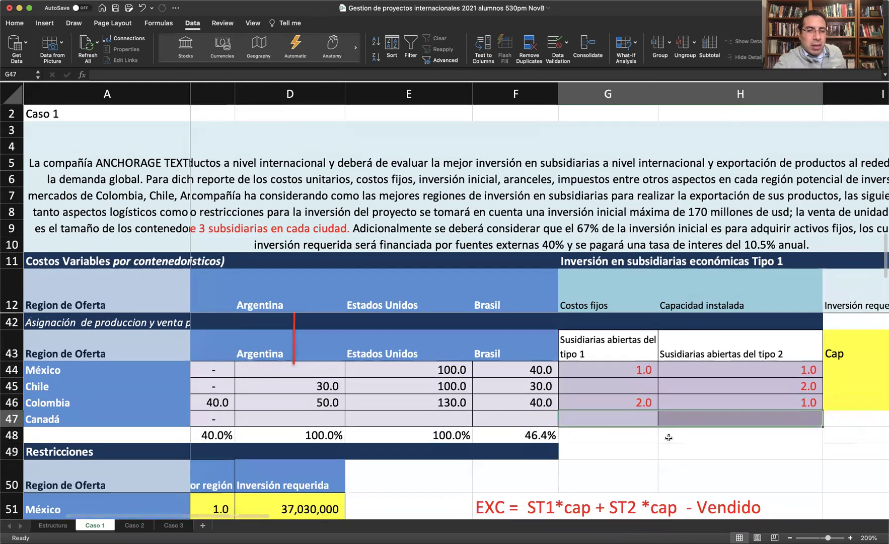
{"action": "scroll", "coordinate": [669, 437], "scroll_direction": "down", "scroll_amount": 2}
{"action": "scroll", "coordinate": [668, 437], "scroll_direction": "left", "scroll_amount": 1}
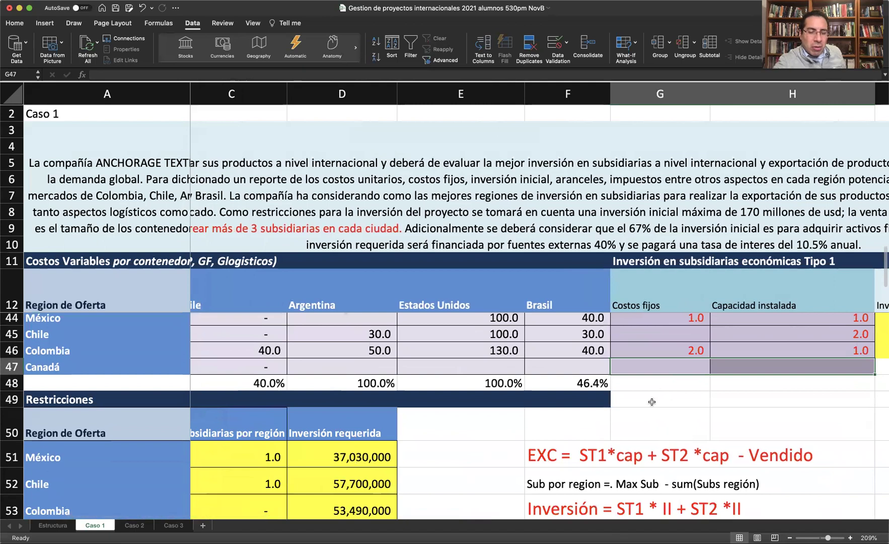
{"action": "scroll", "coordinate": [674, 406], "scroll_direction": "up", "scroll_amount": 2}
{"action": "scroll", "coordinate": [674, 406], "scroll_direction": "left", "scroll_amount": 2}
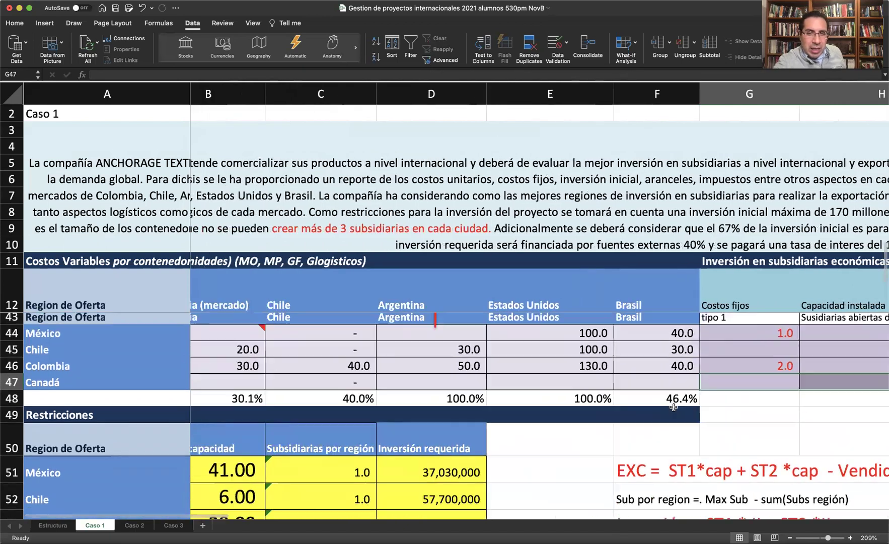
Step: Review the variable cells B44:G47, the ROI objective in A71:B71 and the P&L statement lines that feed it
{"action": "left_click_drag", "start_coordinate": [236, 367], "coordinate": [809, 420]}
{"action": "scroll", "coordinate": [607, 431], "scroll_direction": "down", "scroll_amount": 5}
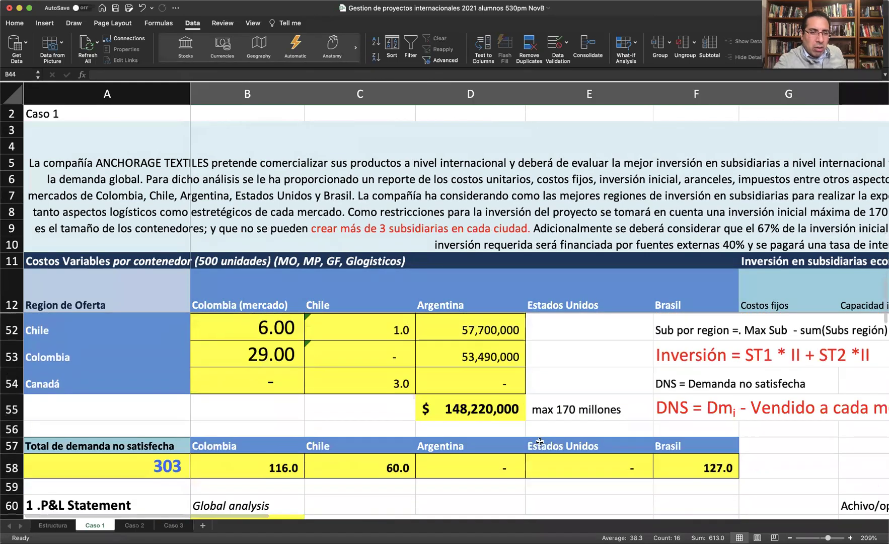
{"action": "scroll", "coordinate": [534, 443], "scroll_direction": "down", "scroll_amount": 6}
{"action": "scroll", "coordinate": [534, 443], "scroll_direction": "up", "scroll_amount": 2}
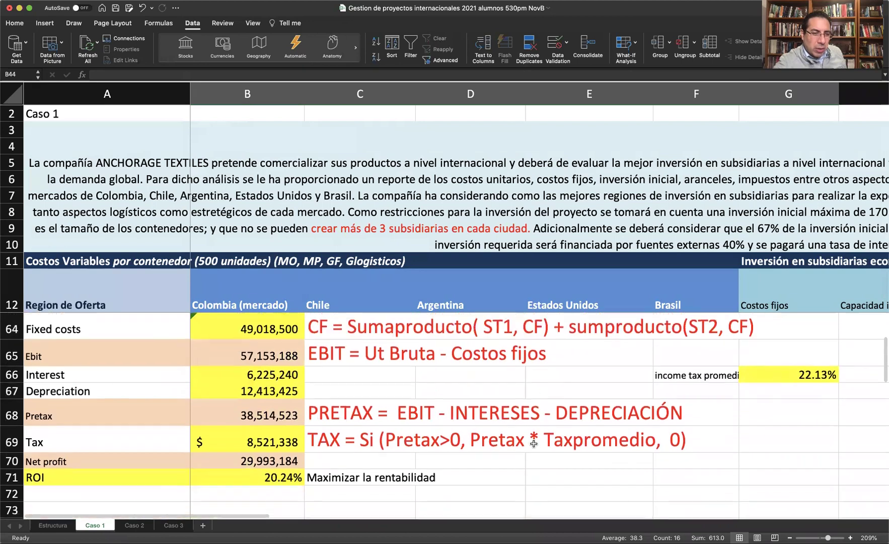
{"action": "left_click", "coordinate": [163, 483]}
{"action": "left_click_drag", "start_coordinate": [163, 483], "coordinate": [224, 481]}
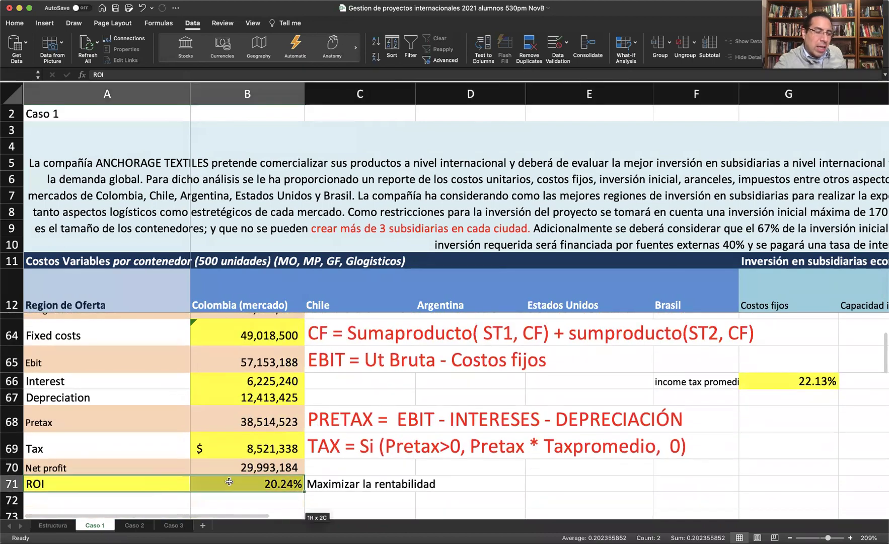
{"action": "scroll", "coordinate": [268, 434], "scroll_direction": "up", "scroll_amount": 3}
{"action": "scroll", "coordinate": [268, 435], "scroll_direction": "up", "scroll_amount": 1}
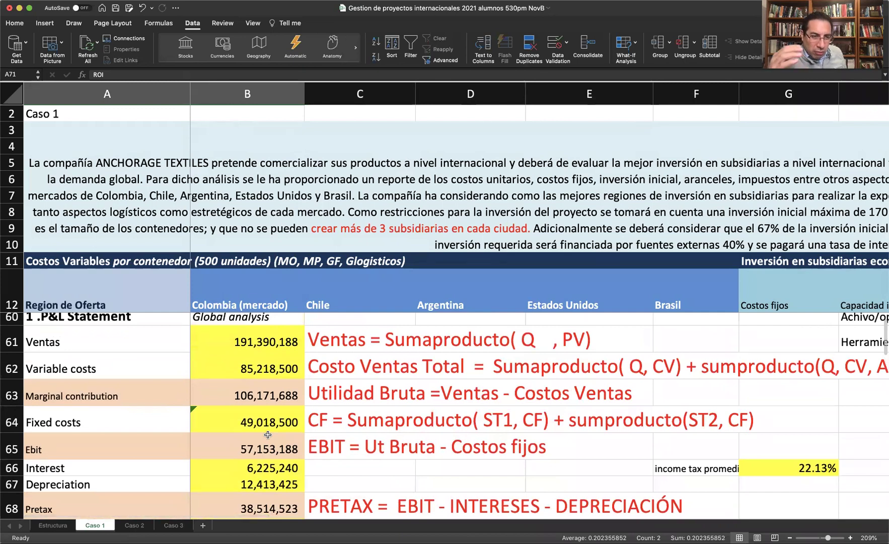
{"action": "scroll", "coordinate": [311, 409], "scroll_direction": "down", "scroll_amount": 1}
{"action": "scroll", "coordinate": [310, 409], "scroll_direction": "down", "scroll_amount": 3}
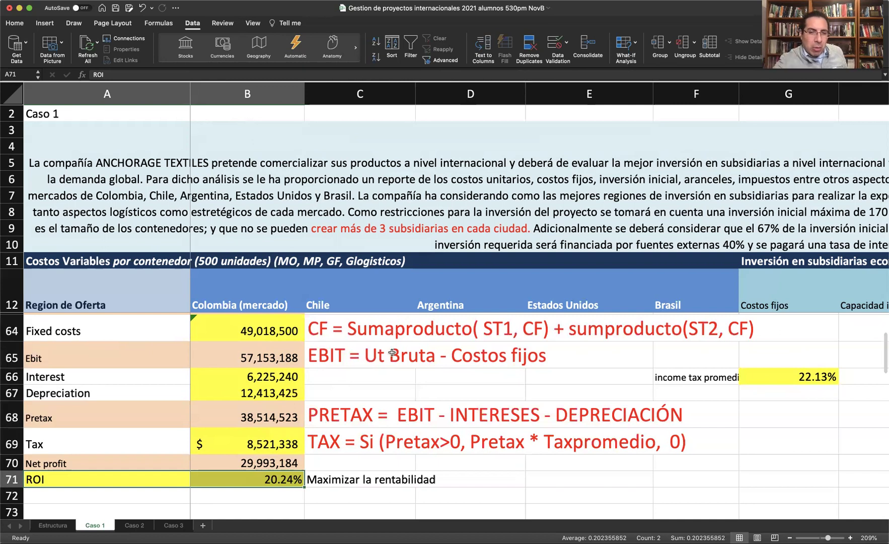
Step: Review the market assignments in B44:F47 together with the type 1 subsidiaries in column G
{"action": "scroll", "coordinate": [392, 343], "scroll_direction": "up", "scroll_amount": 10}
{"action": "scroll", "coordinate": [392, 352], "scroll_direction": "up", "scroll_amount": 1}
{"action": "left_click_drag", "start_coordinate": [276, 401], "coordinate": [661, 445]}
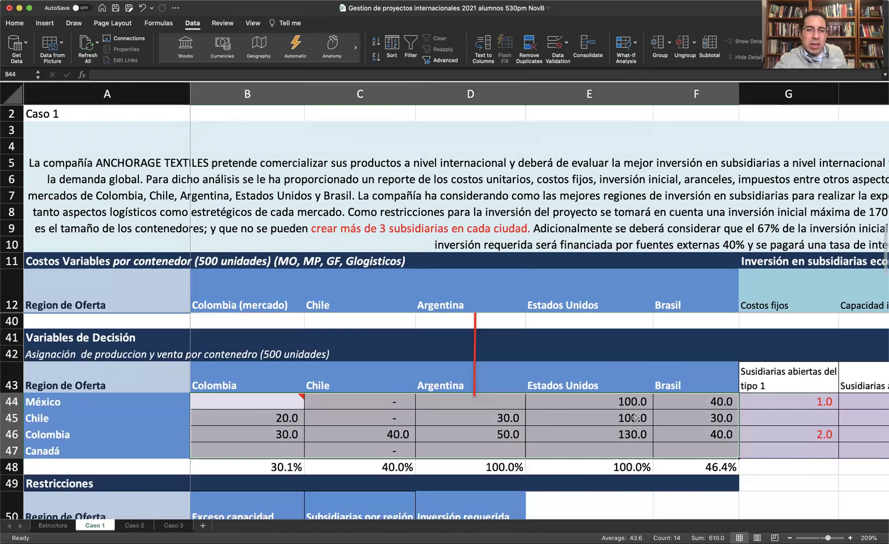
{"action": "left_click_drag", "start_coordinate": [276, 402], "coordinate": [826, 451]}
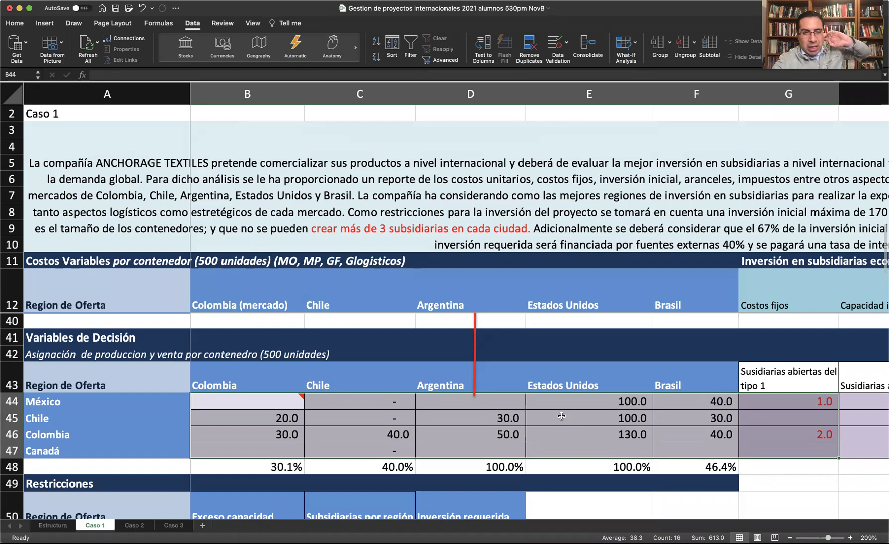
Step: Examine the units assigned to Argentina and Estados Unidos in D44:E47 and Argentina's demand coverage formula in D48
{"action": "left_click", "coordinate": [449, 398]}
{"action": "left_click_drag", "start_coordinate": [449, 398], "coordinate": [541, 432]}
{"action": "left_click_drag", "start_coordinate": [497, 398], "coordinate": [617, 449]}
{"action": "left_click", "coordinate": [494, 468]}
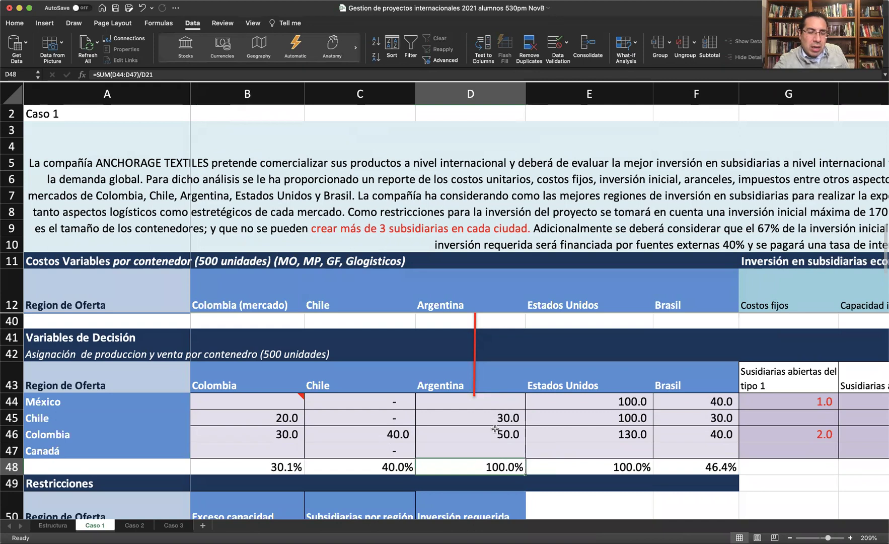
{"action": "left_click_drag", "start_coordinate": [501, 406], "coordinate": [497, 446]}
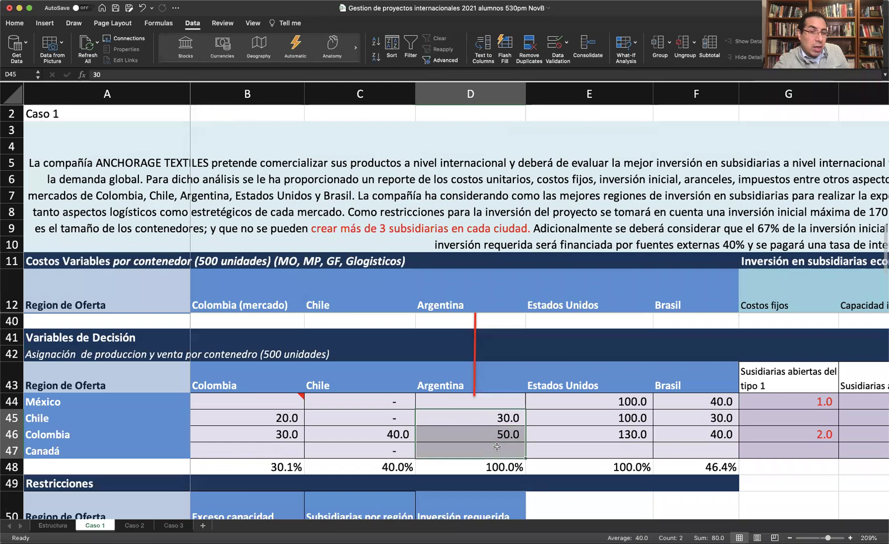
{"action": "left_click_drag", "start_coordinate": [498, 401], "coordinate": [597, 448]}
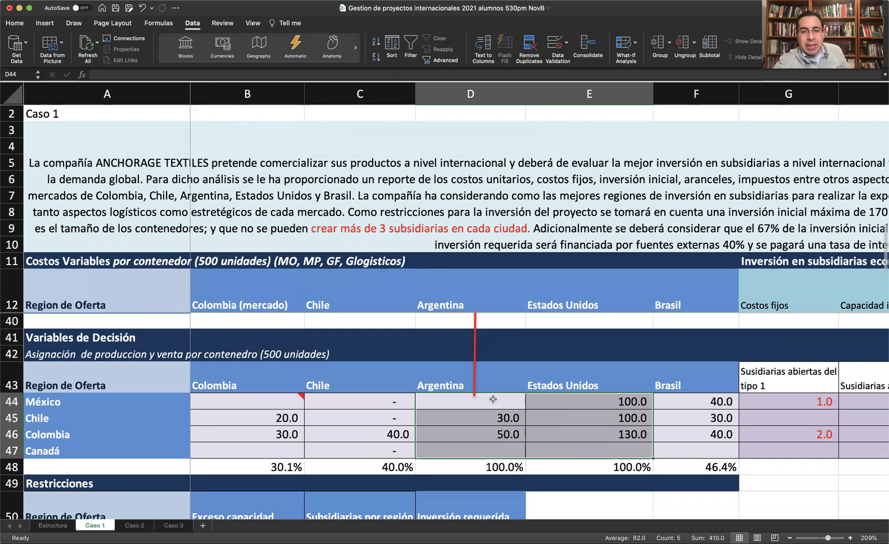
Step: Clear México's units for Estados Unidos in E44, and clear Chile's units for Argentina in D45 but undo that deletion
{"action": "left_click", "coordinate": [582, 401]}
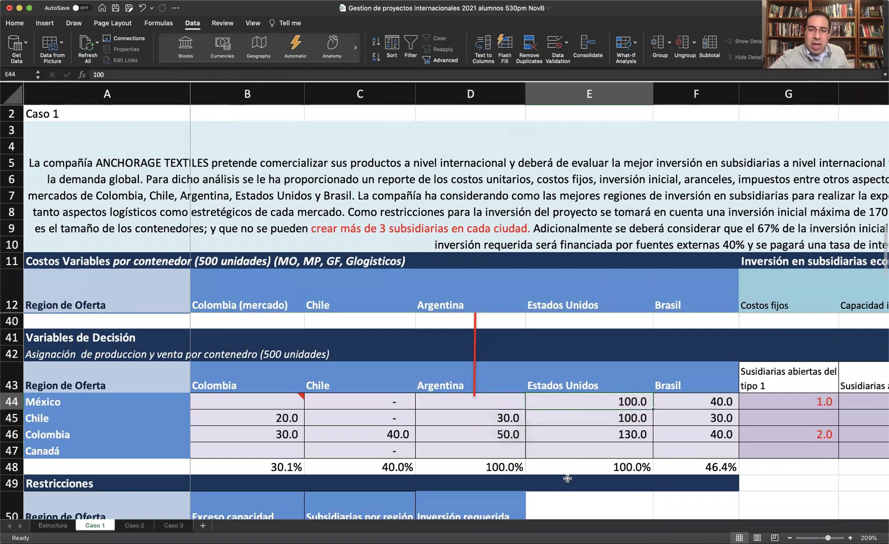
{"action": "key", "text": "Delete"}
{"action": "left_click", "coordinate": [512, 420]}
{"action": "key", "text": "Delete"}
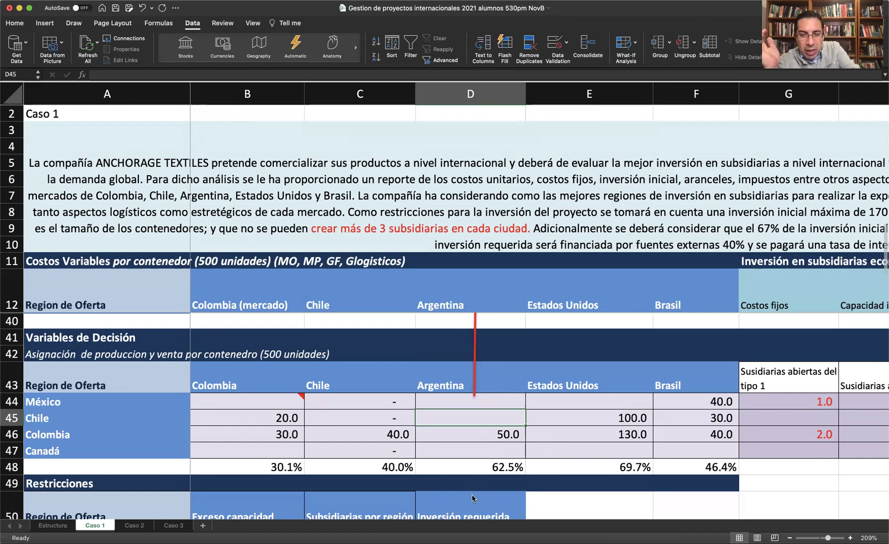
{"action": "key", "text": "super+z"}
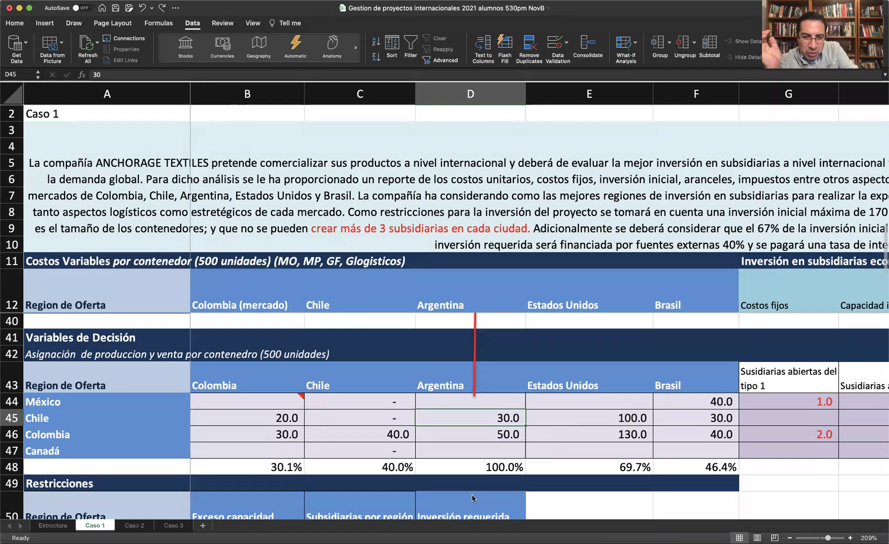
Step: Undo the deletion of México's units for Estados Unidos in E44 and save the workbook
{"action": "key", "text": "super+z"}
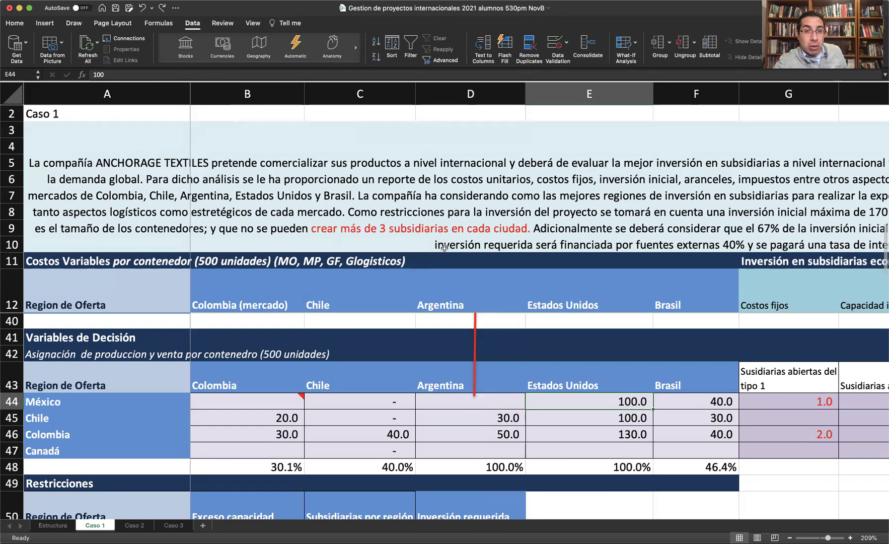
{"action": "left_click", "coordinate": [115, 8]}
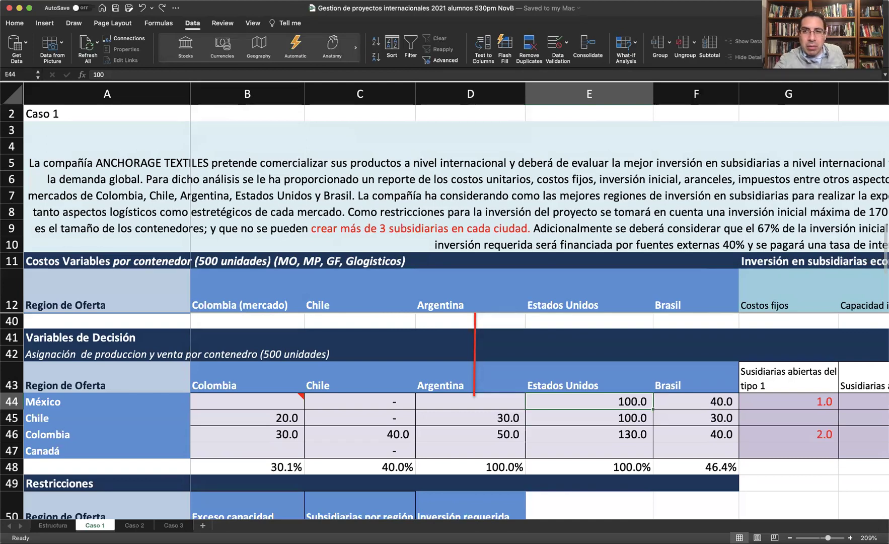
Step: Run Solver with the GRG Nonlinear method to maximise the ROI in B71 and keep the Solver solution
{"action": "left_click", "coordinate": [800, 46]}
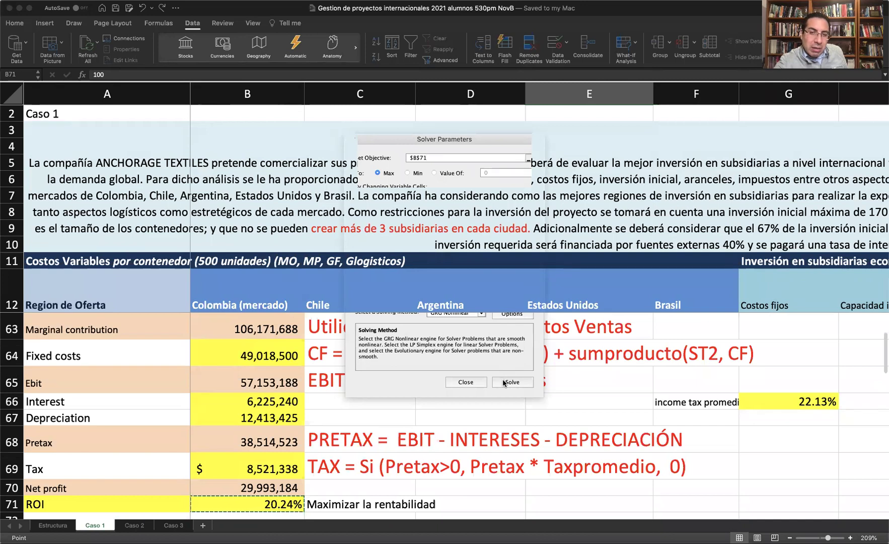
{"action": "left_click", "coordinate": [504, 381]}
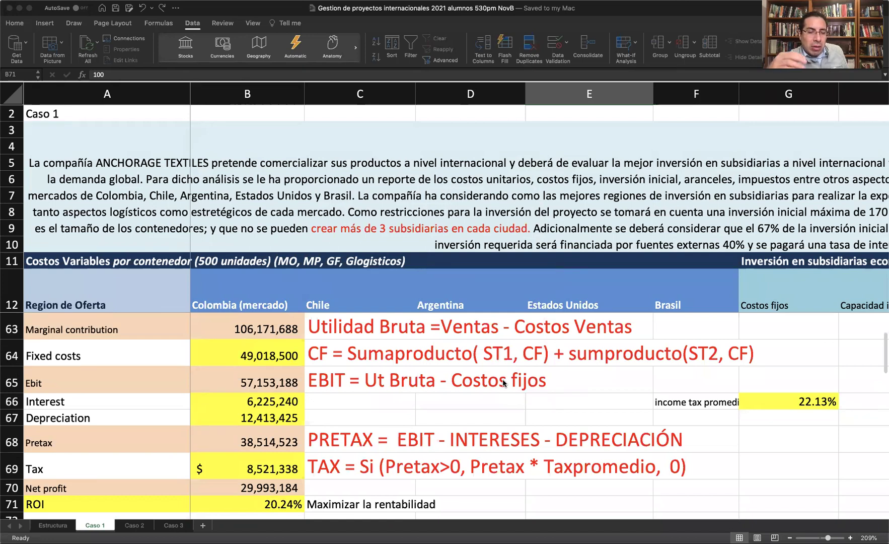
{"action": "key", "text": "Return"}
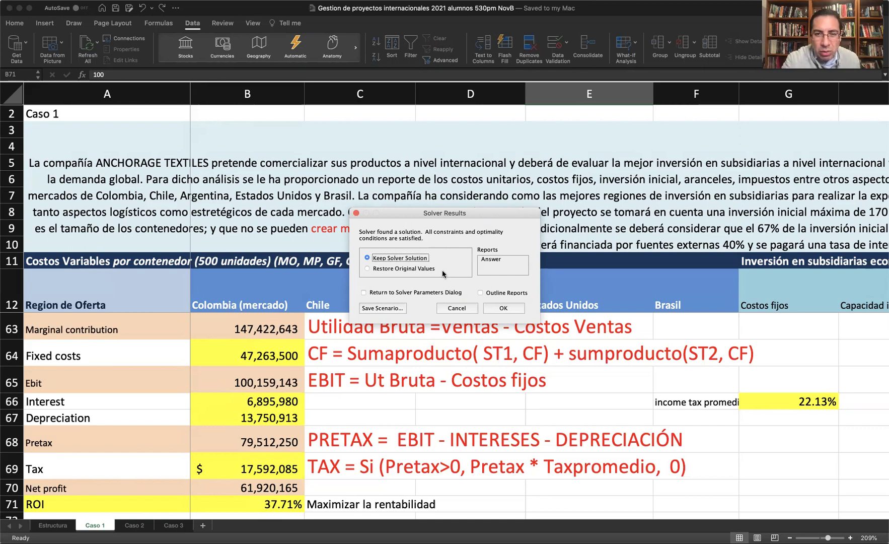
{"action": "left_click", "coordinate": [505, 312]}
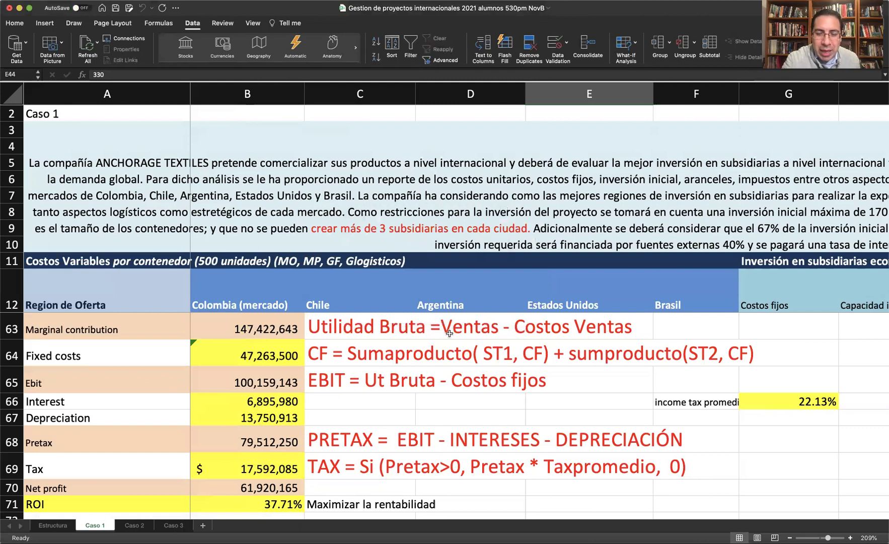
Step: Review the solved unit assignments in B44:F47 and the subsidiaries in G44:H47, especially the type 2 ones for México and Colombia
{"action": "scroll", "coordinate": [453, 338], "scroll_direction": "up", "scroll_amount": 5}
{"action": "scroll", "coordinate": [453, 339], "scroll_direction": "up", "scroll_amount": 10}
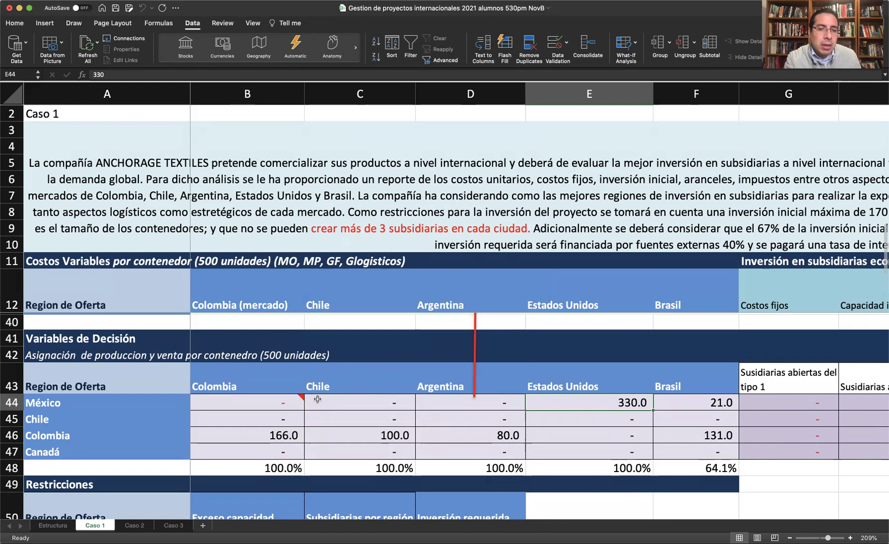
{"action": "left_click_drag", "start_coordinate": [255, 402], "coordinate": [718, 451]}
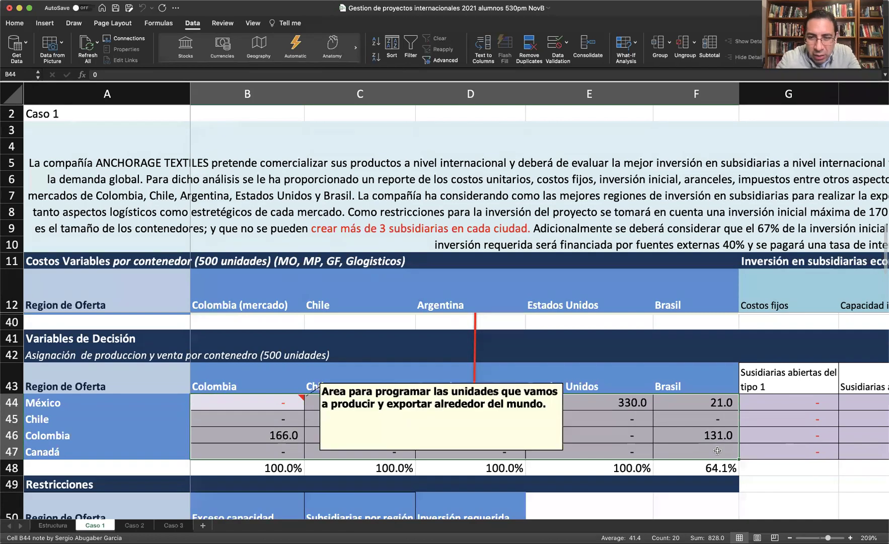
{"action": "key", "text": "shift+Right"}
{"action": "key", "text": "shift+Right"}
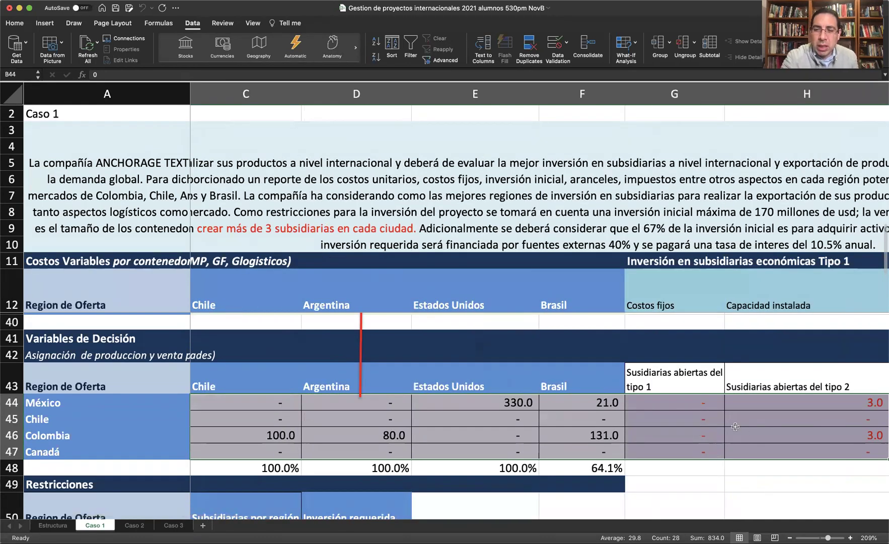
{"action": "left_click", "coordinate": [780, 401]}
{"action": "left_click", "coordinate": [778, 437]}
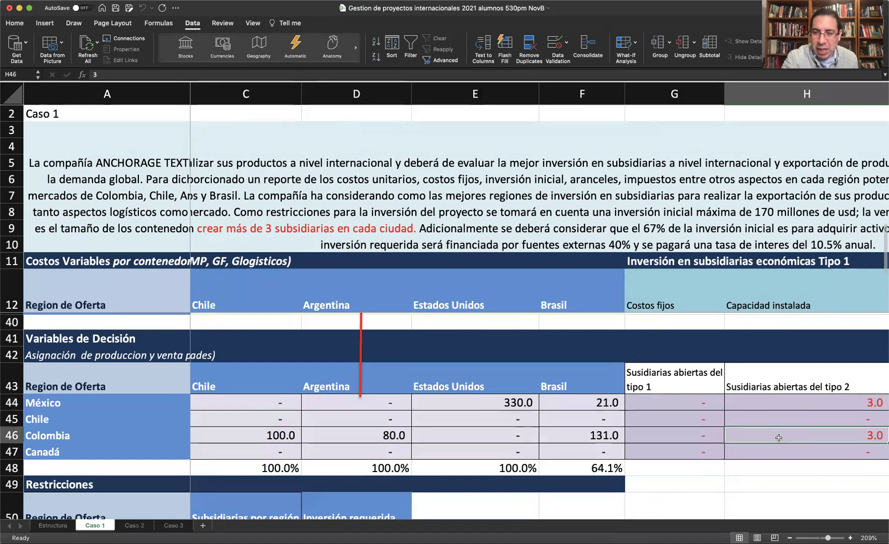
Step: Check the excess capacity, subsidiaries per region and required investment restrictions in B51:D55 against the solution
{"action": "scroll", "coordinate": [688, 436], "scroll_direction": "down", "scroll_amount": 2}
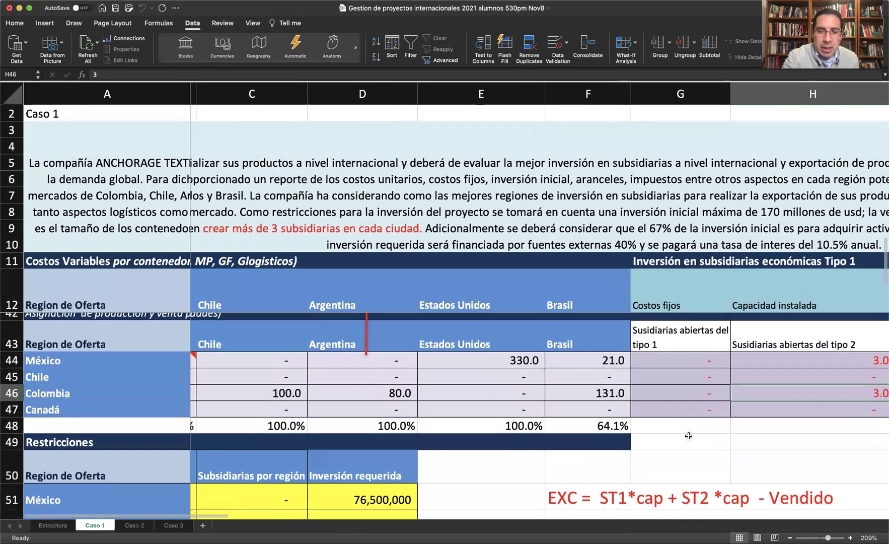
{"action": "scroll", "coordinate": [688, 436], "scroll_direction": "down", "scroll_amount": 5}
{"action": "scroll", "coordinate": [688, 436], "scroll_direction": "left", "scroll_amount": 2}
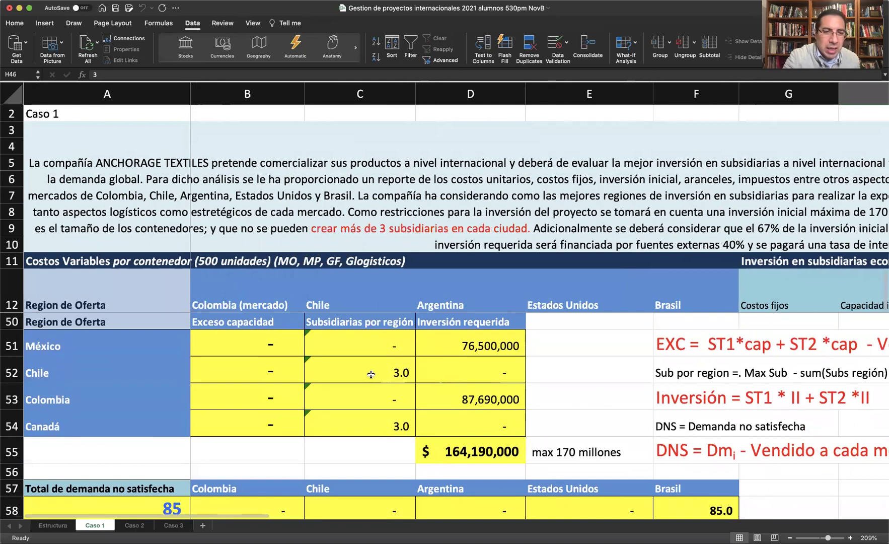
{"action": "mouse_move", "coordinate": [261, 350]}
{"action": "left_mouse_down"}
{"action": "mouse_move", "coordinate": [252, 422]}
{"action": "mouse_move", "coordinate": [255, 342]}
{"action": "mouse_move", "coordinate": [254, 422]}
{"action": "left_mouse_up"}
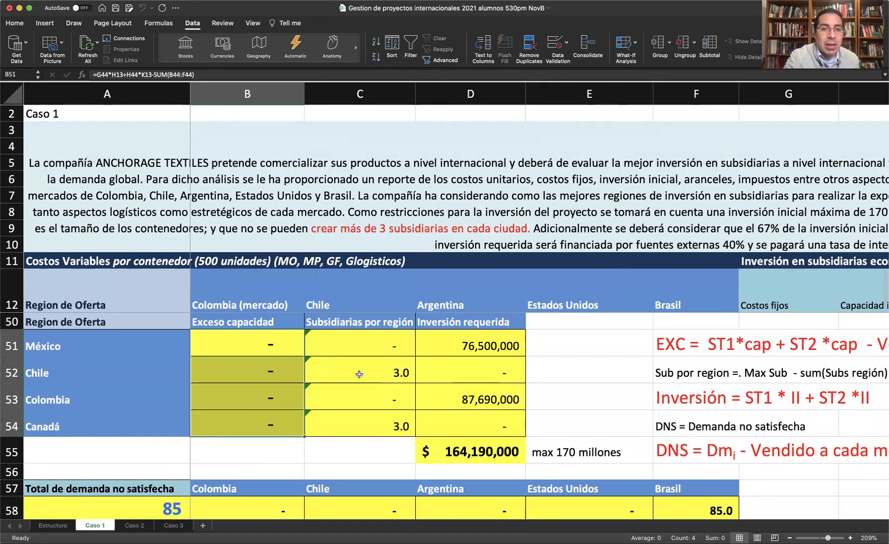
{"action": "left_click_drag", "start_coordinate": [351, 345], "coordinate": [359, 422]}
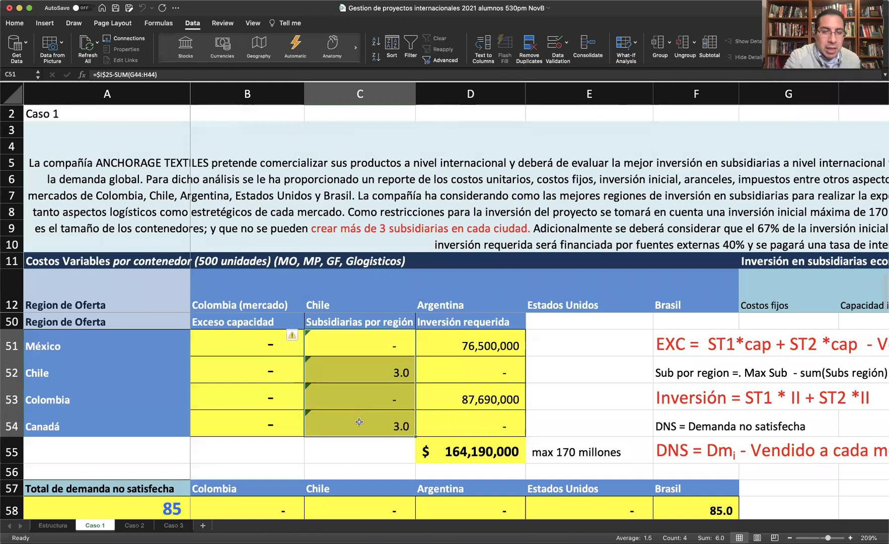
{"action": "left_click", "coordinate": [360, 352]}
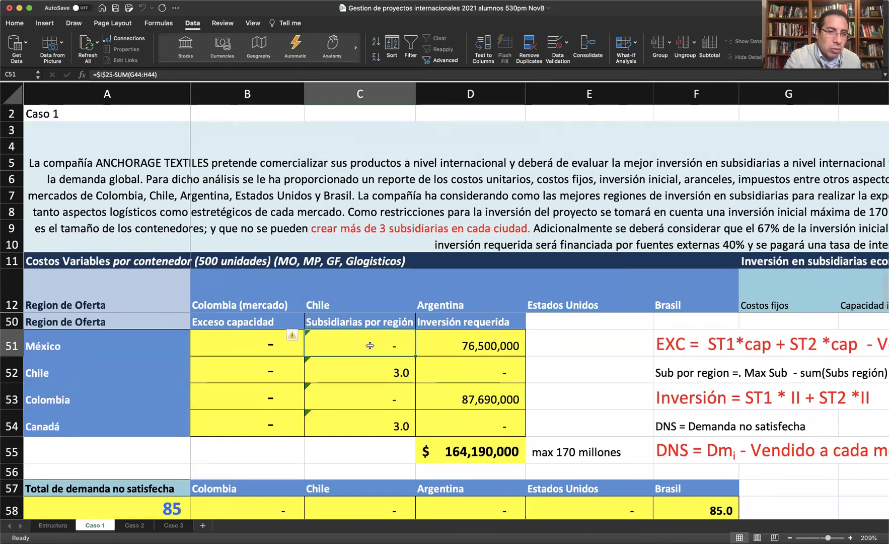
{"action": "left_click", "coordinate": [366, 401]}
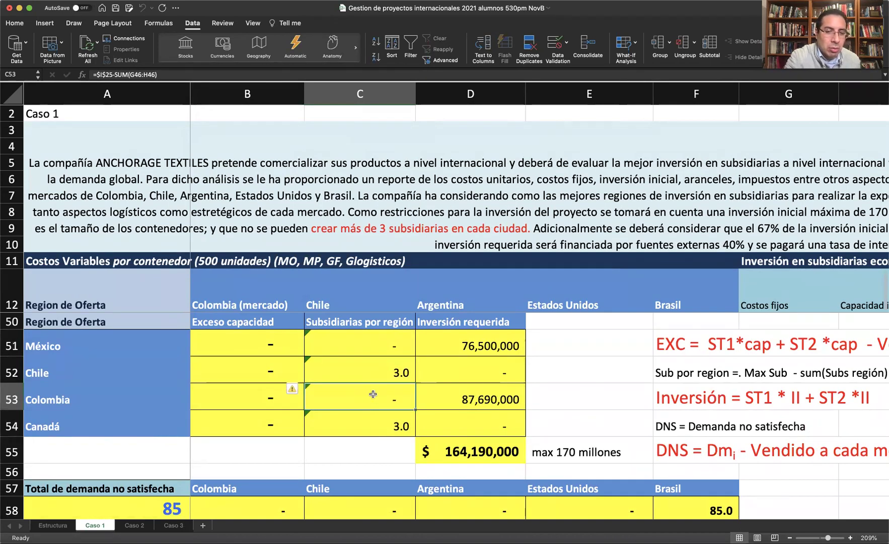
{"action": "left_click_drag", "start_coordinate": [449, 347], "coordinate": [462, 449]}
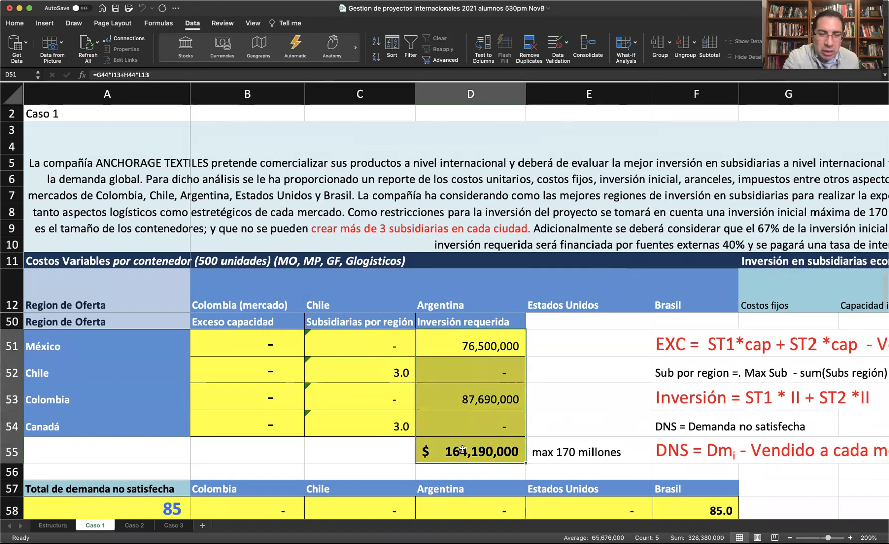
Step: Examine the total unmet demand in A58 and its breakdown by market in B58:F58
{"action": "scroll", "coordinate": [461, 450], "scroll_direction": "down", "scroll_amount": 3}
{"action": "left_click", "coordinate": [162, 428]}
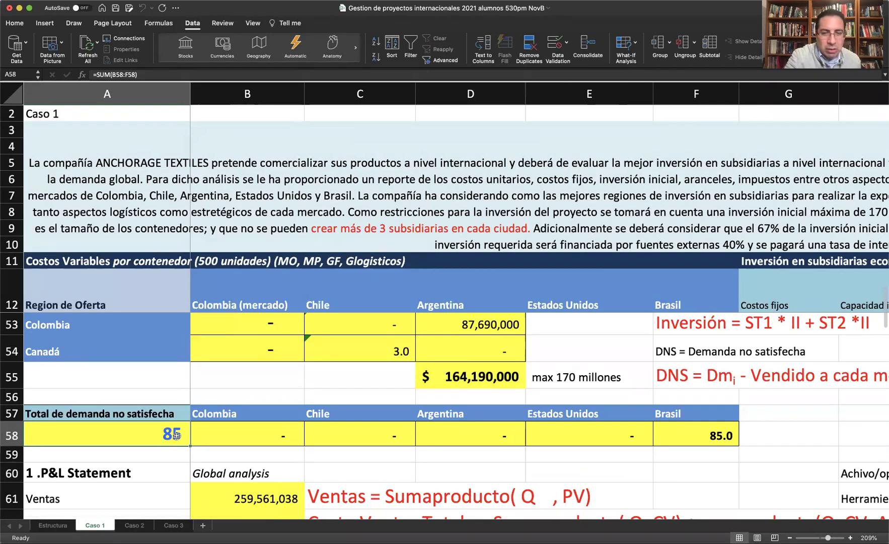
{"action": "left_click_drag", "start_coordinate": [224, 434], "coordinate": [687, 433]}
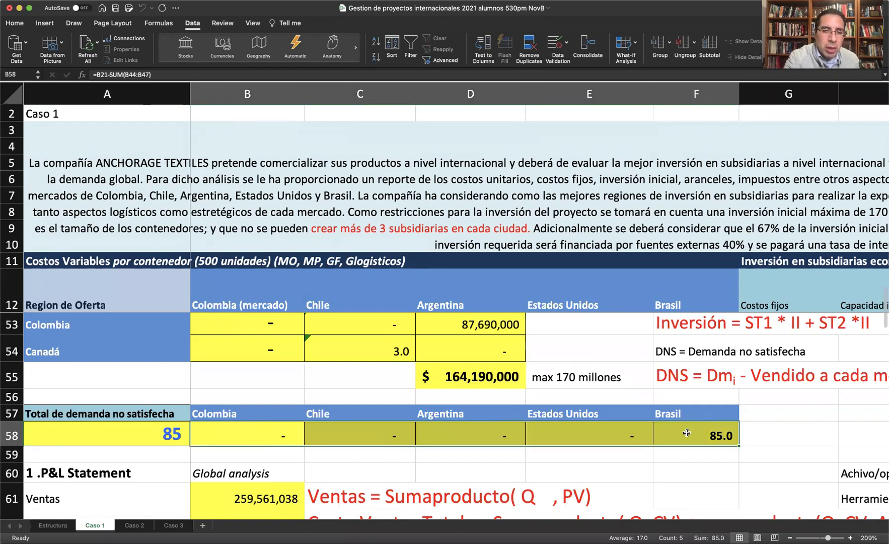
Step: Review the P&L statement, checking the ROI in B71 and the sales and variable costs formulas in B61:B62
{"action": "scroll", "coordinate": [687, 433], "scroll_direction": "down", "scroll_amount": 10}
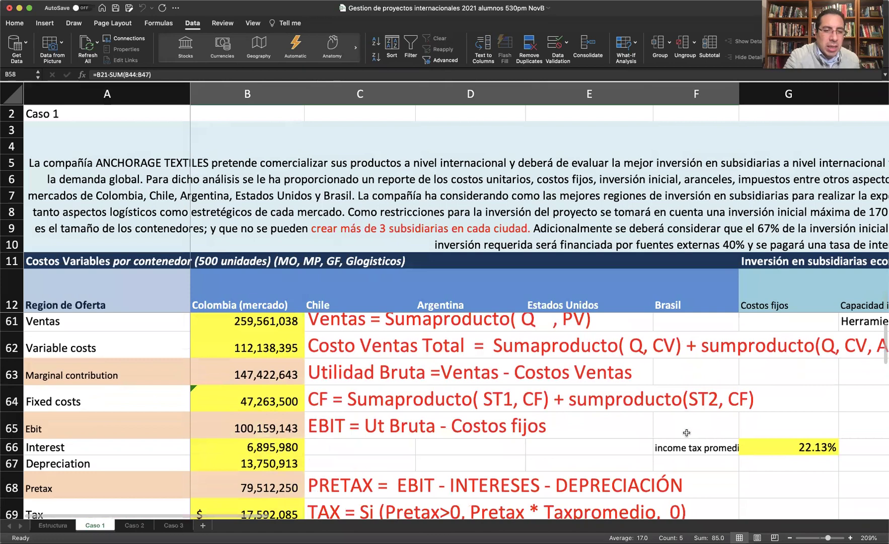
{"action": "left_click", "coordinate": [249, 502]}
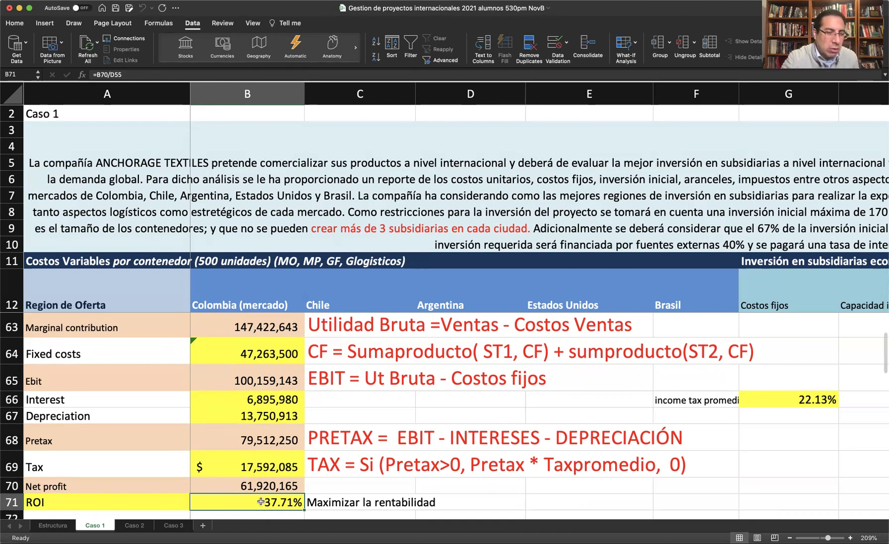
{"action": "scroll", "coordinate": [290, 391], "scroll_direction": "up", "scroll_amount": 2}
{"action": "scroll", "coordinate": [291, 390], "scroll_direction": "up", "scroll_amount": 1}
{"action": "left_click", "coordinate": [250, 336]}
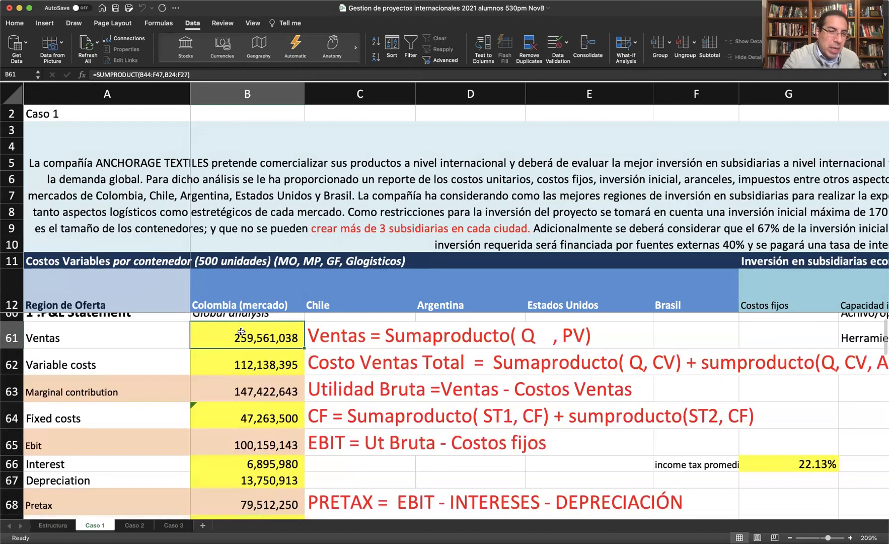
{"action": "left_click", "coordinate": [230, 366]}
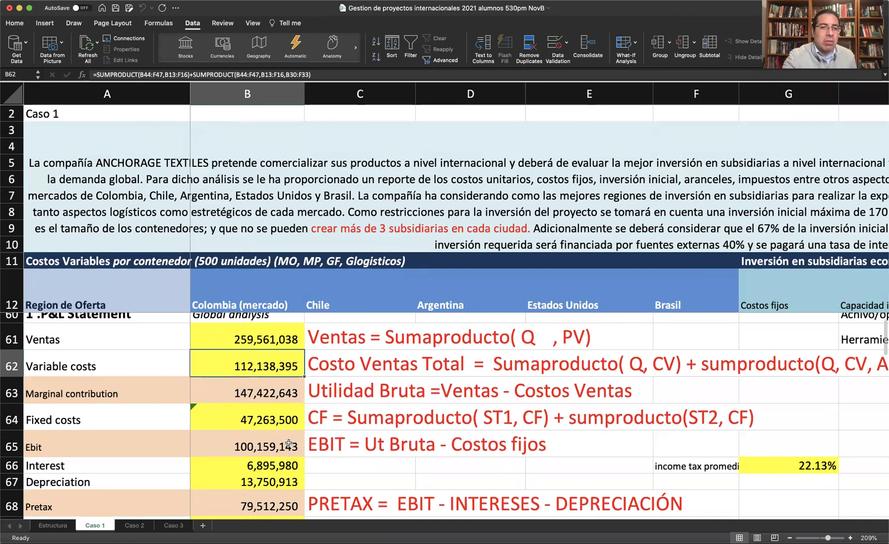
Step: Return to the decision variables and review the subsidiaries in G44:H47 and the units programmed in B44:F47
{"action": "scroll", "coordinate": [289, 443], "scroll_direction": "up", "scroll_amount": 3}
{"action": "scroll", "coordinate": [289, 442], "scroll_direction": "up", "scroll_amount": 12}
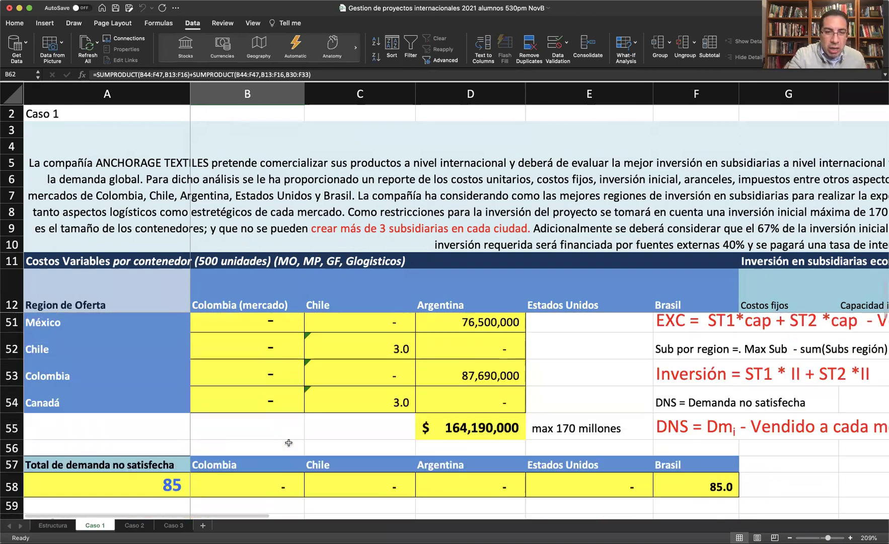
{"action": "scroll", "coordinate": [287, 442], "scroll_direction": "right", "scroll_amount": 4}
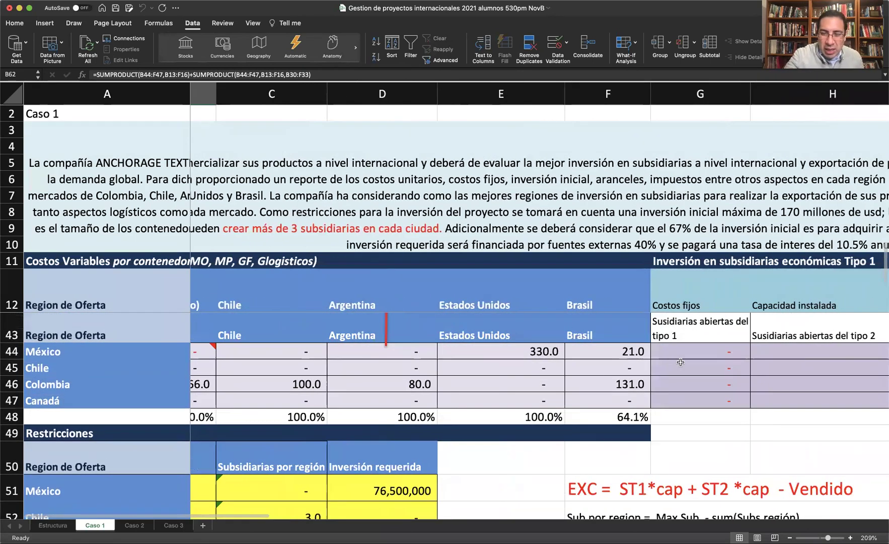
{"action": "scroll", "coordinate": [669, 361], "scroll_direction": "right", "scroll_amount": 3}
{"action": "left_click_drag", "start_coordinate": [563, 360], "coordinate": [685, 426]}
{"action": "left_click_drag", "start_coordinate": [516, 412], "coordinate": [241, 360]}
{"action": "left_click_drag", "start_coordinate": [108, 355], "coordinate": [214, 356]}
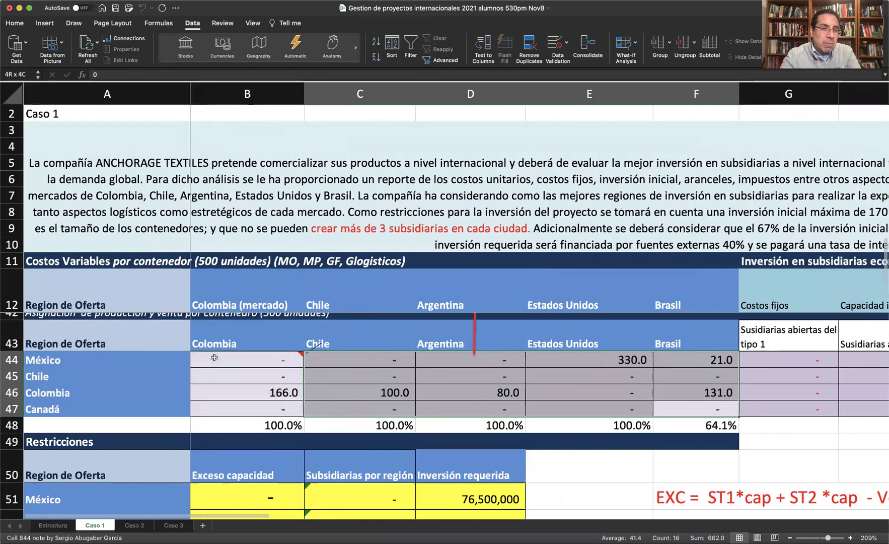
{"action": "mouse_move", "coordinate": [214, 357]}
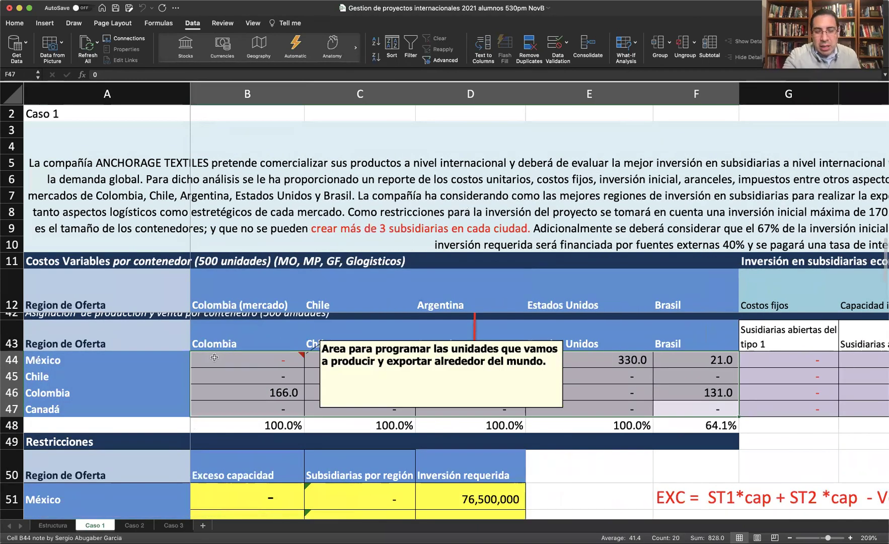
{"action": "left_click", "coordinate": [221, 365]}
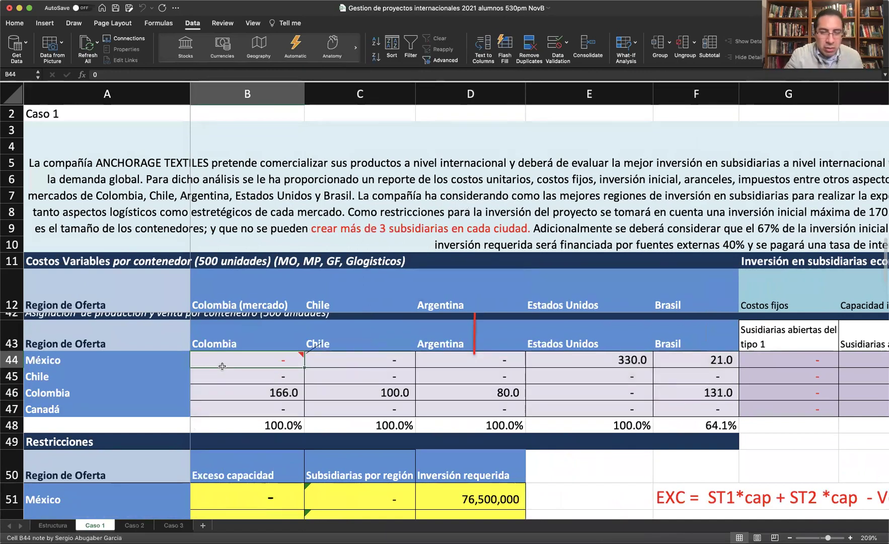
{"action": "mouse_move", "coordinate": [222, 366]}
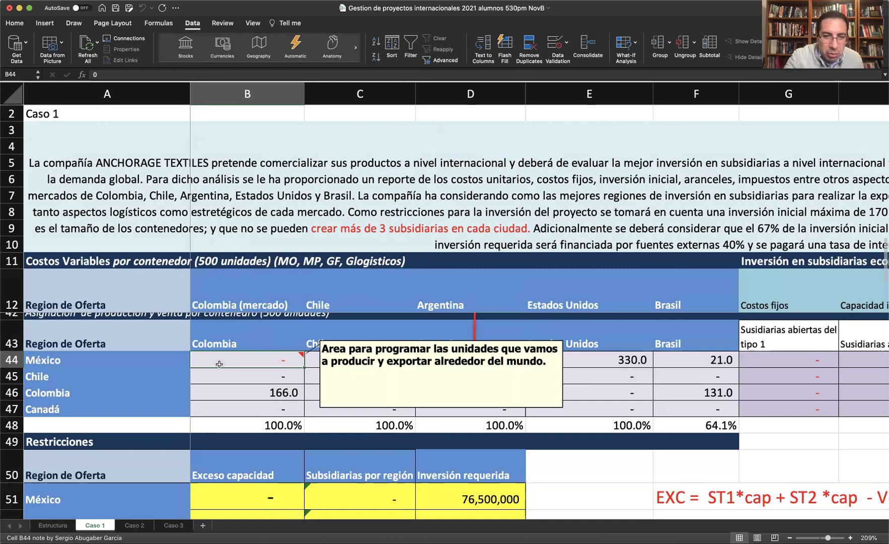
{"action": "left_click_drag", "start_coordinate": [222, 365], "coordinate": [680, 409]}
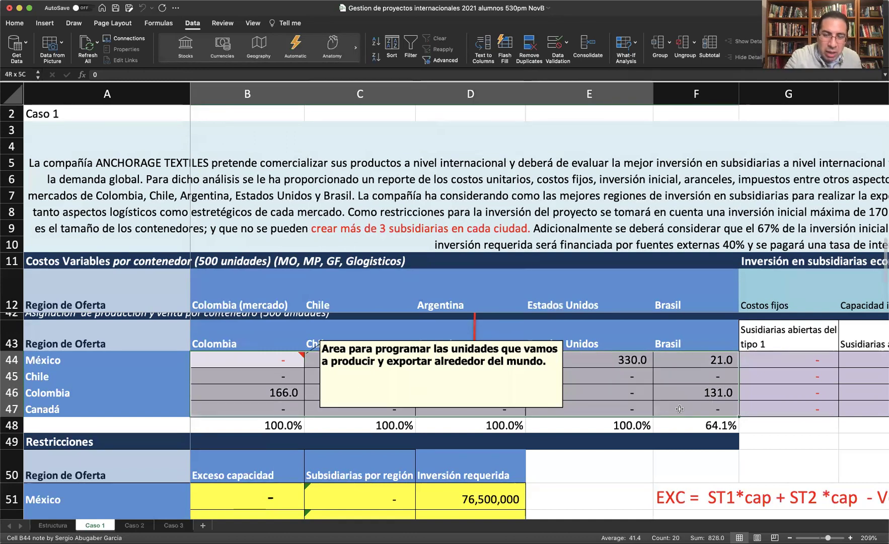
Step: Compare the average demand per market in B21:F21 with the assigned units and coverage percentages in rows 44 to 48
{"action": "scroll", "coordinate": [636, 369], "scroll_direction": "up", "scroll_amount": 5}
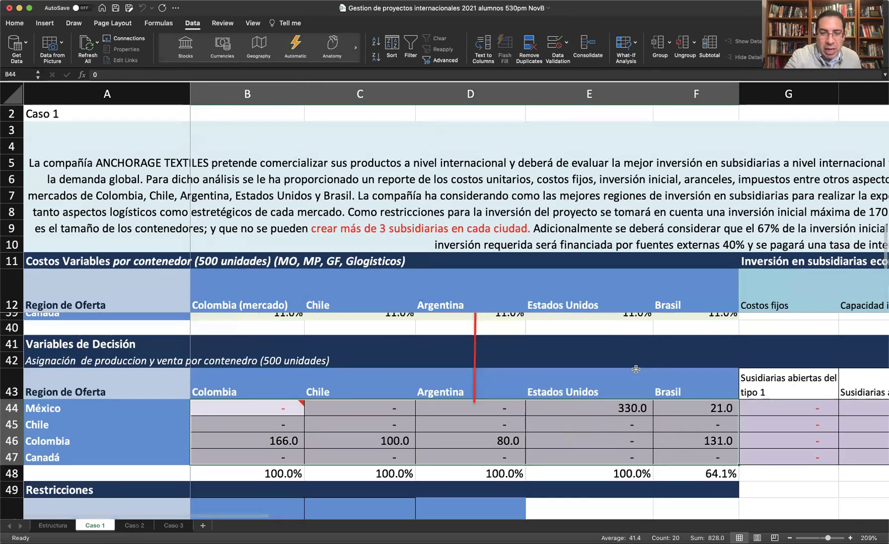
{"action": "scroll", "coordinate": [544, 489], "scroll_direction": "up", "scroll_amount": 3}
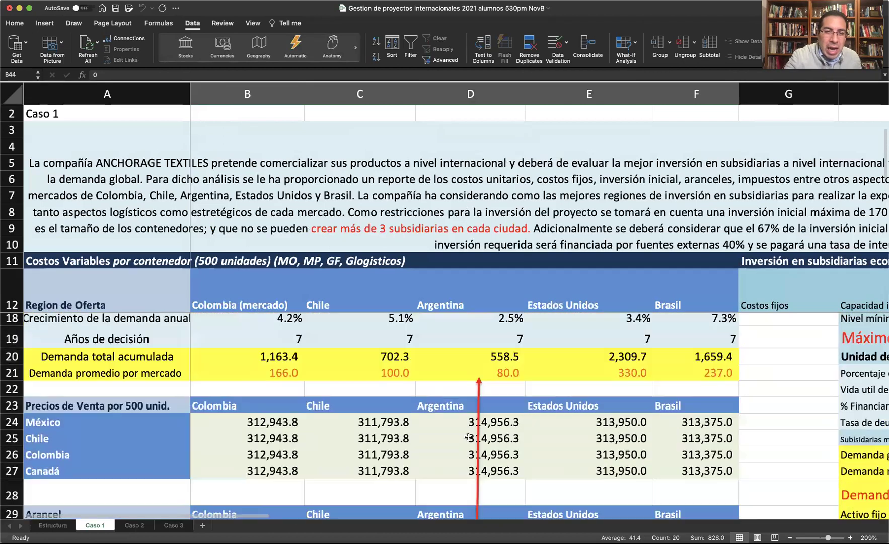
{"action": "left_click_drag", "start_coordinate": [290, 368], "coordinate": [694, 372]}
{"action": "scroll", "coordinate": [658, 396], "scroll_direction": "down", "scroll_amount": 4}
{"action": "scroll", "coordinate": [658, 396], "scroll_direction": "down", "scroll_amount": 6}
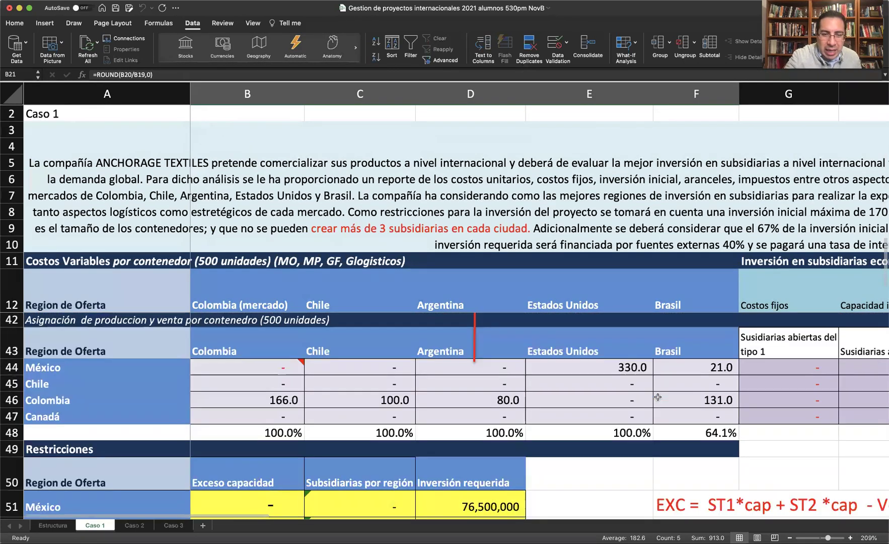
Step: Recheck the restrictions in B51:C54 and the total investment in D55, and look back at the subsidiaries in G44:H47
{"action": "left_click", "coordinate": [268, 374]}
{"action": "left_click_drag", "start_coordinate": [265, 386], "coordinate": [386, 459]}
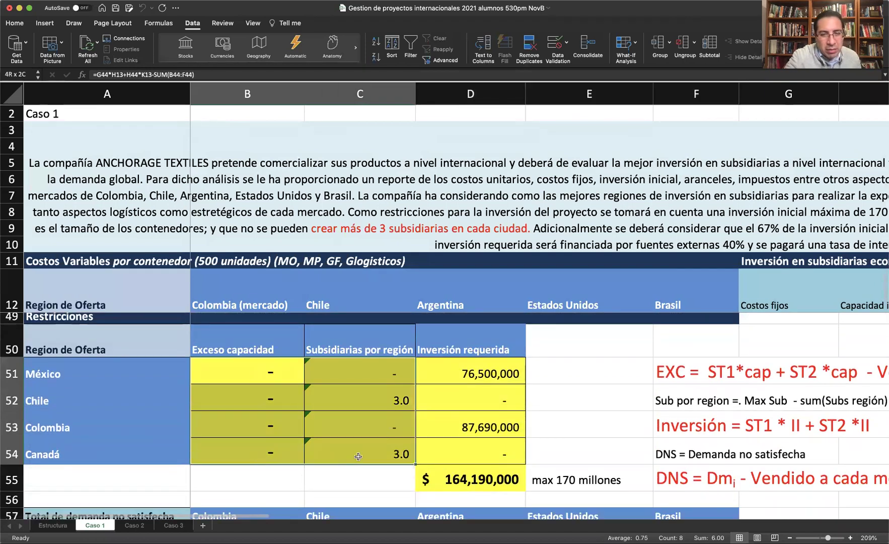
{"action": "left_click", "coordinate": [427, 475]}
{"action": "scroll", "coordinate": [495, 463], "scroll_direction": "up", "scroll_amount": 4}
{"action": "scroll", "coordinate": [495, 463], "scroll_direction": "right", "scroll_amount": 2}
{"action": "scroll", "coordinate": [495, 463], "scroll_direction": "up", "scroll_amount": 3}
{"action": "scroll", "coordinate": [495, 463], "scroll_direction": "right", "scroll_amount": 1}
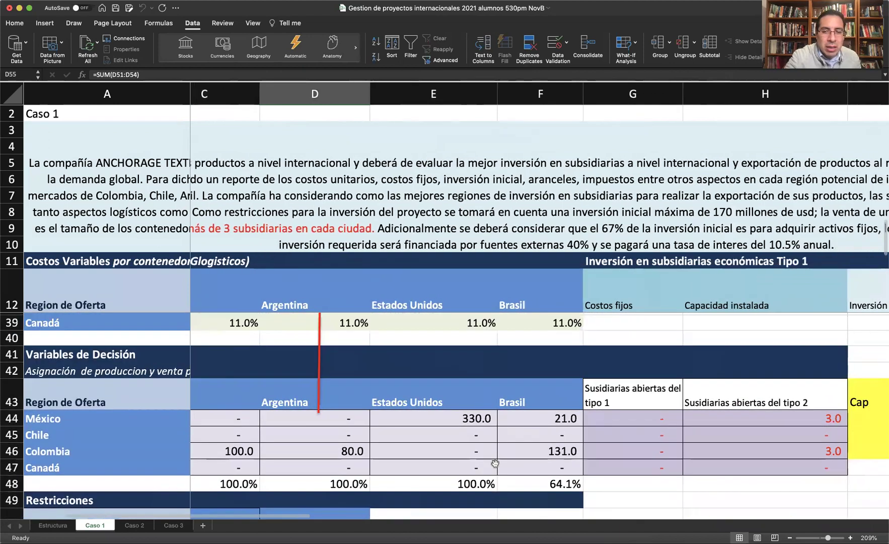
Step: Examine the opened subsidiaries in G44:H47 against the production assigned to each market in B44:F47, focusing on Chile's column and México's row
{"action": "left_click", "coordinate": [615, 416]}
{"action": "left_click_drag", "start_coordinate": [695, 435], "coordinate": [775, 468]}
{"action": "scroll", "coordinate": [645, 425], "scroll_direction": "down", "scroll_amount": 4}
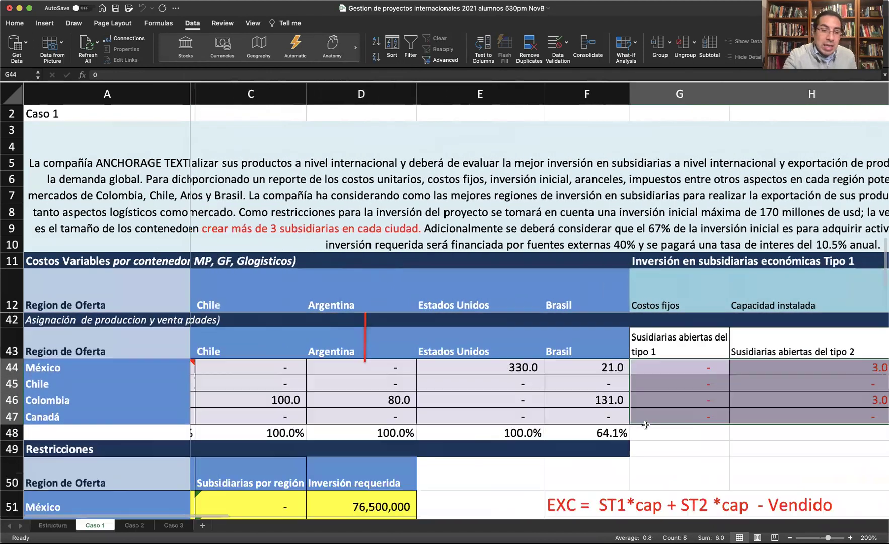
{"action": "scroll", "coordinate": [645, 424], "scroll_direction": "left", "scroll_amount": 3}
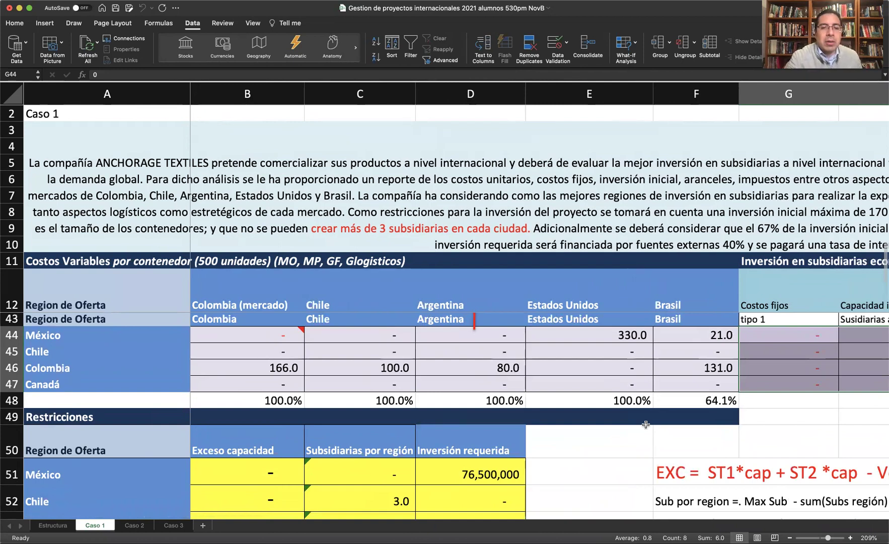
{"action": "scroll", "coordinate": [646, 424], "scroll_direction": "up", "scroll_amount": 3}
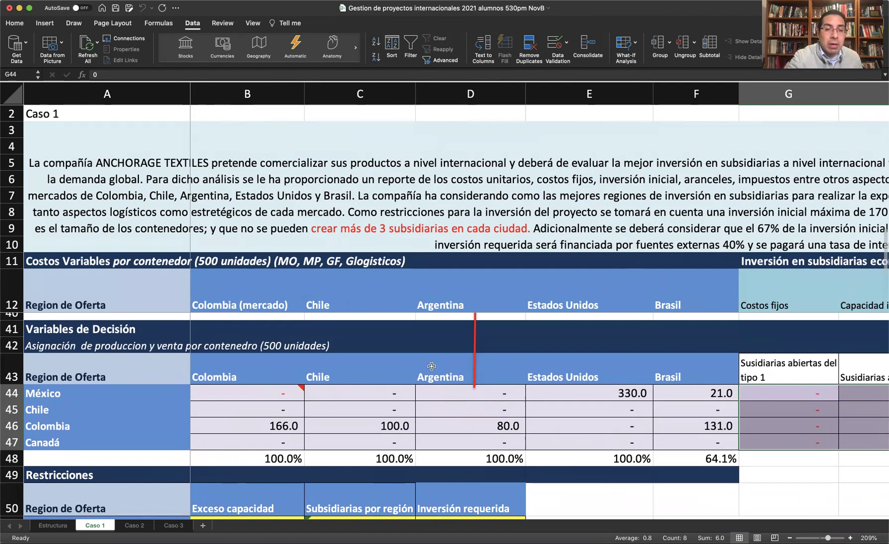
{"action": "left_click_drag", "start_coordinate": [372, 367], "coordinate": [365, 446]}
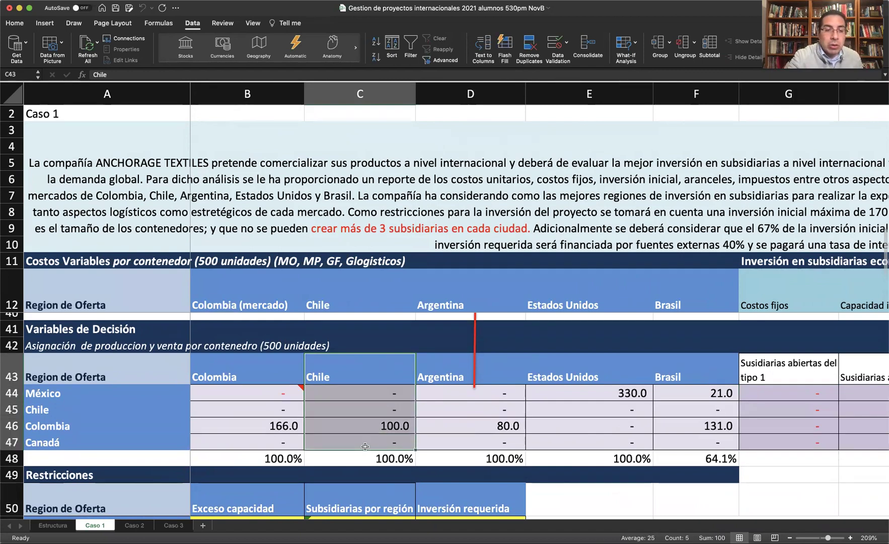
{"action": "left_click_drag", "start_coordinate": [242, 395], "coordinate": [708, 395]}
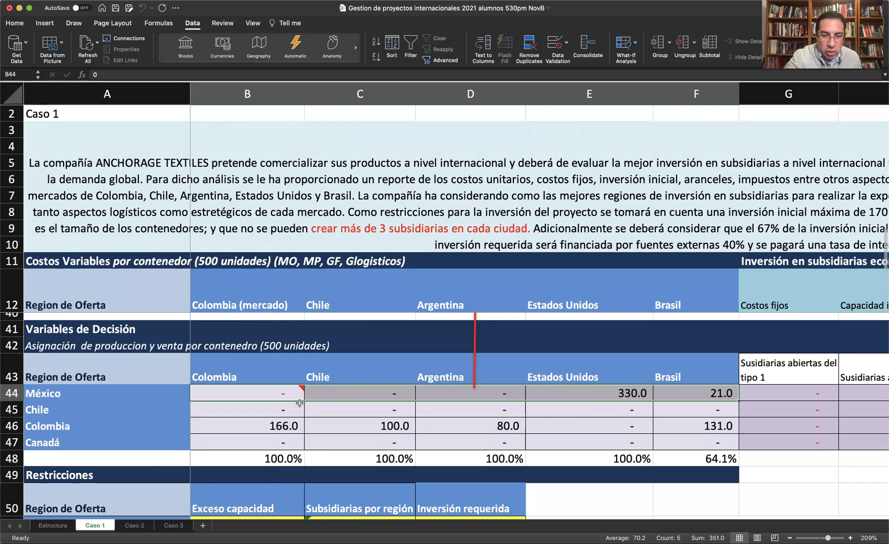
{"action": "scroll", "coordinate": [480, 445], "scroll_direction": "right", "scroll_amount": 3}
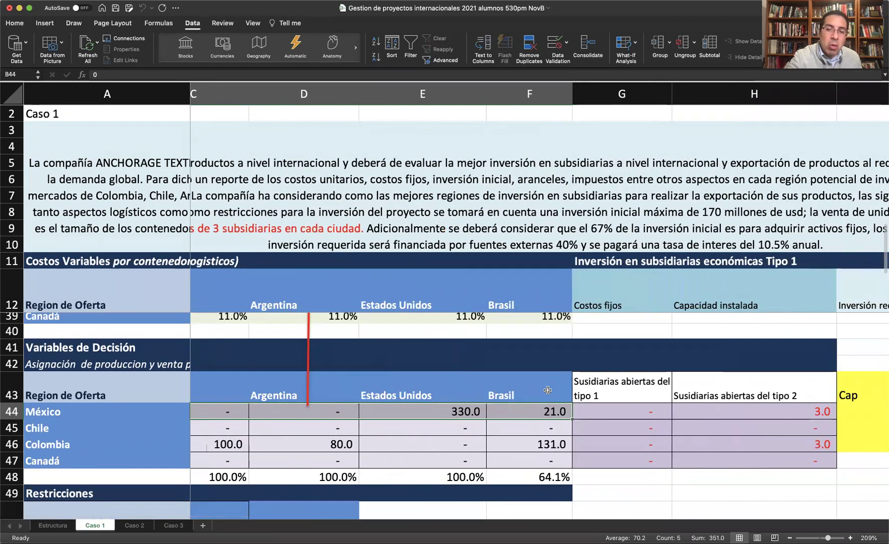
{"action": "left_click_drag", "start_coordinate": [601, 410], "coordinate": [599, 457]}
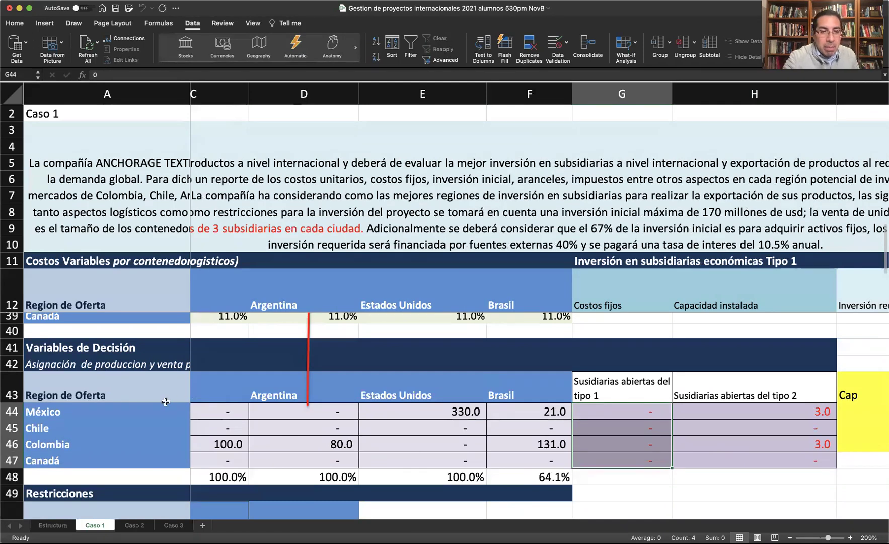
{"action": "left_click_drag", "start_coordinate": [596, 413], "coordinate": [739, 413]}
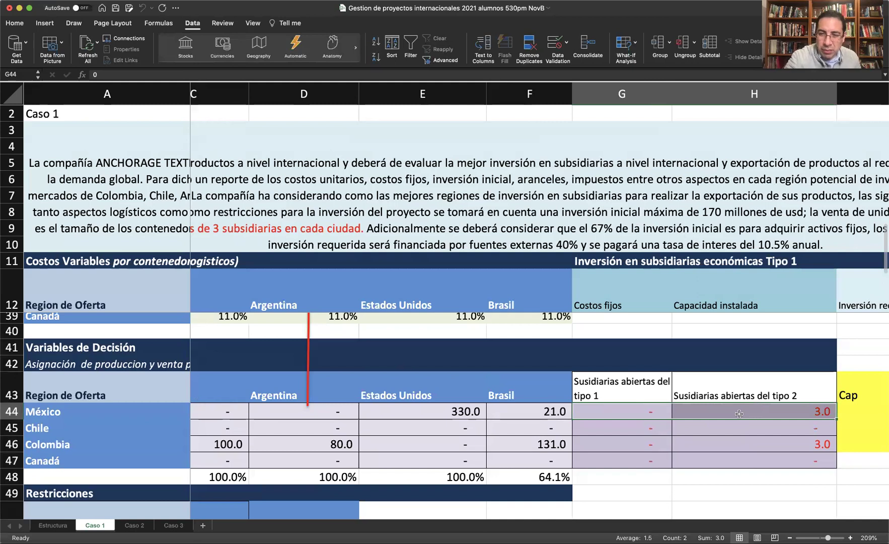
Step: Check the ROI formula in B71 and look back over the P&L statement up to the unmet demand in row 58
{"action": "scroll", "coordinate": [739, 414], "scroll_direction": "down", "scroll_amount": 10}
{"action": "scroll", "coordinate": [739, 413], "scroll_direction": "left", "scroll_amount": 3}
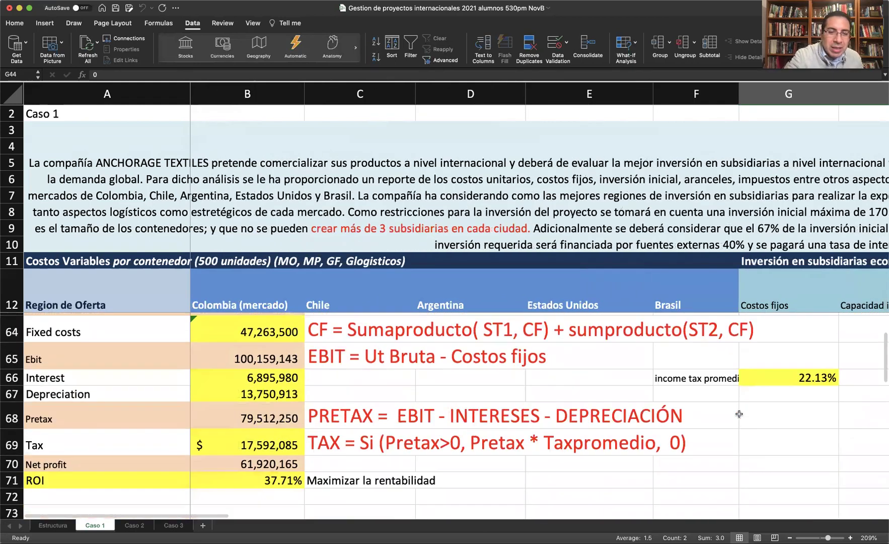
{"action": "scroll", "coordinate": [739, 414], "scroll_direction": "down", "scroll_amount": 1}
{"action": "left_click", "coordinate": [282, 464]}
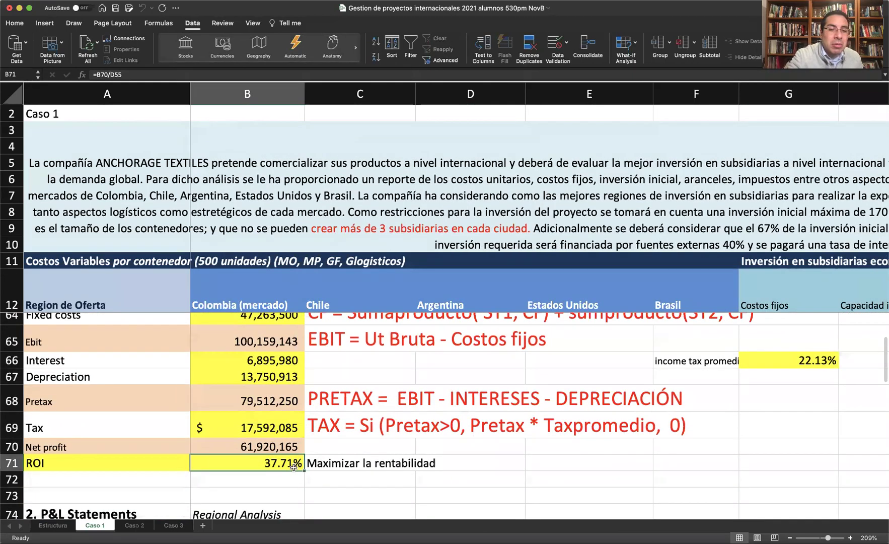
{"action": "scroll", "coordinate": [413, 448], "scroll_direction": "up", "scroll_amount": 4}
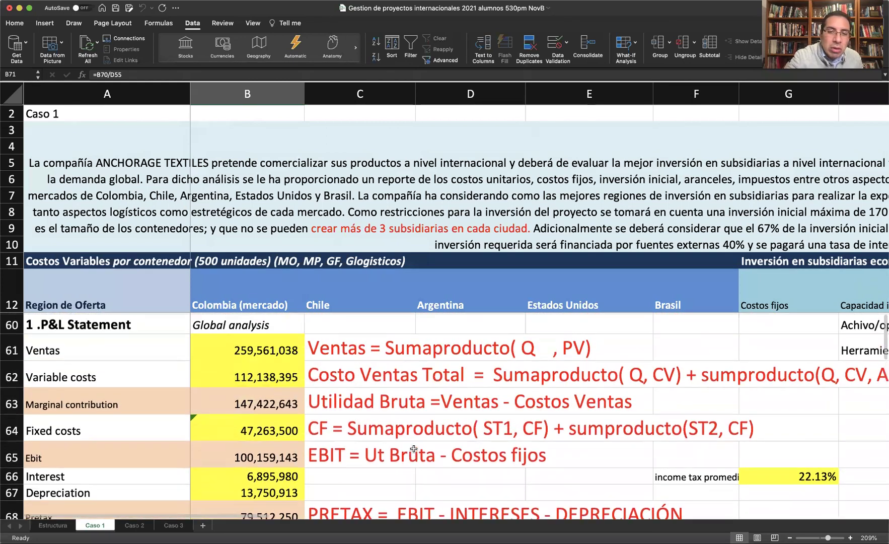
{"action": "scroll", "coordinate": [413, 448], "scroll_direction": "up", "scroll_amount": 4}
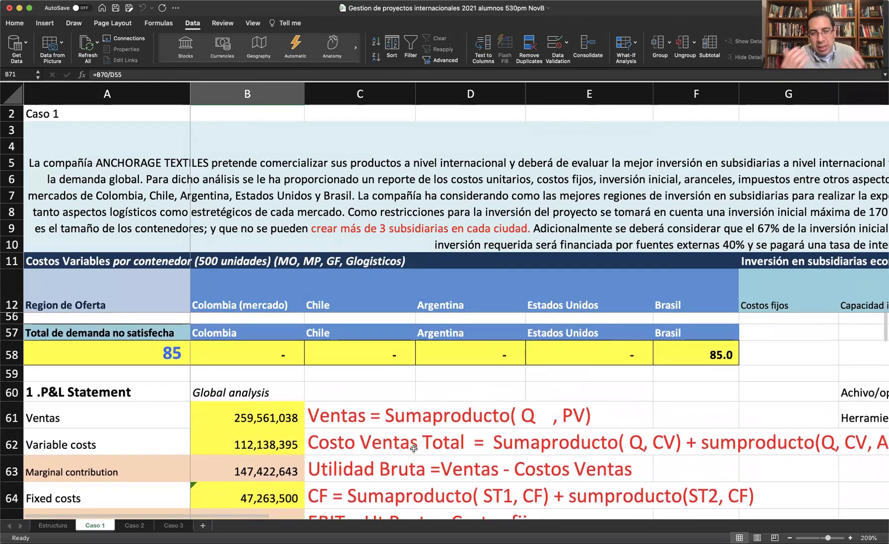